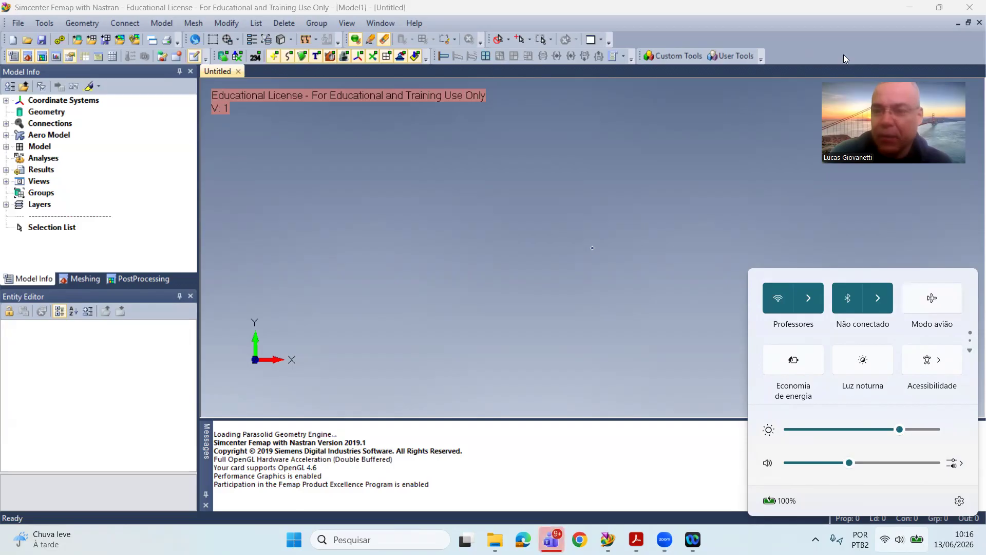
Step: Create a geometry point at X 0, Y 300, Z 0 in the global rectangular system
click(748, 200)
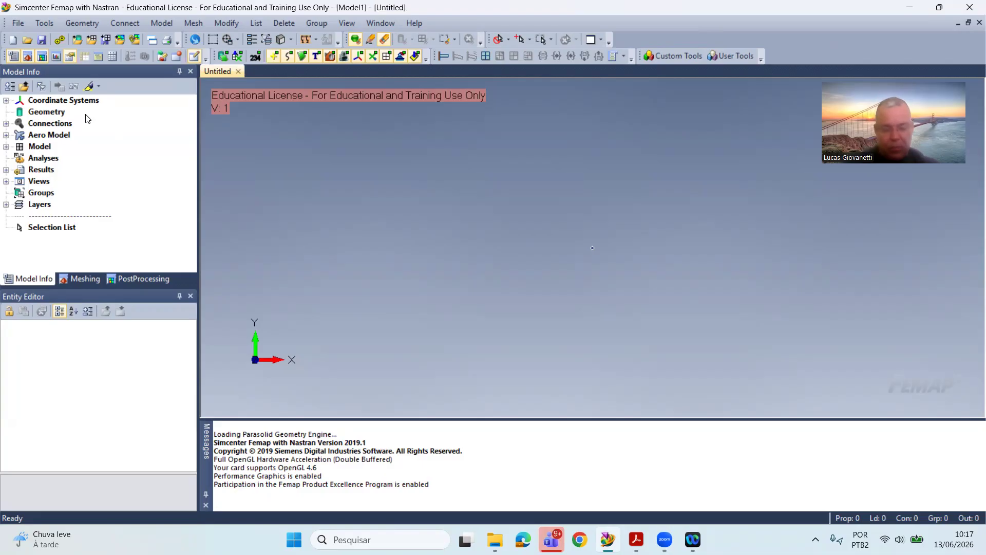
click(83, 23)
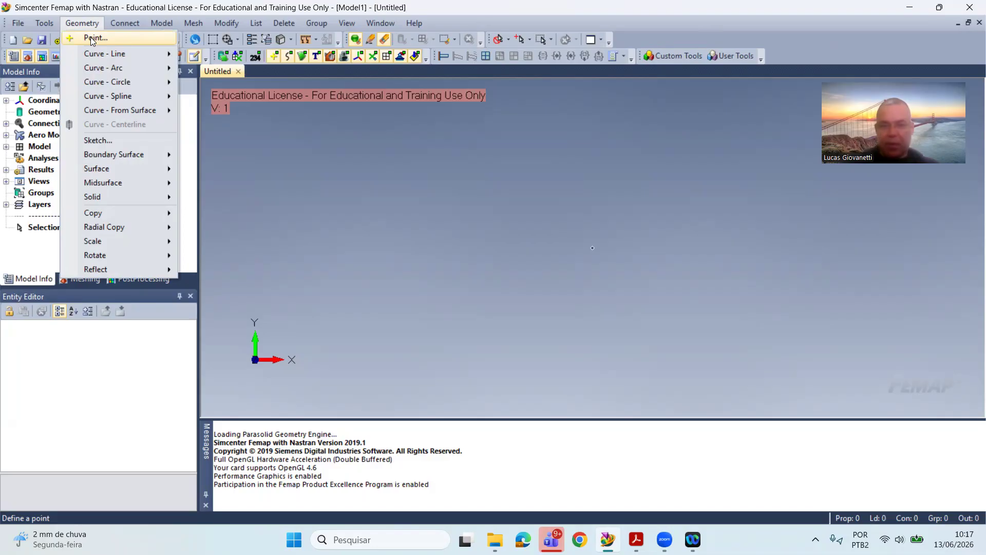
click(90, 37)
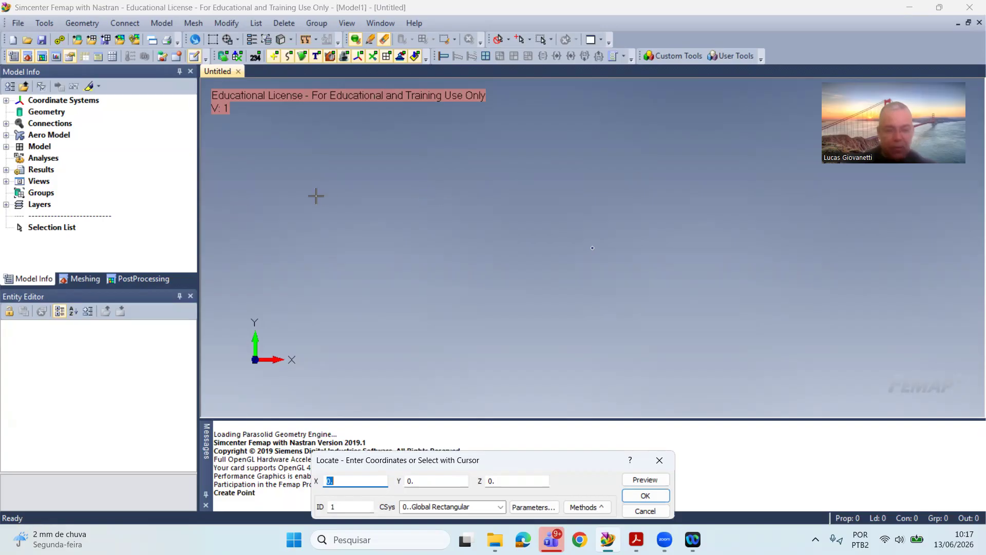
click(408, 481)
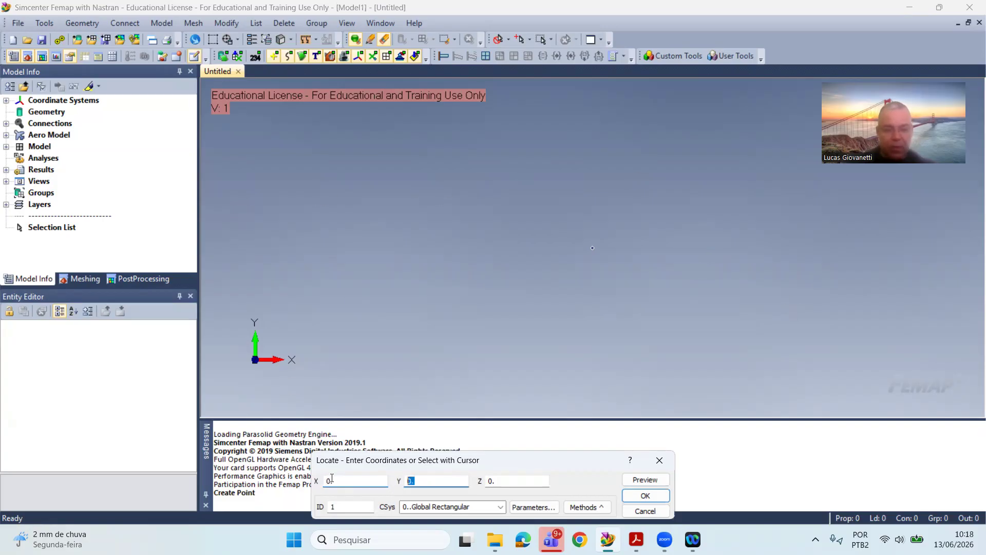
text(300)
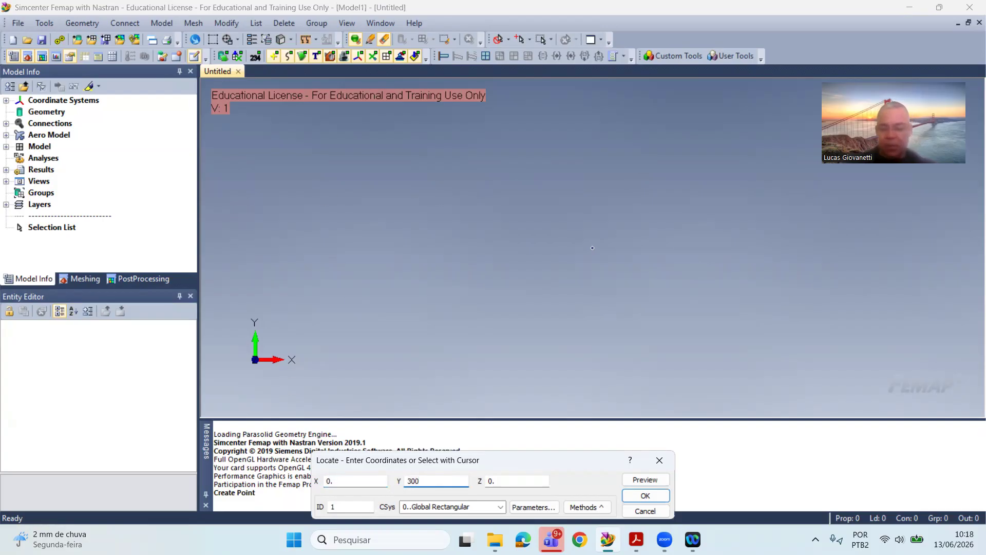
key(Return)
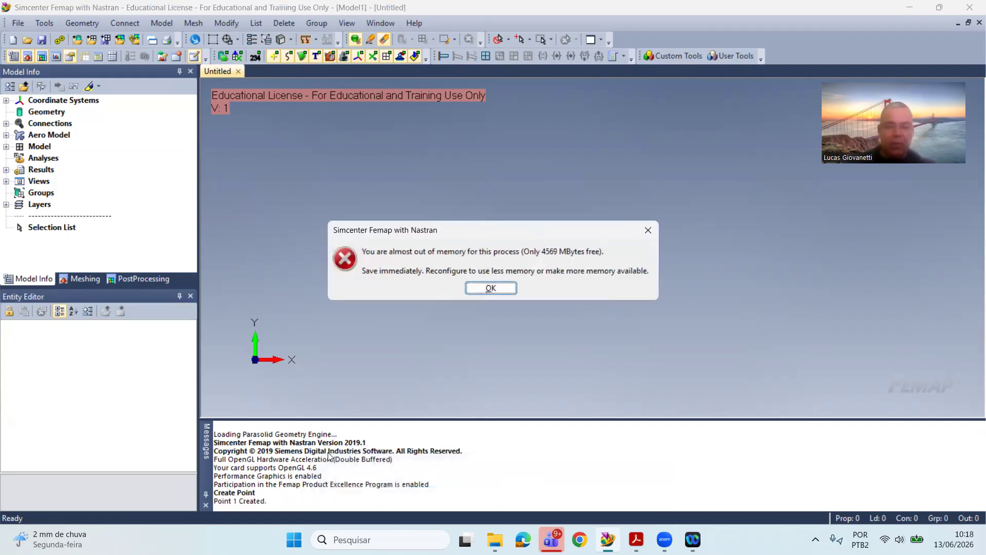
click(505, 288)
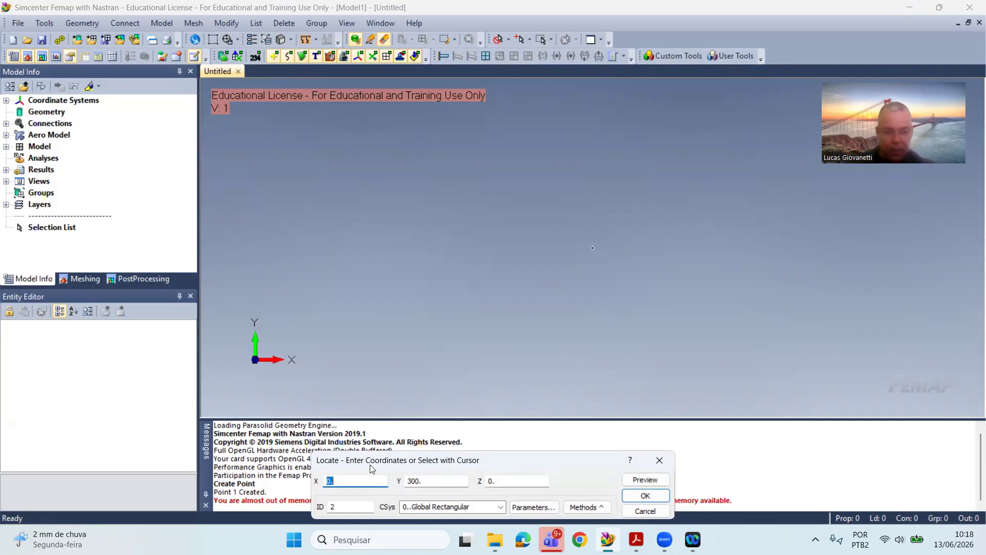
Step: Add three more points at Y 300, with X at 400, 800 and 1200
text(400)
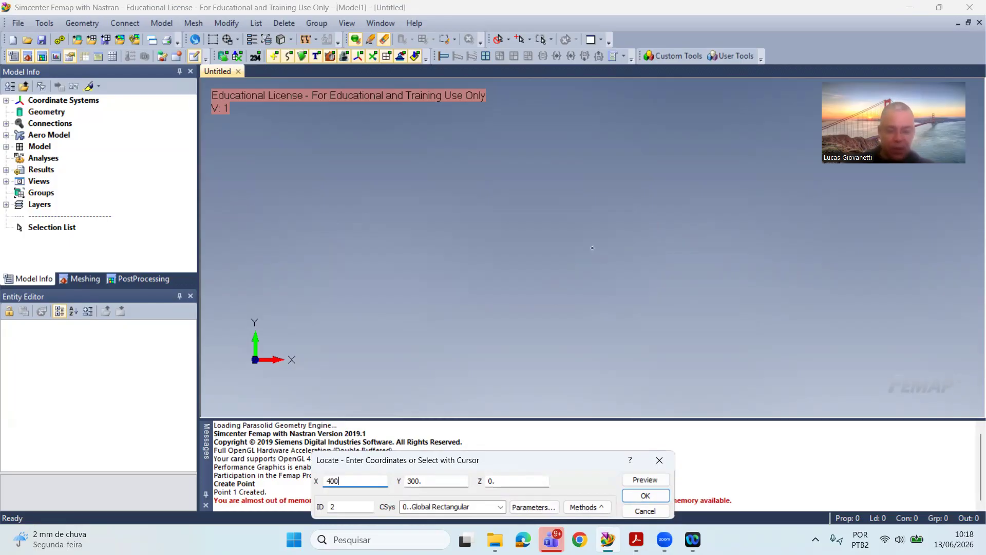
key(Return)
key(Right)
text(+400)
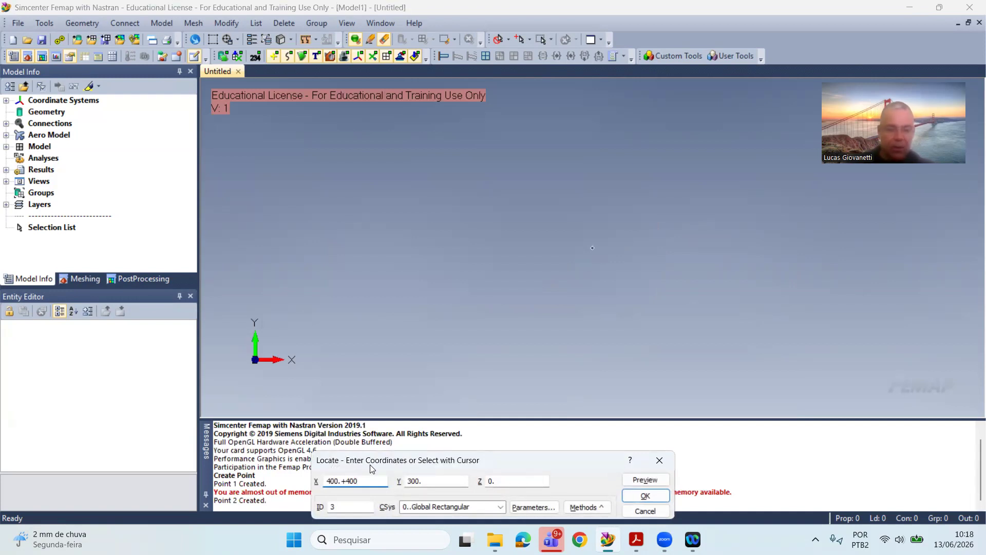
key(Return)
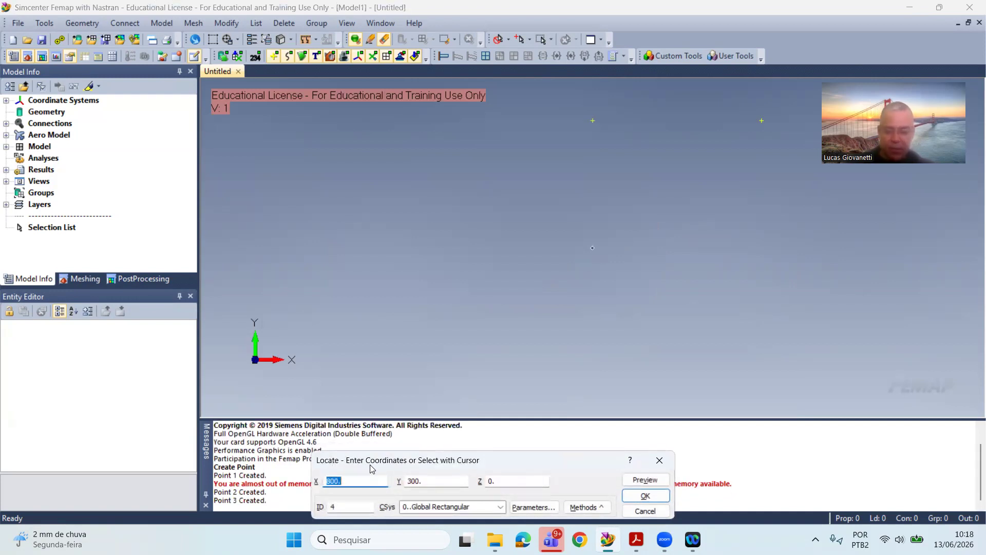
key(Right)
key(Return)
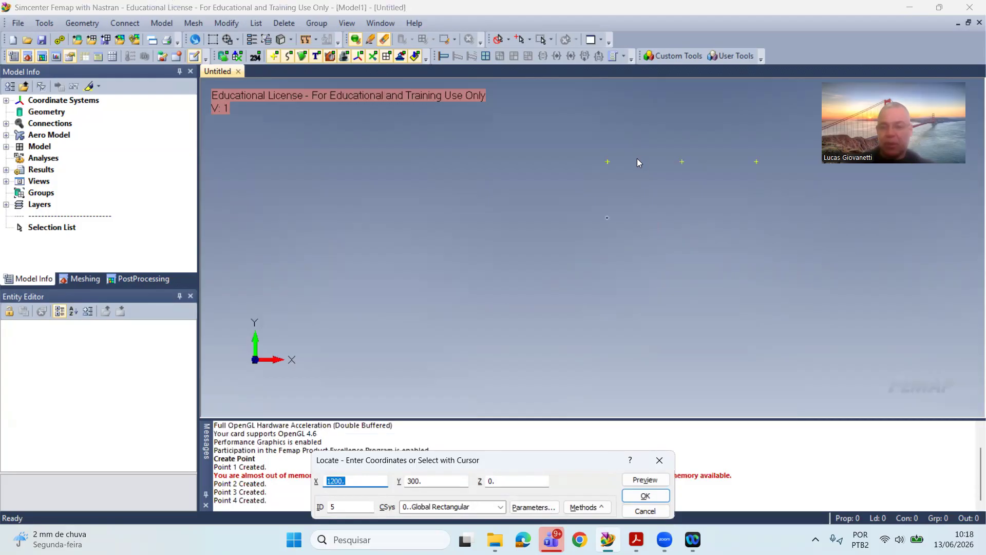
scroll(765, 138, up, 1)
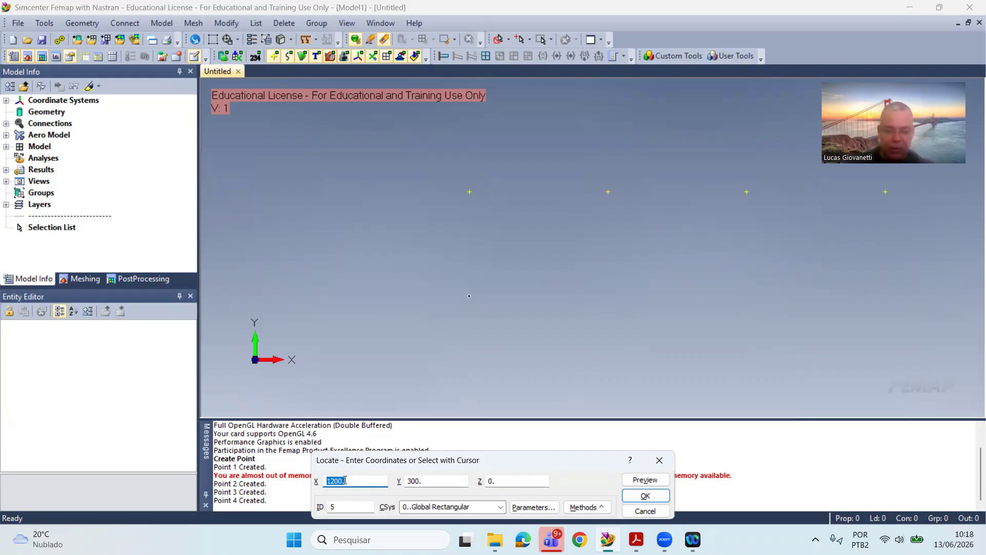
Step: Create the lower row of three points at Y 0, with X at 400, 800 and 1200
text(400)
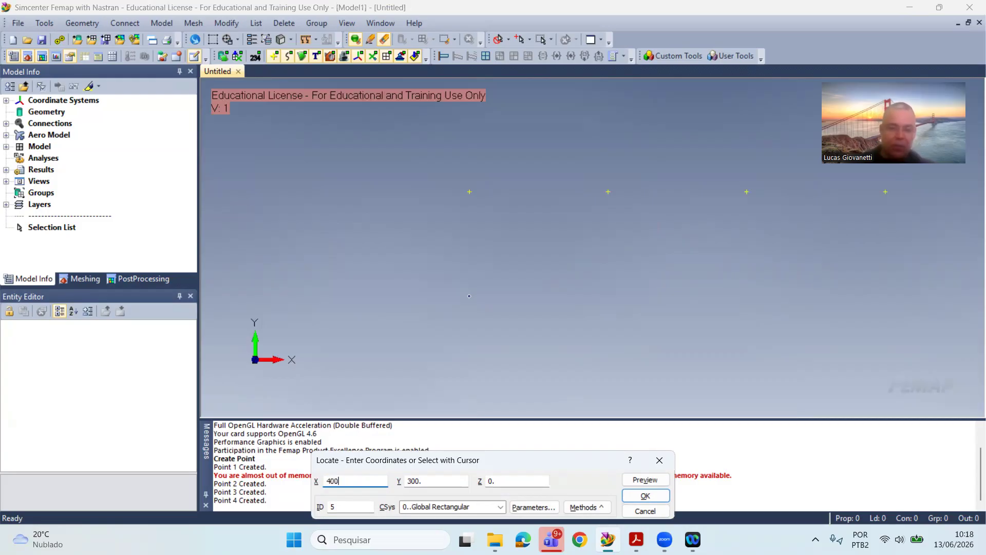
key(Tab)
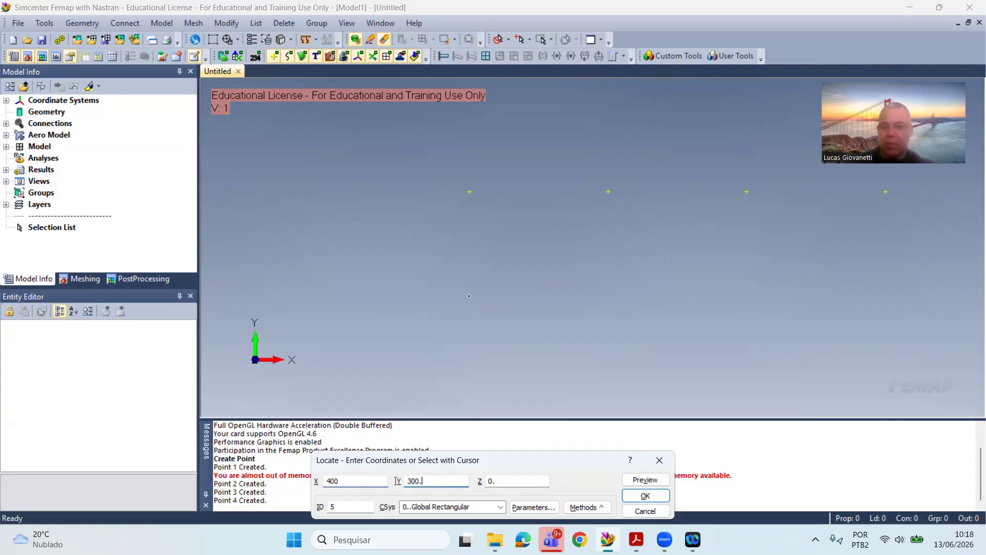
text(0)
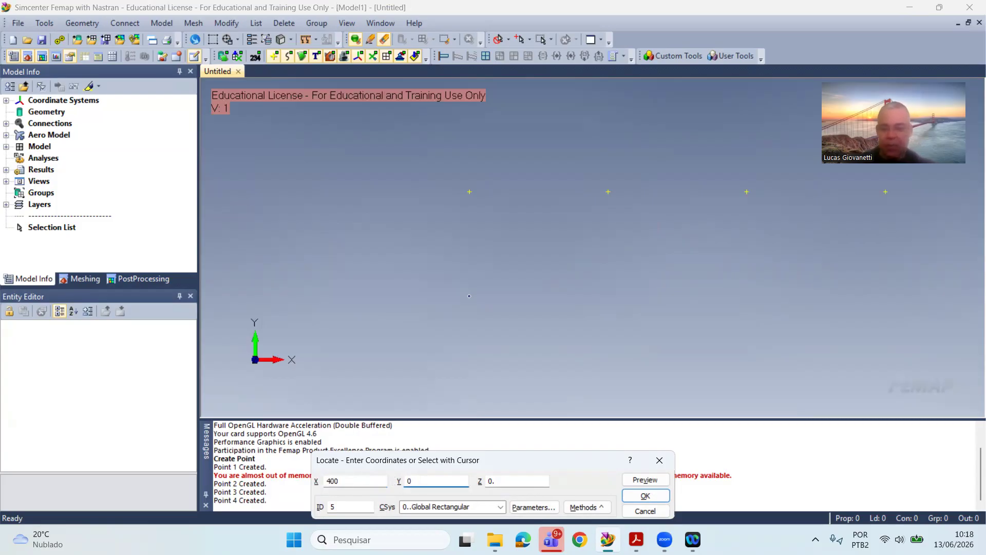
key(Return)
click(353, 483)
text(+400)
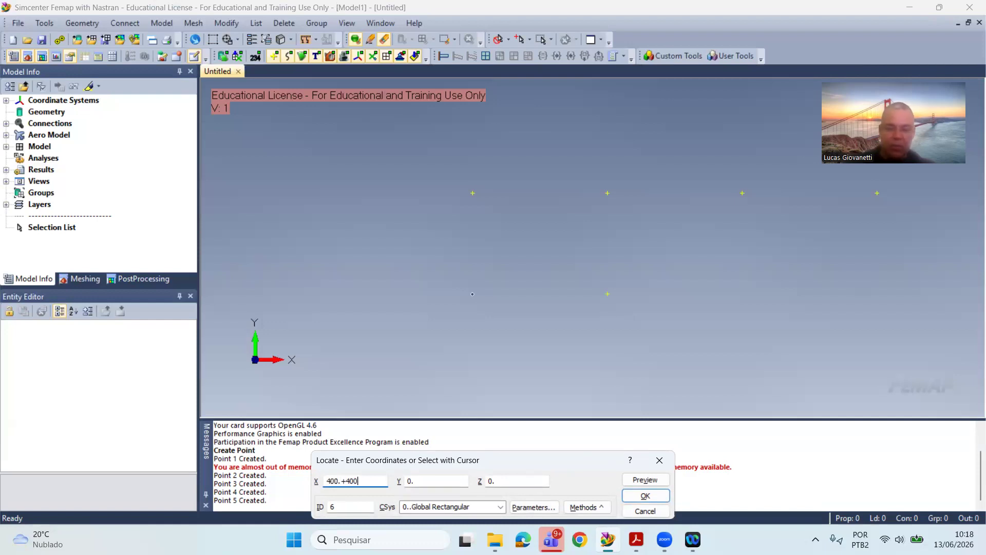
key(Return)
click(354, 485)
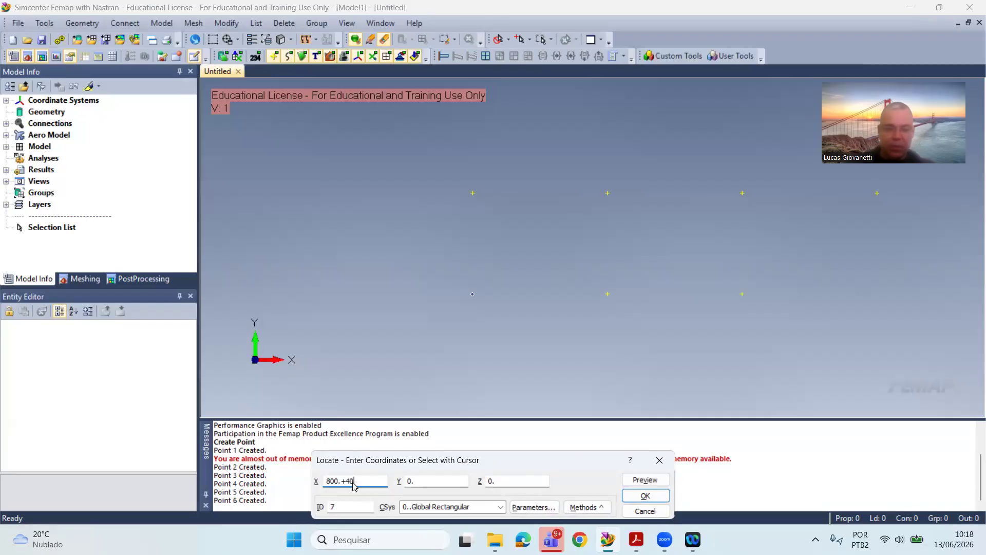
key(Return)
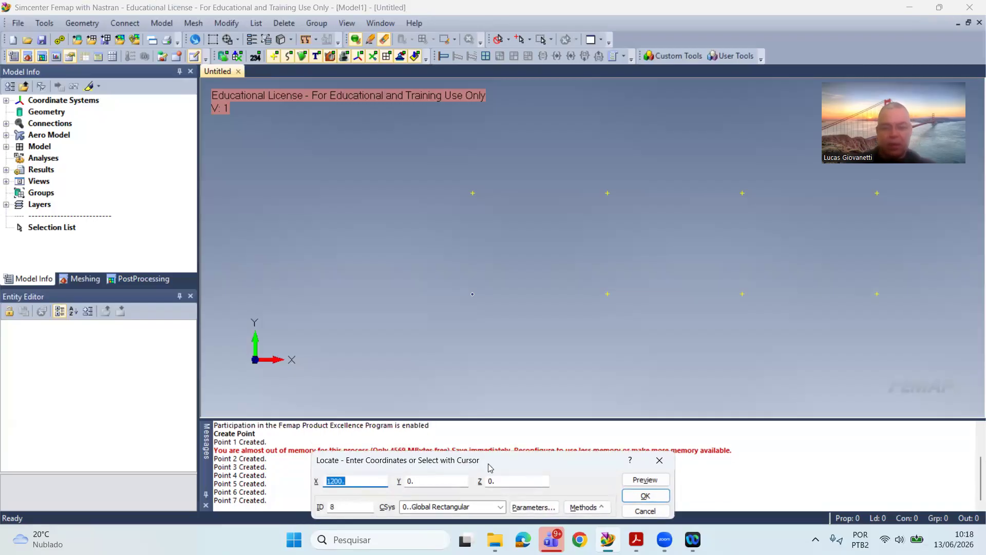
click(659, 460)
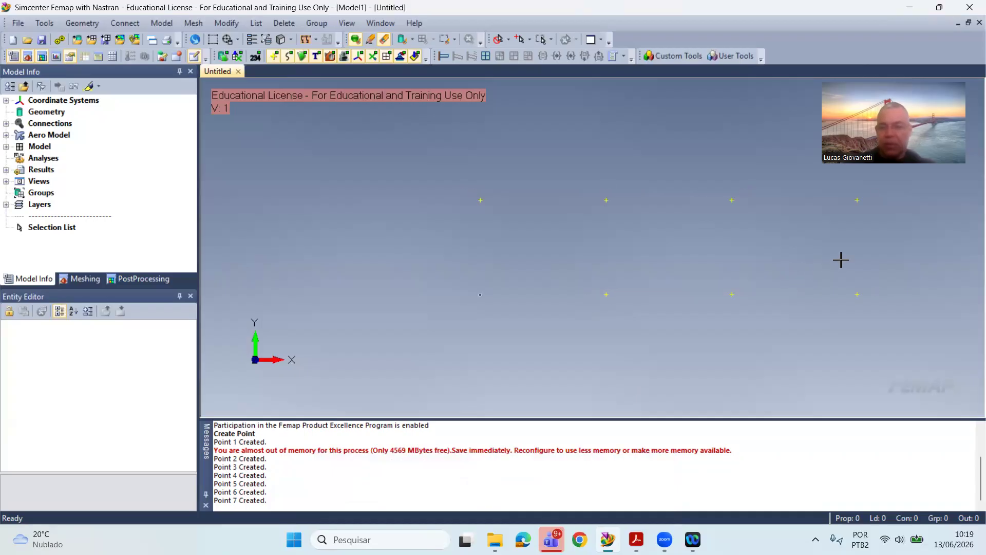
Step: Draw a projected line between the first two upper points, (0, 300) and (400, 300), using the On Point location method
click(83, 23)
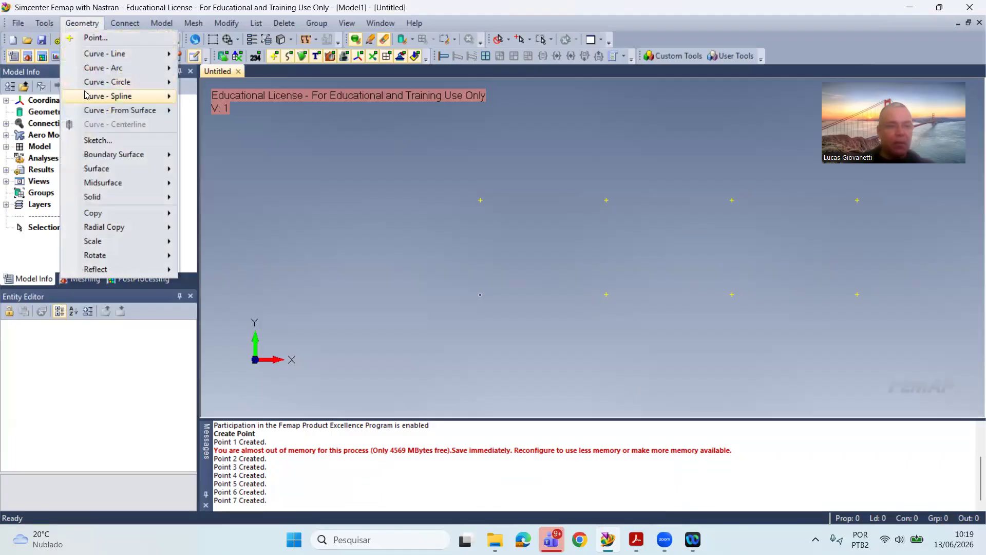
mouse_move(108, 55)
click(230, 56)
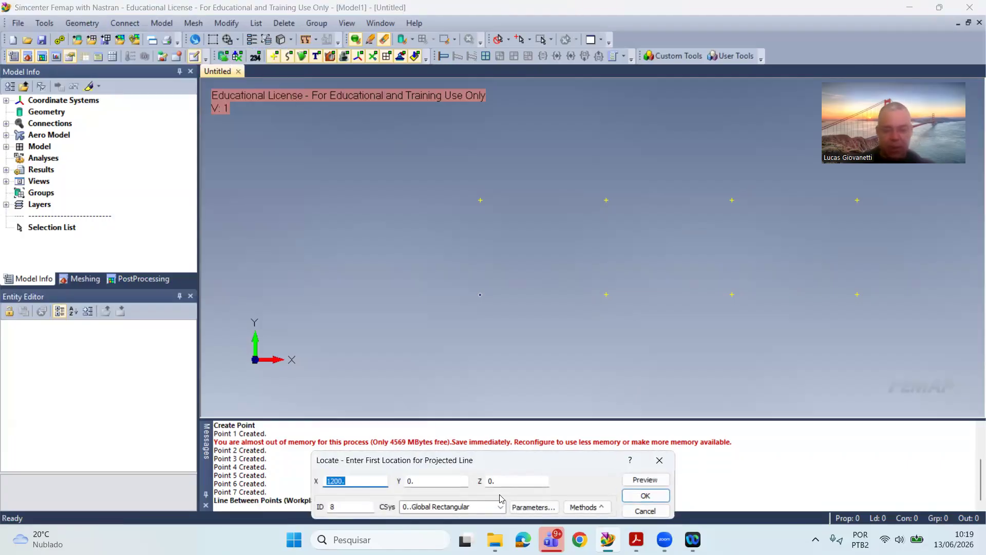
click(586, 506)
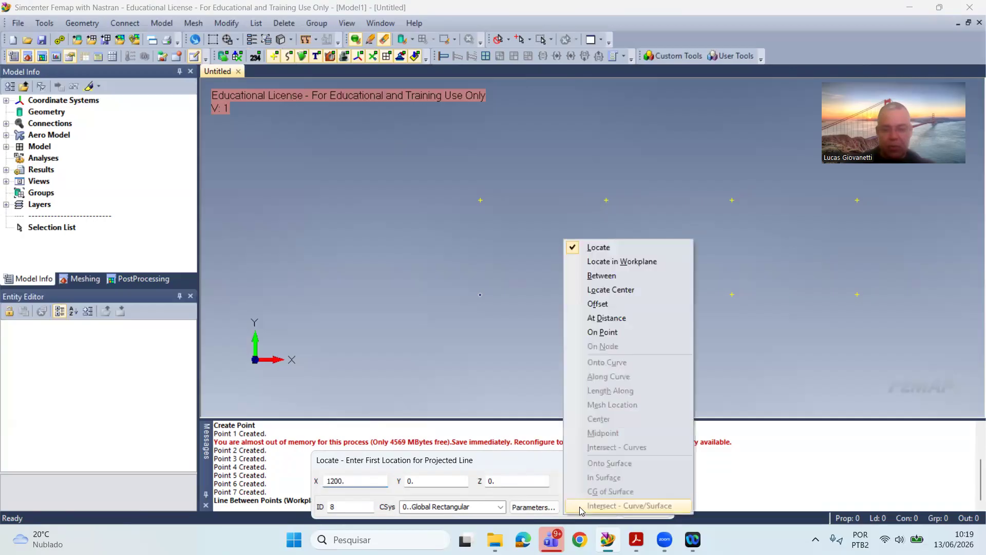
click(625, 333)
click(528, 229)
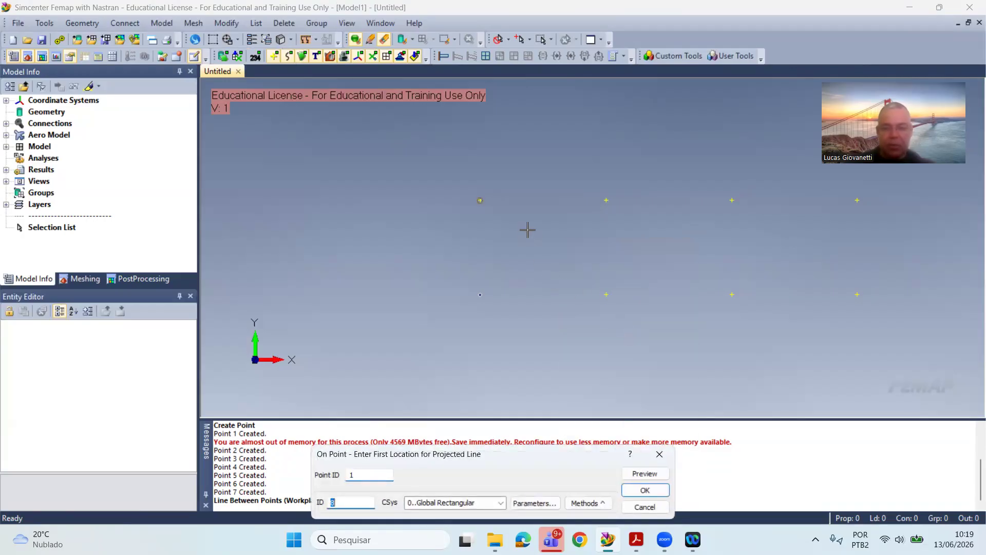
key(Return)
click(570, 207)
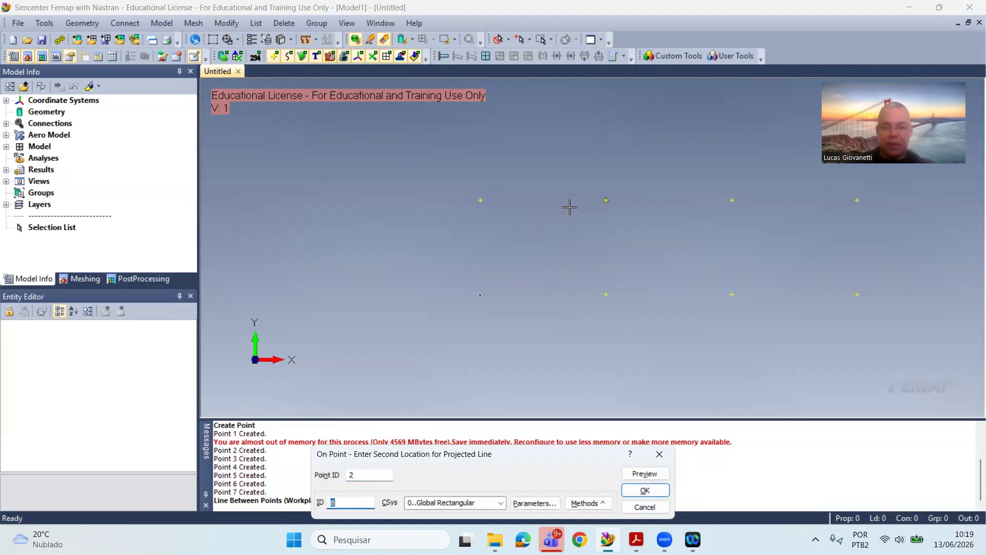
key(Return)
Step: Draw the first bay's diagonal from (0, 300) to (400, 0) and the vertical from (400, 300) to (400, 0)
click(519, 203)
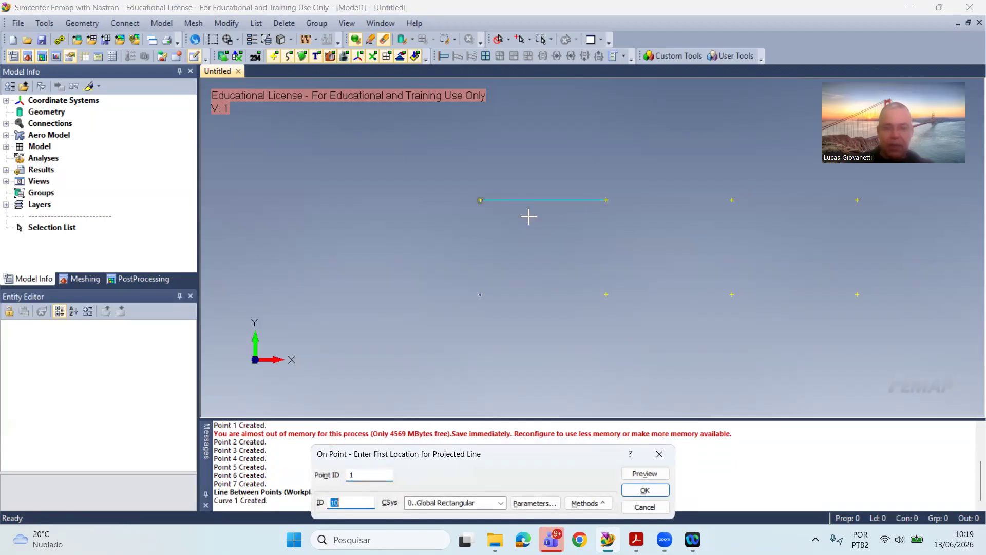
key(Return)
click(600, 294)
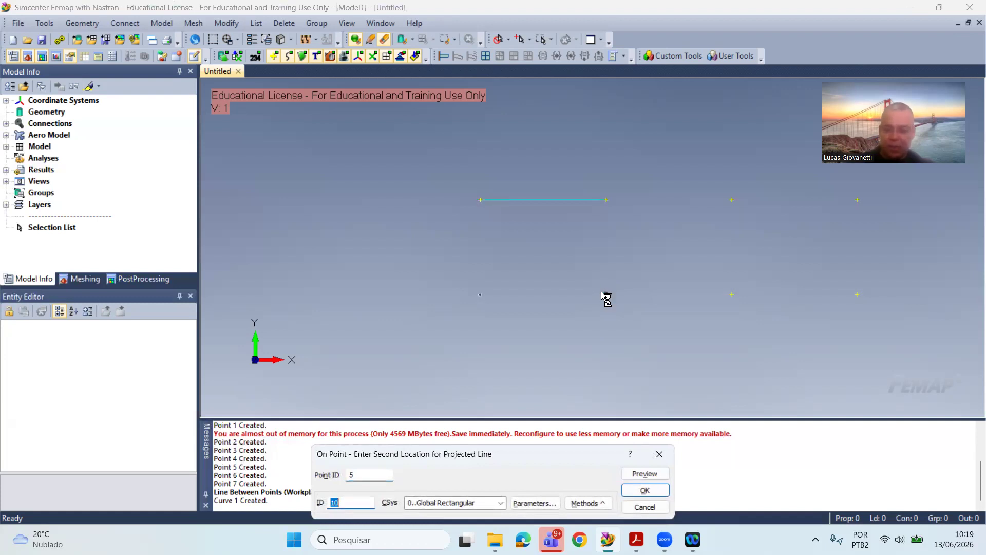
key(Return)
click(612, 199)
key(Return)
click(606, 270)
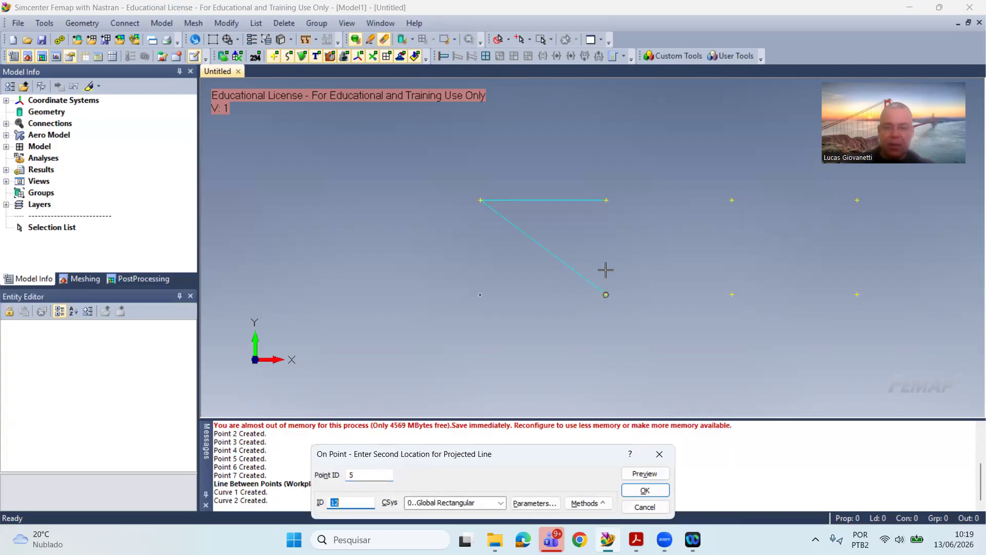
key(Return)
Step: Draw the second bay's horizontal lines between X 400 and X 800, one at Y 300 and one at Y 0
click(609, 219)
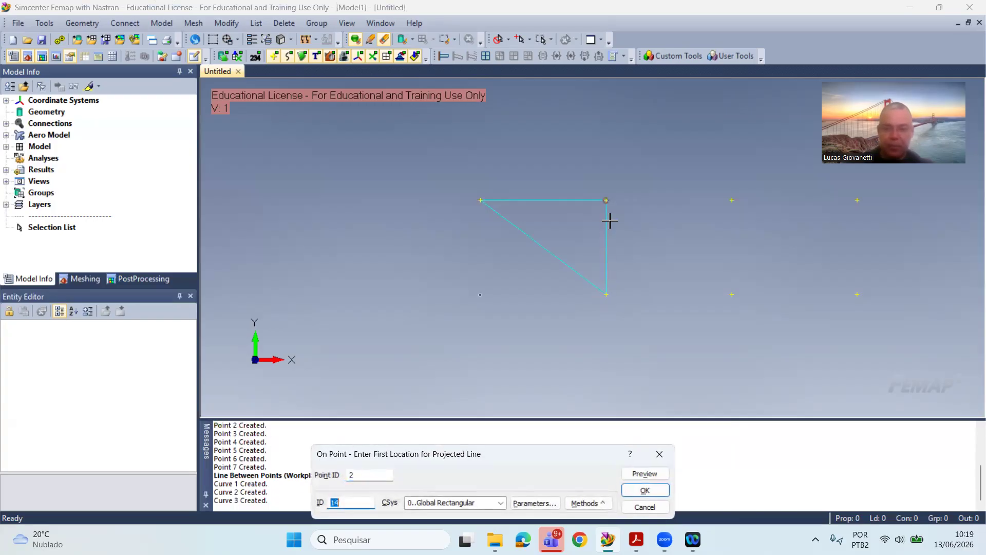
key(Return)
click(701, 197)
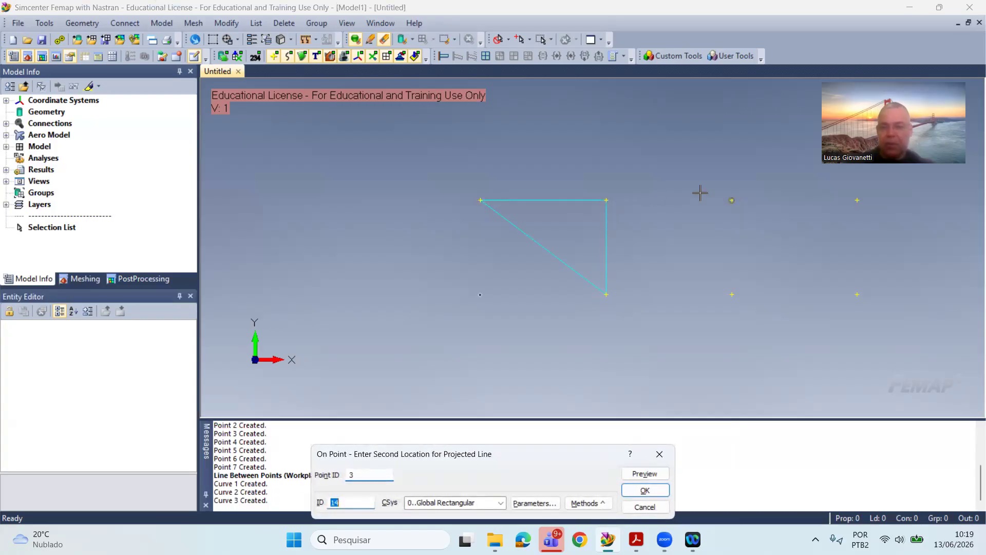
key(Return)
click(613, 294)
key(Return)
click(680, 295)
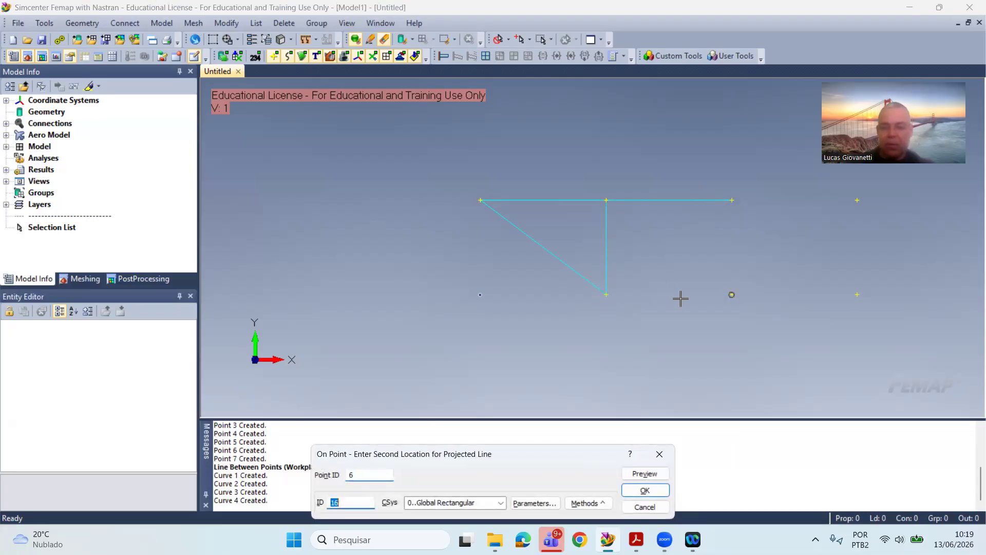
key(Return)
Step: Draw the second bay's diagonal from (400, 300) to (800, 0) and the vertical from (800, 300) to (800, 0)
click(641, 220)
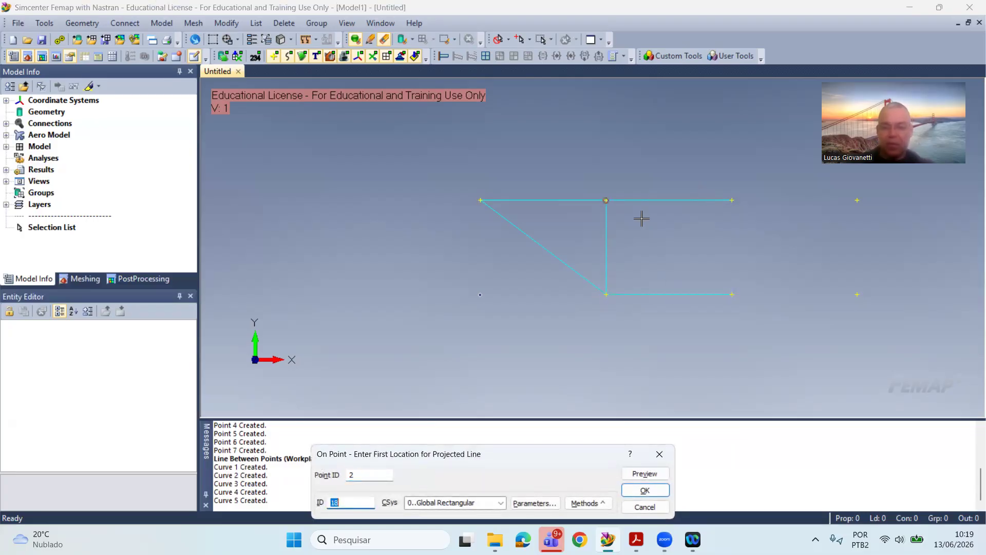
key(Return)
click(700, 267)
key(Return)
click(763, 212)
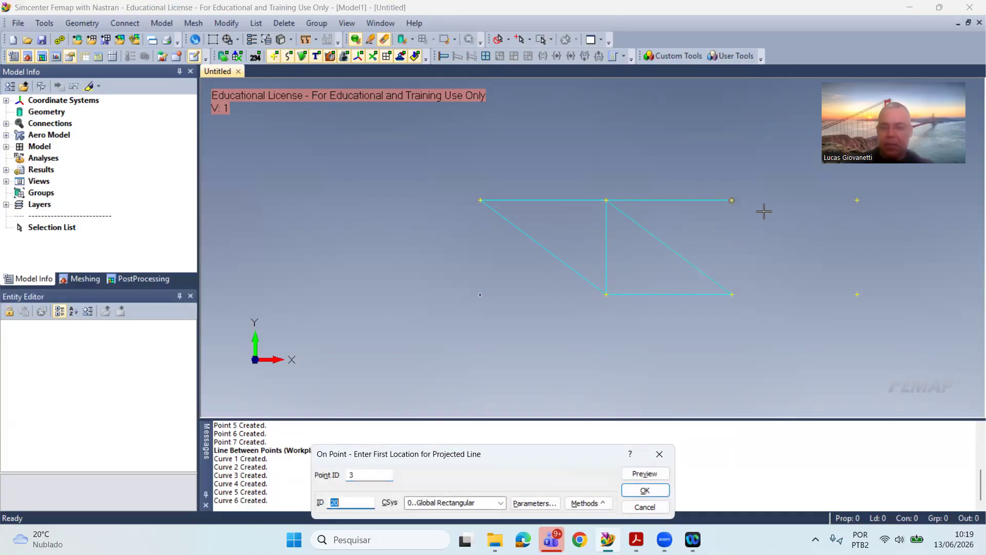
key(Return)
click(752, 269)
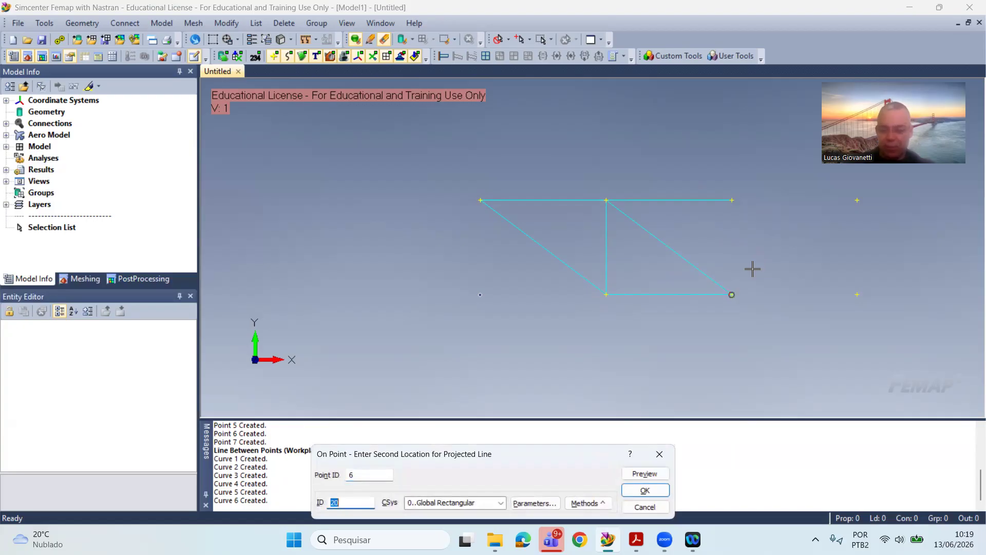
key(Return)
Step: Draw the third bay's upper horizontal line from (800, 300) to (1200, 300)
click(752, 185)
key(Return)
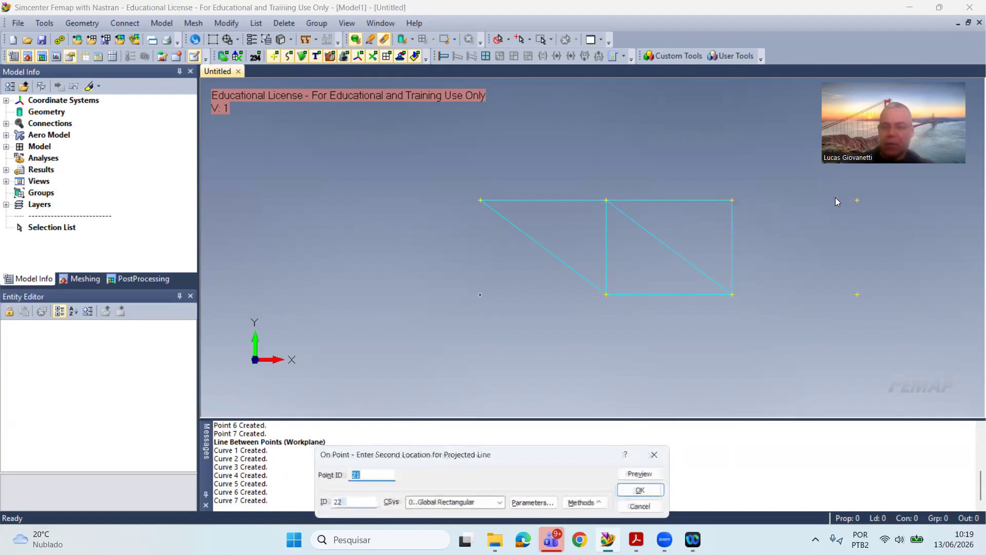
click(851, 194)
key(Return)
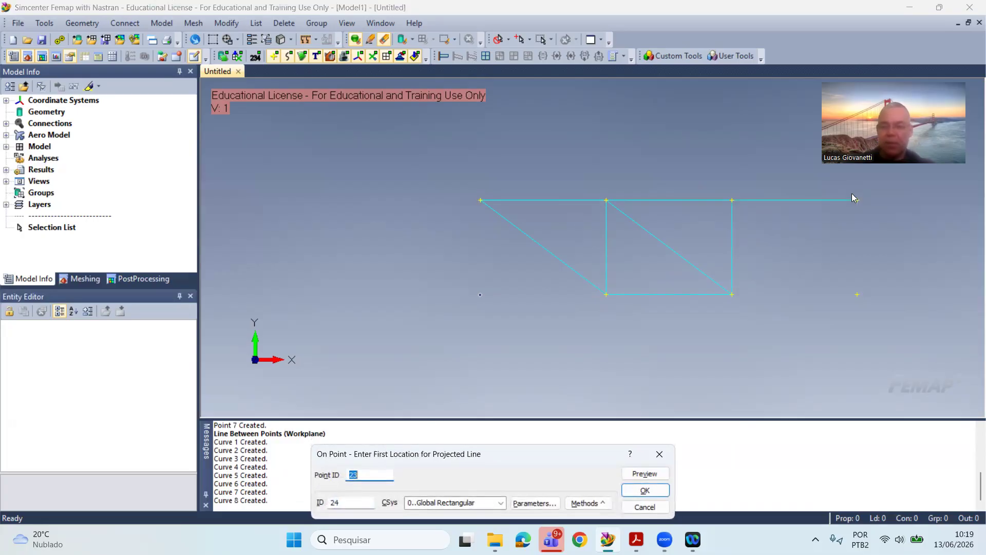
Step: Draw the third bay's lower horizontal line from (800, 0) to (1200, 0) and end the line command
click(748, 325)
key(Return)
click(827, 307)
key(Return)
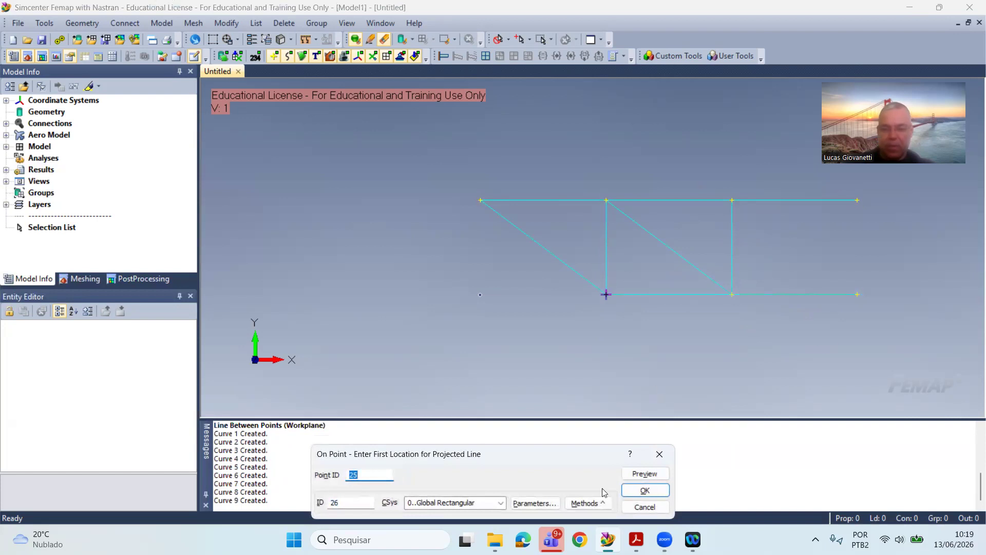
click(655, 506)
scroll(667, 330, down, 2)
scroll(858, 291, up, 2)
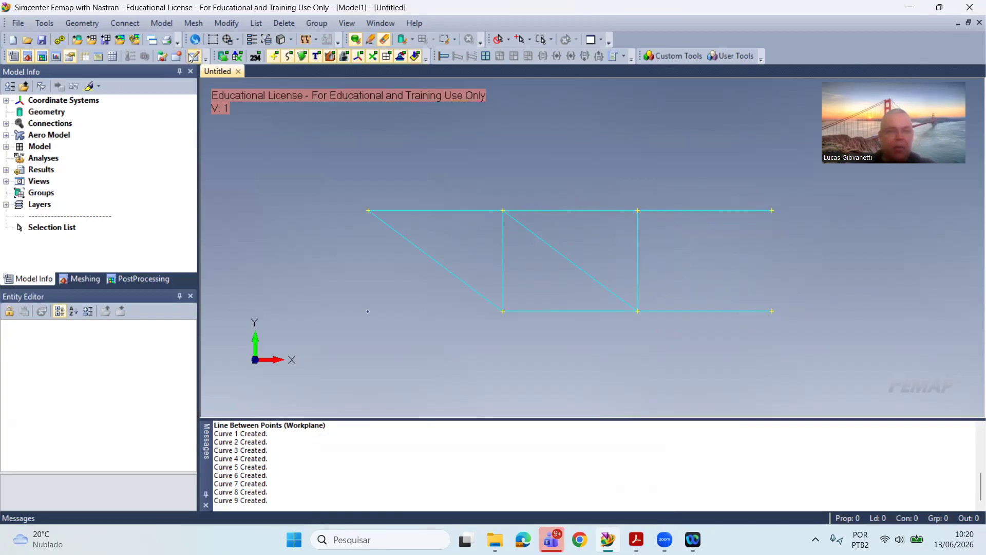
Step: Start a new isotropic material and title it Alumínio
click(177, 26)
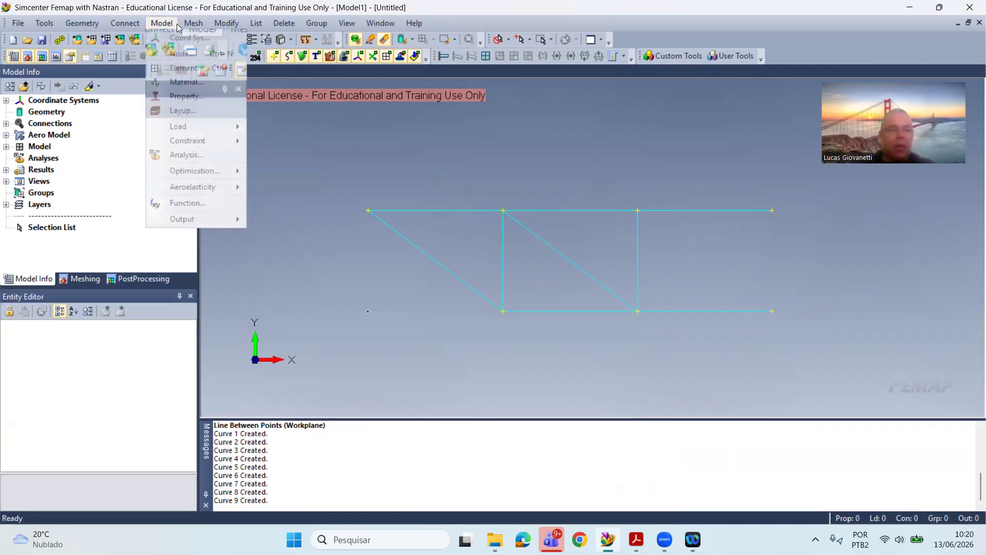
click(187, 81)
click(434, 129)
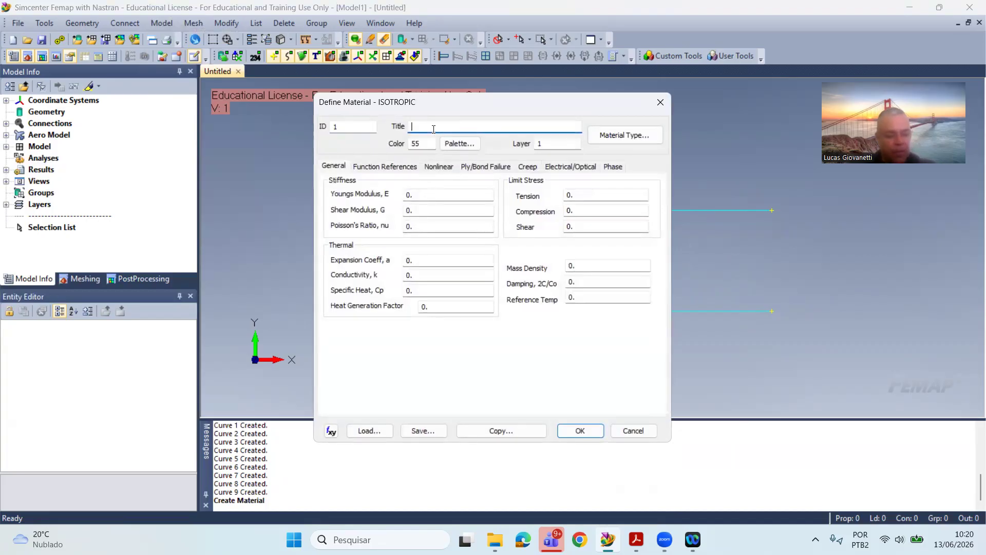
text(alu)
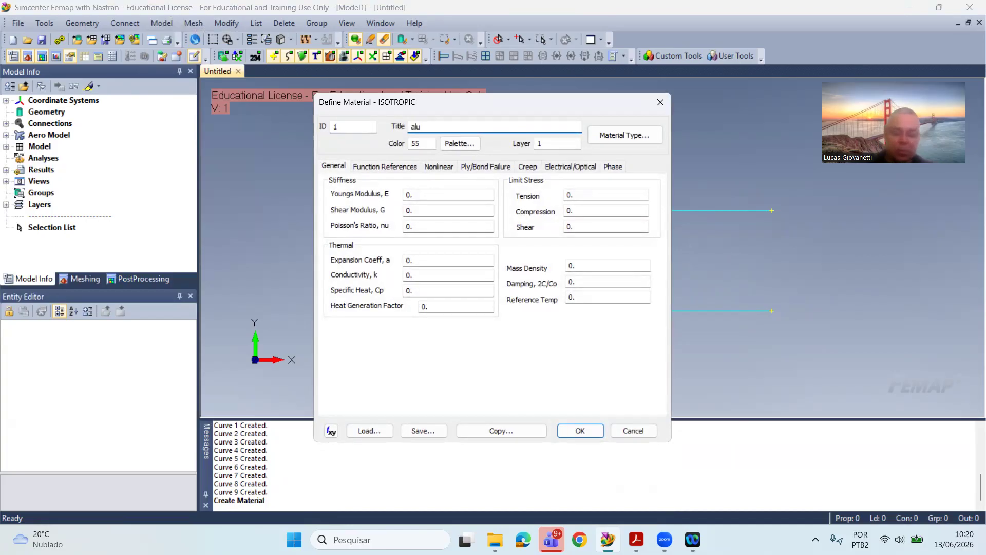
key(BackSpace)
key(BackSpace)
key(BackSpace)
text(Alumínio)
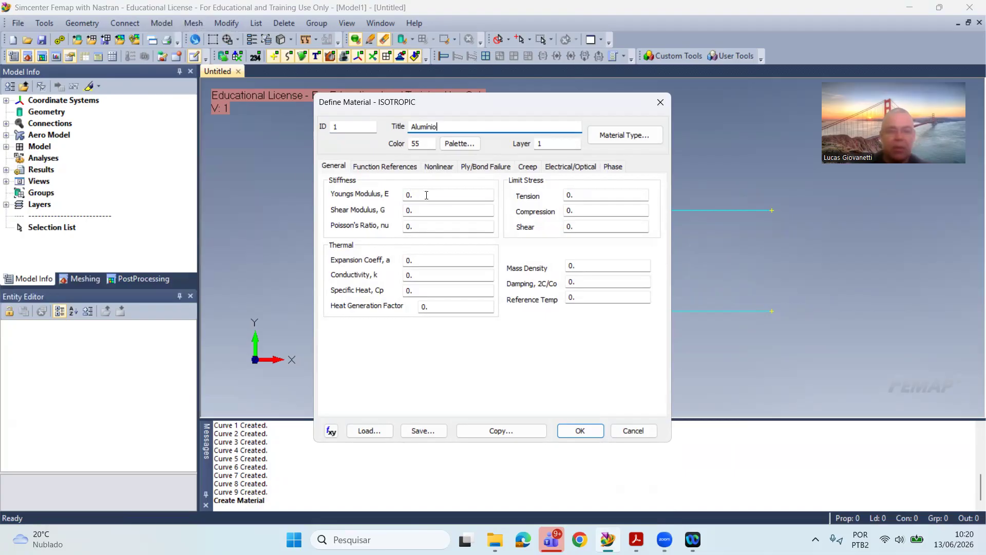
Step: Set the material's Young's modulus to 70000 and Poisson's ratio to 0.3, and create only this material
click(426, 195)
text(70)
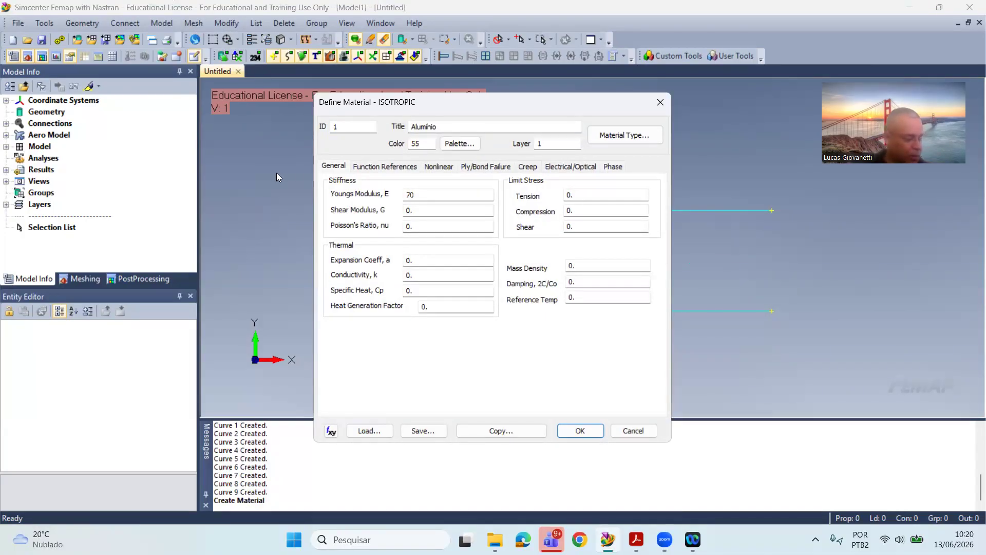
text(000)
click(431, 221)
text(3)
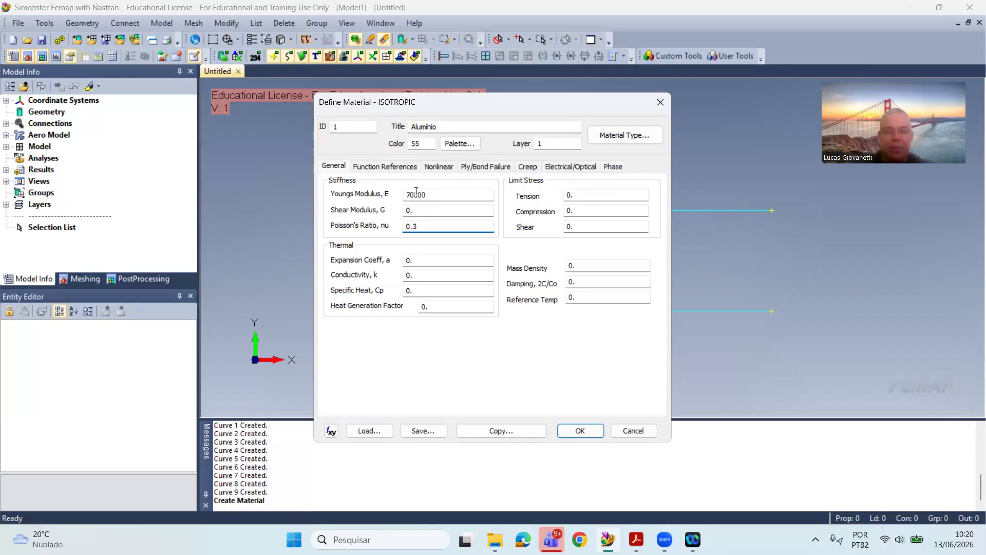
click(581, 430)
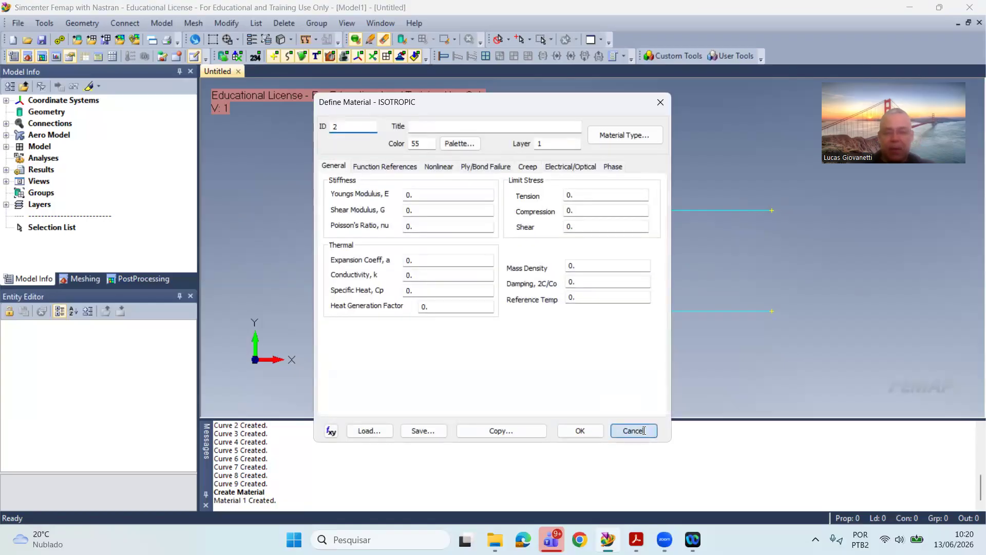
click(643, 429)
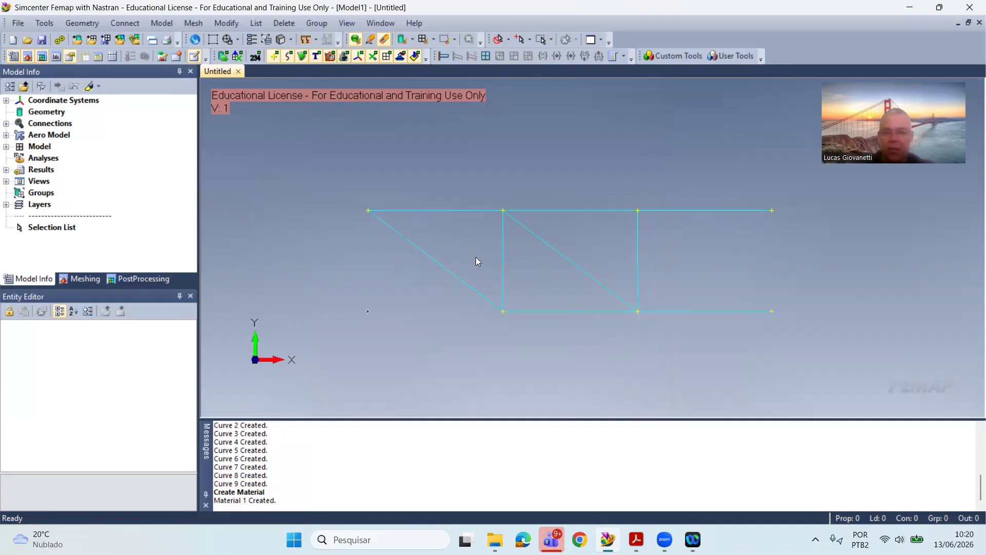
Step: Start a new property titled Barra_Treliça and assign the Alumínio material to it
scroll(424, 190, up, 1)
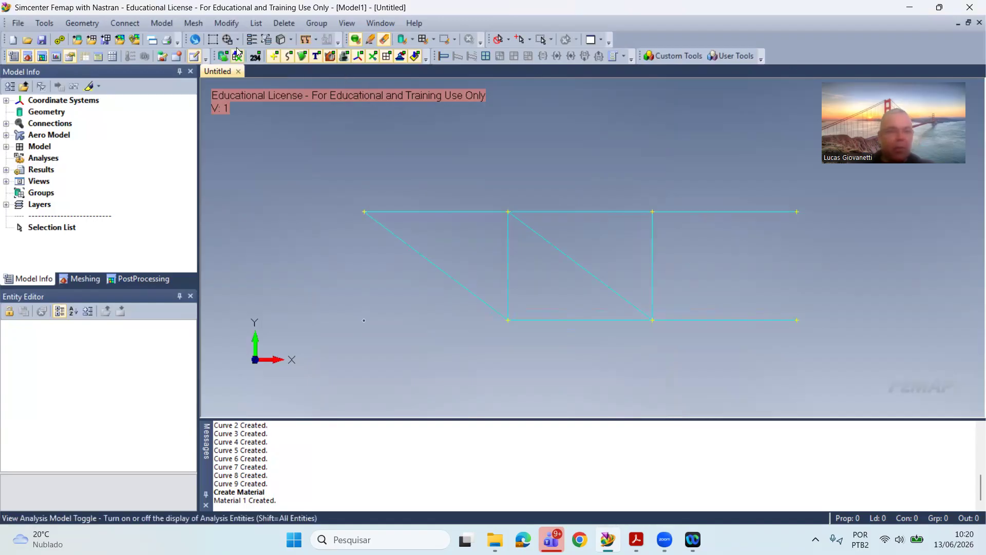
click(161, 23)
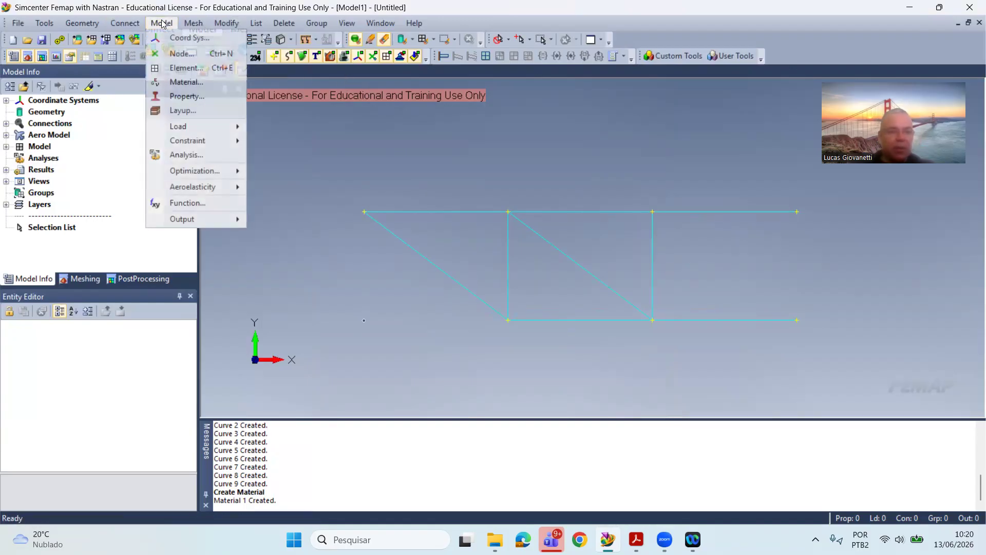
click(187, 96)
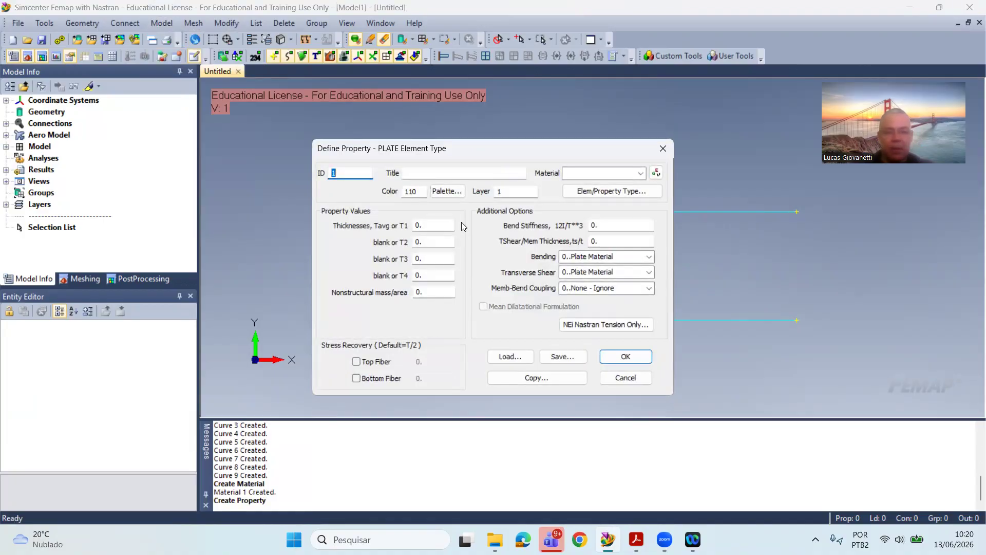
click(444, 169)
text(Barra)
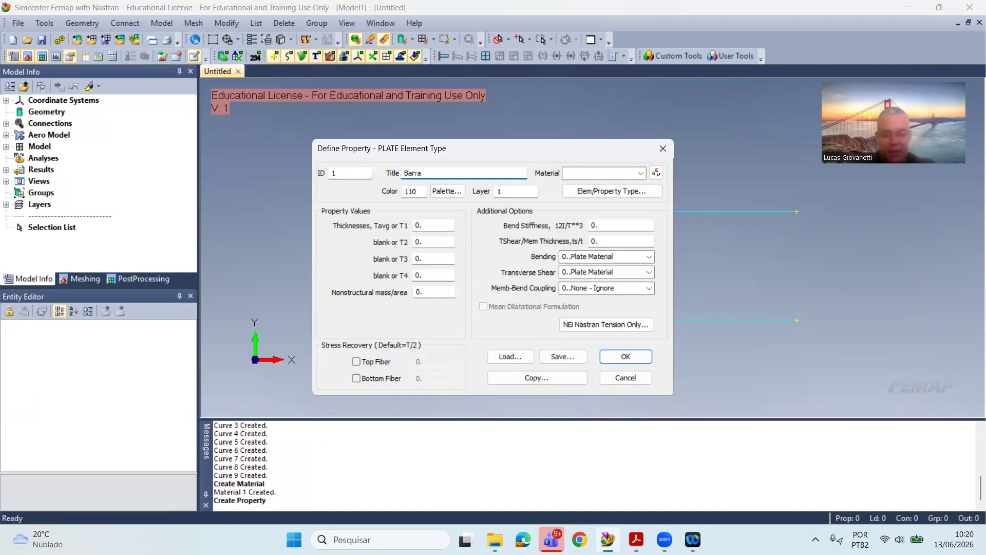
text(_Treliça)
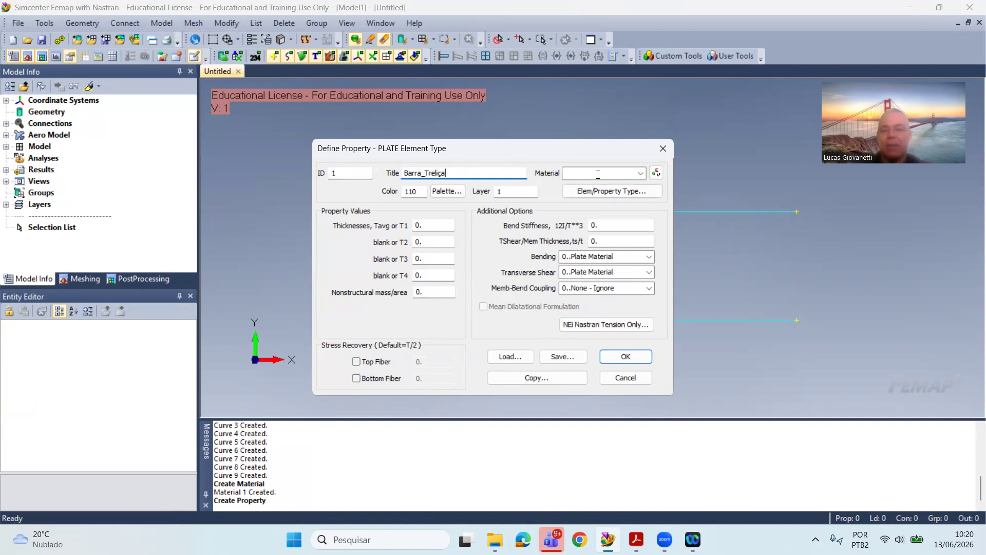
click(641, 173)
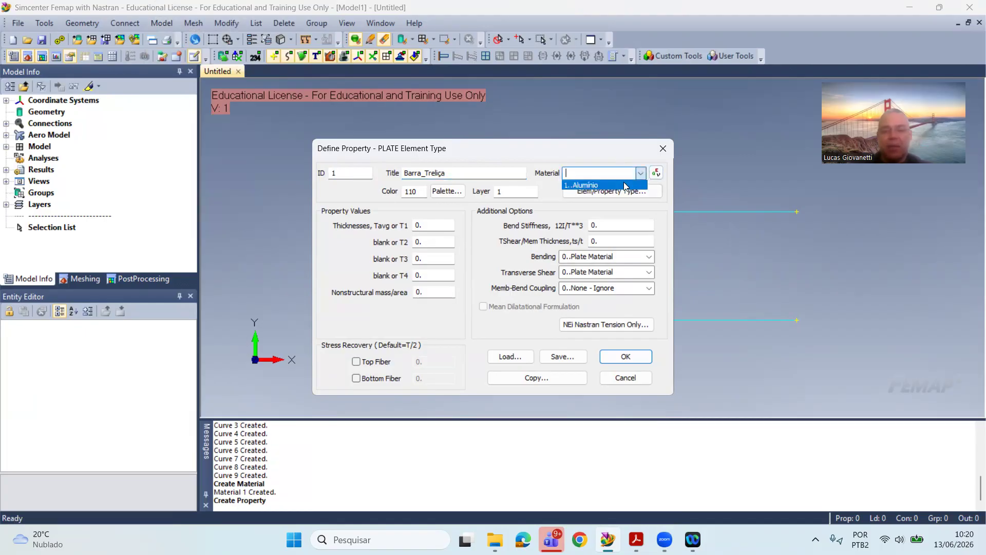
click(623, 184)
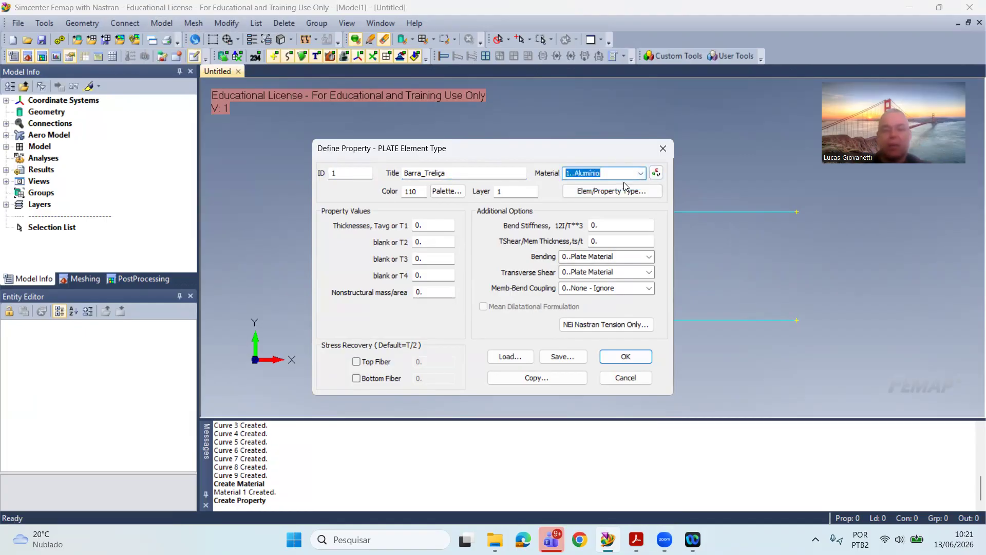
Step: Change the property's element type from Plate to the Rod line element
click(606, 191)
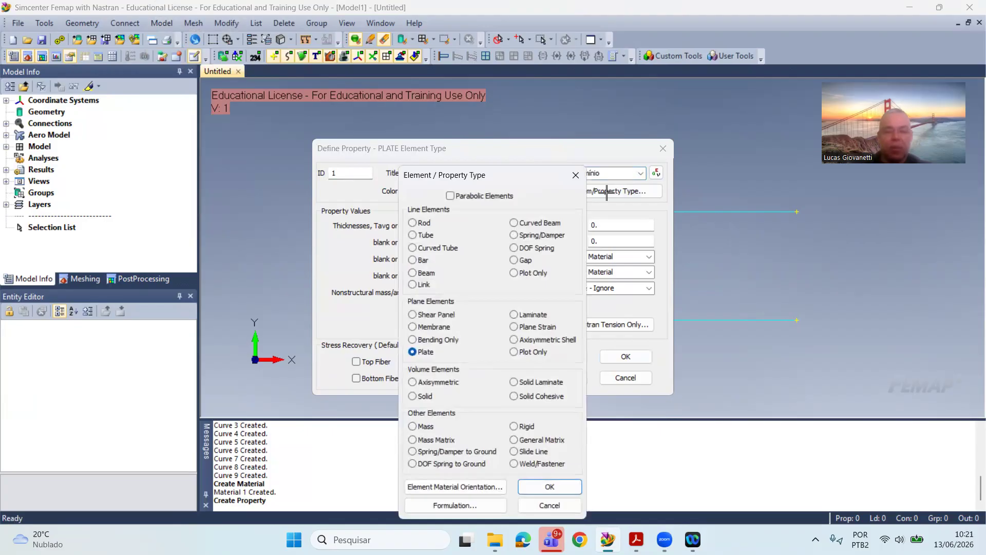
click(575, 175)
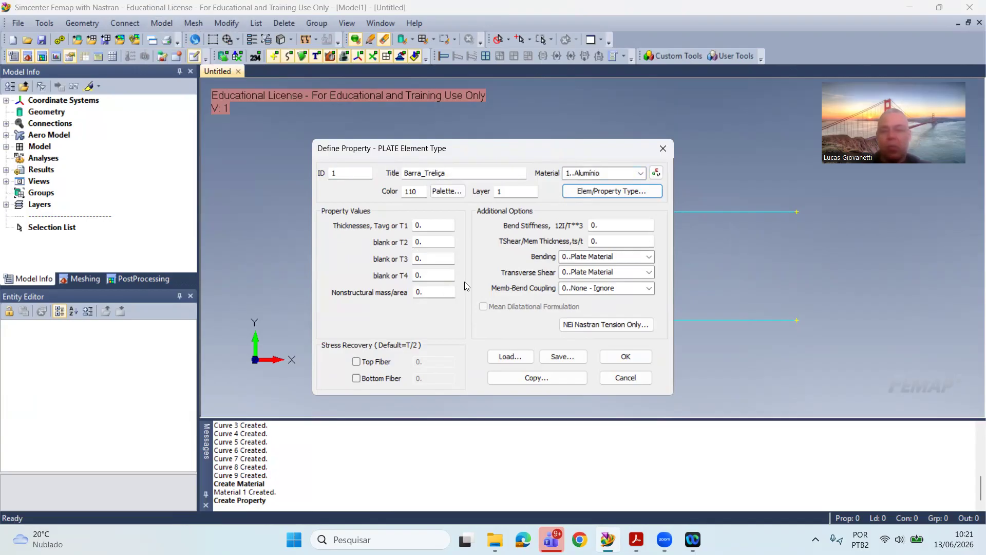
click(614, 193)
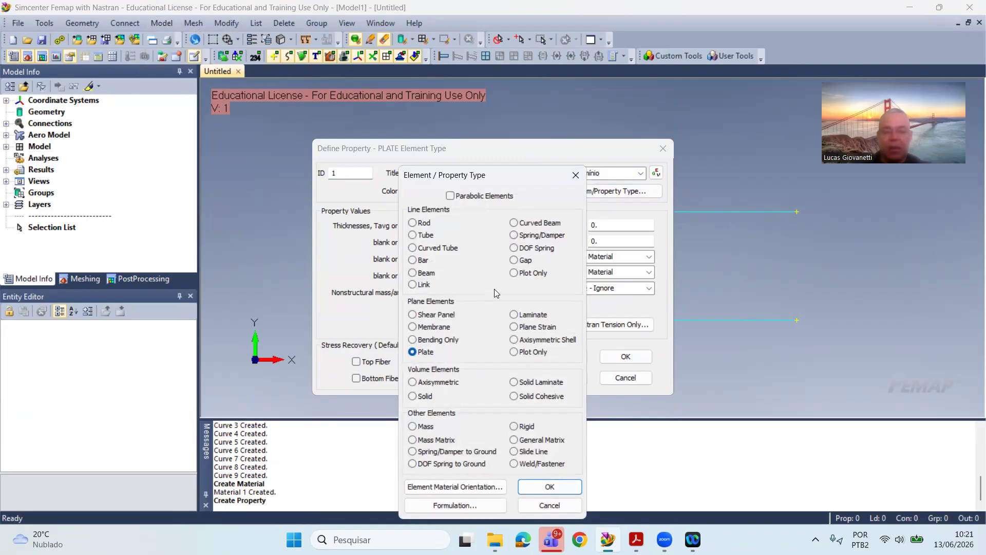
click(414, 223)
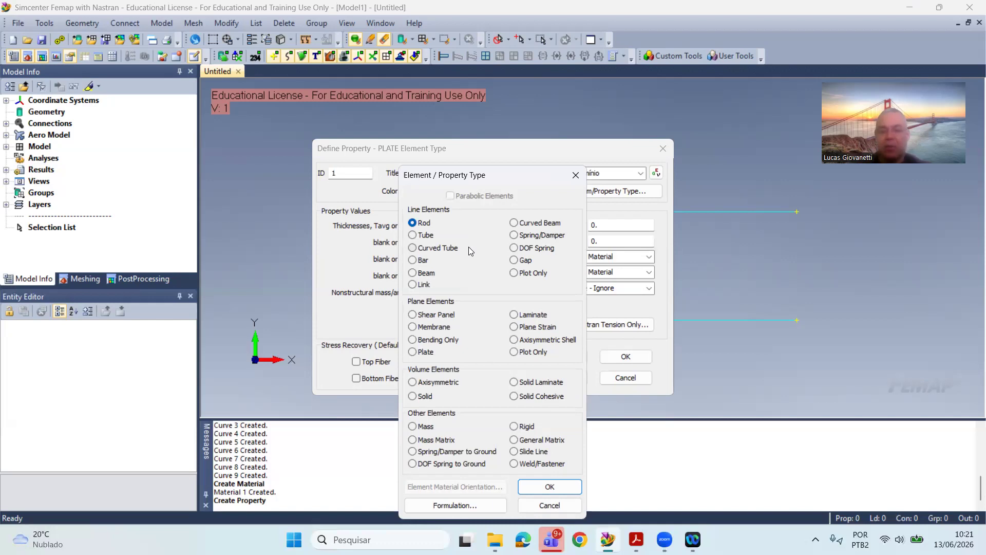
click(548, 485)
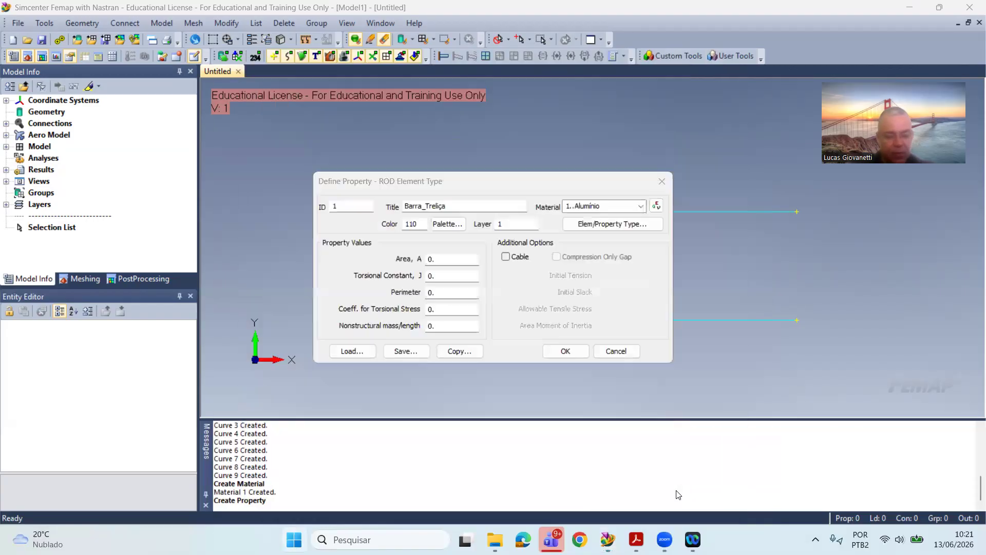
Step: Switch to Excel and create a blank workbook for calculating the rod's cross-section area
key(super)
text(calc)
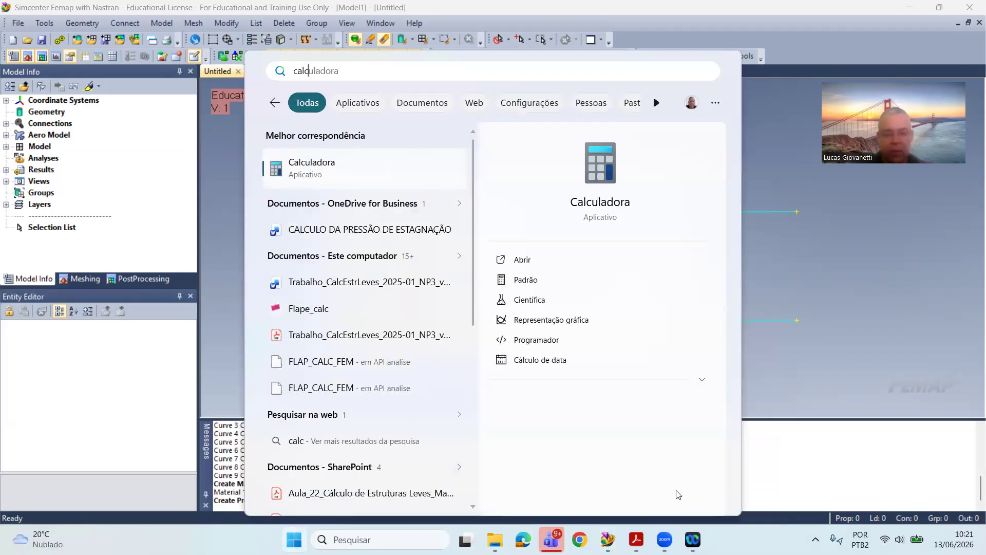
key(BackSpace)
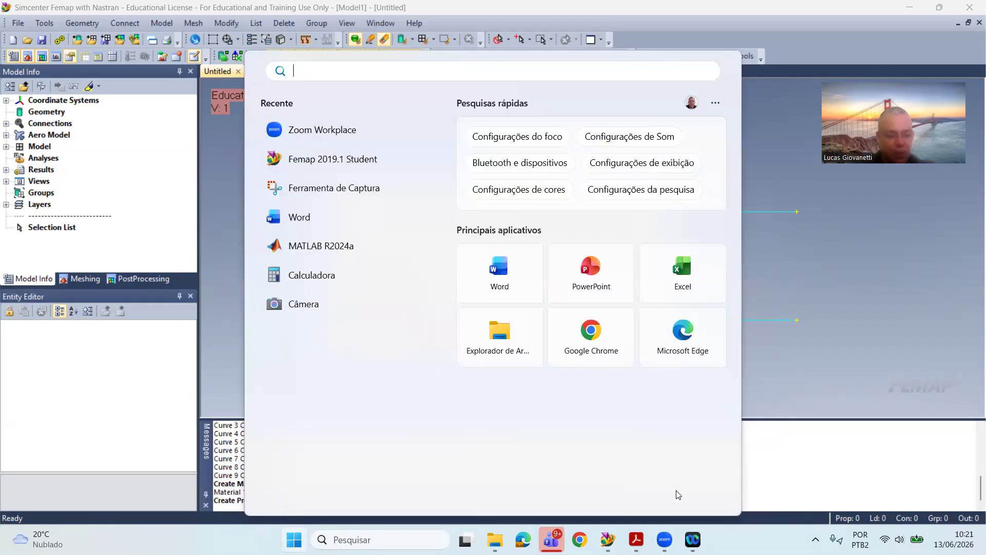
text(excel)
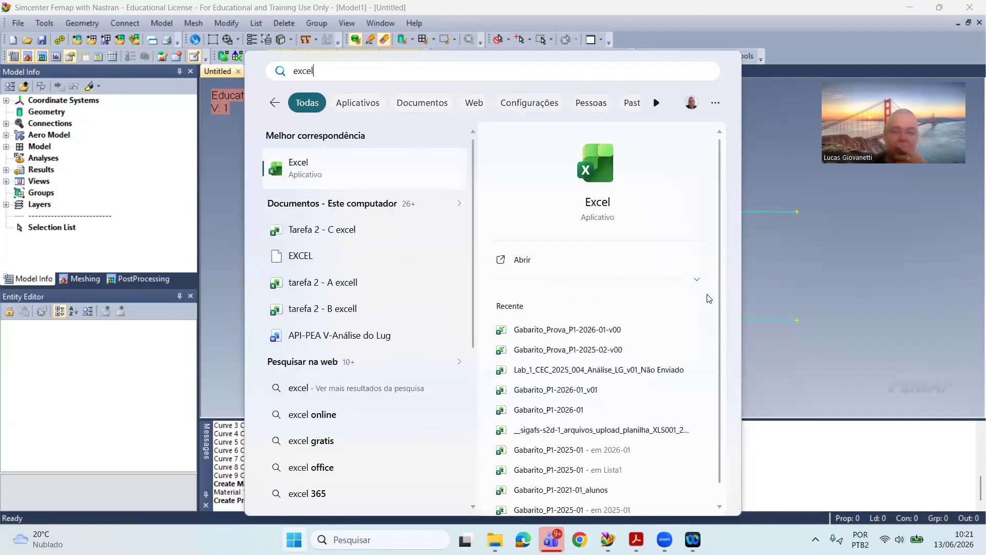
click(395, 169)
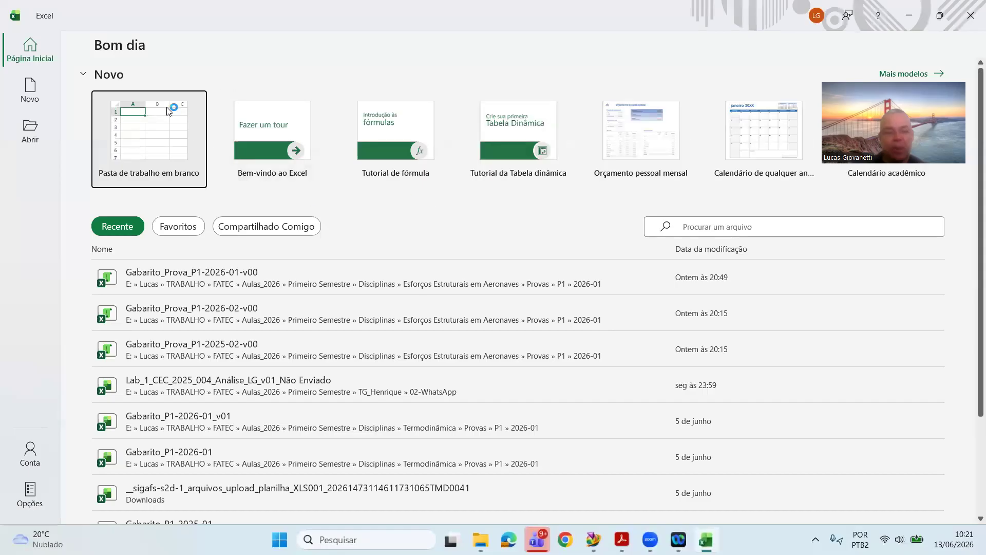
click(186, 176)
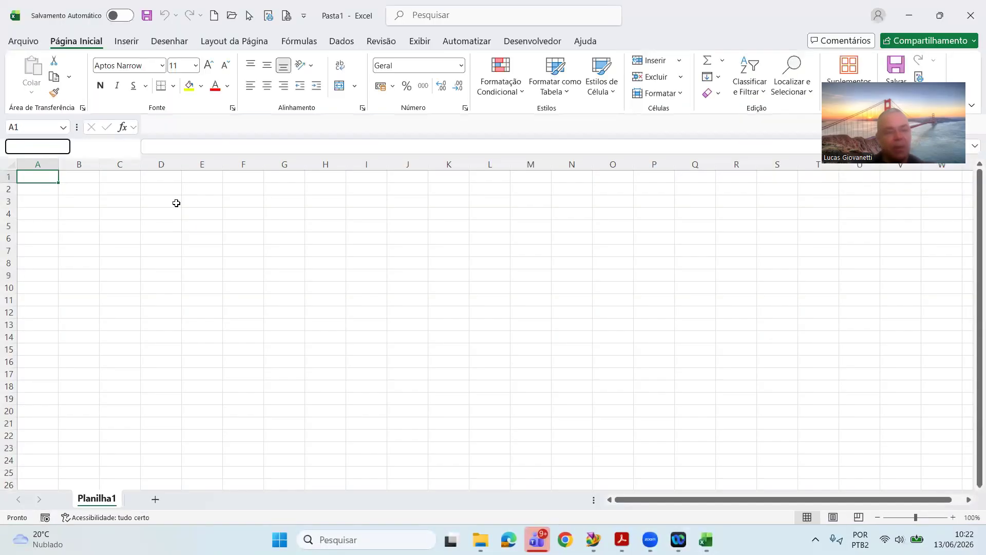
Step: Enter the rod diameter in row 3: "D =" in D3, 25 in E3 and the unit mm in F3
click(176, 202)
text(D =)
key(Return)
key(Up)
click(221, 202)
text(25)
key(Return)
key(Up)
key(Right)
text(mm)
key(Return)
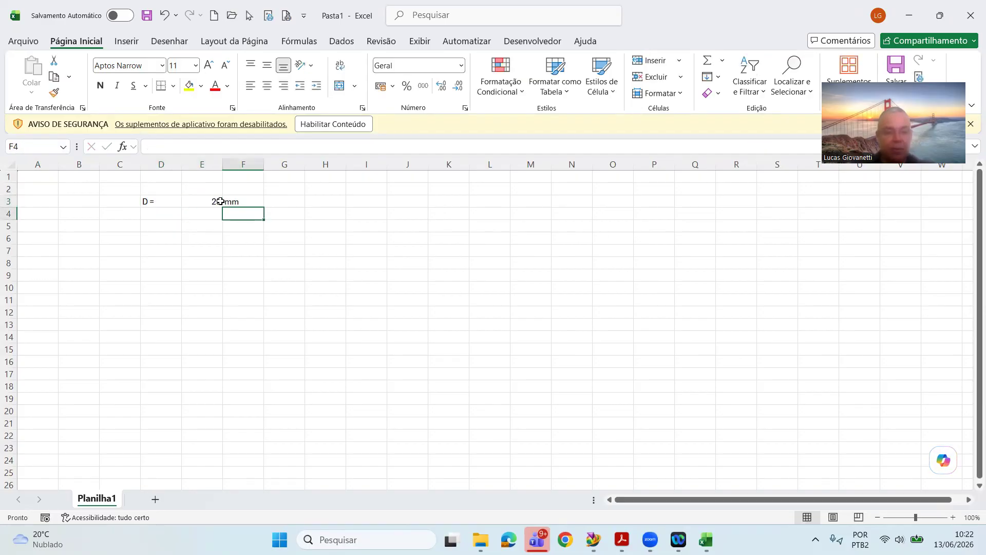
Step: Label cell D5 with "A =" for the cross-section area
key(Left)
key(Left)
key(Down)
text(A =)
key(Return)
key(Up)
key(Right)
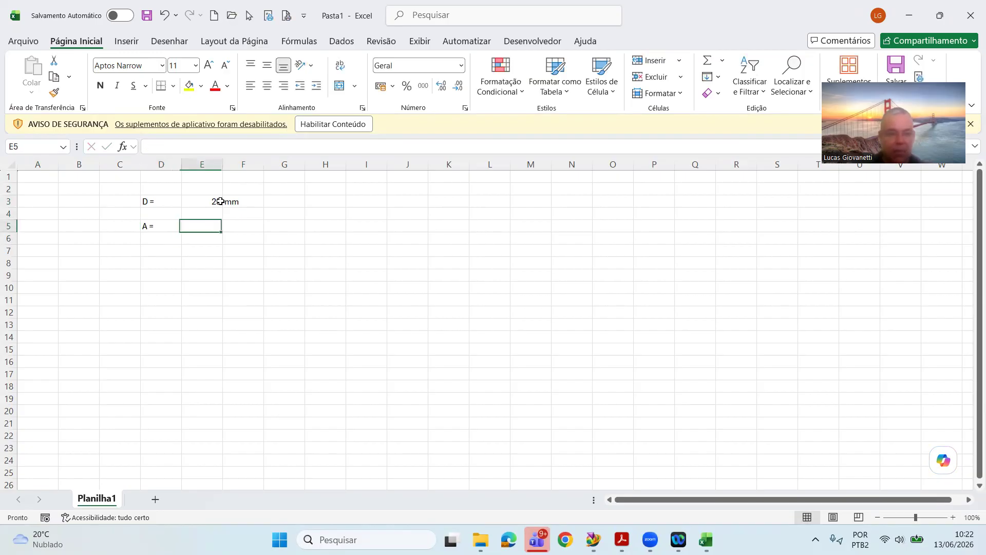
Step: Calculate the circular area in E5 with the formula =PI()*E3^2/4
text(=pi)
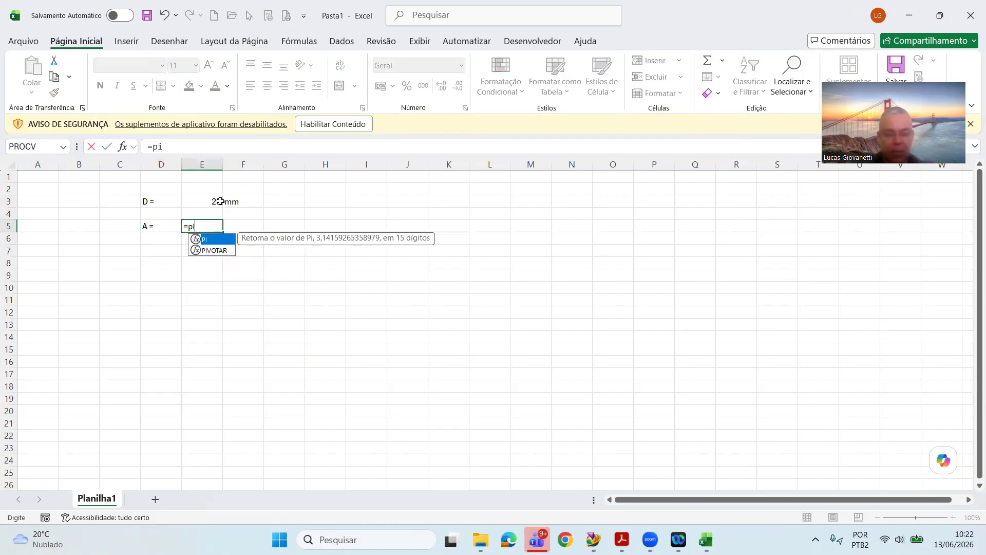
text(()*)
click(221, 202)
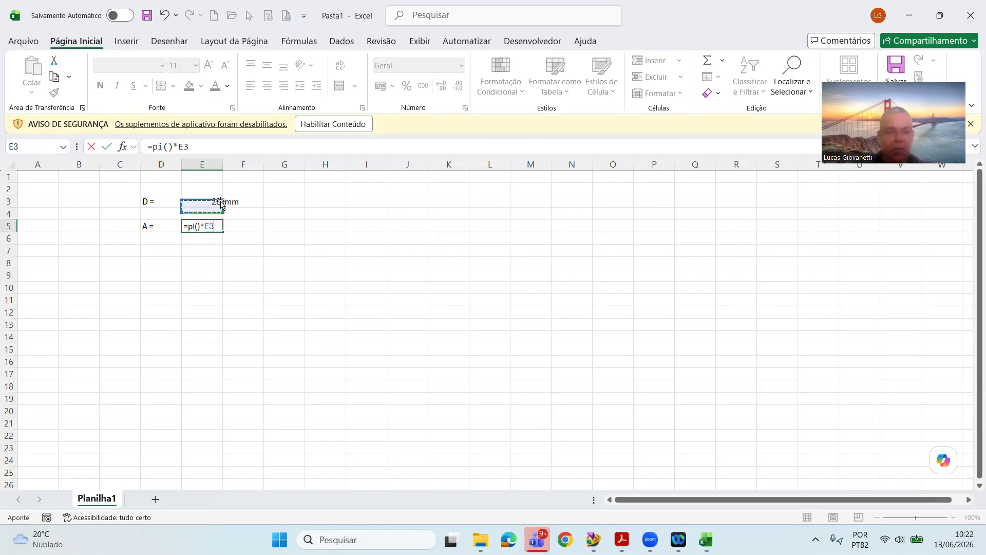
text(^4)
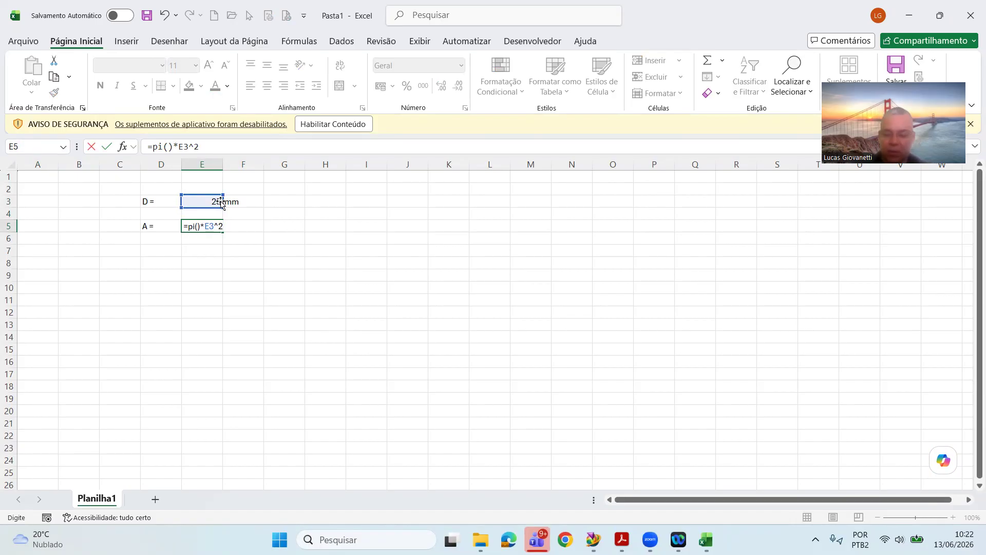
text(/4)
key(Return)
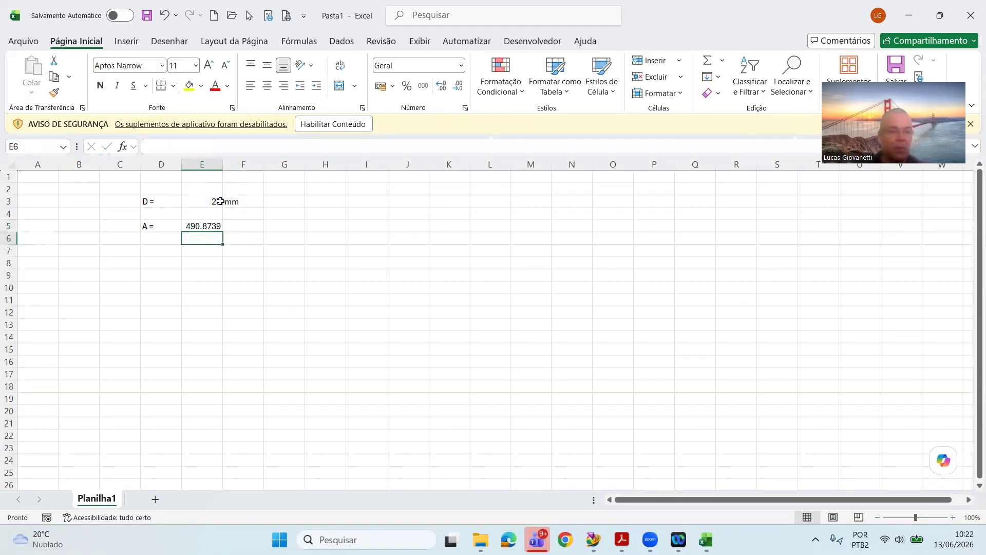
click(201, 223)
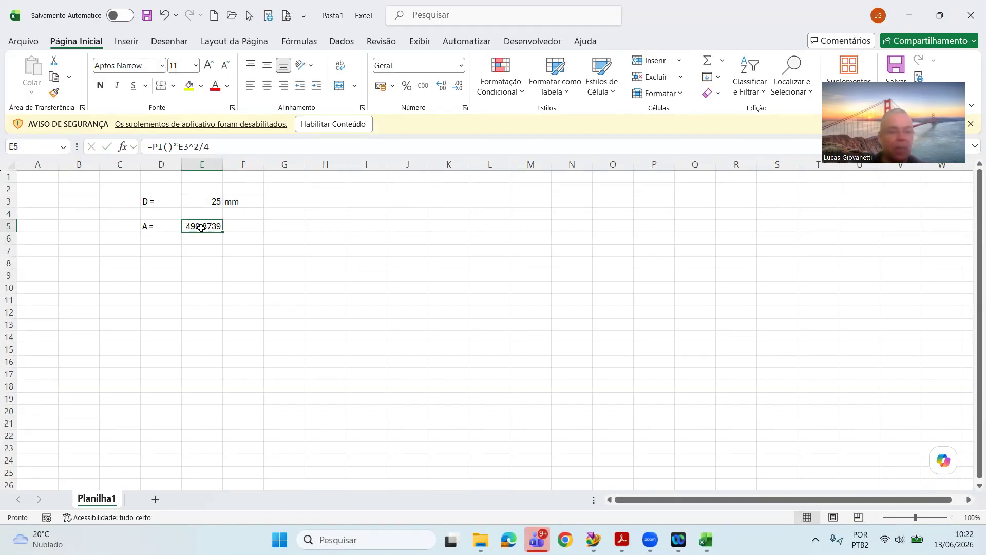
double_click(201, 228)
key(Return)
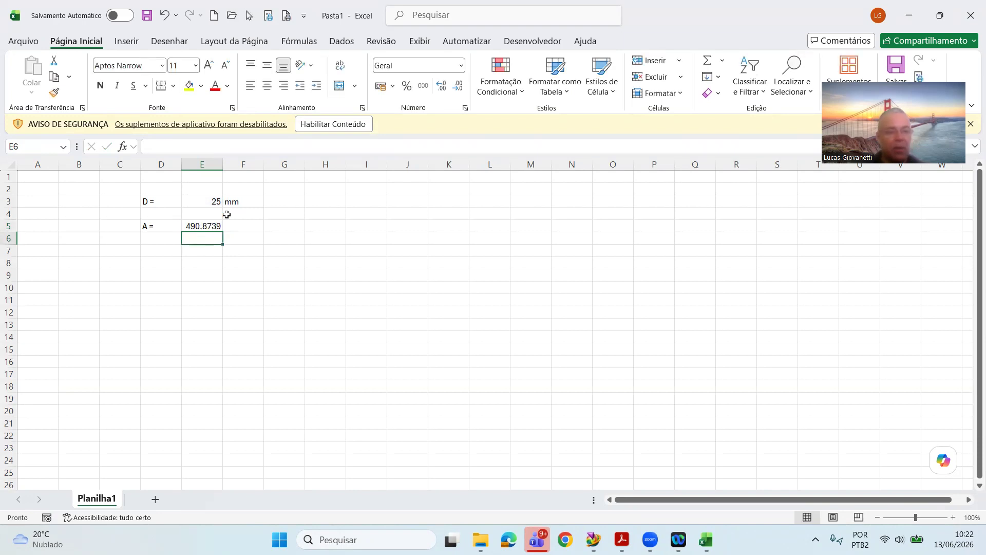
Step: Copy the calculated area from E5 into the area of the Barra_Treliça rod property in Femap, then save the property and finish defining properties
click(210, 224)
key(ctrl+c)
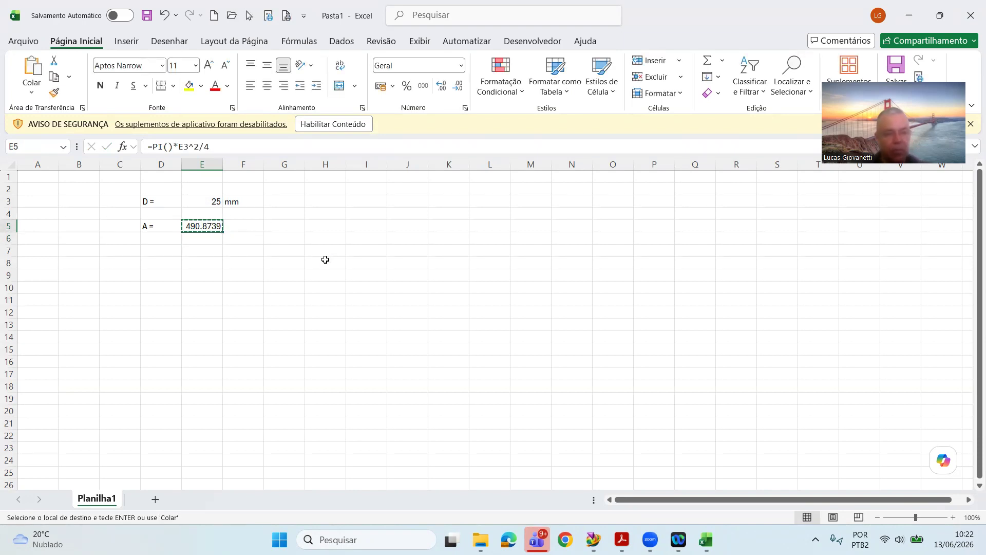
key(alt+Tab)
drag(451, 260, 281, 246)
key(ctrl+v)
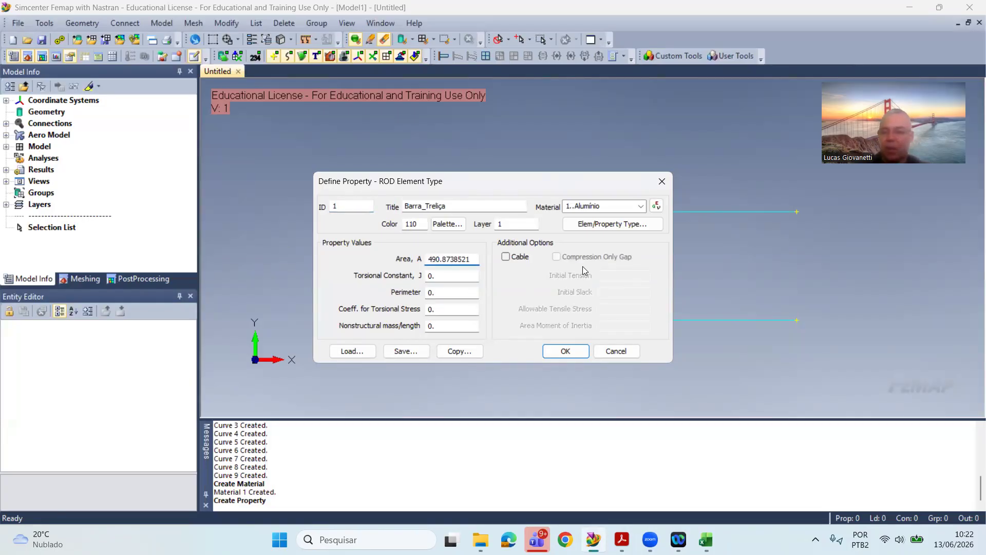
key(BackSpace)
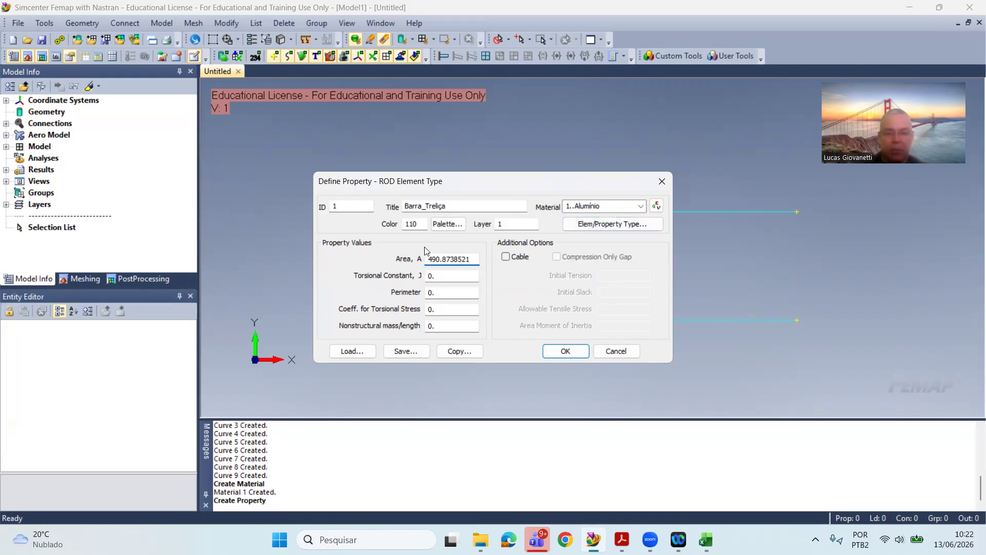
click(575, 352)
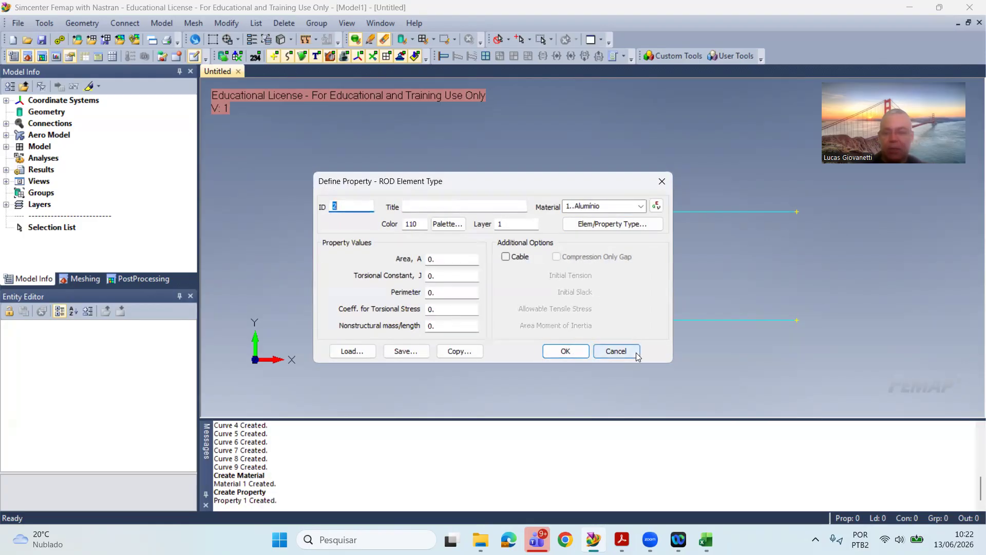
click(604, 351)
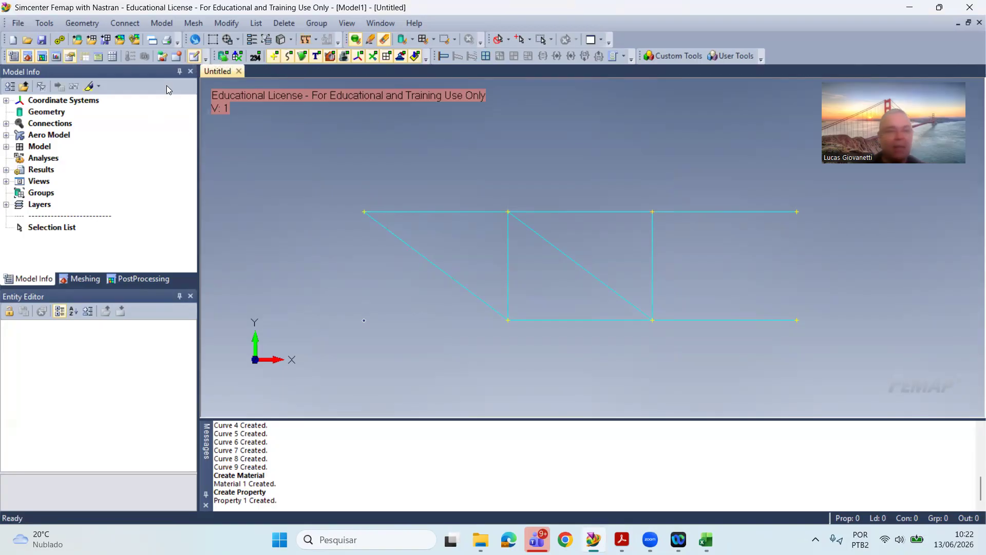
Step: Create node 1 on the truss's upper-left end point using the On Point method
click(160, 23)
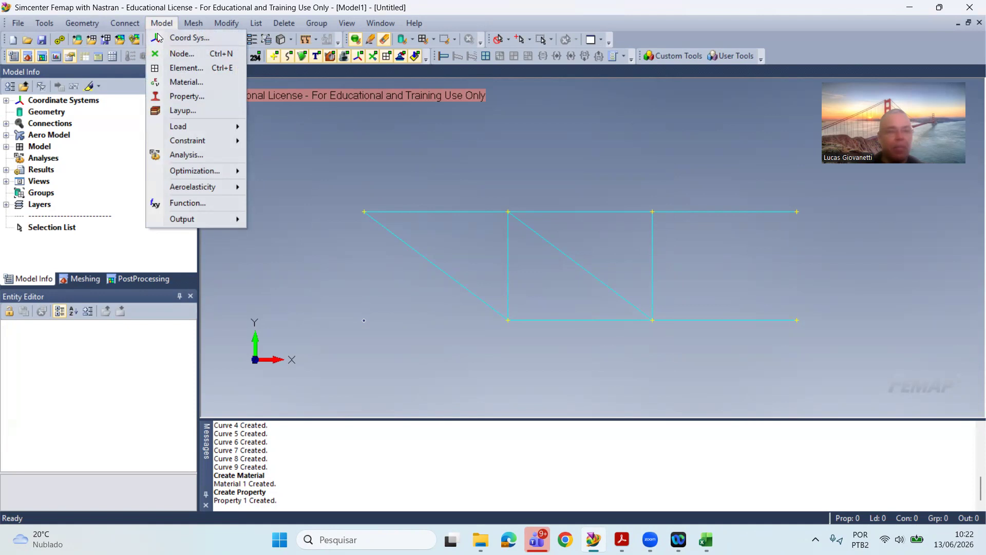
click(160, 23)
click(160, 24)
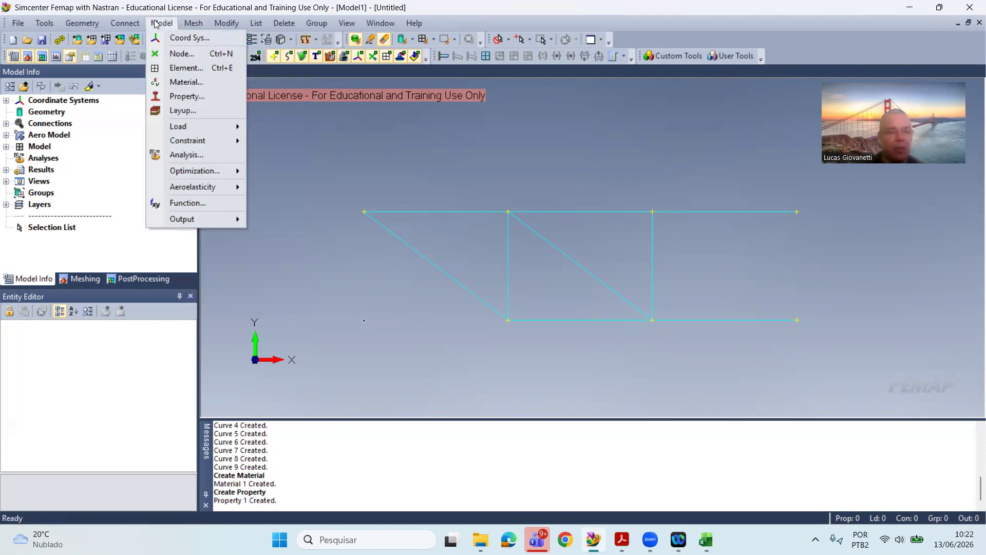
click(180, 54)
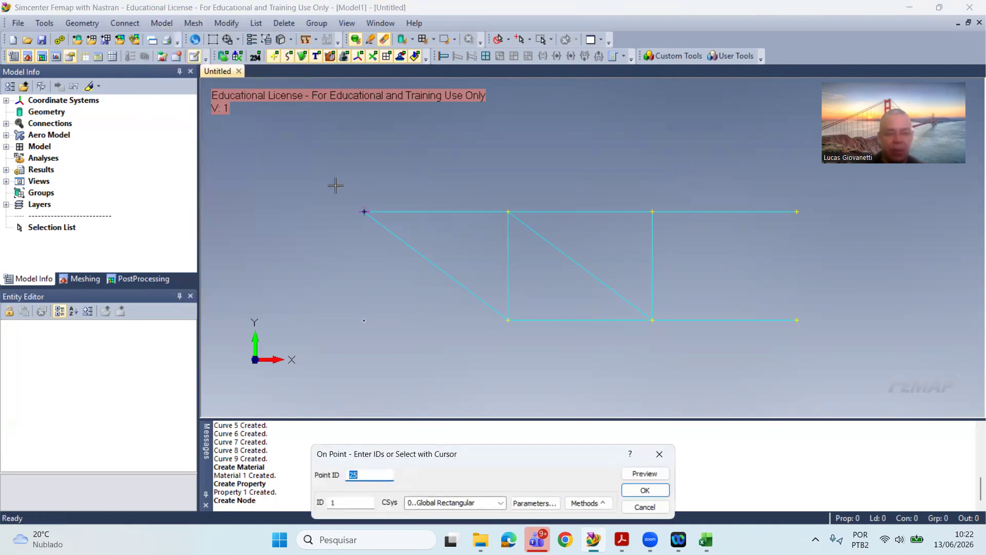
click(585, 503)
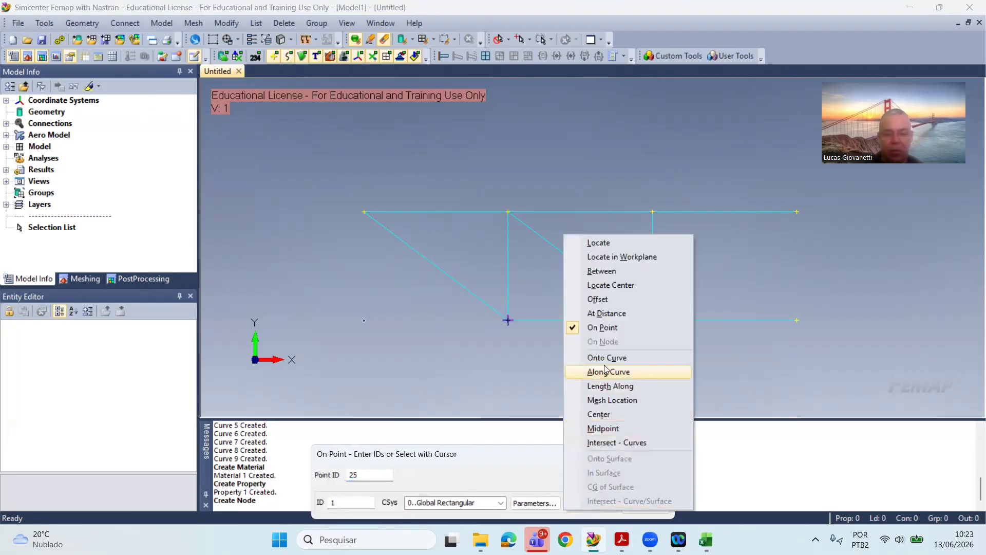
click(519, 462)
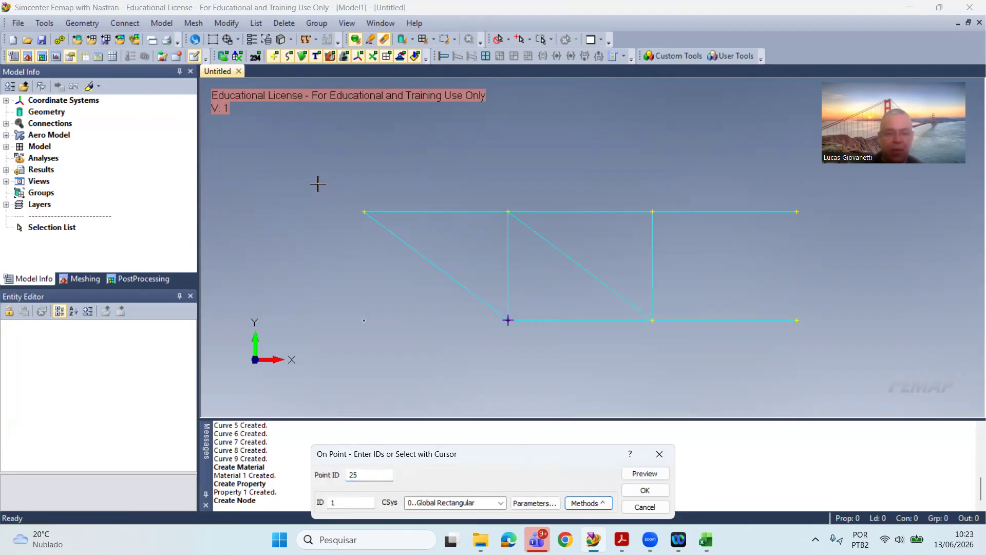
click(365, 228)
click(496, 513)
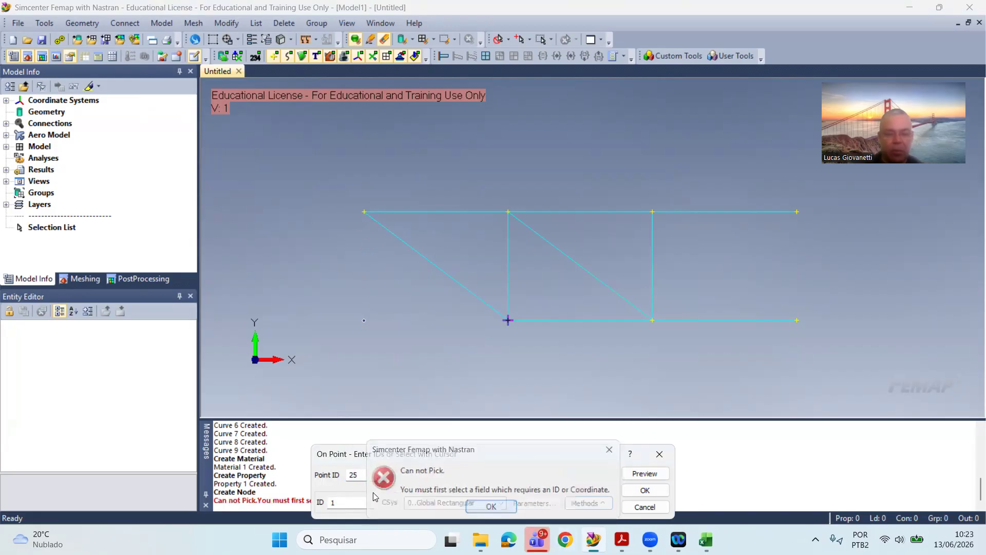
key(BackSpace)
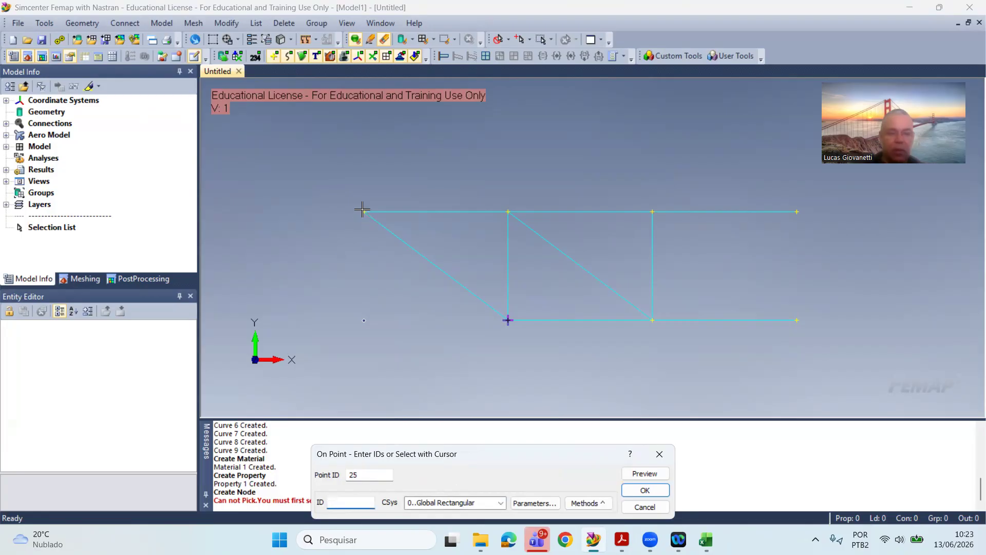
text(1)
double_click(361, 474)
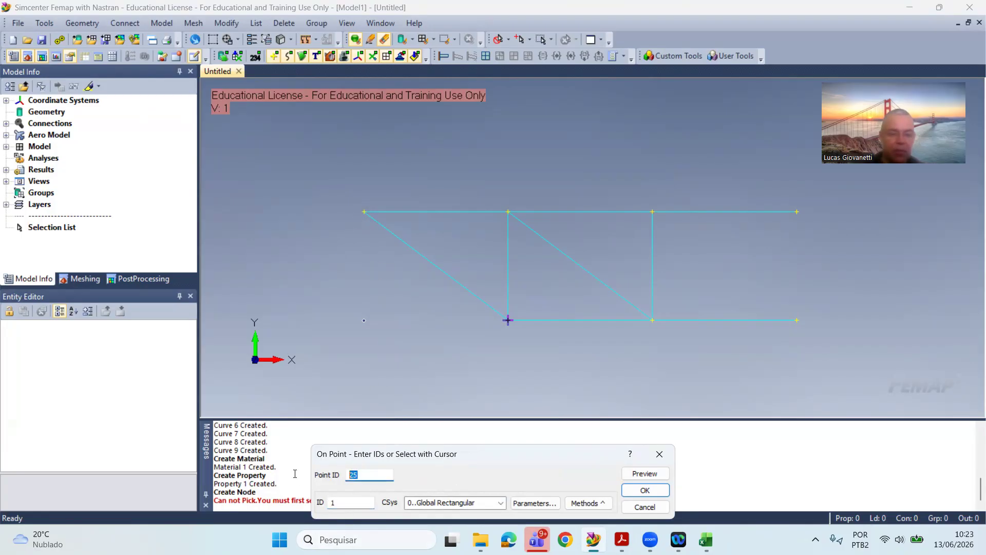
key(BackSpace)
click(375, 191)
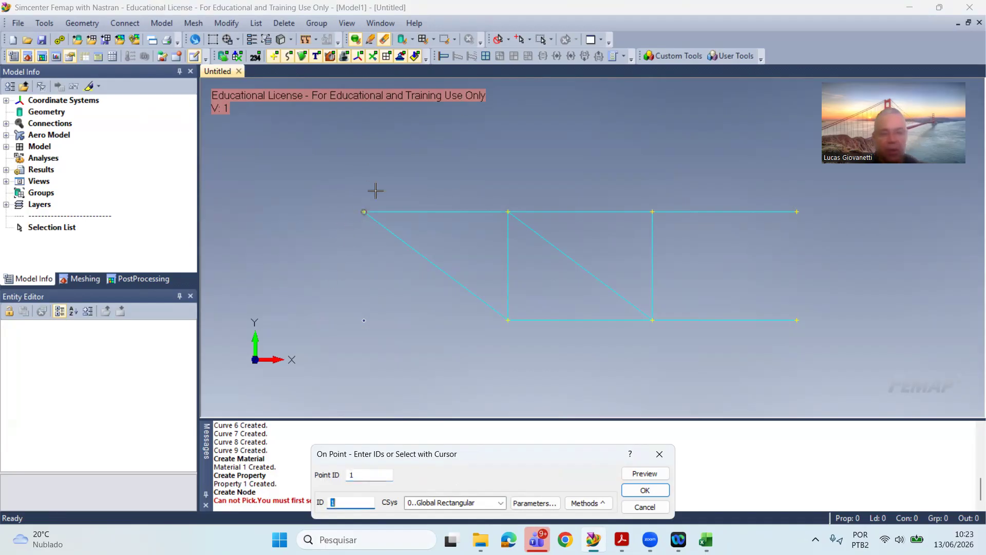
key(Return)
Step: Create nodes 2, 3 and 4 on the lower-left joint, the upper joint above it and the lower joint of the second vertical
click(470, 366)
key(Return)
click(502, 224)
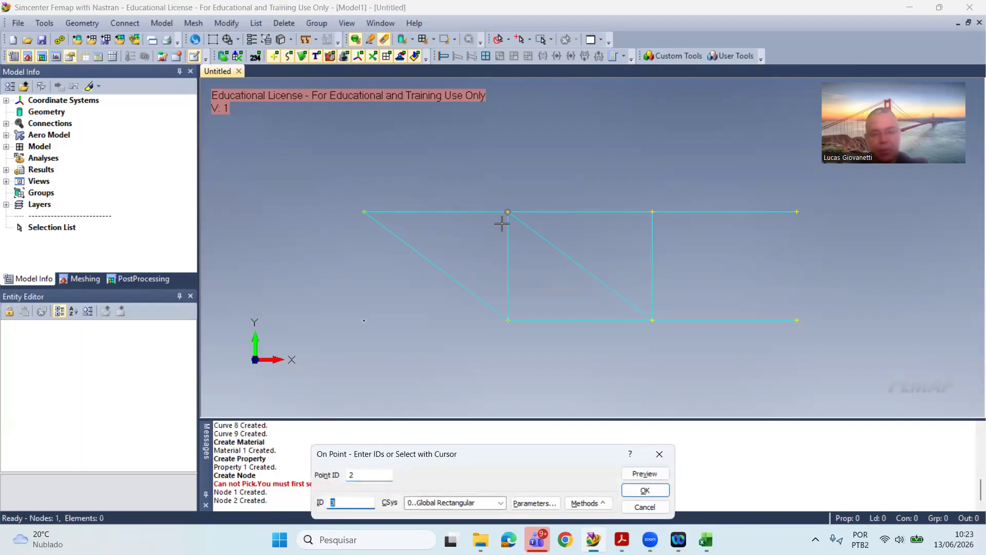
key(Return)
click(589, 288)
key(Return)
Step: Create nodes 5, 6 and 7 on the second vertical's upper joint and the upper and lower right end points, then finish node creation
click(612, 227)
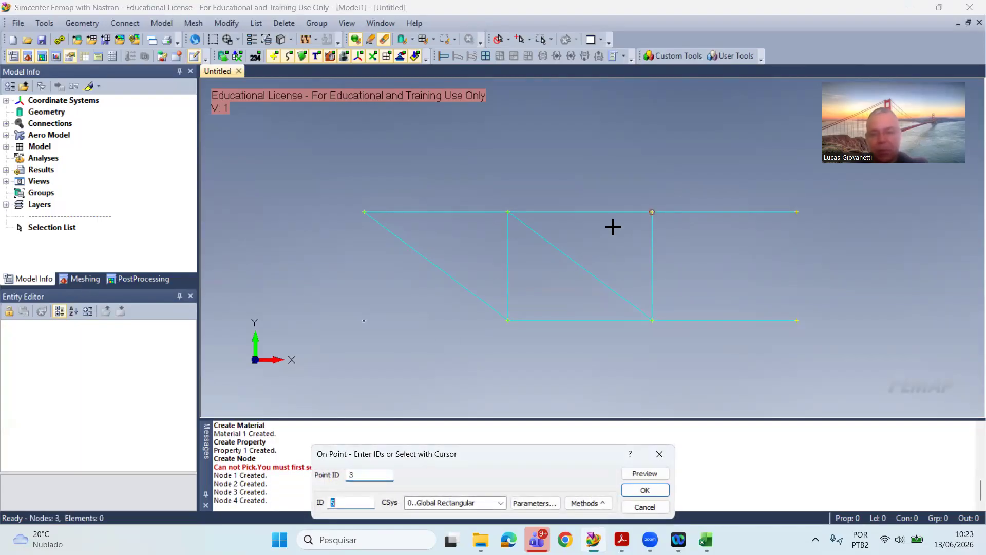
key(Return)
click(783, 213)
key(Return)
click(797, 302)
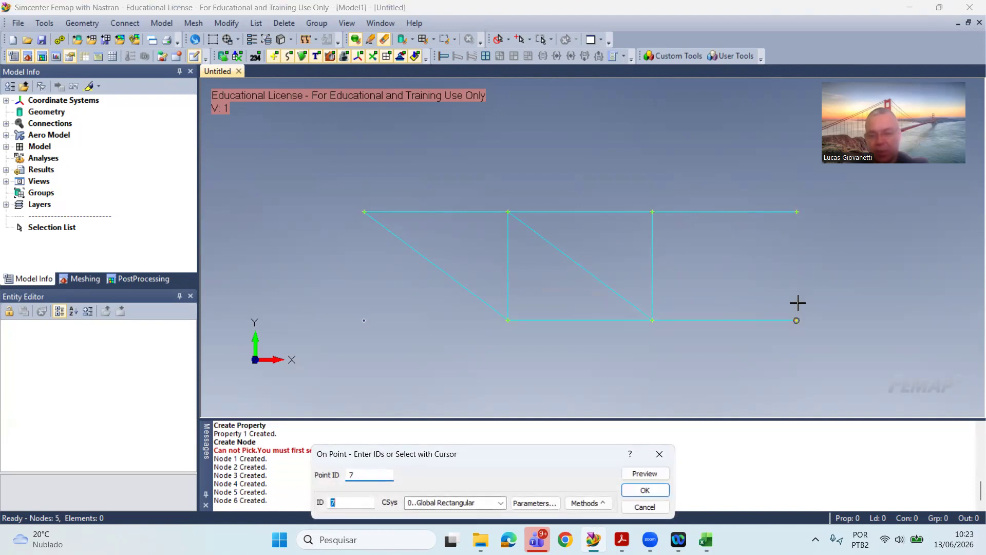
key(Return)
click(652, 320)
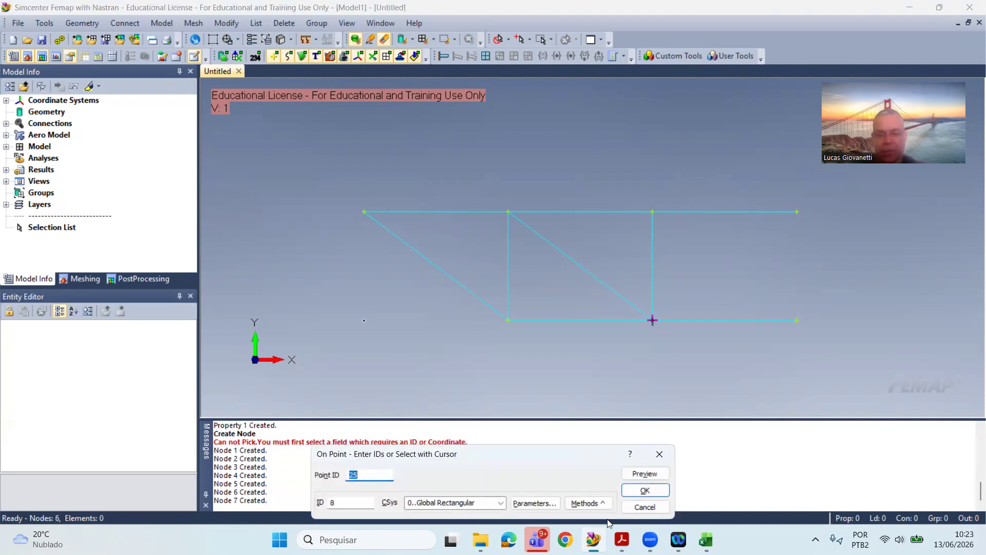
click(645, 507)
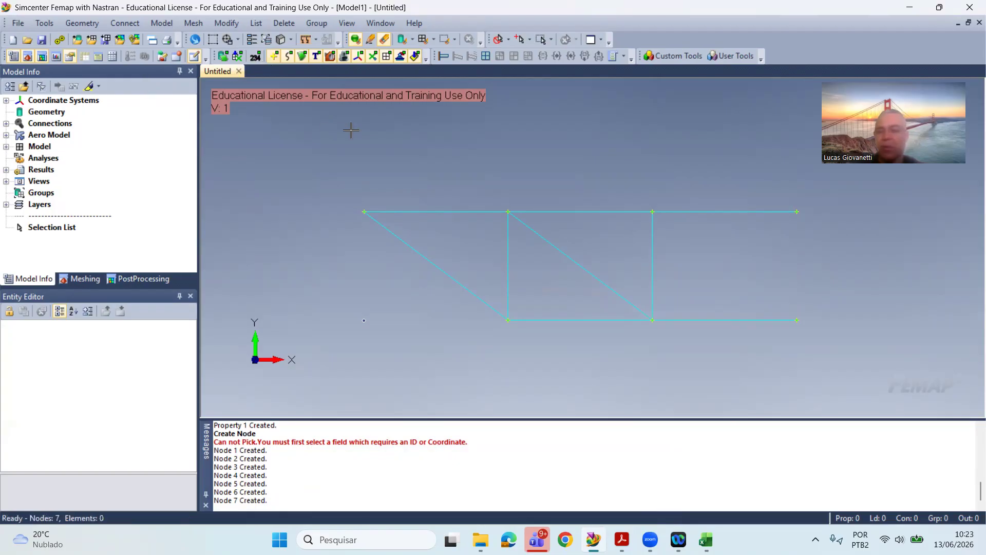
Step: Hide the geometry points and create a rod element with property Barra_Treliça along the left diagonal, from node 1 to node 2
click(273, 57)
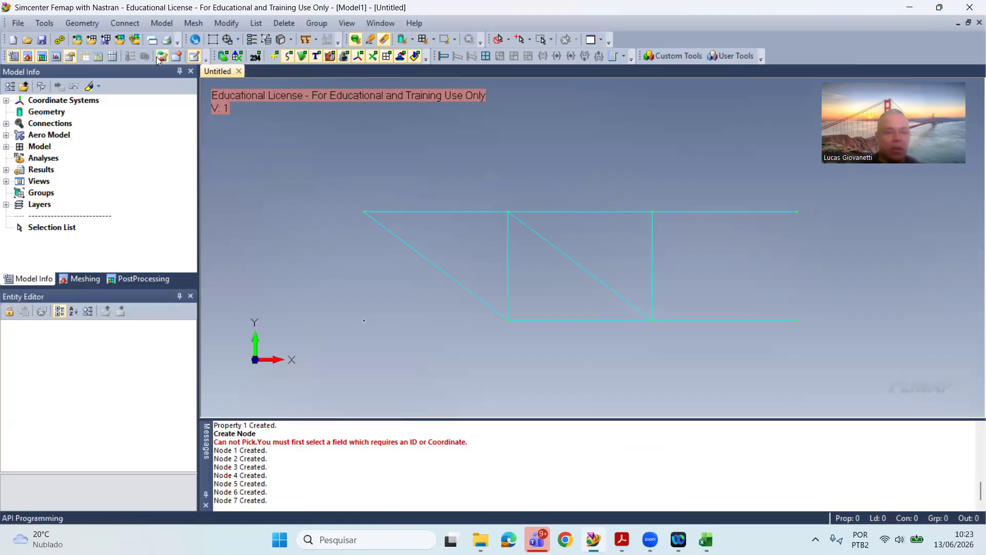
click(166, 24)
click(184, 69)
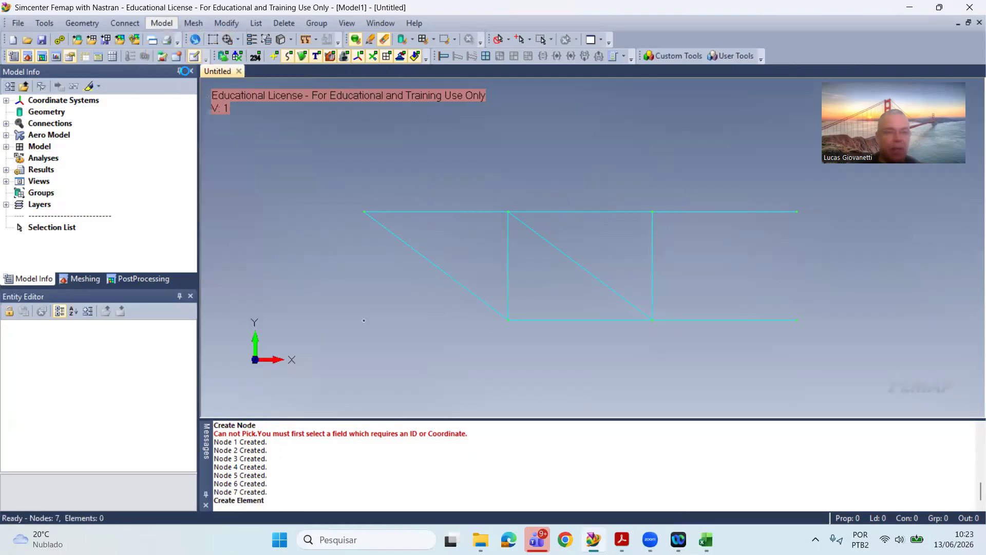
click(631, 491)
click(590, 501)
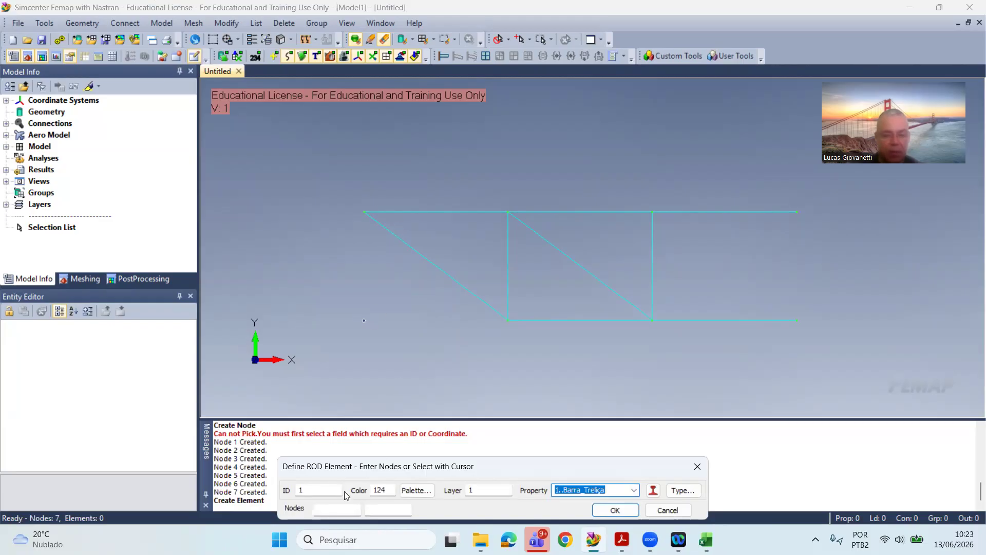
click(337, 509)
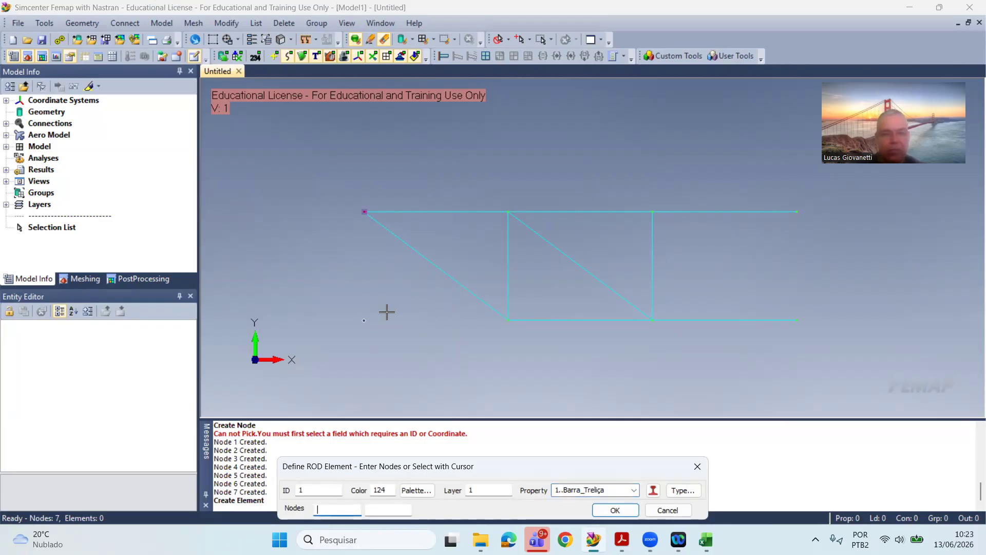
click(376, 288)
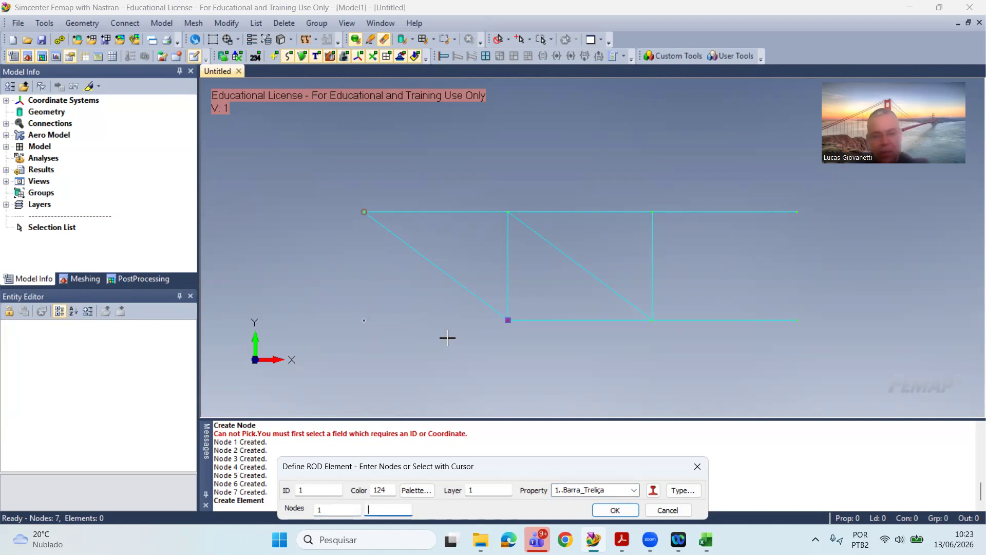
click(487, 361)
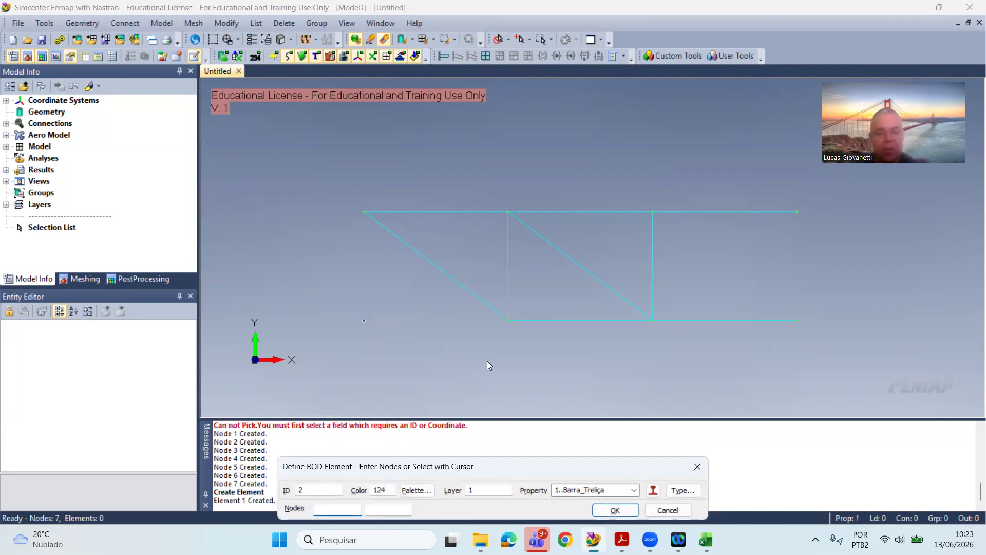
Step: Create the left upper-chord rod from node 1 to node 3 and the first vertical rod from node 3 to node 2
click(427, 216)
click(491, 207)
click(497, 221)
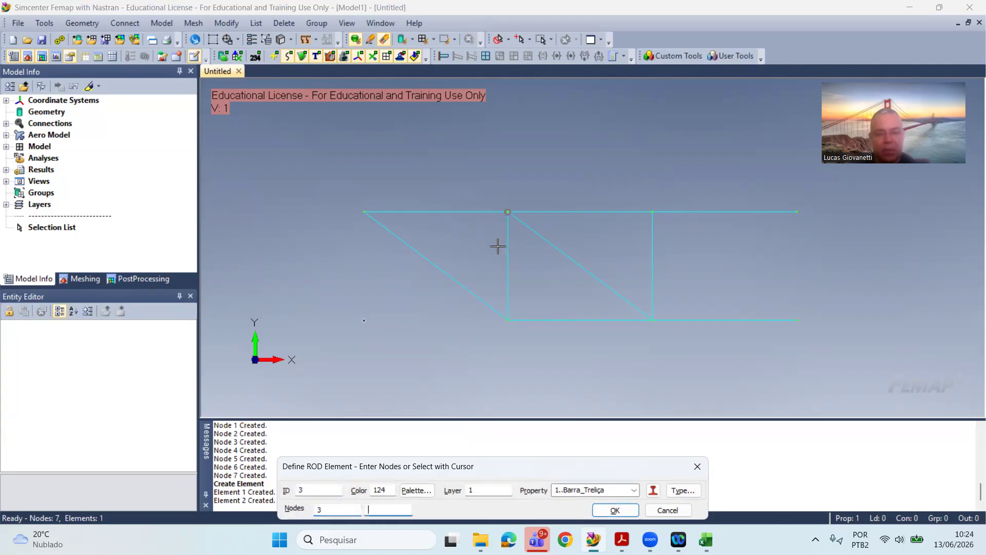
click(509, 315)
click(663, 510)
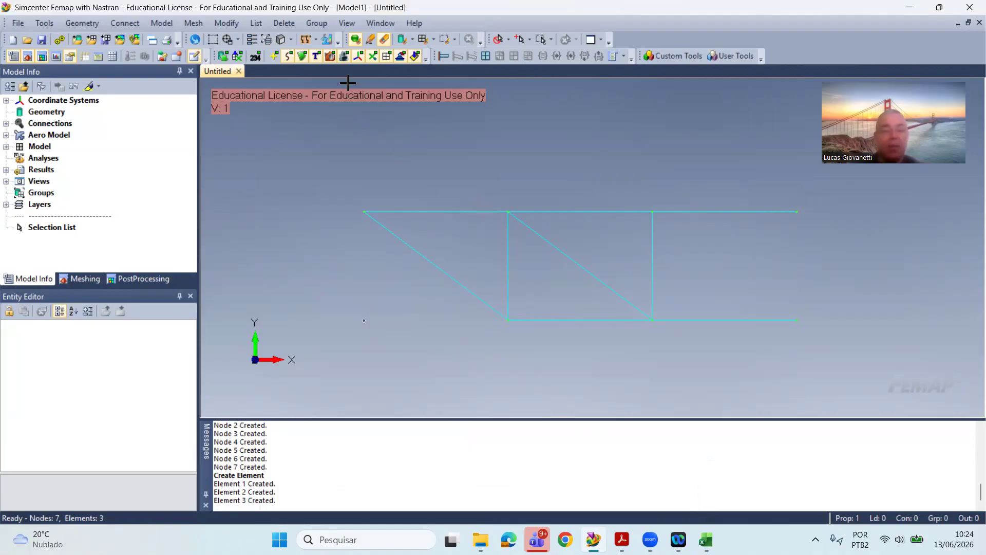
Step: Turn on the elements' thickness/cross-section display and create the lower-chord rod between nodes 2 and 4
click(290, 40)
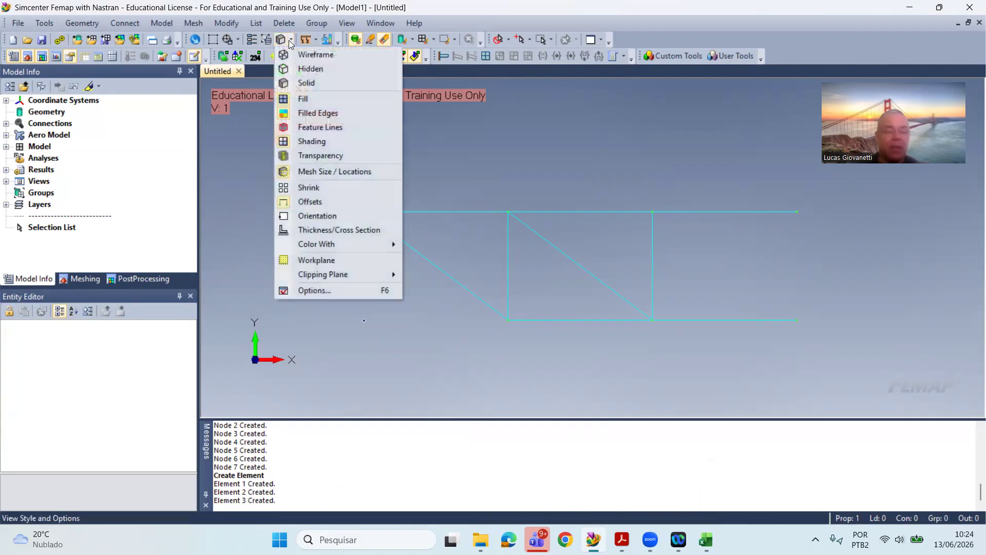
click(317, 224)
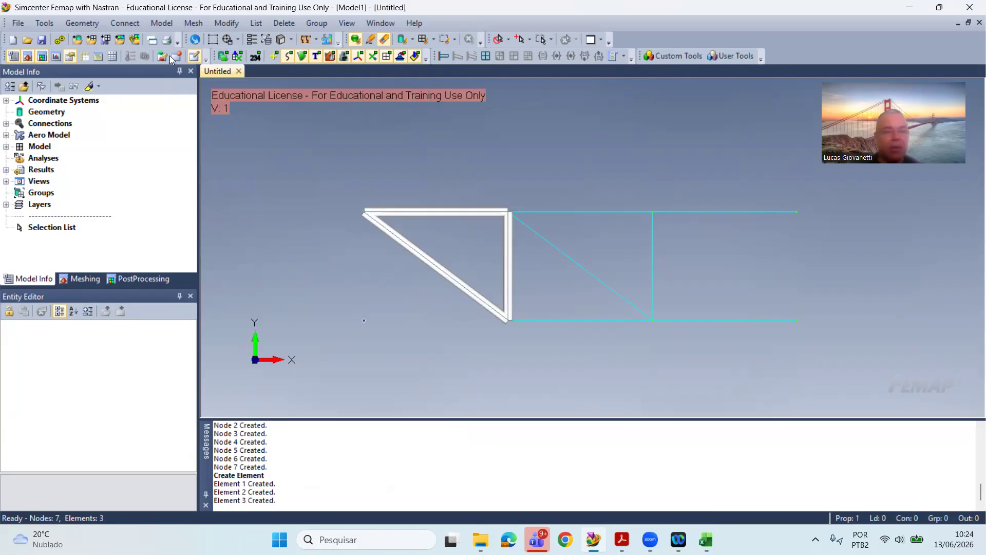
click(193, 24)
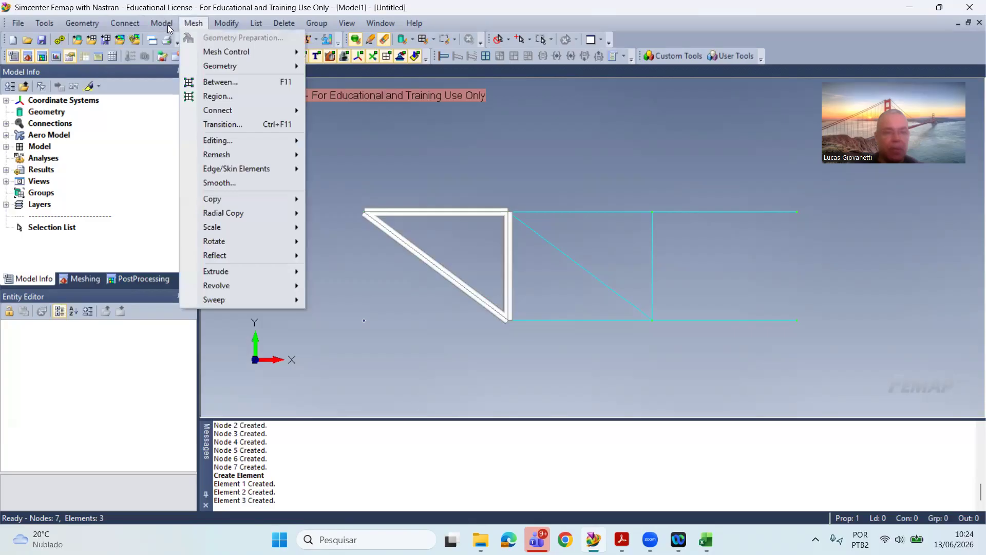
click(172, 70)
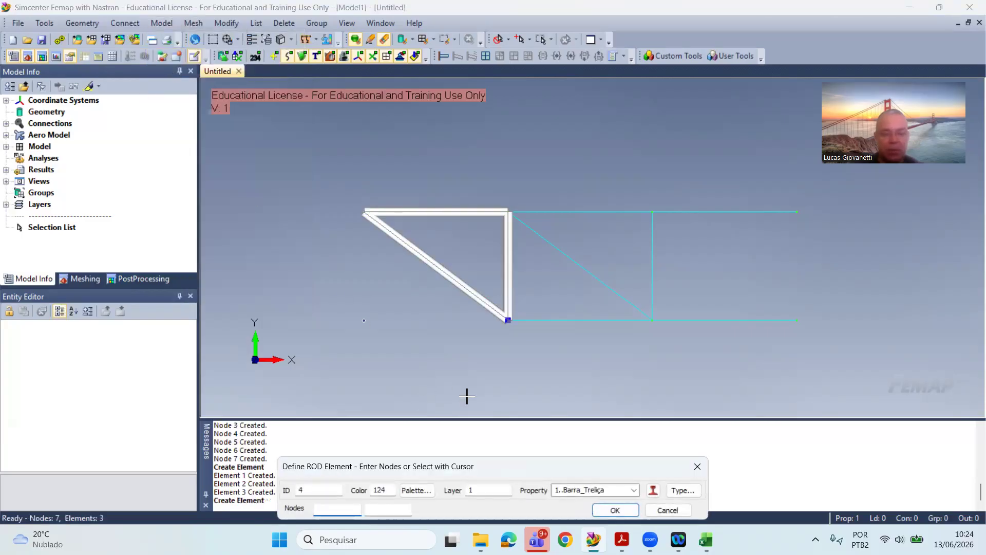
click(514, 346)
click(635, 348)
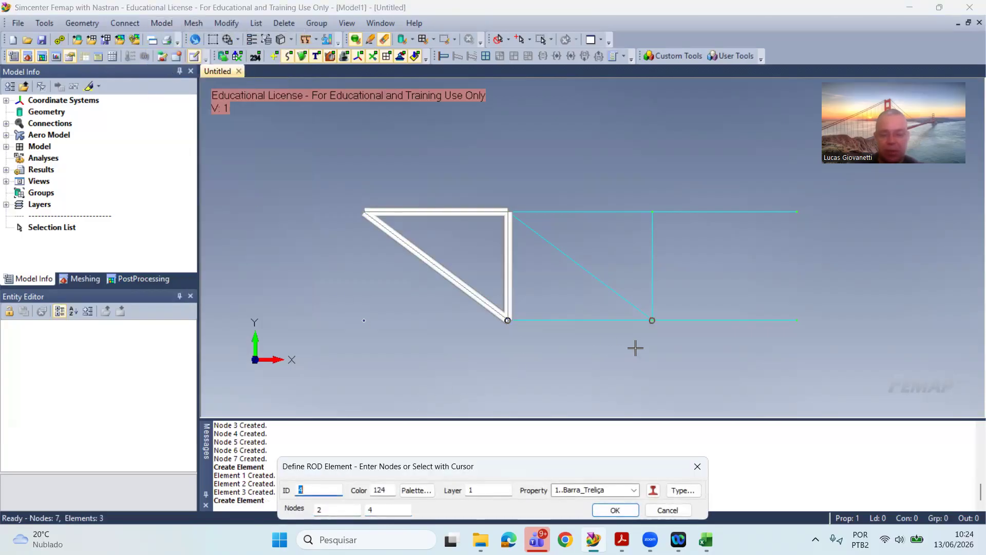
key(Return)
Step: Create the second diagonal rod from node 3 to node 4 and the second vertical rod between nodes 5 and 4
click(544, 228)
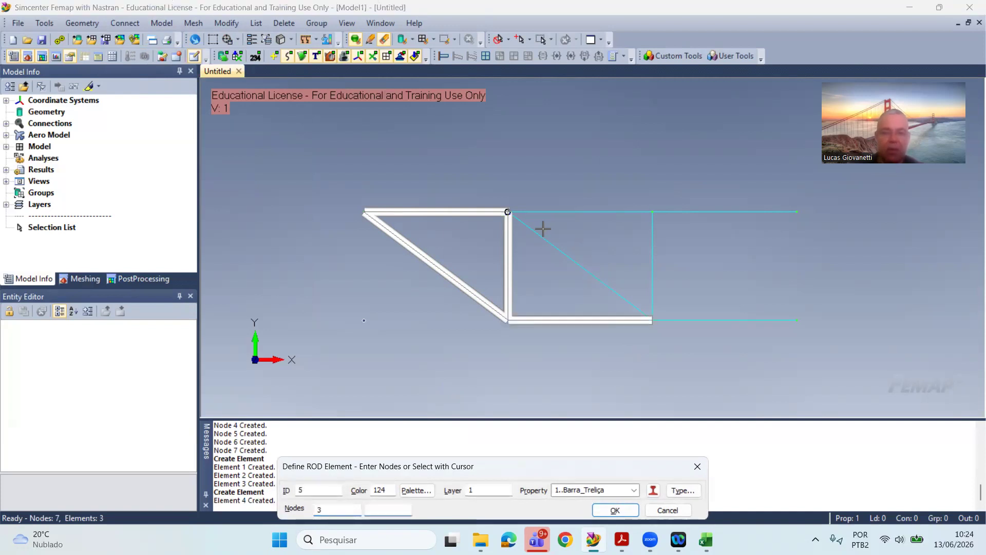
click(638, 318)
key(Return)
click(688, 253)
click(673, 324)
key(Return)
Step: Create the right lower-chord rod from node 4 to node 7
click(689, 303)
click(829, 349)
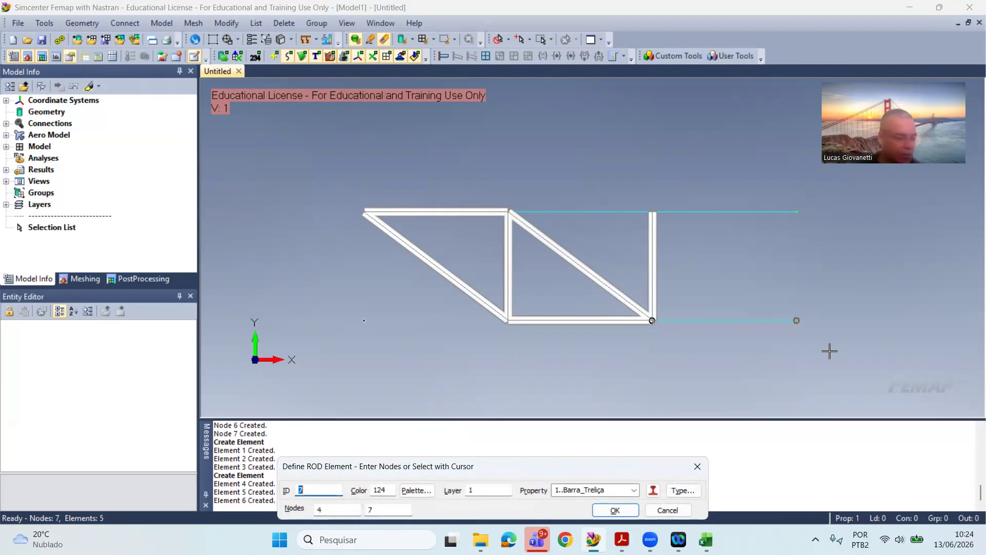
key(Return)
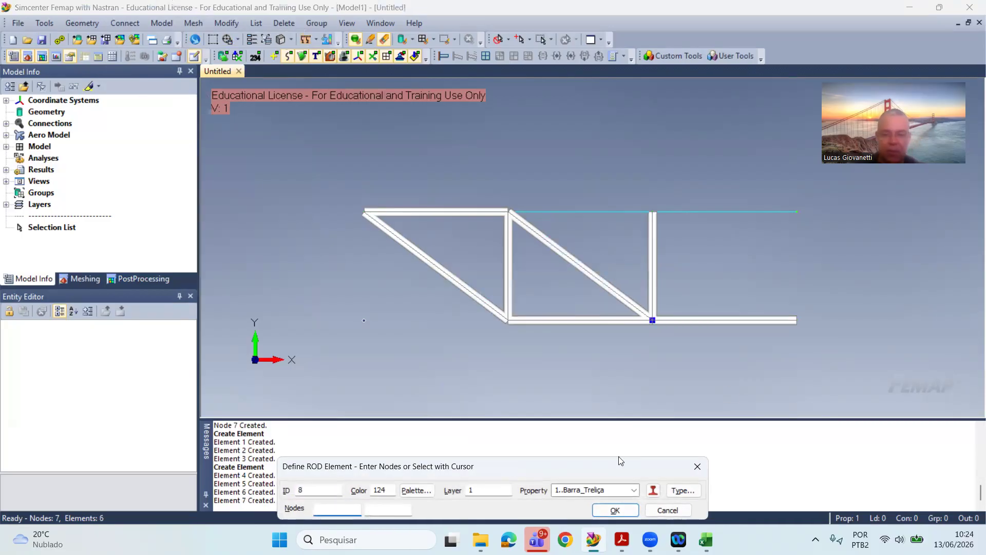
Step: Close the rod element definition and start a new property of the Beam element type titled Viga
click(654, 507)
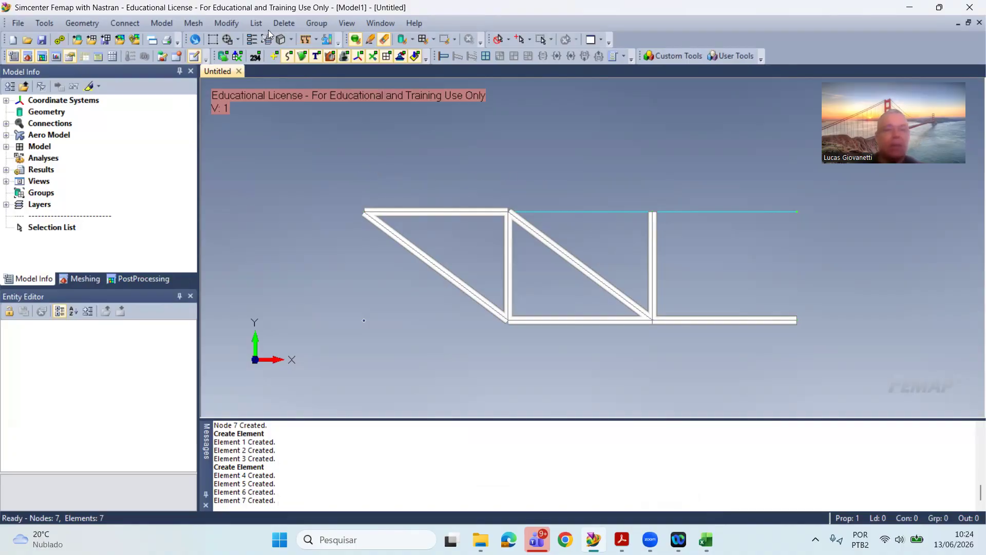
click(191, 23)
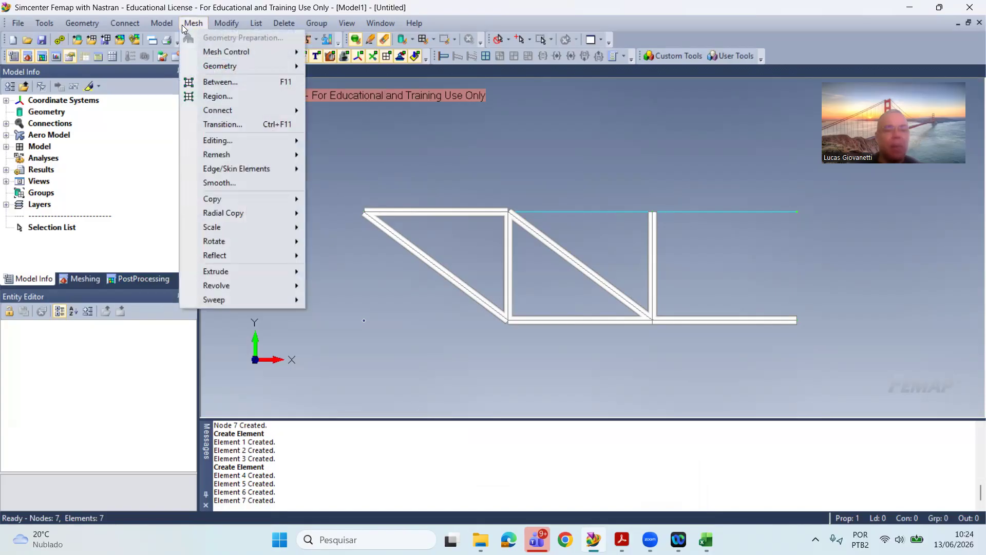
click(162, 23)
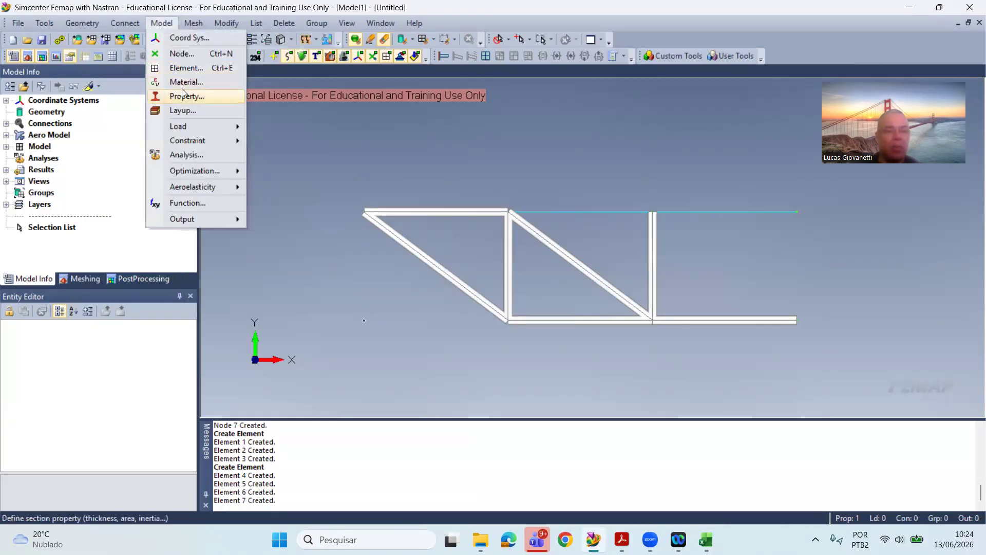
click(182, 91)
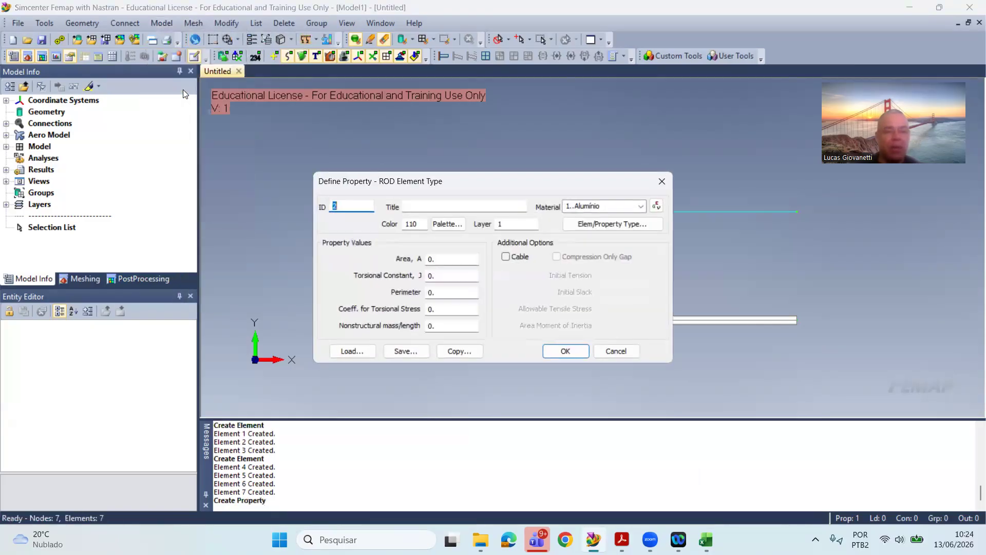
click(573, 224)
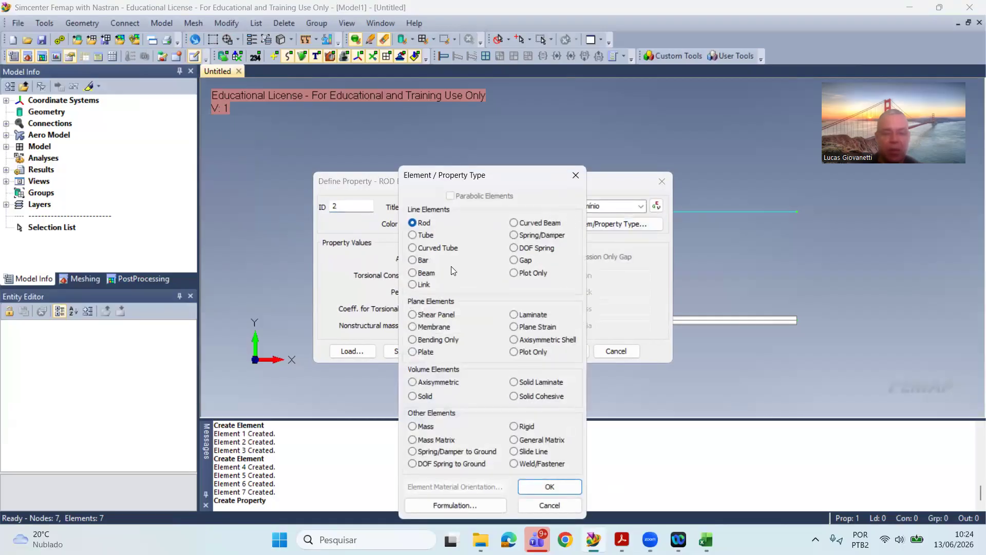
click(424, 273)
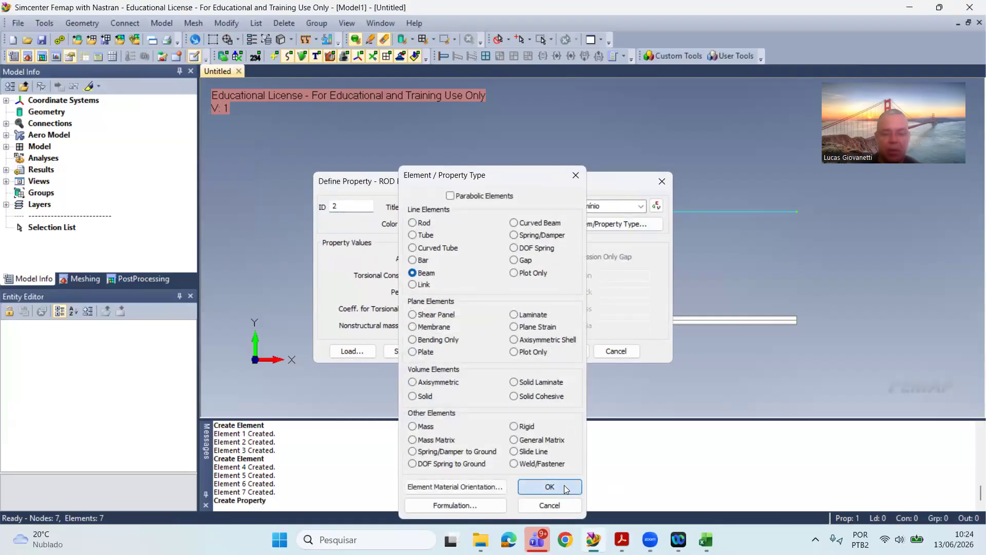
click(550, 486)
click(435, 150)
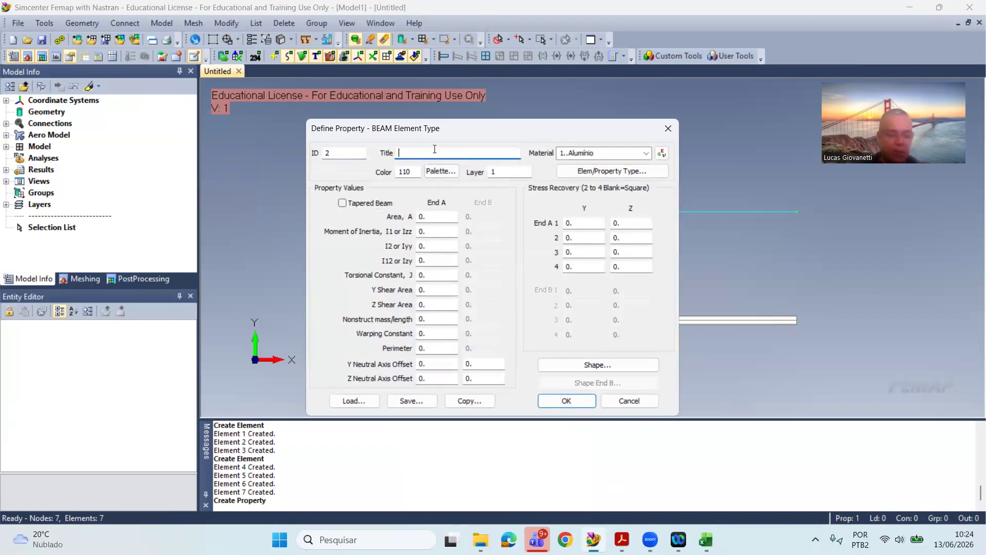
text(Viga)
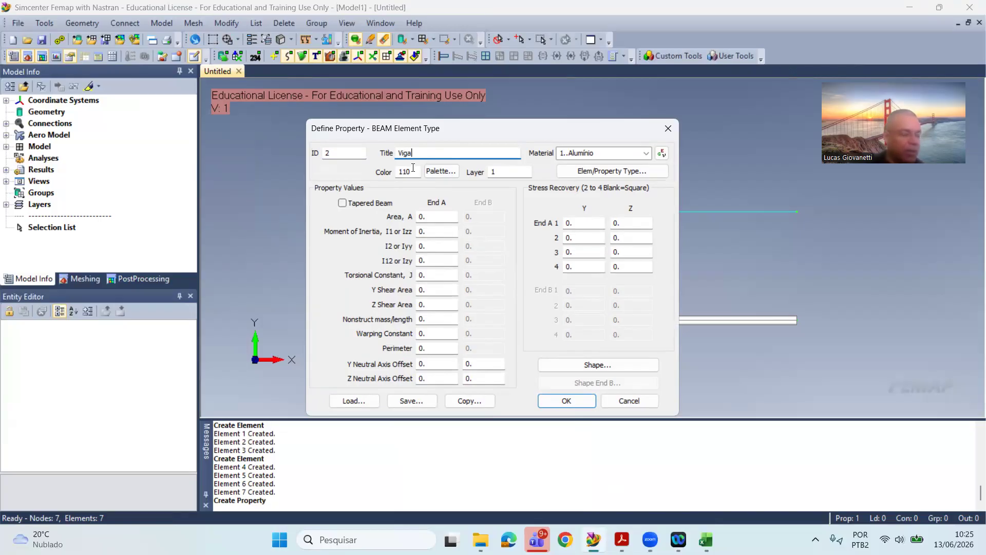
Step: Give the Viga property an I-Beam or Wide Flange (W) cross section with height 110 and top width 50
click(597, 366)
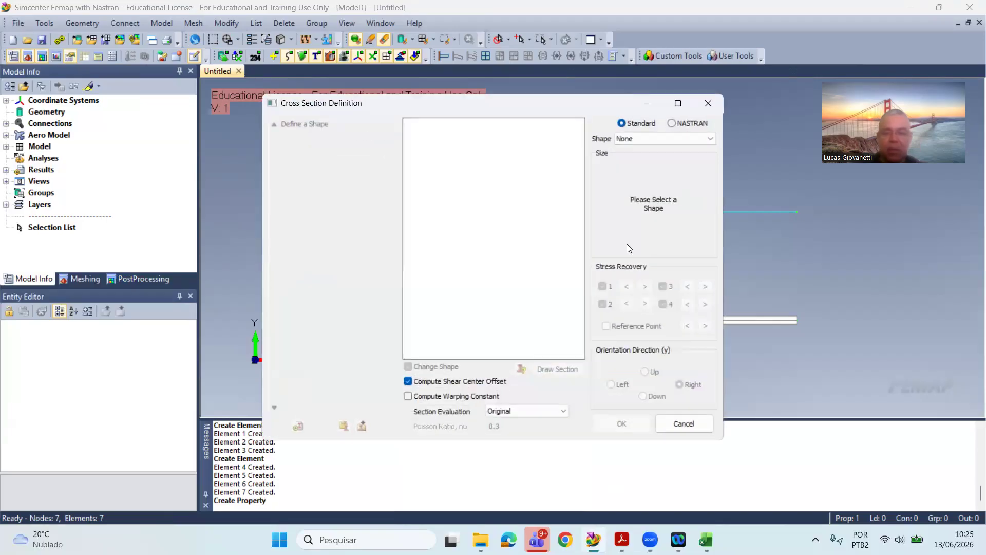
click(658, 135)
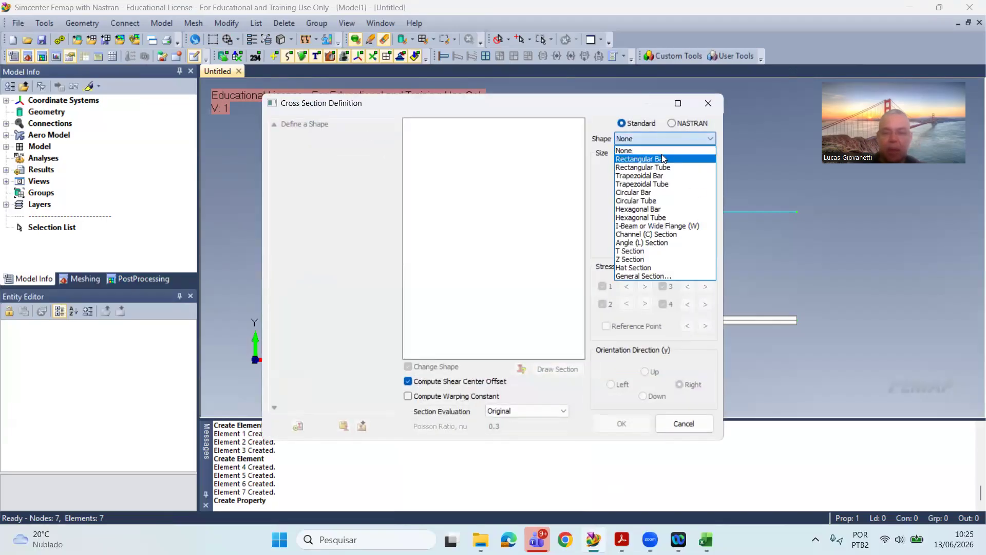
click(648, 227)
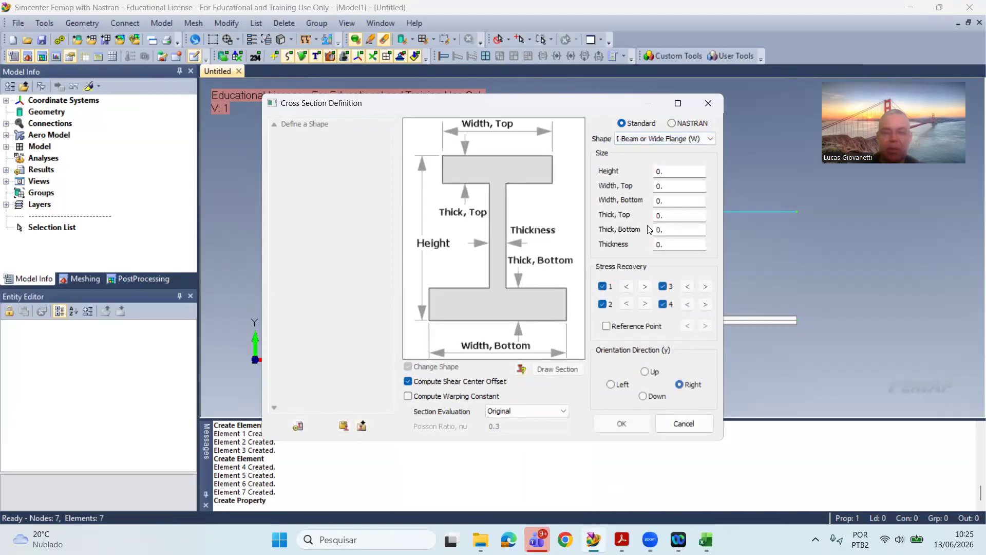
double_click(662, 170)
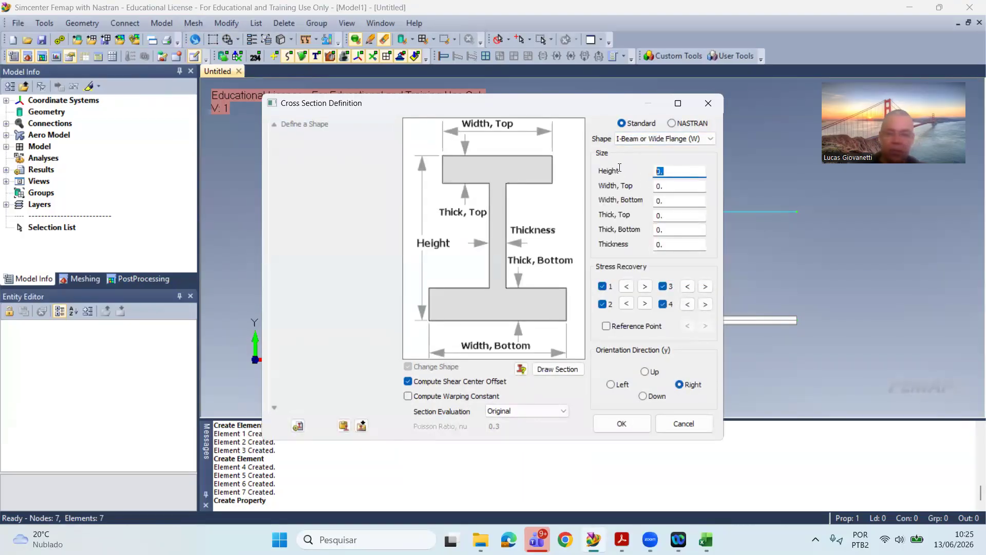
text(11)
key(Tab)
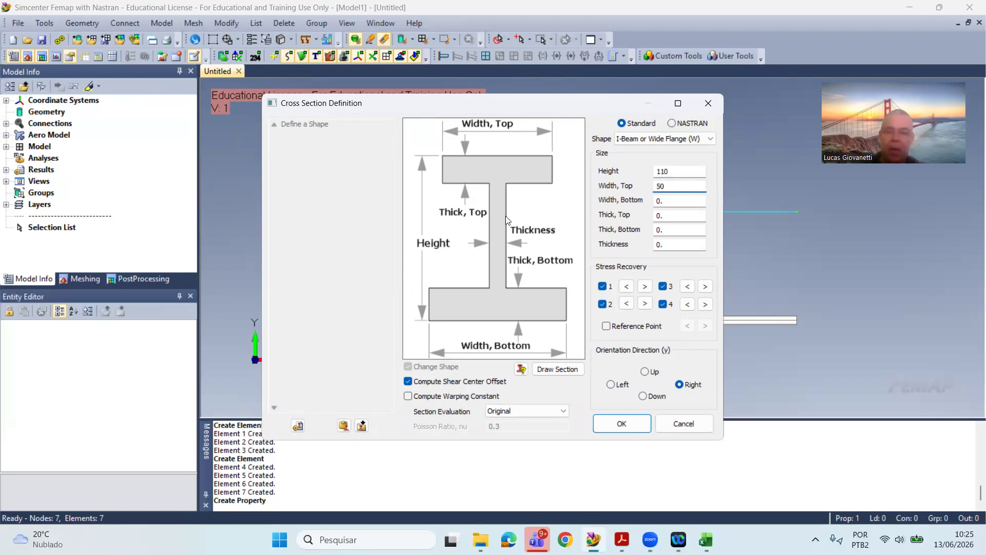
Step: Set the I-section's bottom width to 50, top thickness 7, bottom thickness 6 and web thickness 5, and orient its y direction Up
key(Tab)
key(Tab)
text(7)
key(Tab)
text(6)
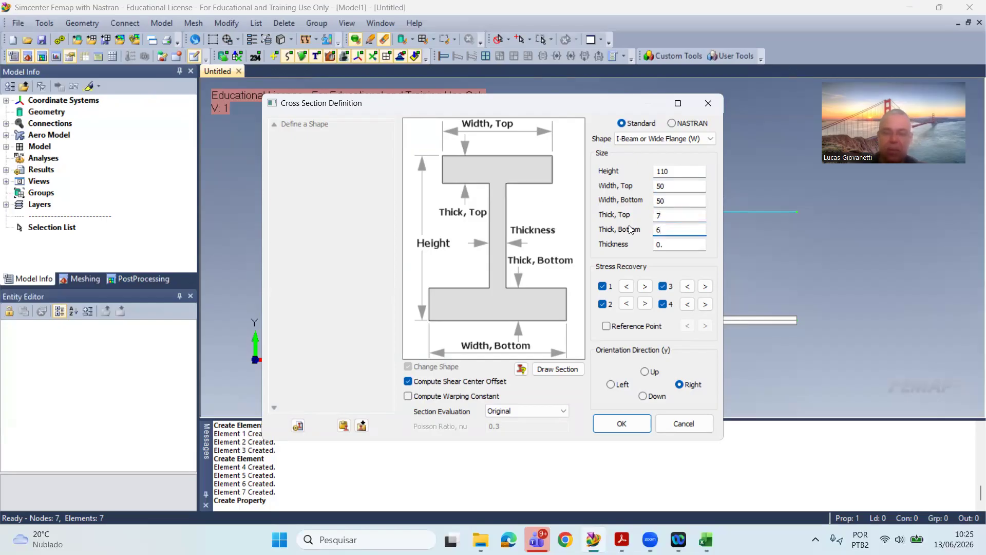
key(Tab)
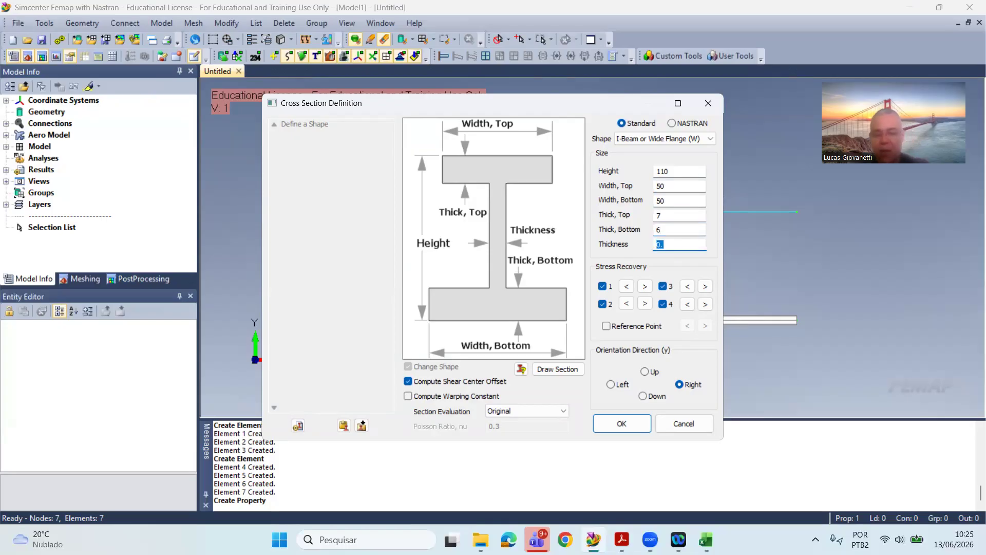
key(BackSpace)
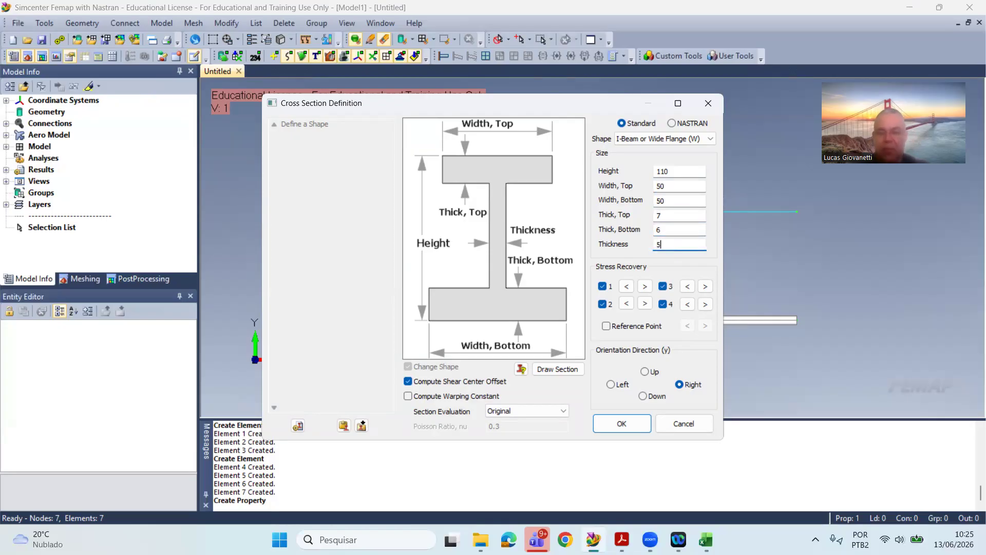
click(644, 371)
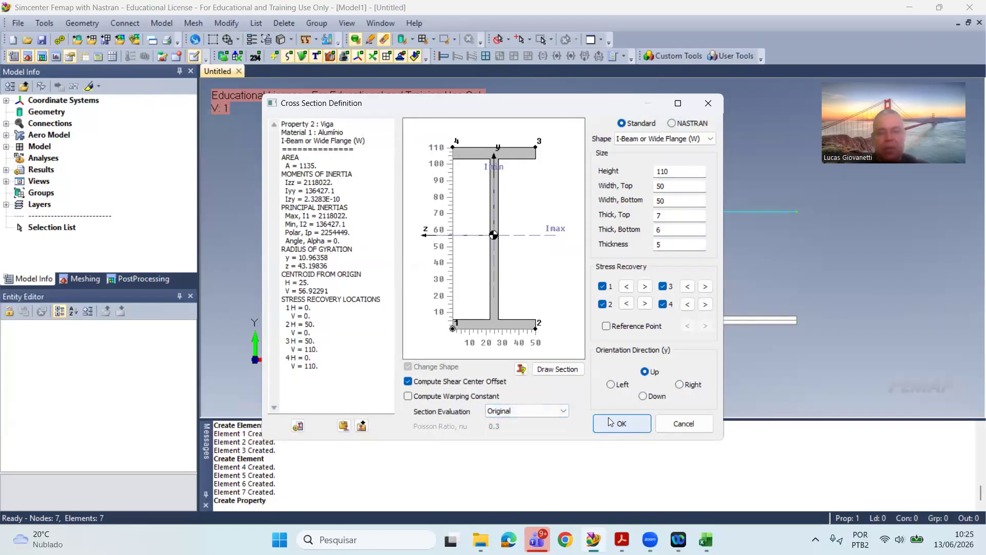
click(625, 427)
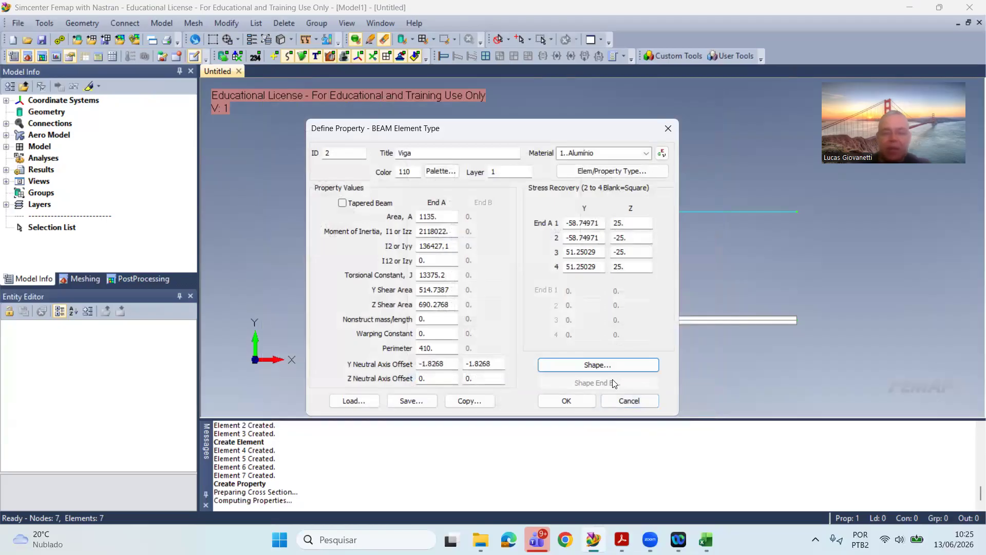
Step: Reopen the beam's cross-section definition to examine its section property report and the option to save it as a bitmap
click(628, 365)
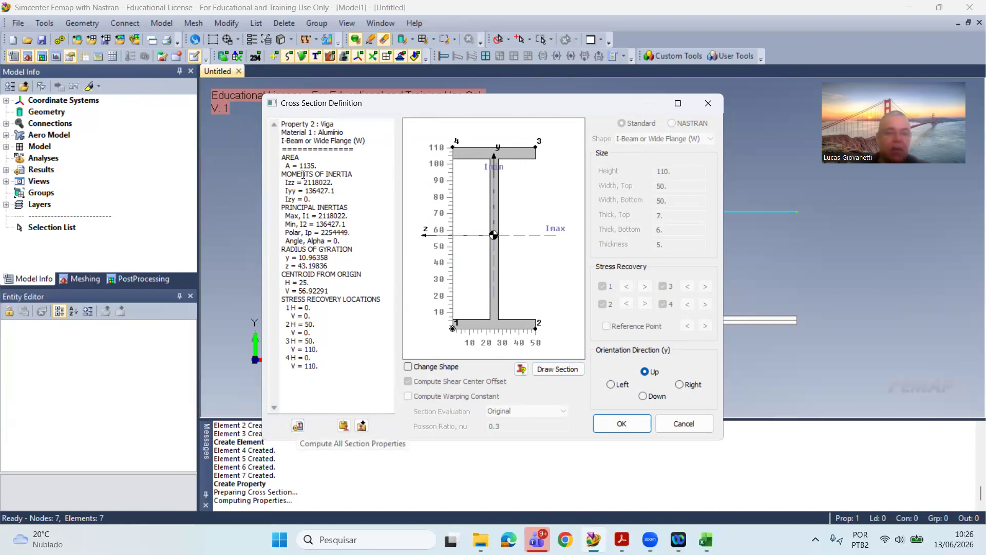
drag(282, 124, 358, 355)
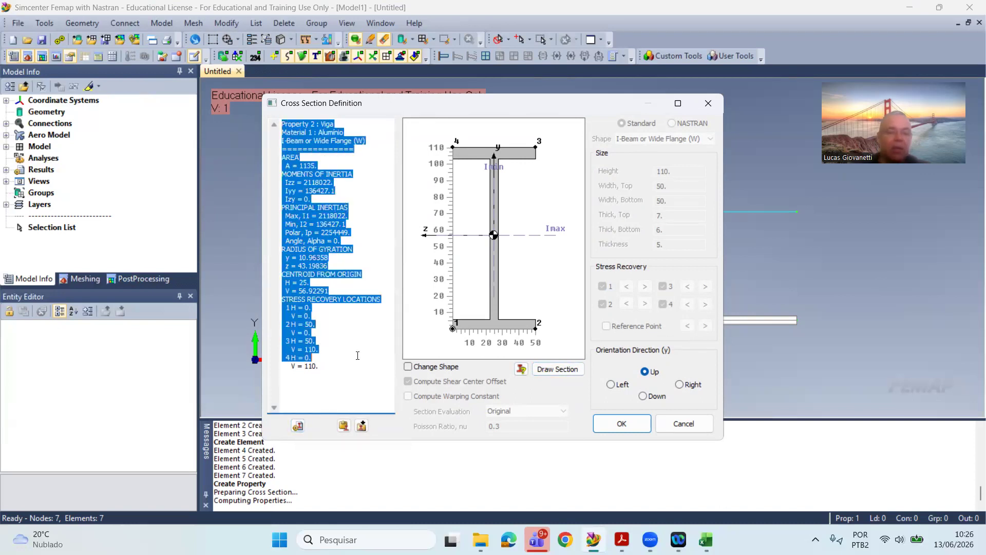
click(348, 325)
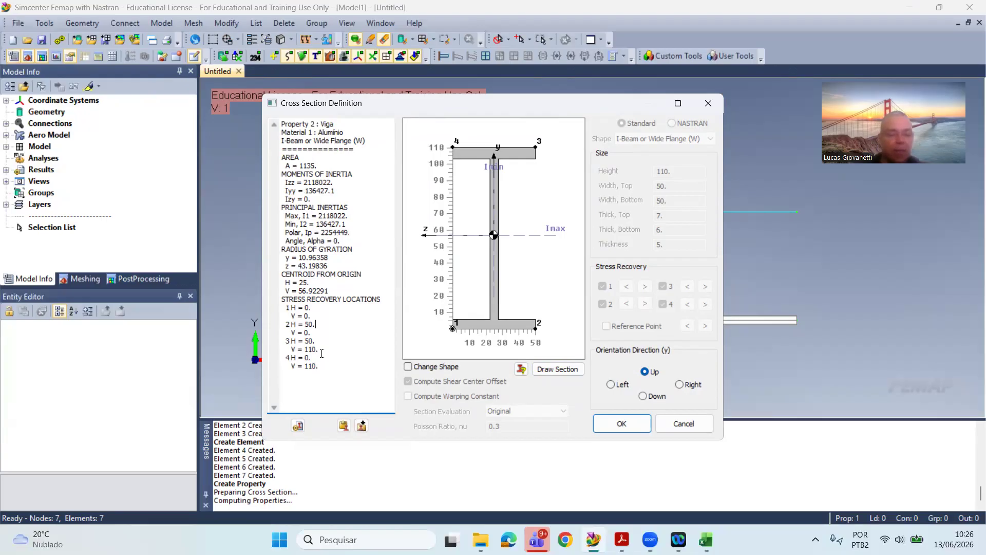
click(362, 426)
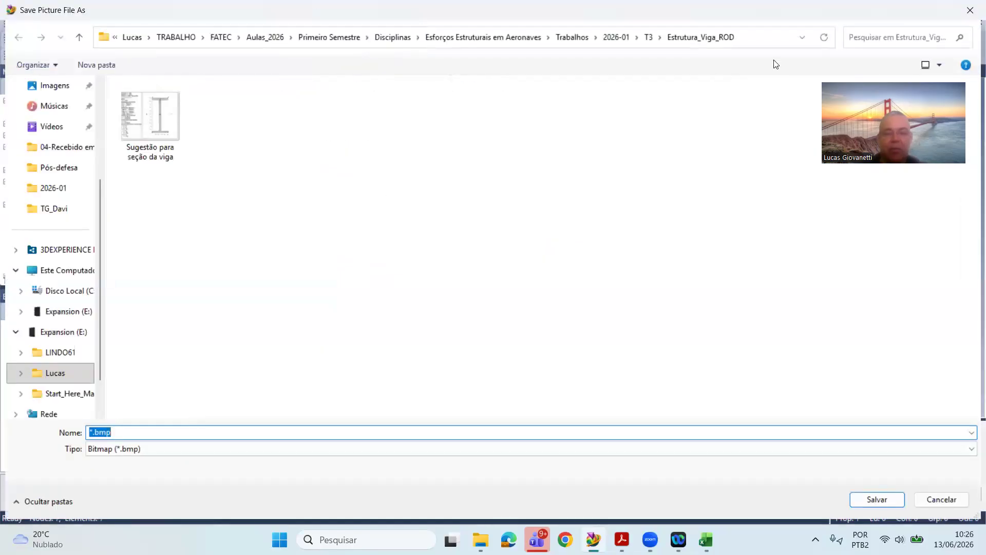
click(170, 152)
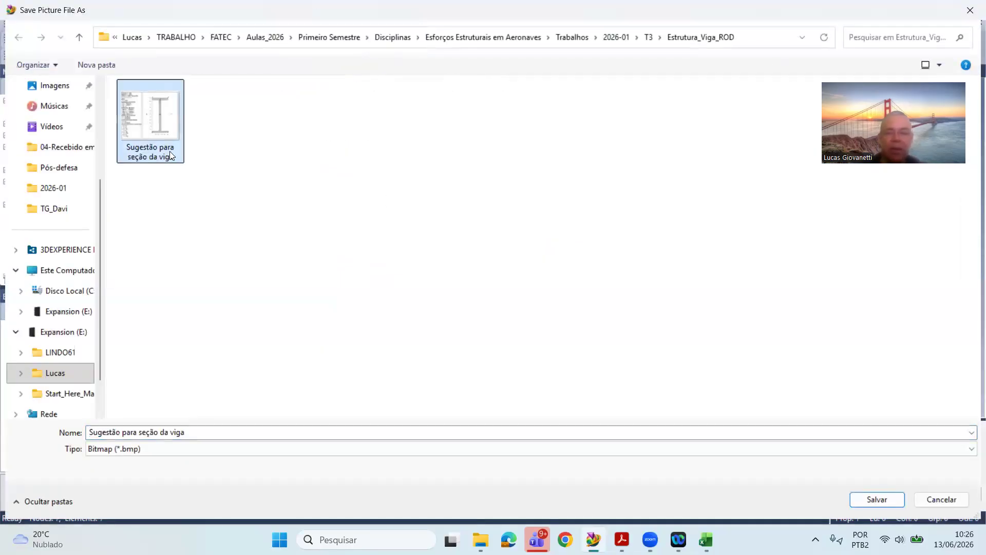
click(970, 10)
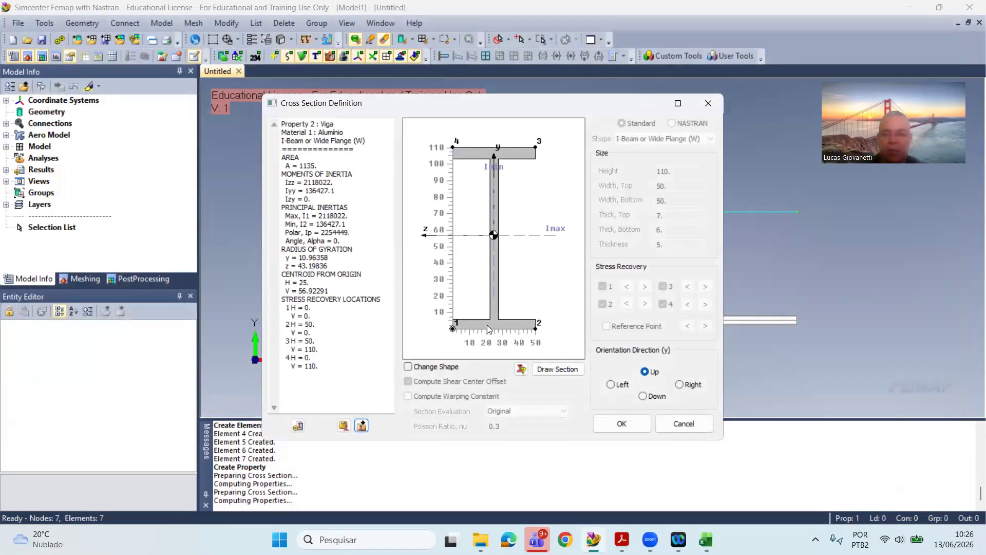
Step: Accept the cross section, save the Viga beam property and close the property definition
click(630, 423)
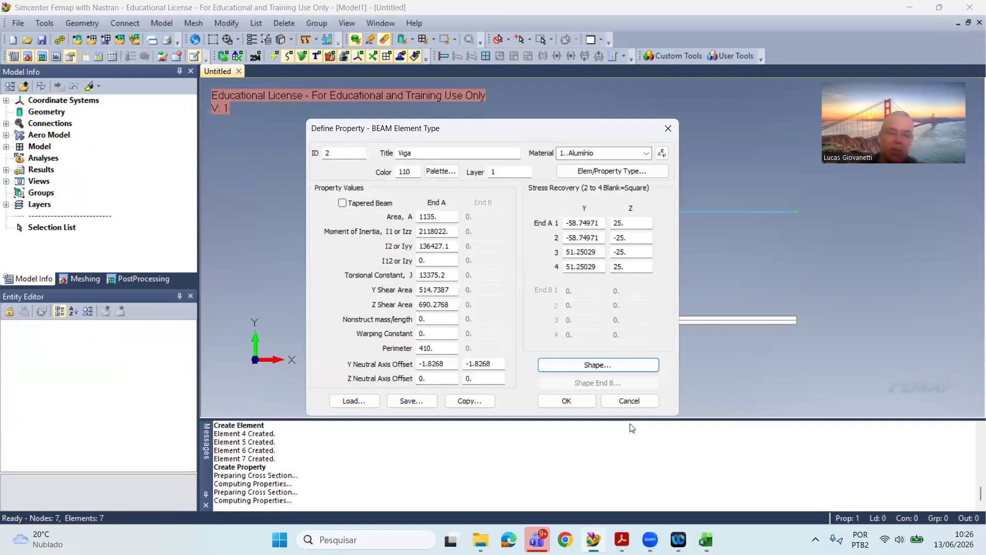
click(567, 401)
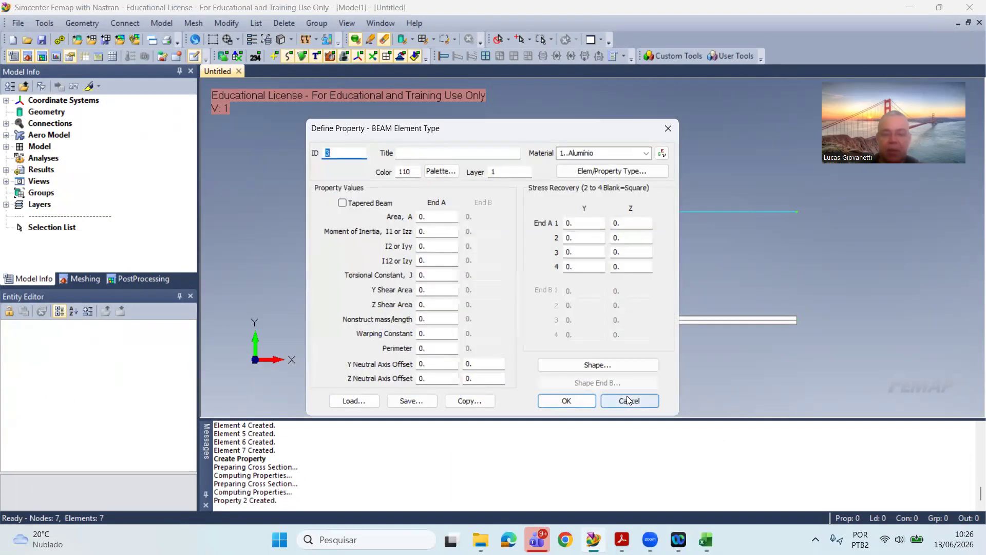
click(628, 397)
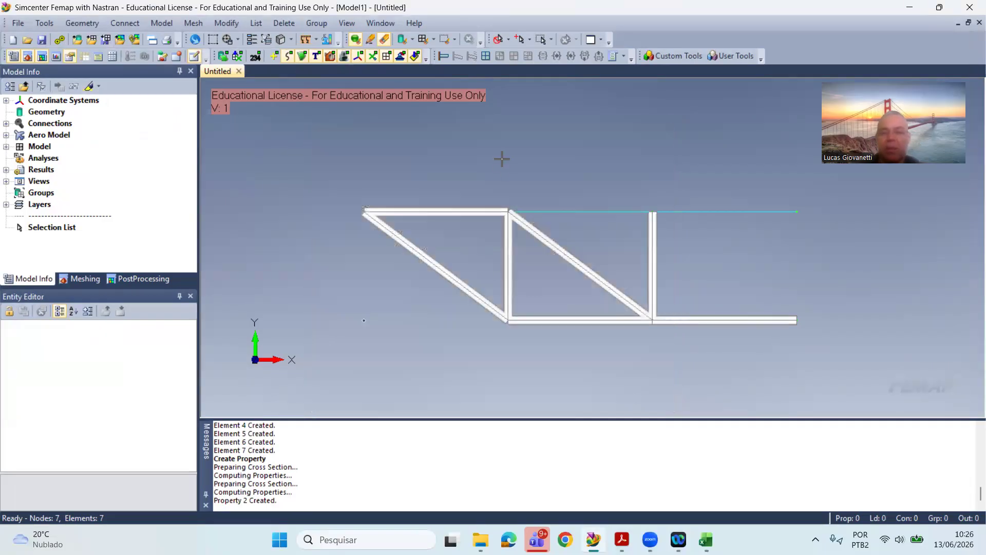
click(191, 24)
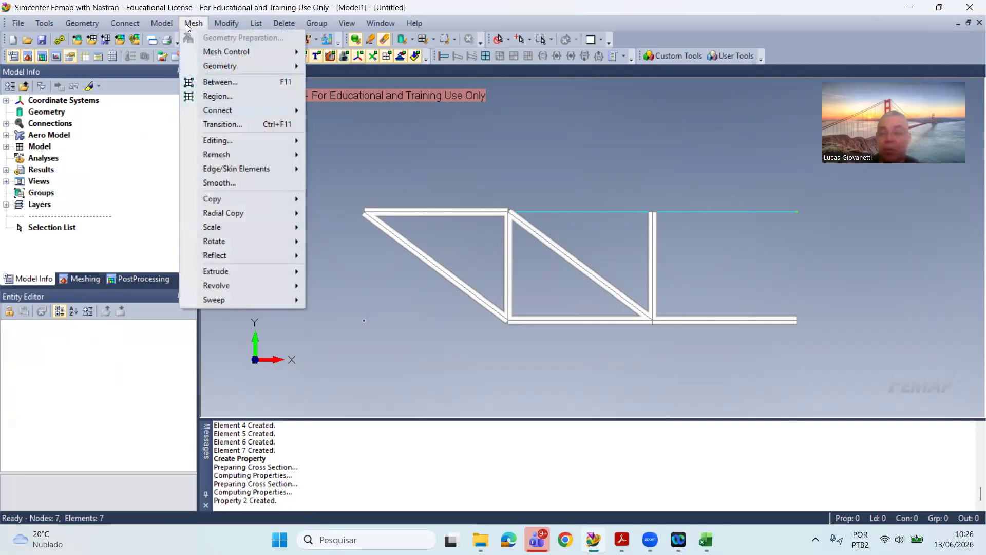
mouse_move(234, 67)
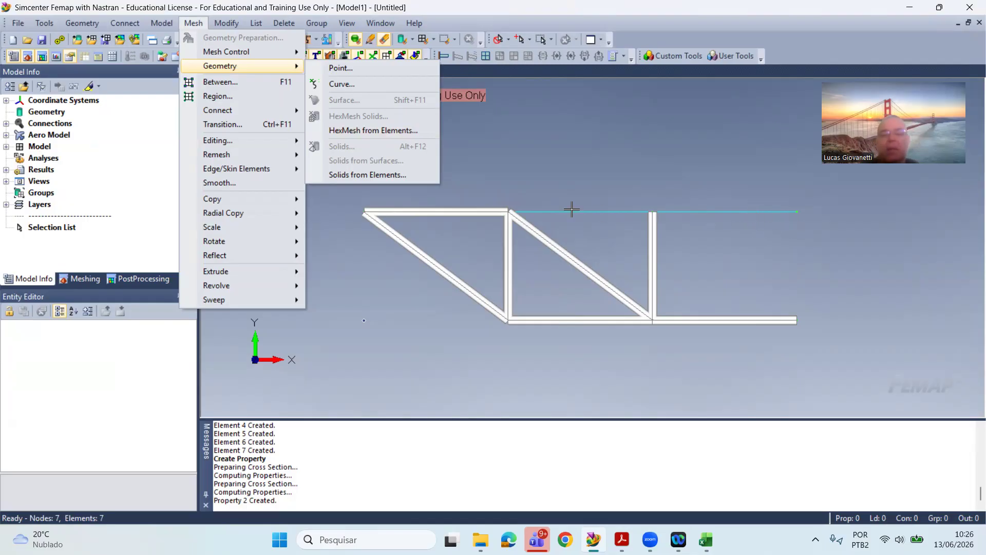
click(595, 188)
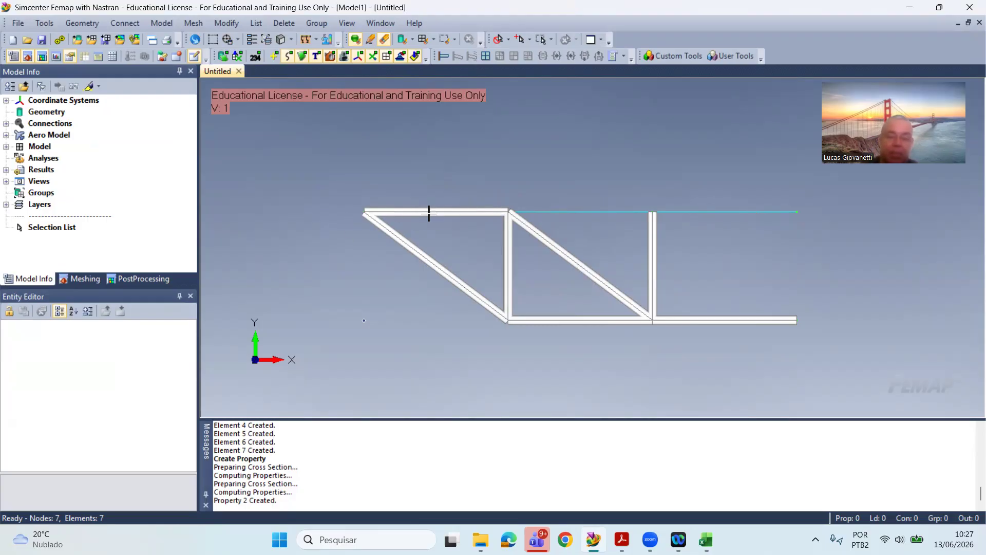
scroll(462, 209, up, 1)
scroll(463, 211, up, 2)
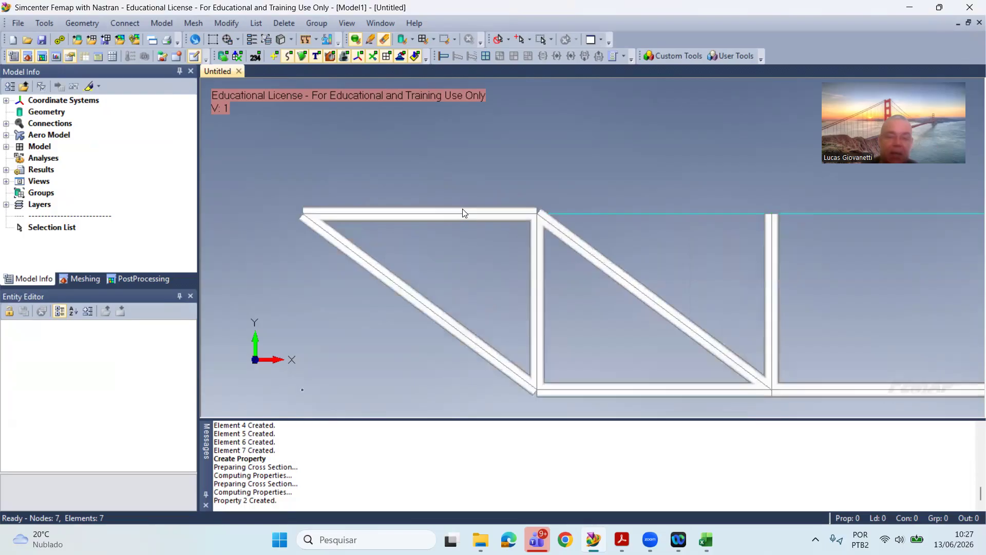
scroll(499, 212, down, 2)
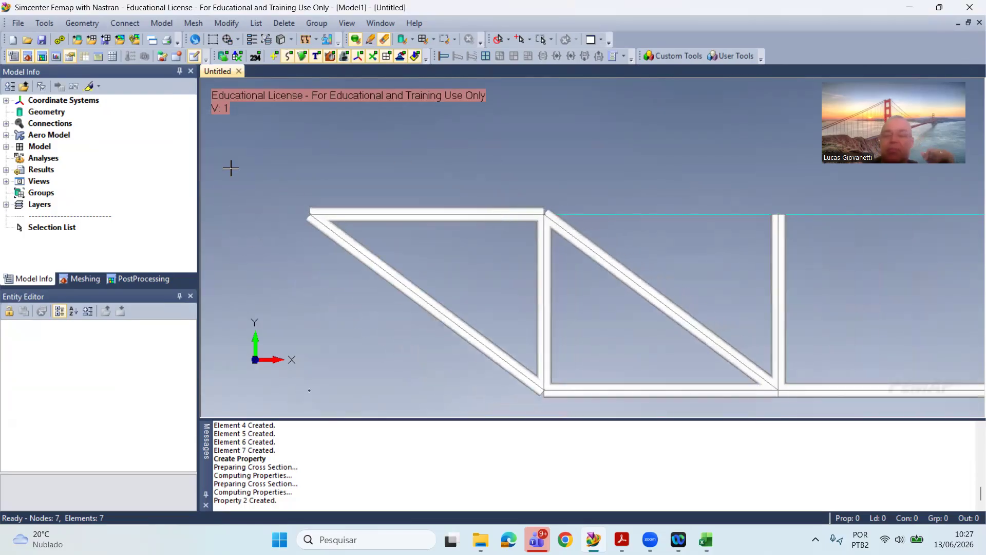
scroll(231, 168, down, 1)
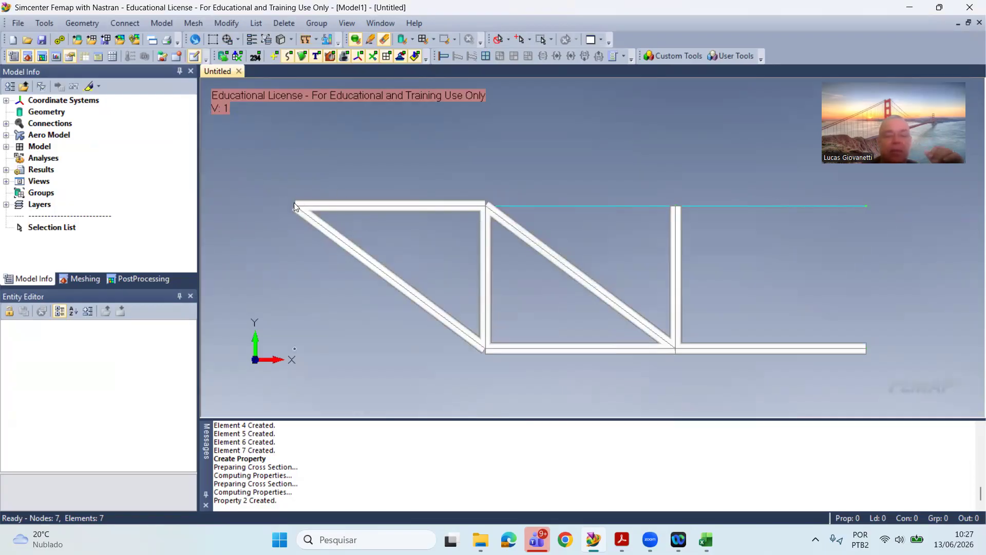
scroll(293, 203, up, 3)
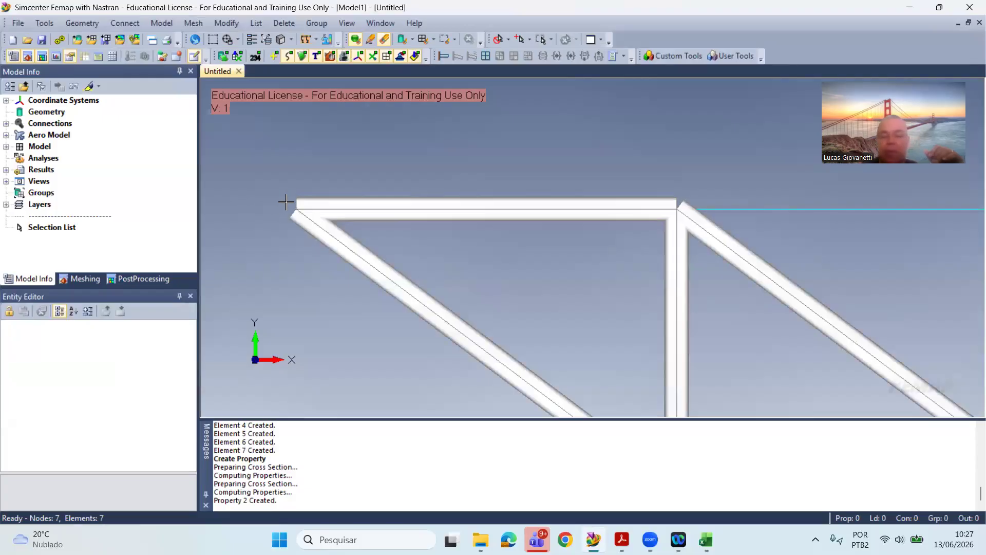
scroll(557, 215, down, 2)
scroll(556, 219, down, 2)
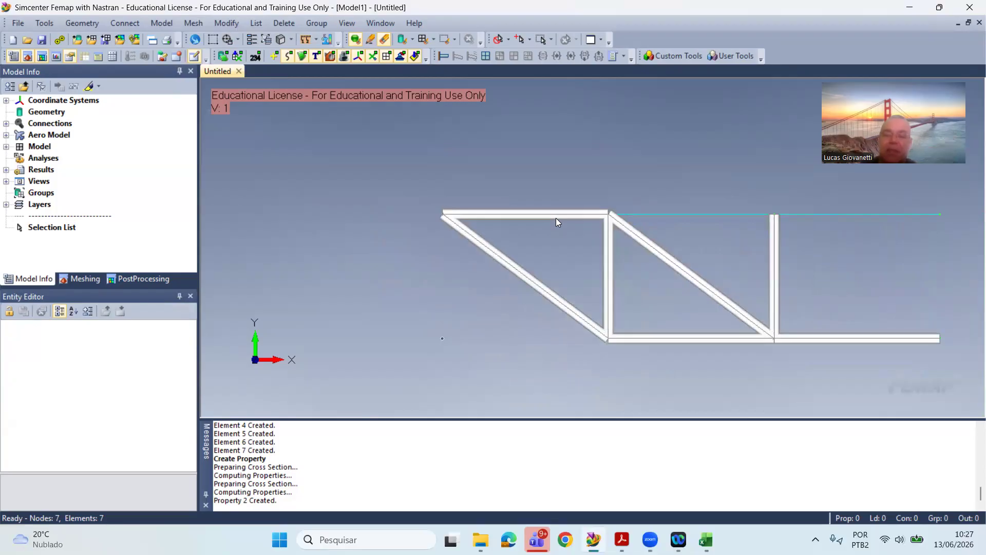
scroll(561, 211, down, 1)
scroll(863, 200, up, 1)
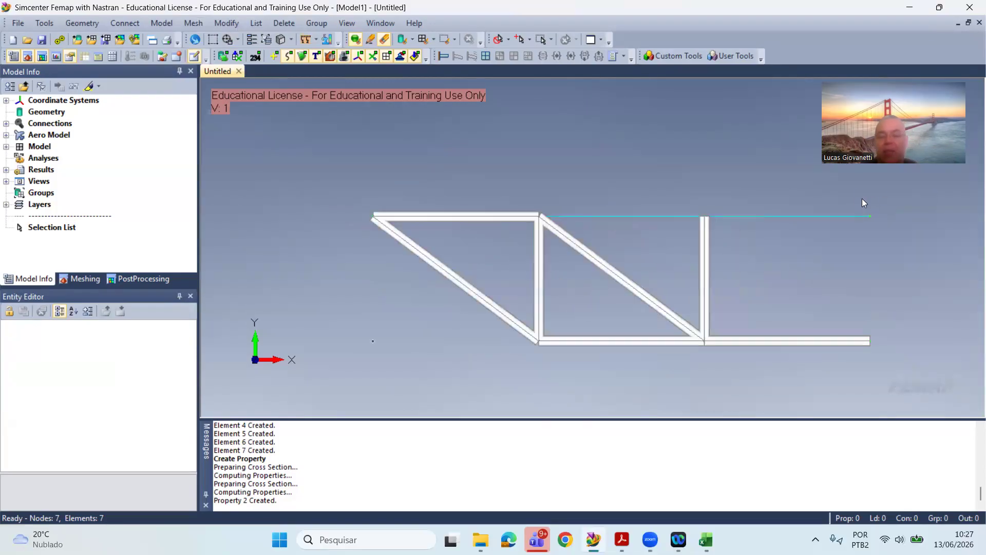
scroll(862, 200, up, 1)
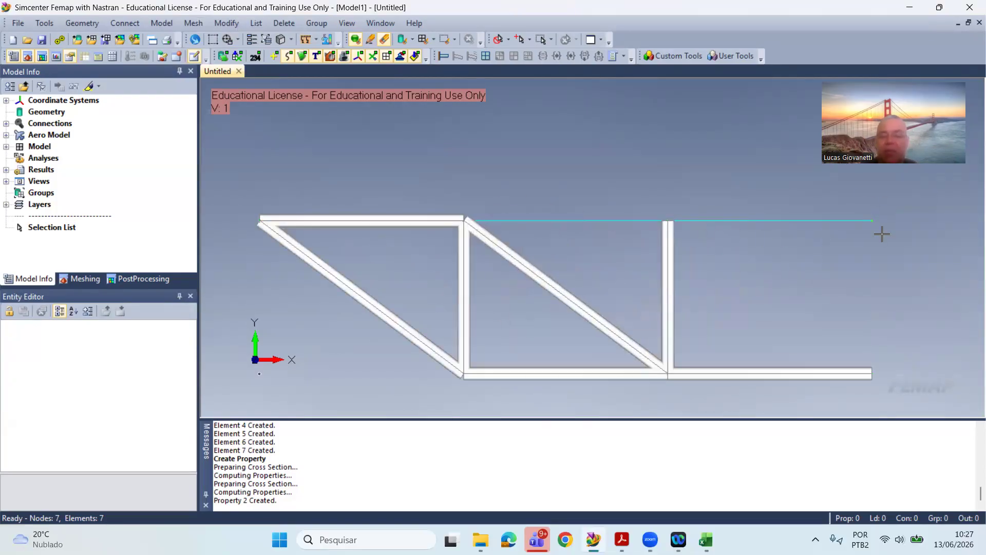
scroll(726, 187, up, 1)
scroll(726, 187, down, 1)
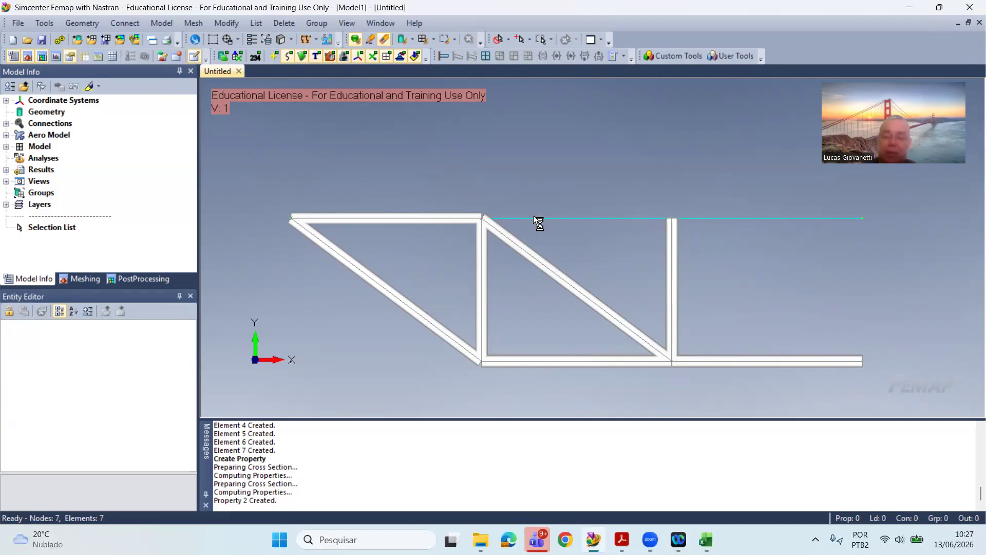
scroll(467, 260, up, 1)
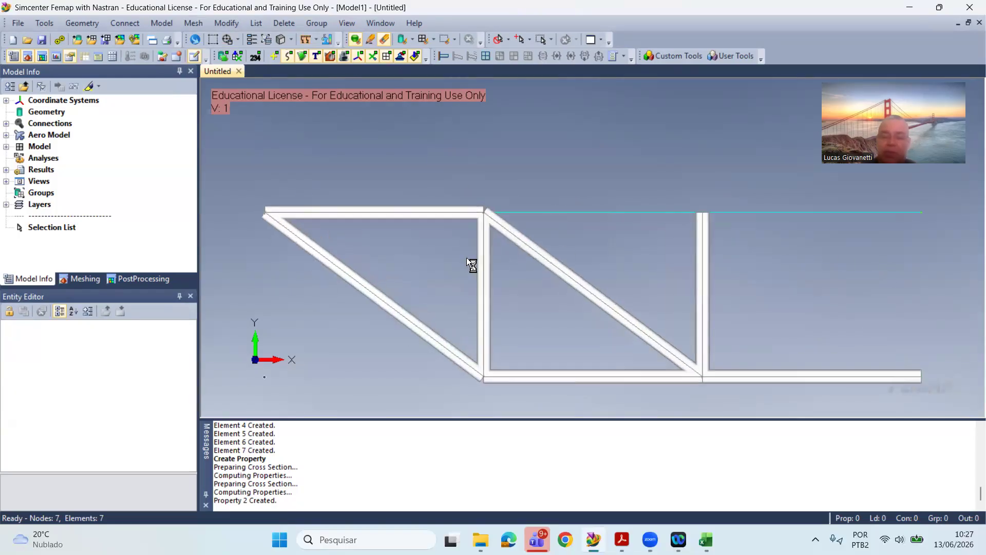
scroll(466, 257, down, 1)
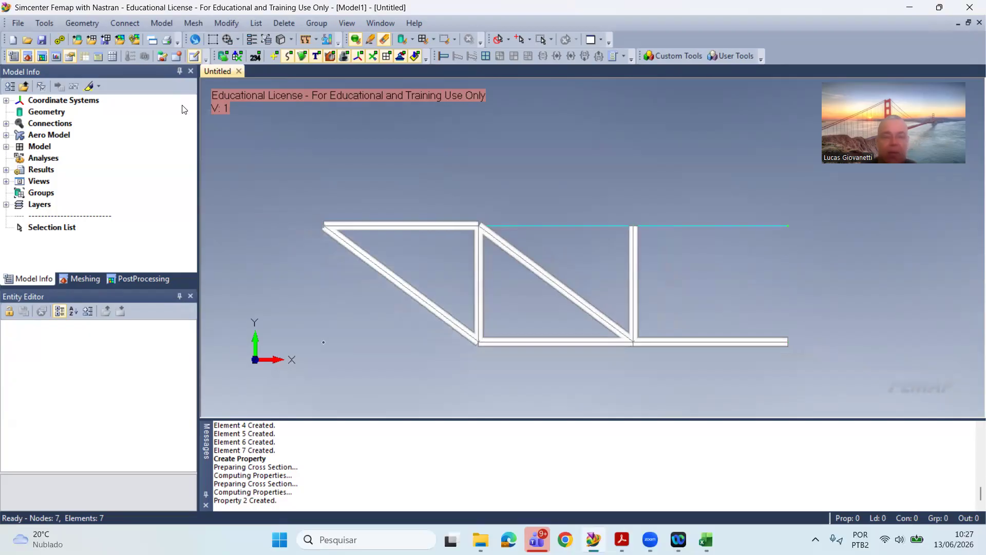
Step: Set the mesh size along the two unmeshed upper-chord curves to 10 elements each with equal node spacing
click(186, 23)
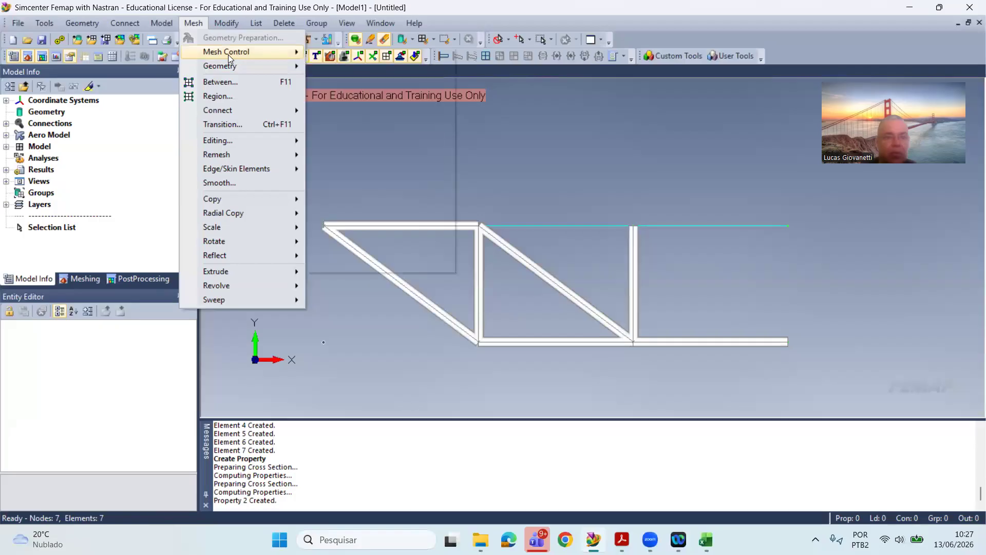
mouse_move(228, 52)
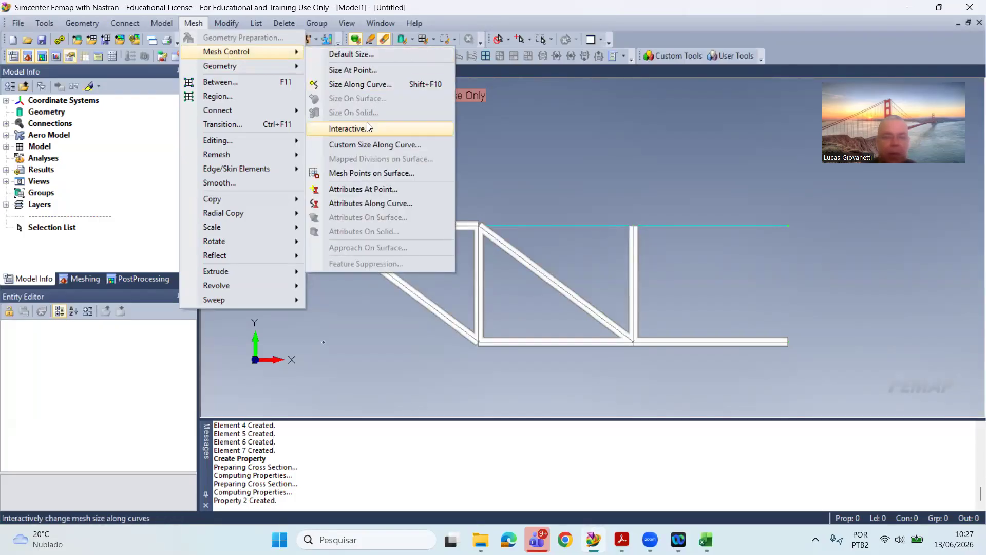
click(387, 83)
click(571, 189)
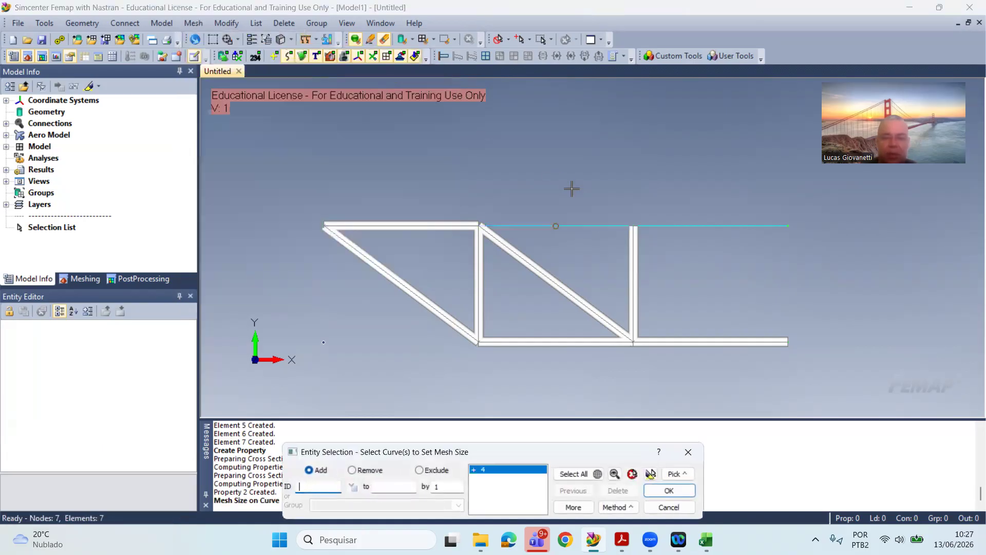
click(725, 226)
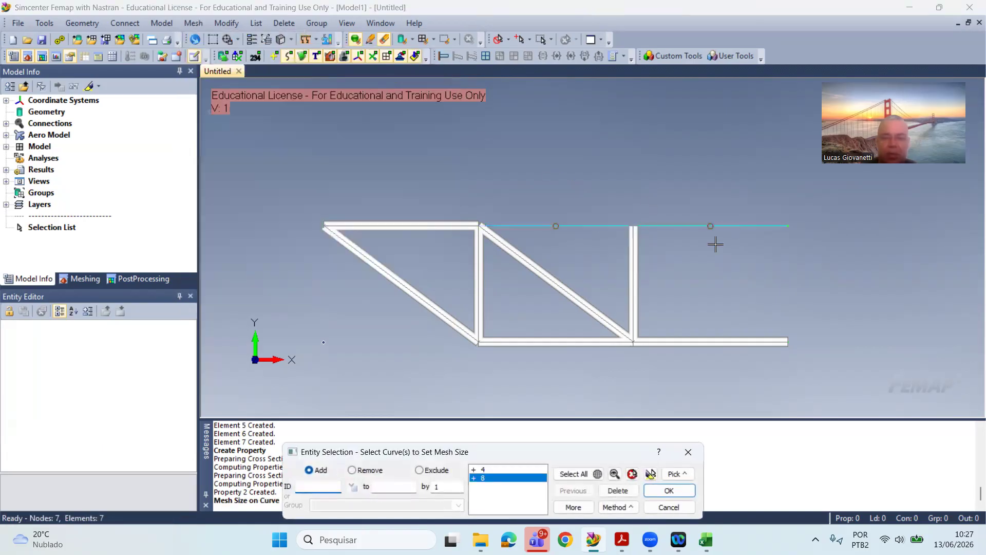
click(668, 491)
text(10)
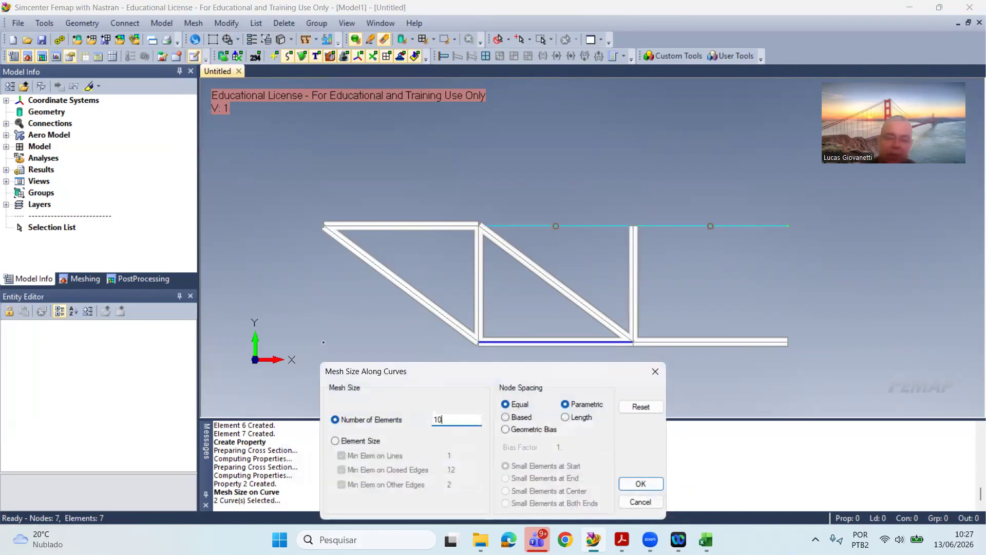
click(639, 483)
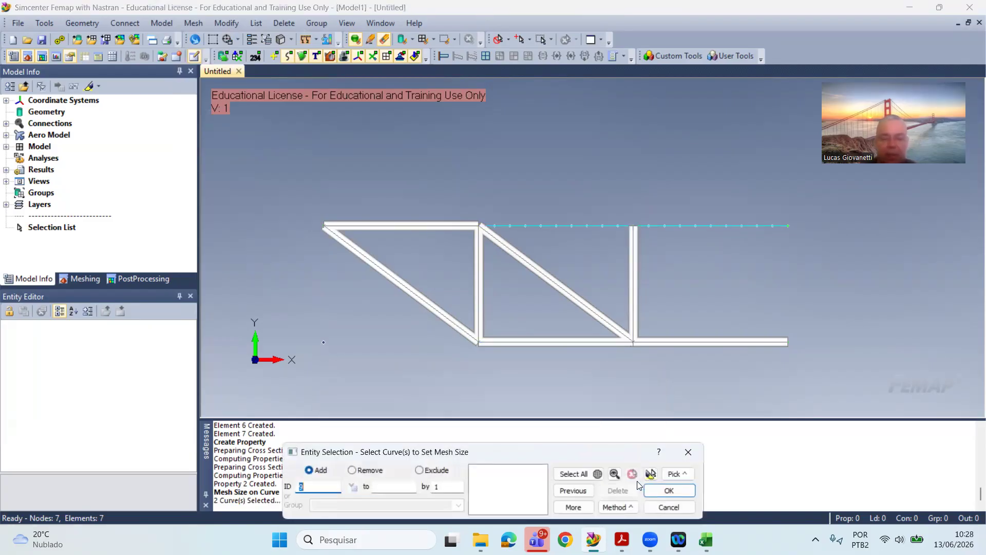
click(669, 507)
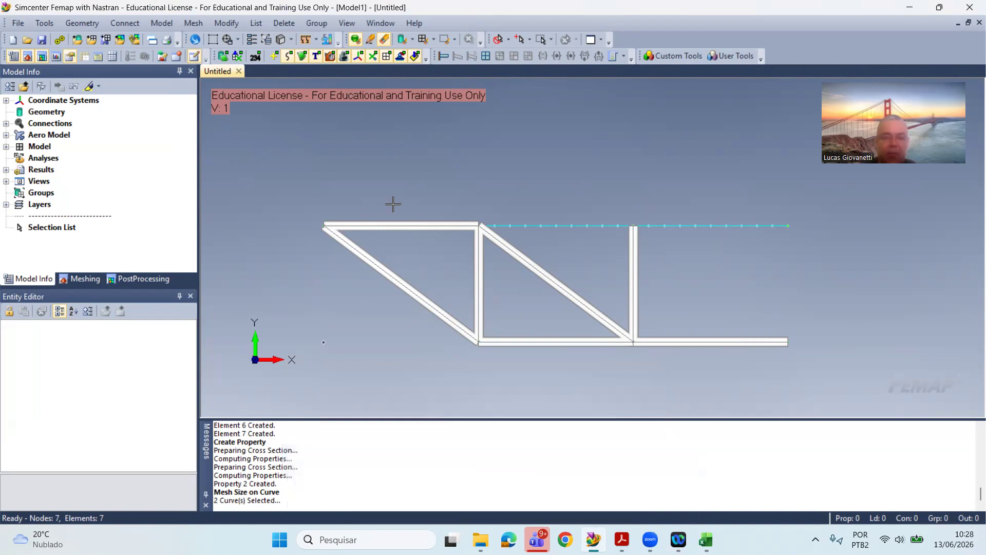
Step: Start meshing the same two upper-chord curves with elements and nodes, assigning the Viga property
click(194, 23)
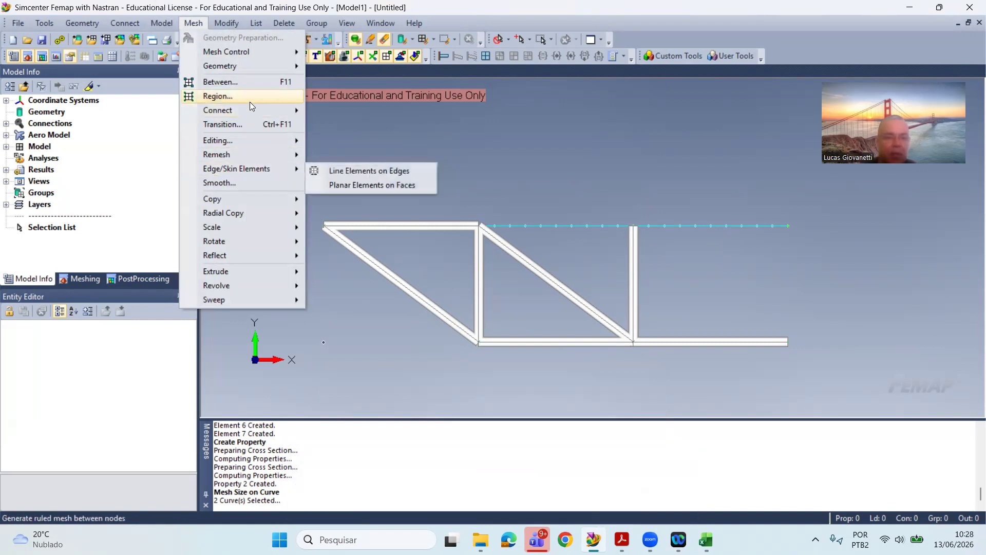
mouse_move(245, 68)
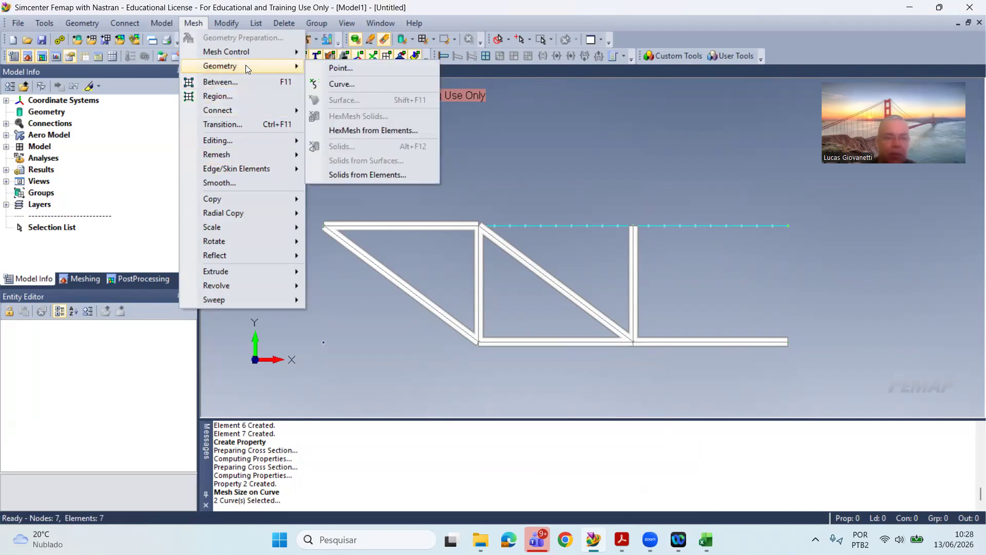
click(374, 82)
click(745, 226)
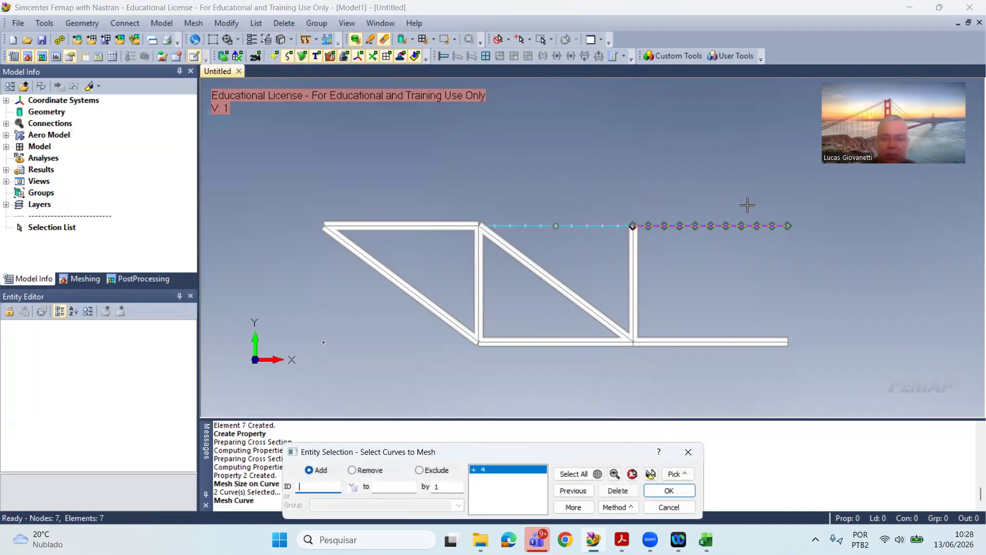
click(668, 490)
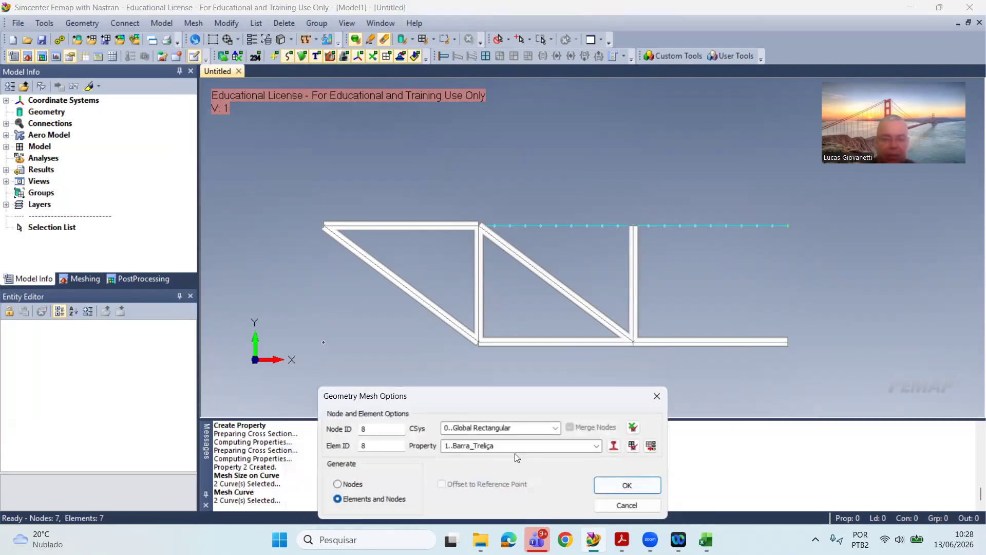
click(596, 445)
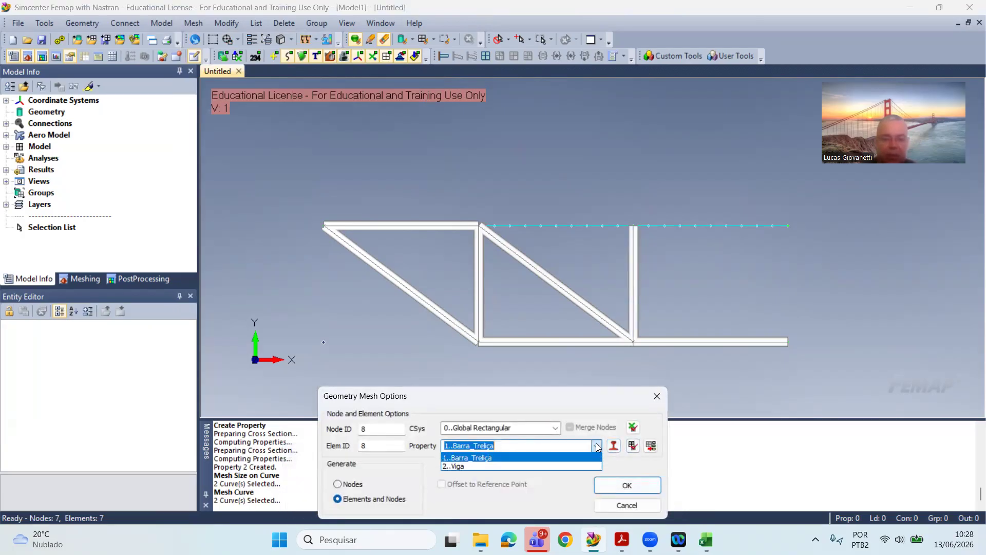
click(541, 465)
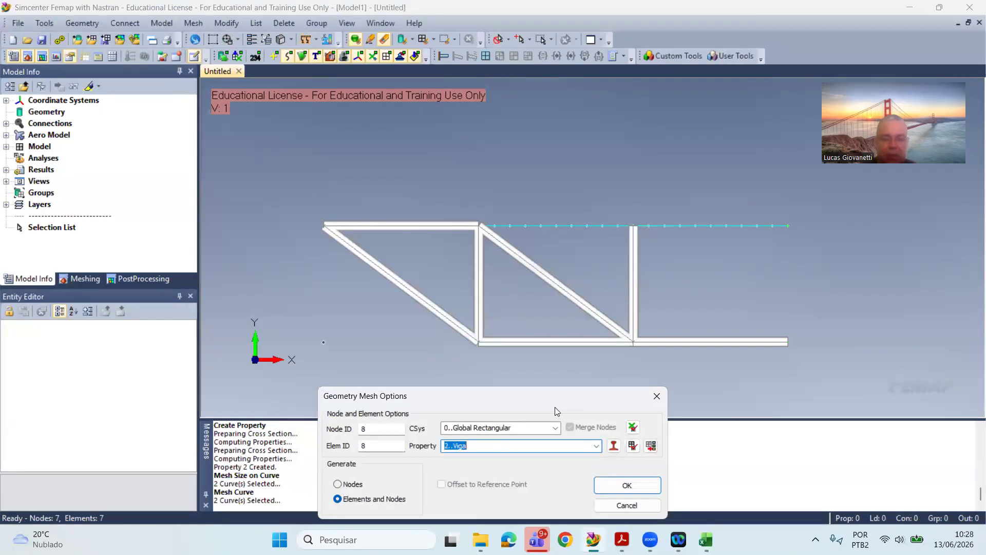
click(616, 486)
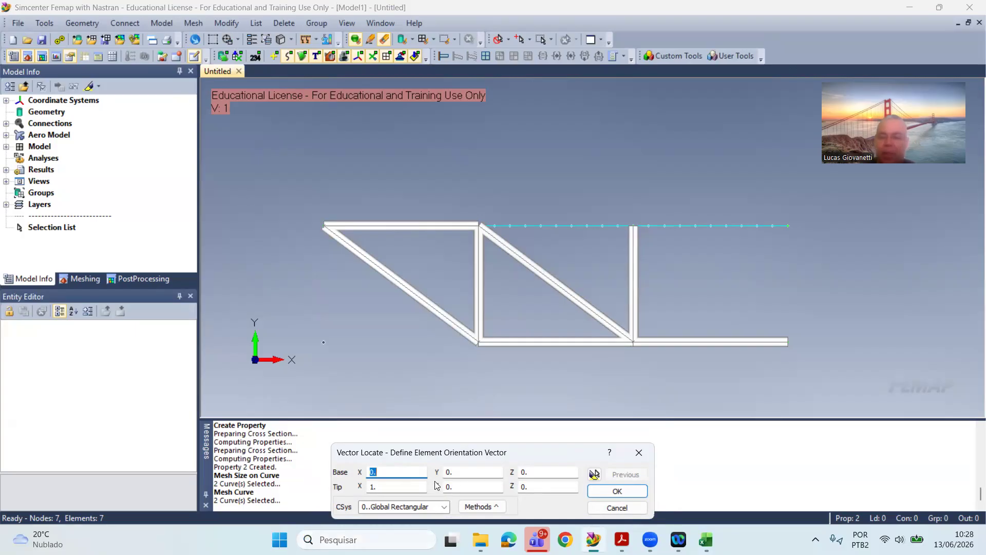
Step: Define the beam orientation vector with its tip at X 0, Y 1, Z 0 and generate the beam elements
drag(386, 488, 252, 488)
text(0)
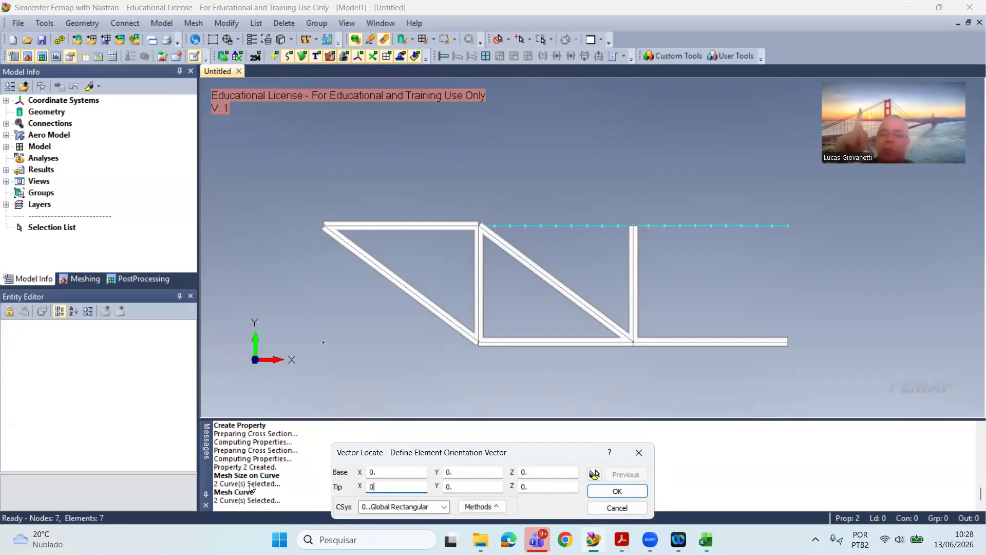
key(Tab)
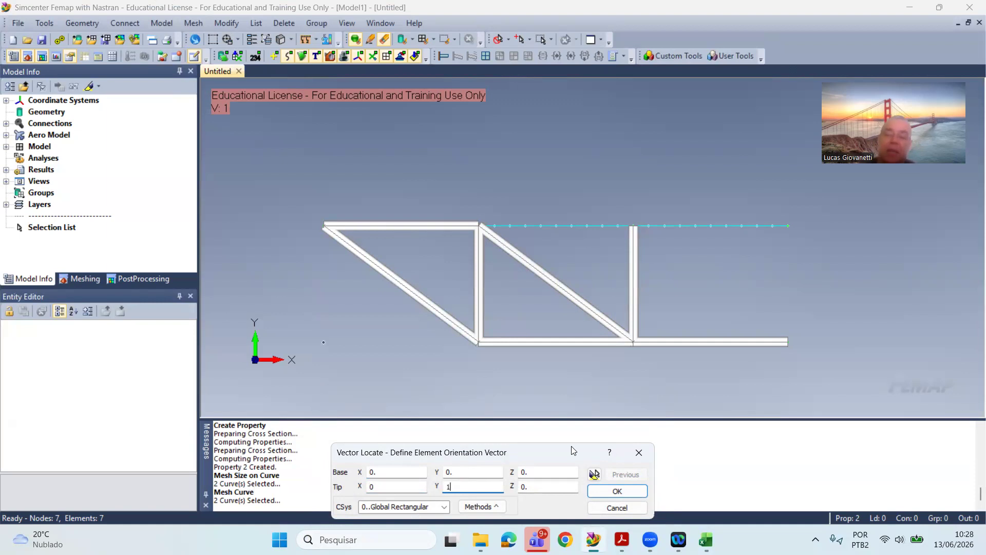
click(619, 491)
middle_drag(722, 287, 673, 306)
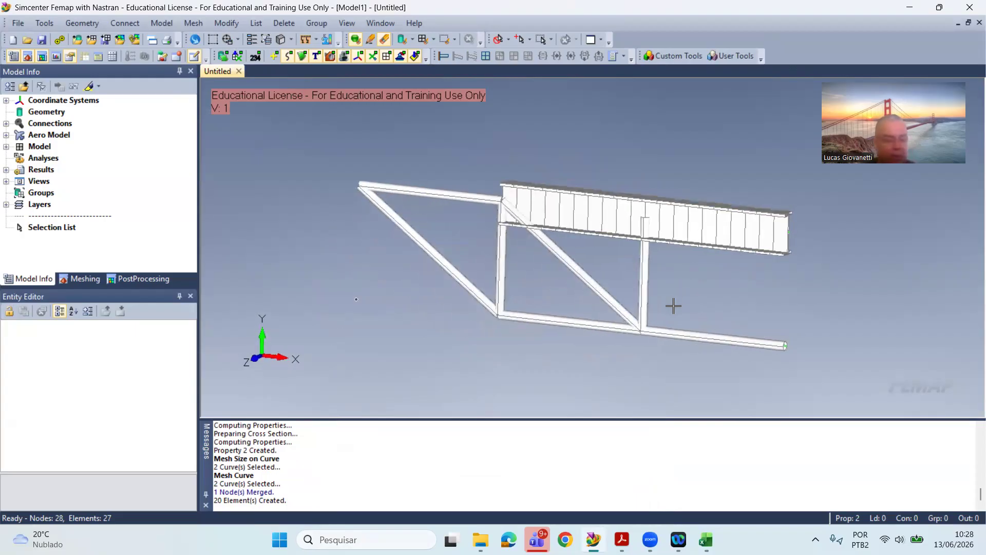
middle_drag(694, 282, 675, 215)
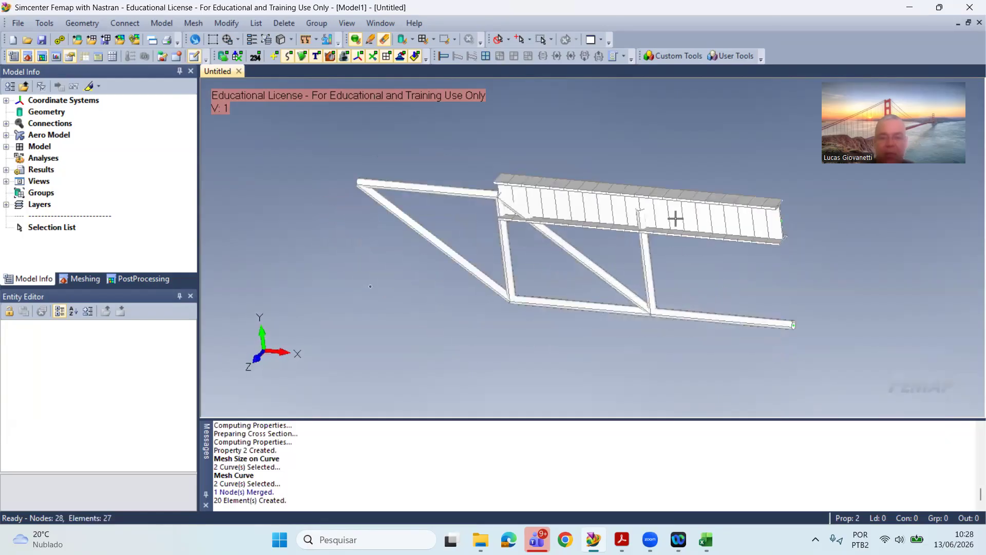
middle_drag(629, 263, 661, 253)
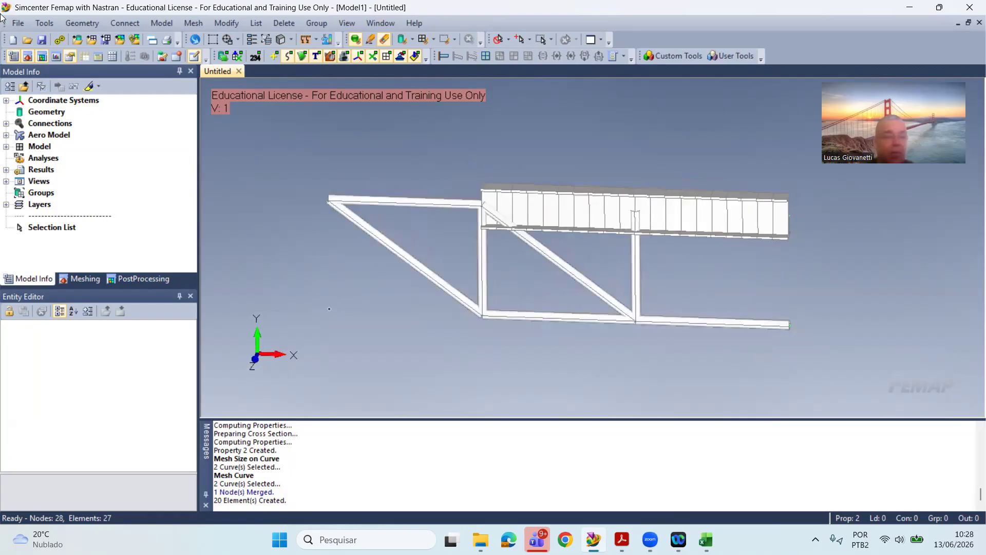
Step: Check all nodes of the model for coincidence and merge the coincident ones using Safe Merge with the default tolerance
click(50, 25)
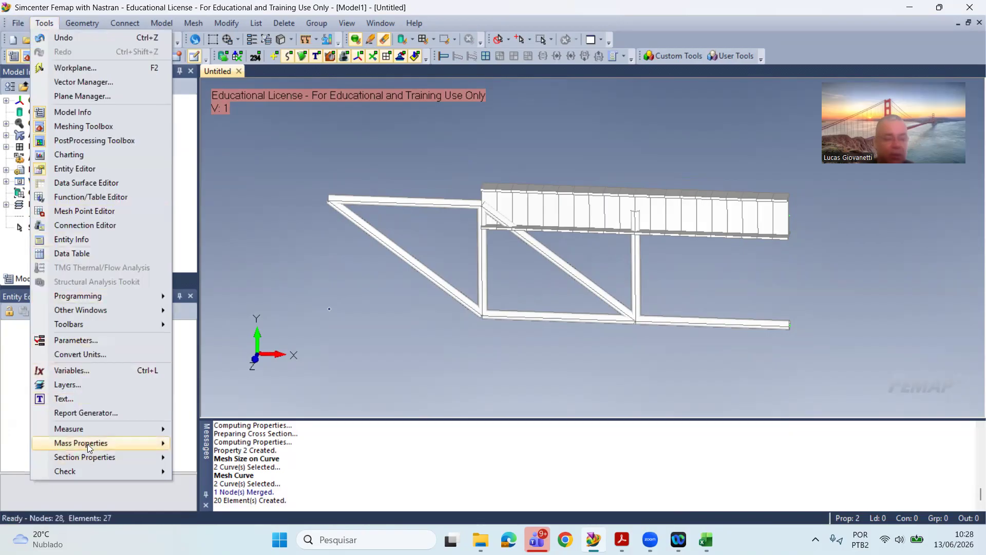
mouse_move(85, 468)
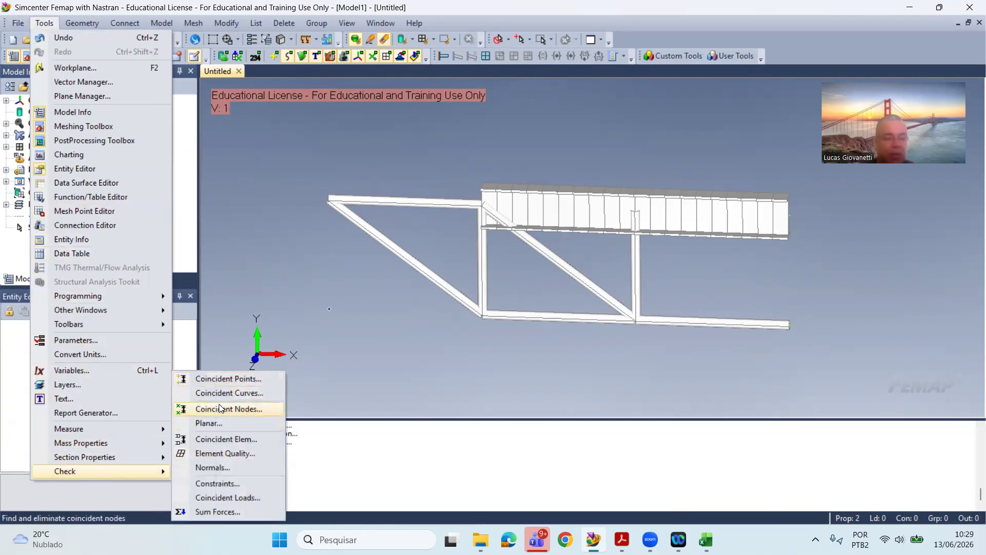
click(220, 408)
click(572, 473)
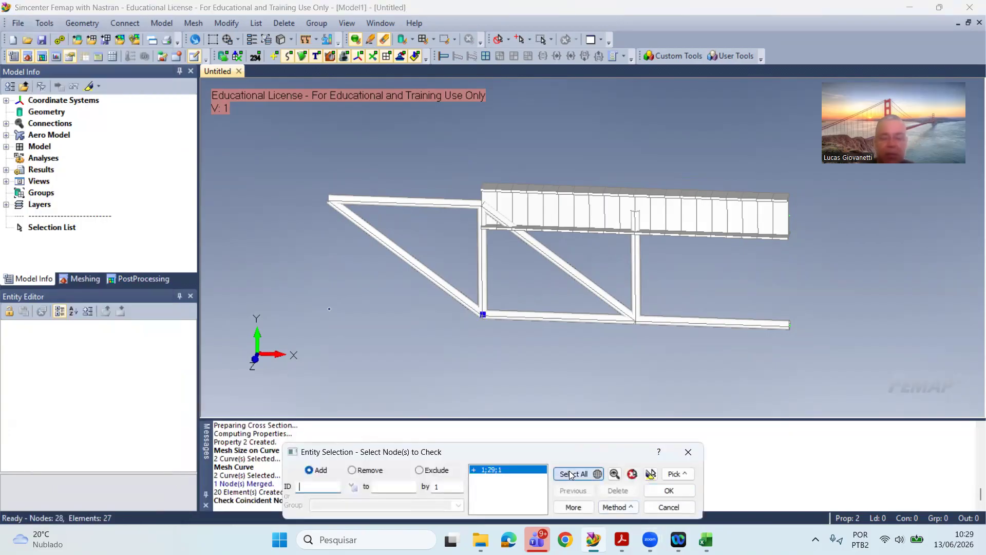
click(670, 490)
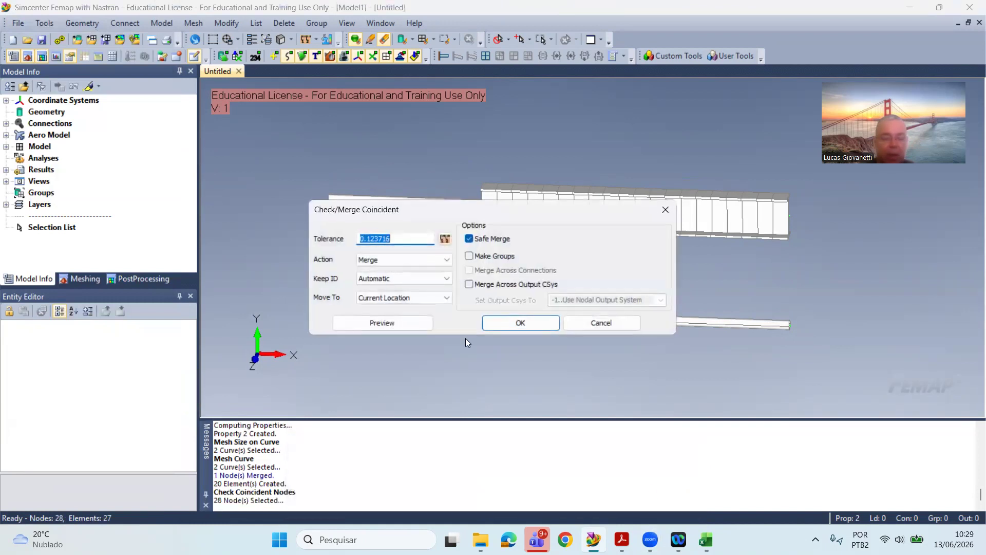
click(523, 323)
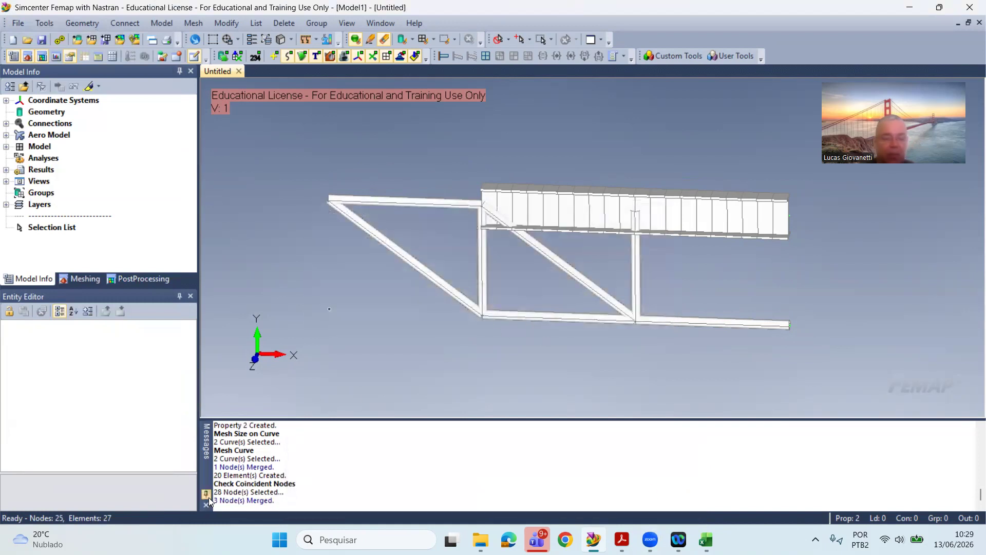
drag(274, 500, 229, 491)
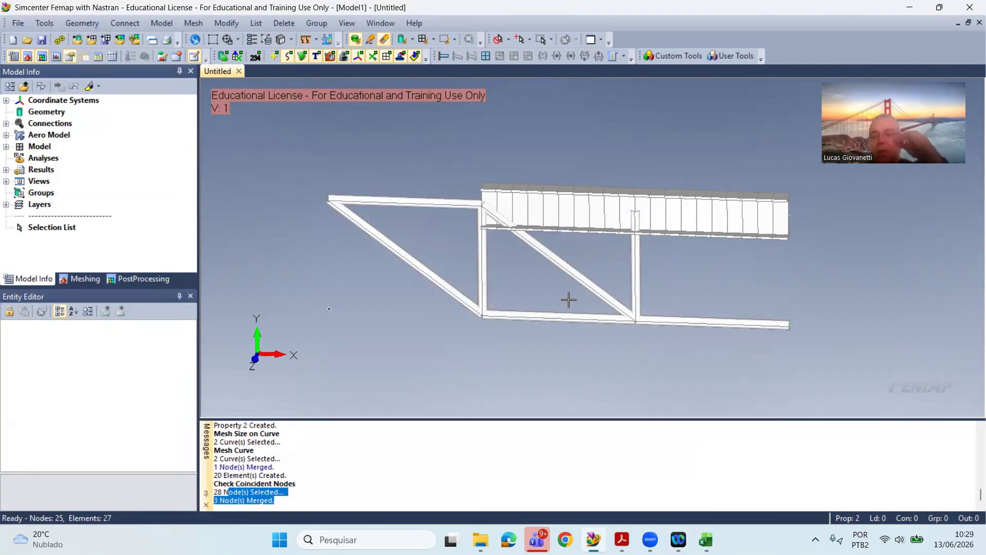
click(278, 484)
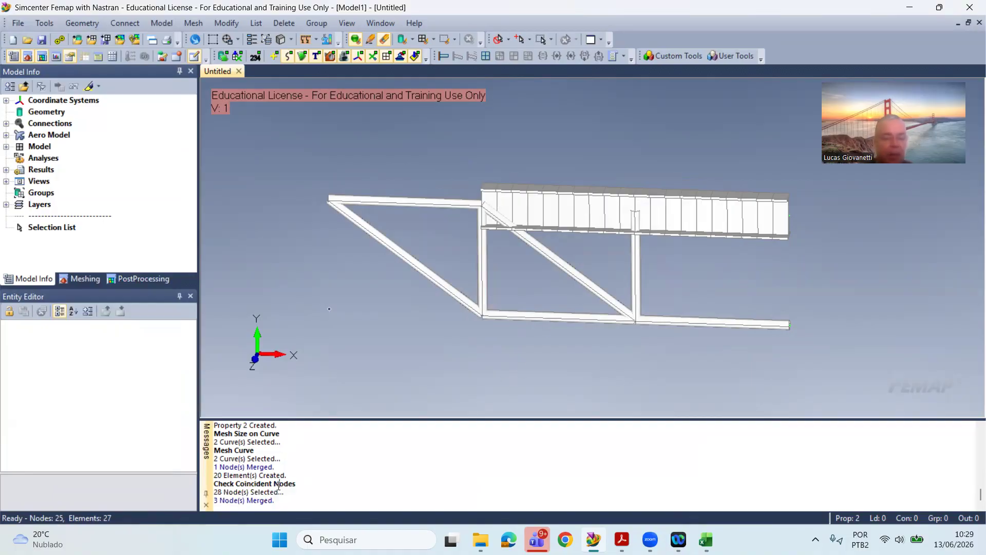
drag(276, 500, 214, 492)
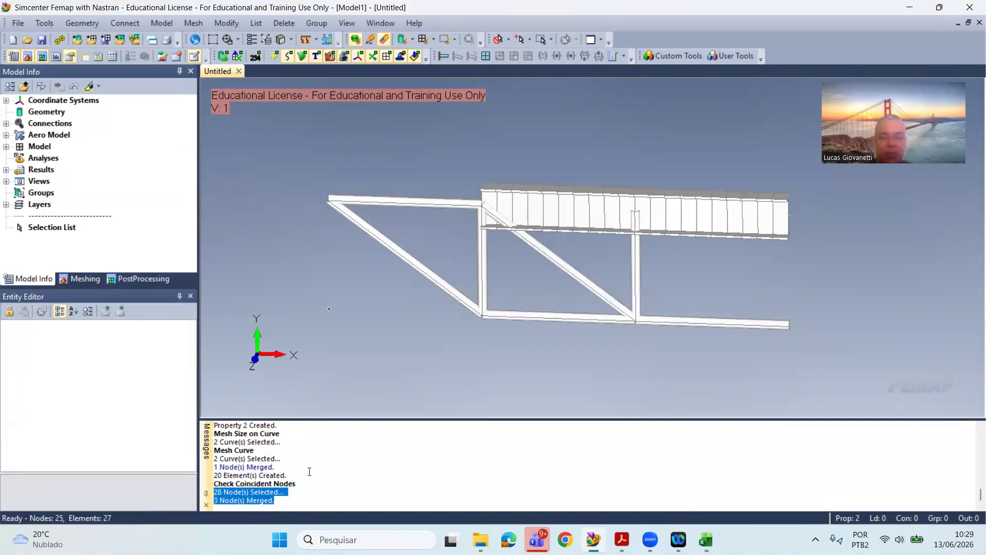
Step: Start creating nodal loads in a new load set titled P
scroll(537, 322, up, 1)
mouse_move(537, 322)
middle_down()
mouse_move(526, 341)
mouse_move(537, 314)
mouse_move(497, 343)
mouse_move(522, 300)
mouse_move(498, 326)
mouse_move(516, 337)
middle_up()
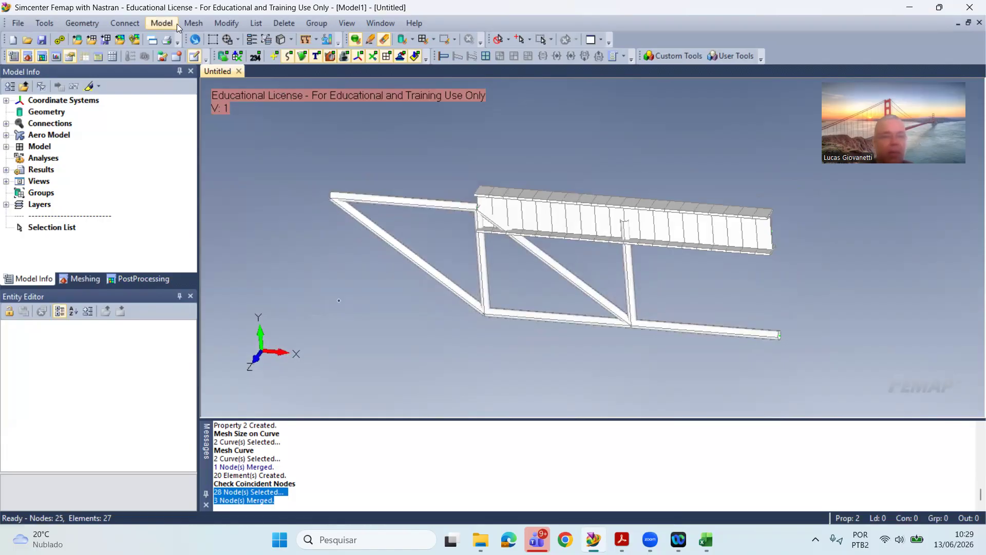
click(163, 23)
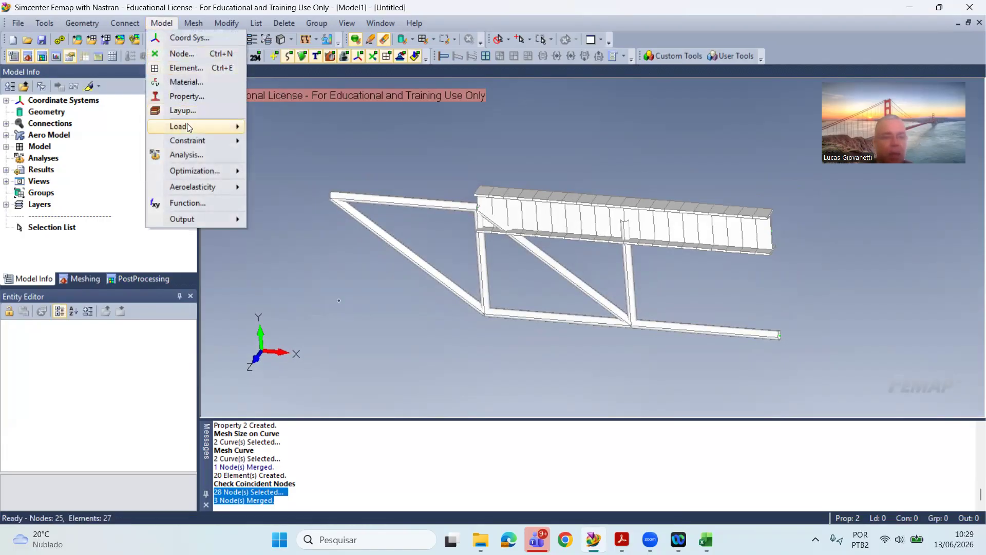
mouse_move(187, 126)
click(293, 157)
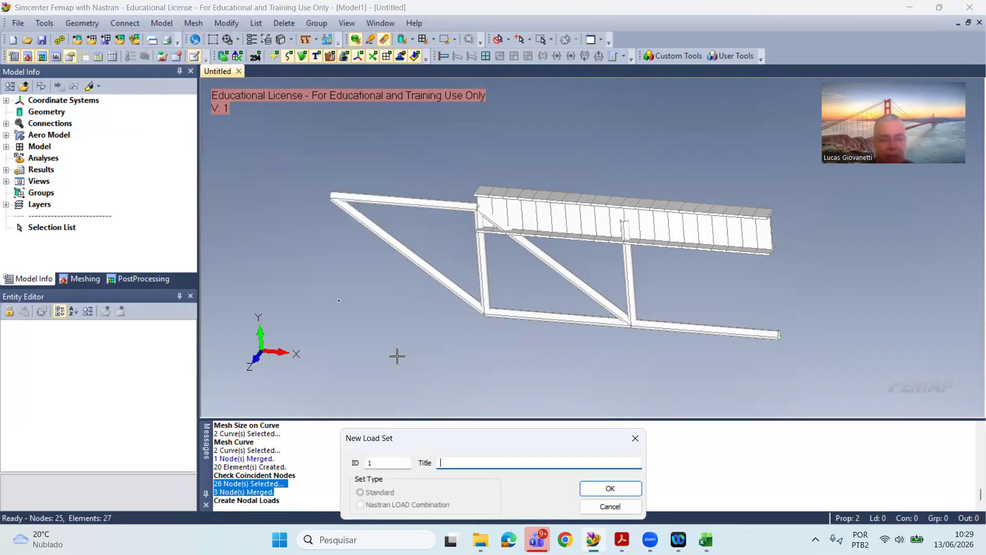
text(P)
key(Return)
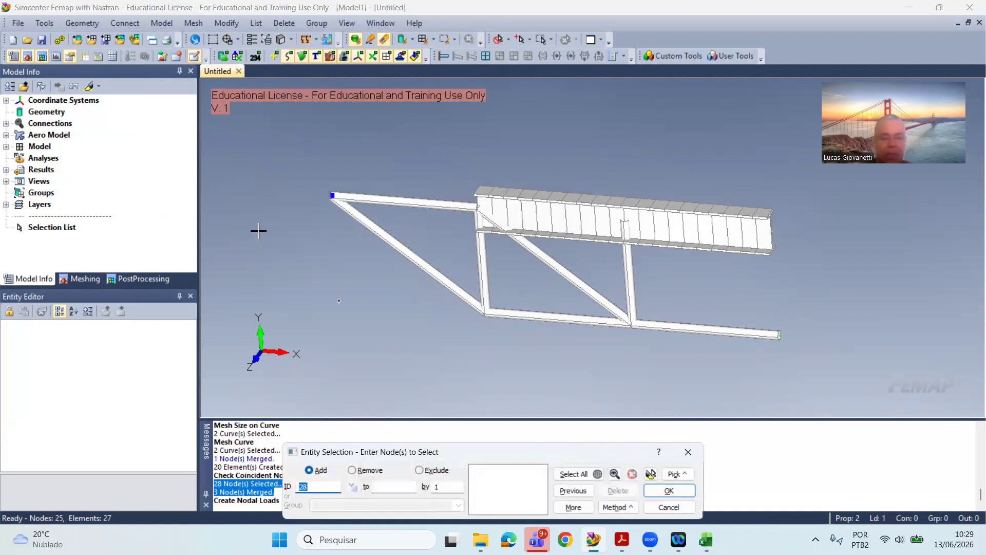
Step: Apply a nodal force with FY -4000 at the free tip node where the upper chord meets the outer diagonal
click(258, 216)
key(Return)
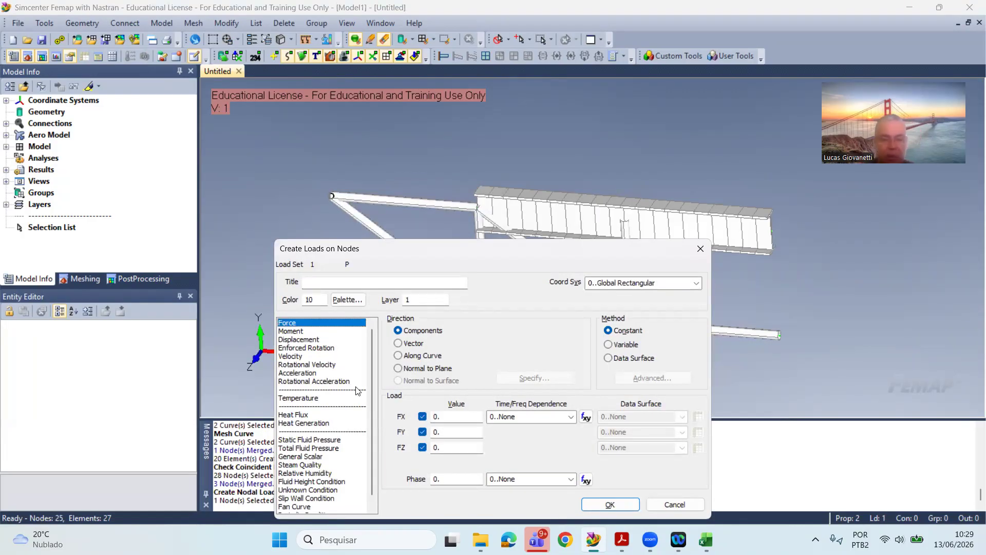
drag(447, 432, 362, 426)
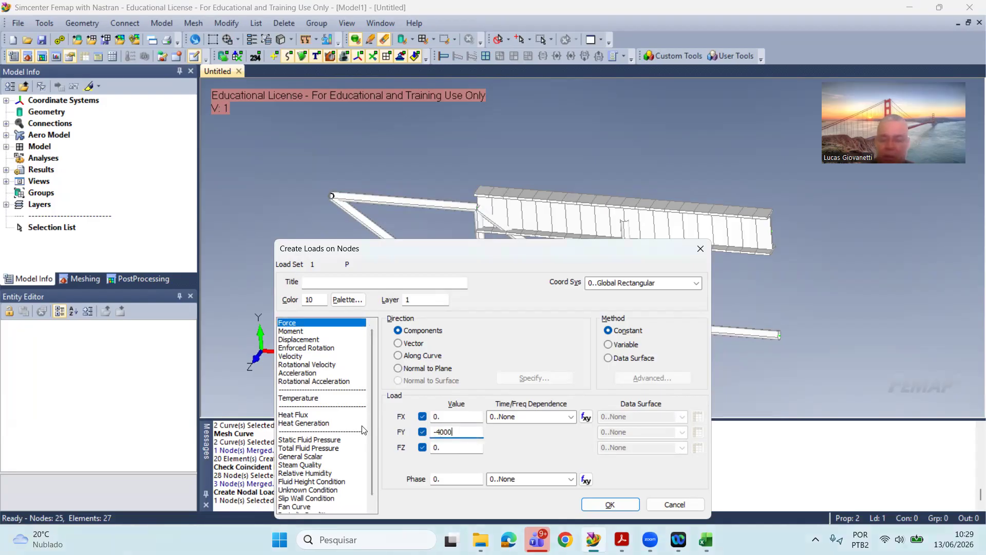
key(Return)
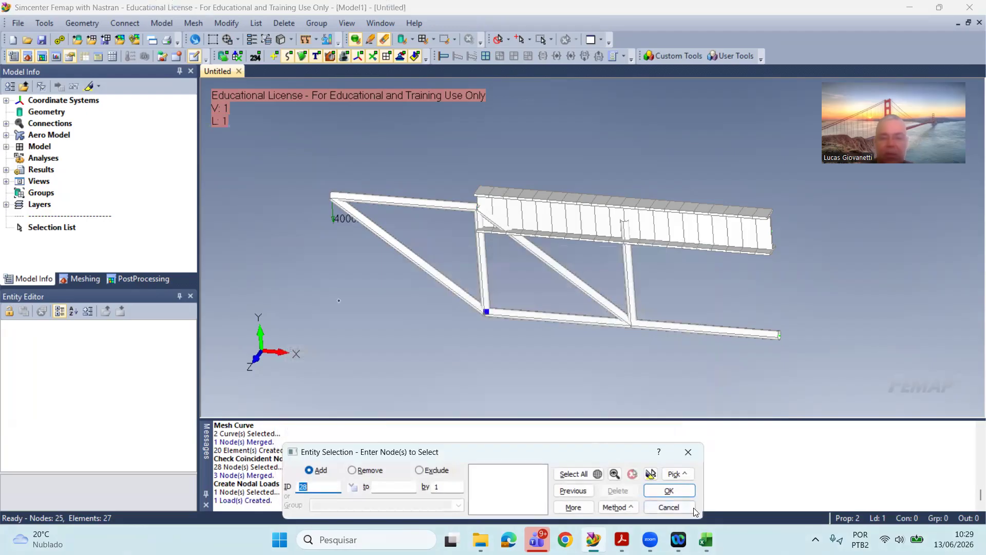
click(665, 509)
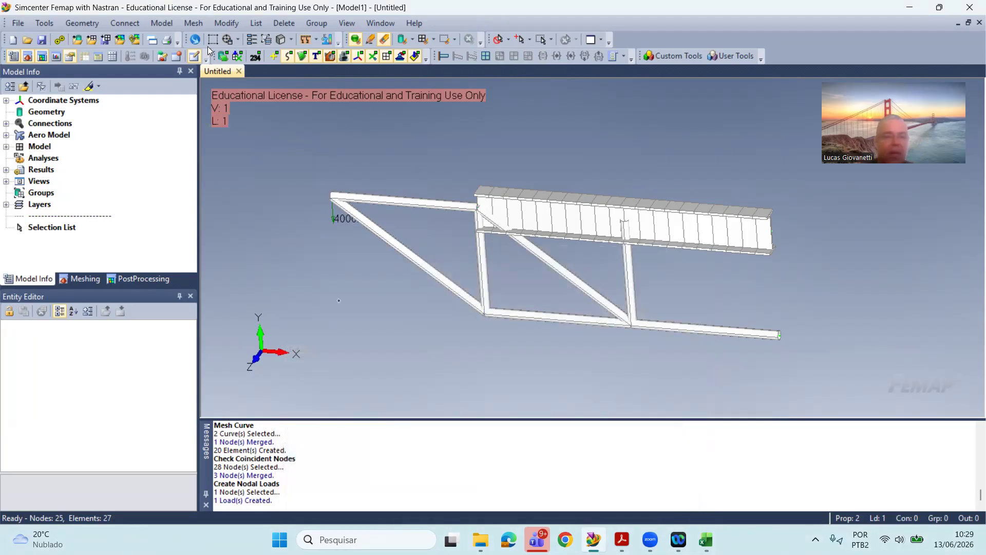
Step: Start a load on curves, selecting the two upper-chord curves meshed as the I-section beam
click(193, 23)
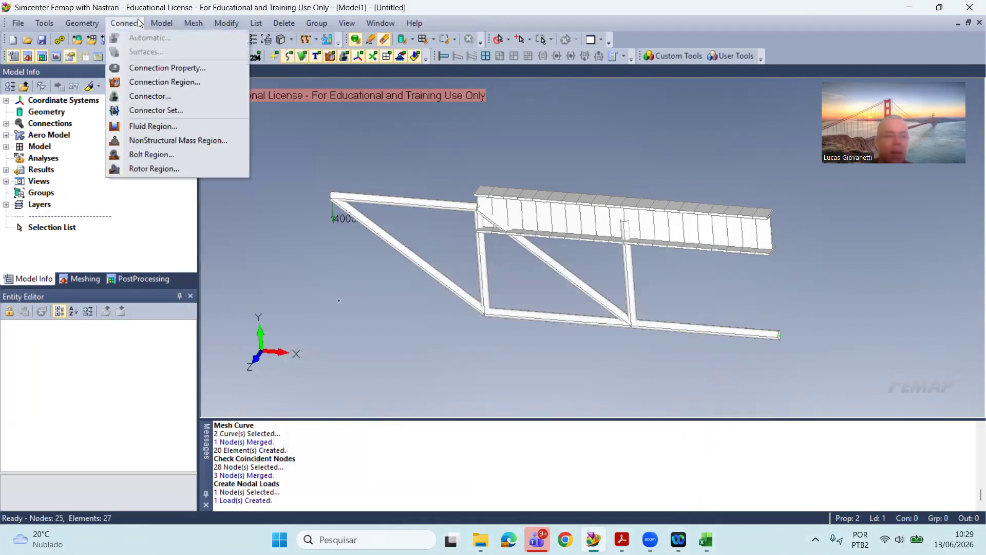
mouse_move(163, 24)
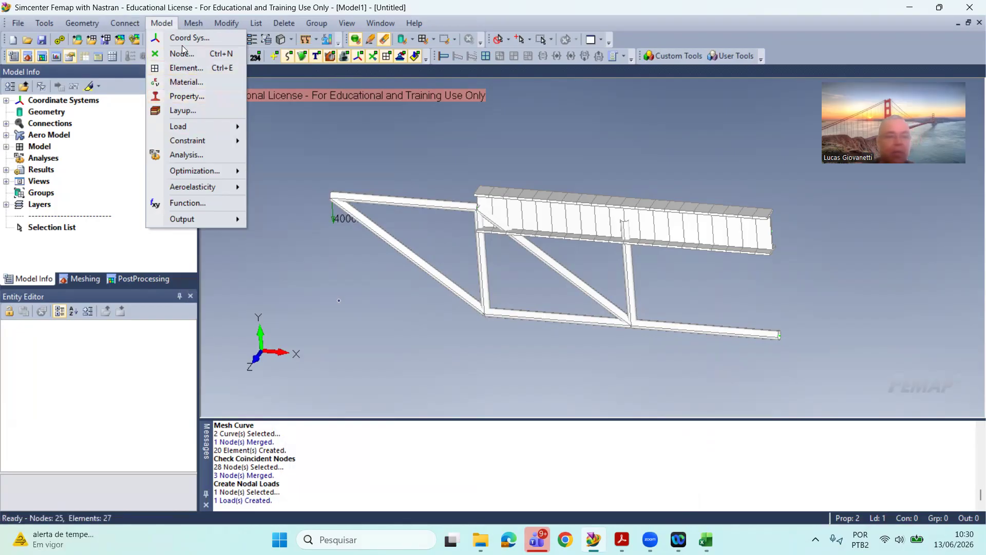
mouse_move(215, 126)
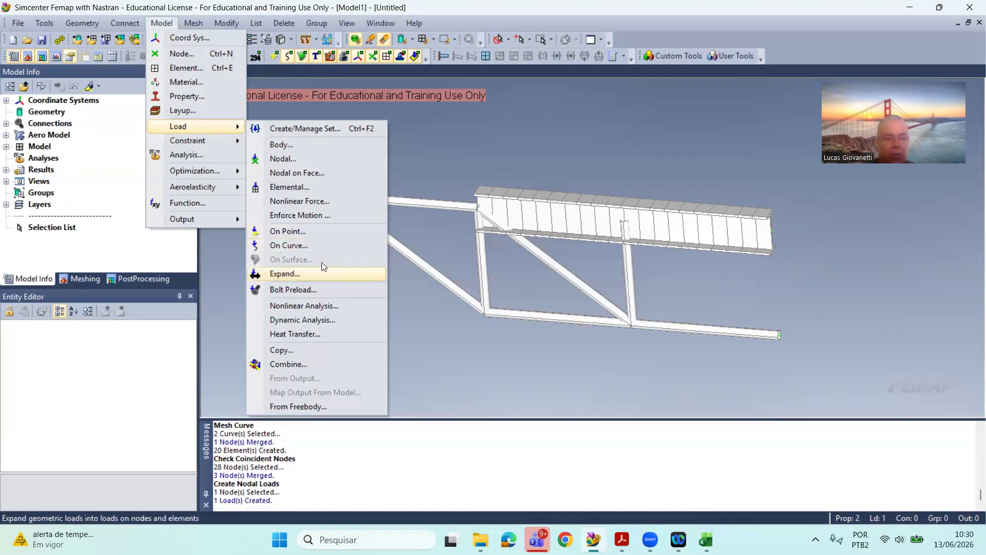
click(331, 244)
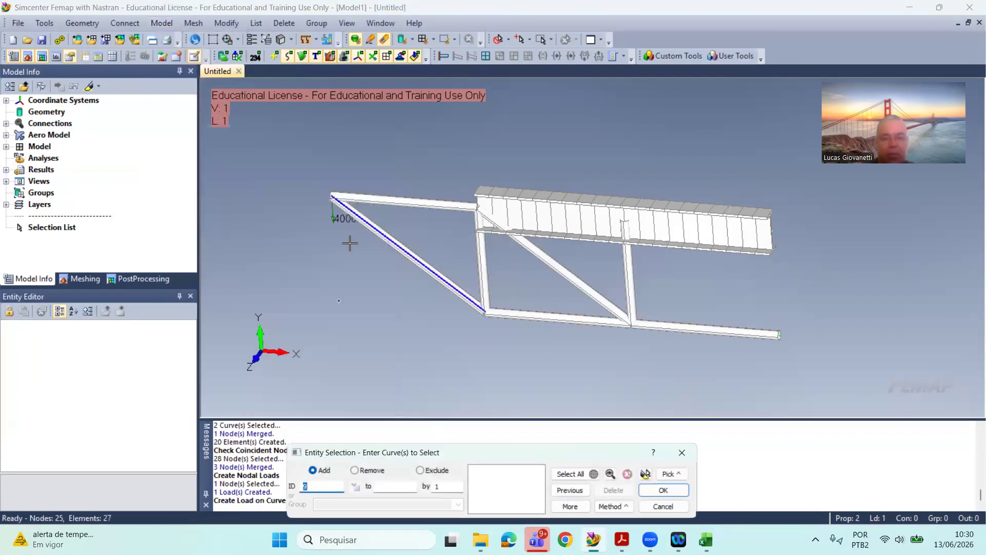
click(608, 221)
click(666, 230)
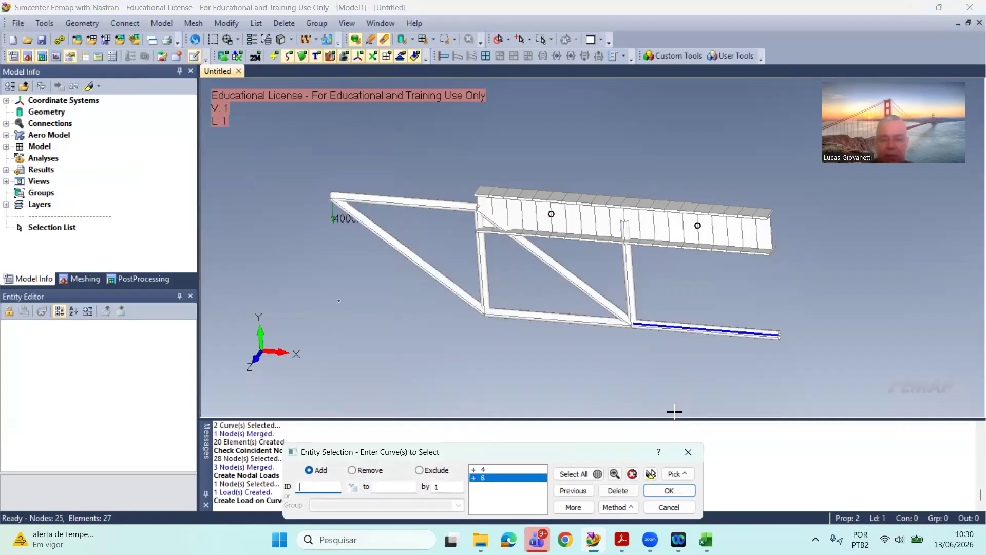
click(669, 490)
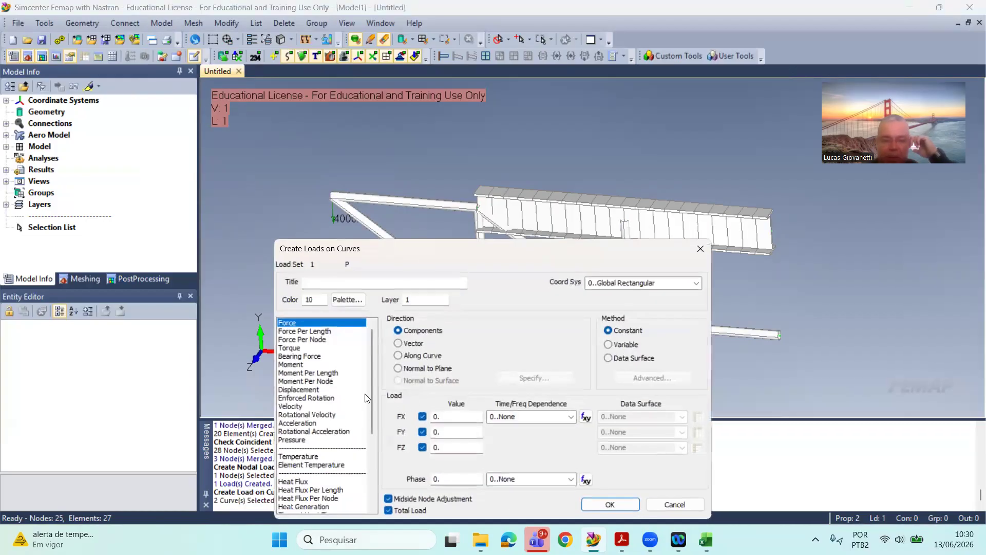
Step: Apply a Force Per Length load with FY -10 on the two selected beam curves
click(329, 331)
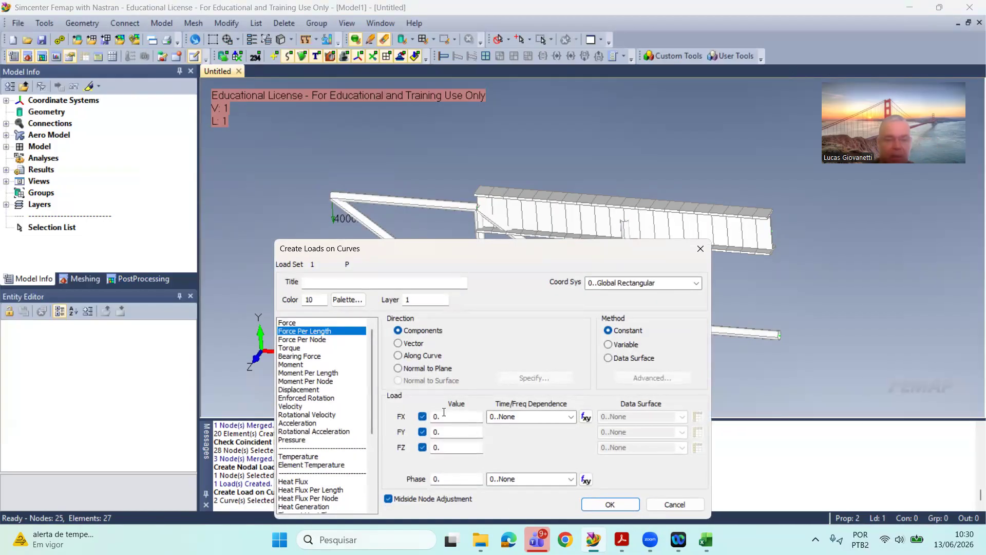
click(449, 431)
text(-10)
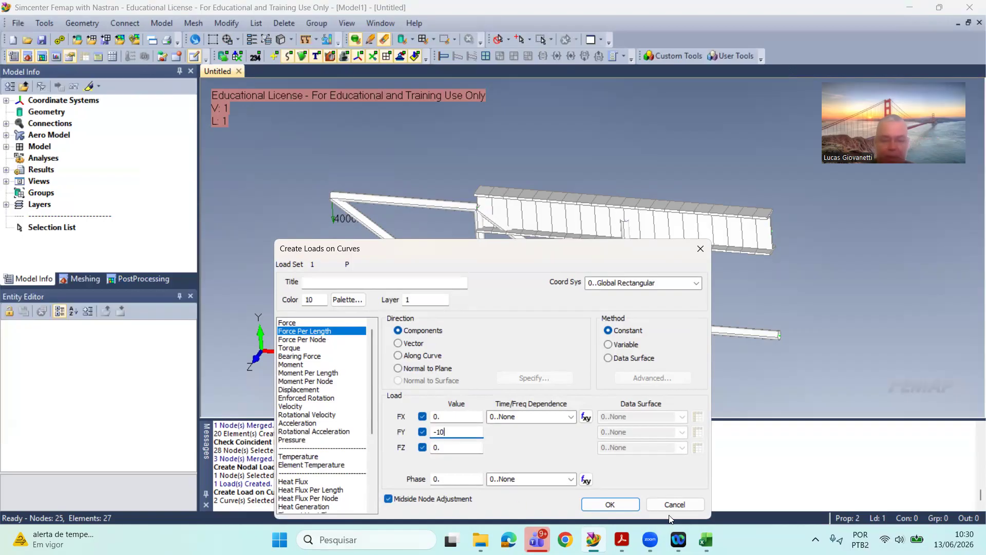
click(620, 509)
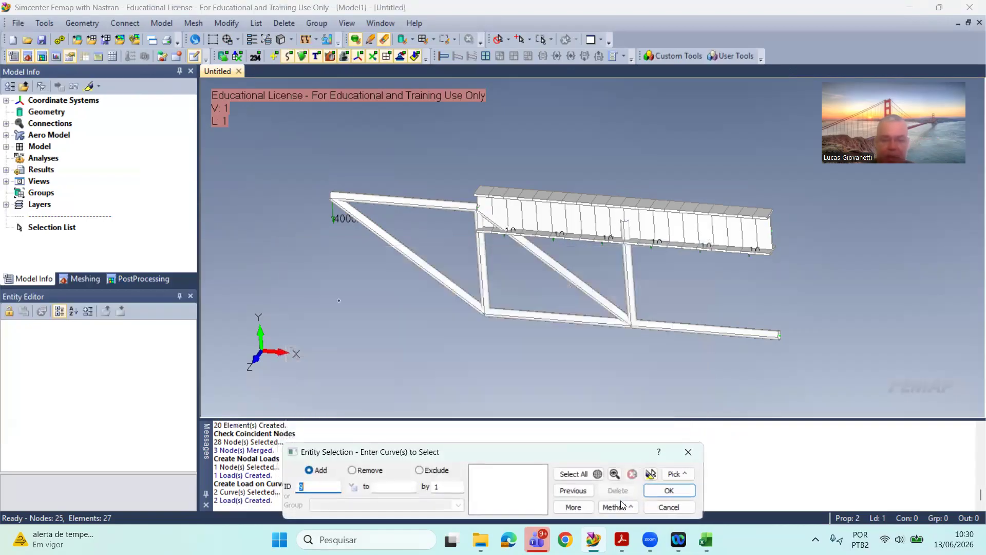
click(668, 507)
scroll(696, 278, down, 3)
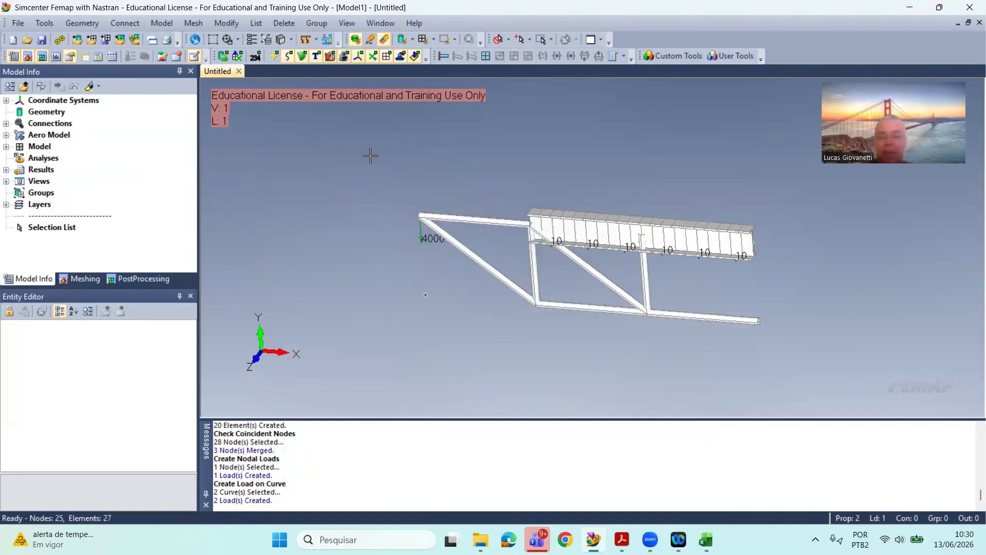
scroll(514, 183, up, 2)
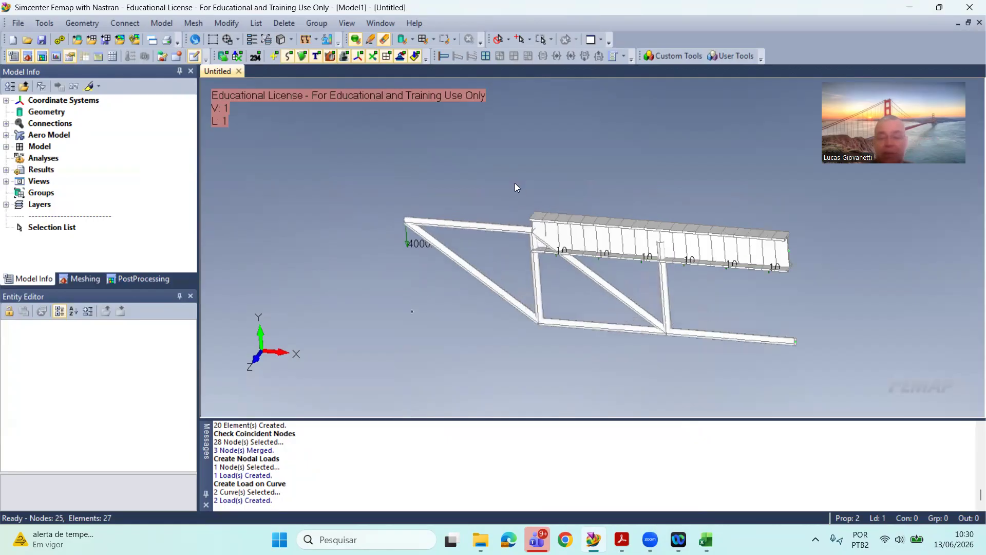
middle_drag(490, 255, 540, 242)
scroll(540, 242, down, 2)
scroll(852, 349, up, 2)
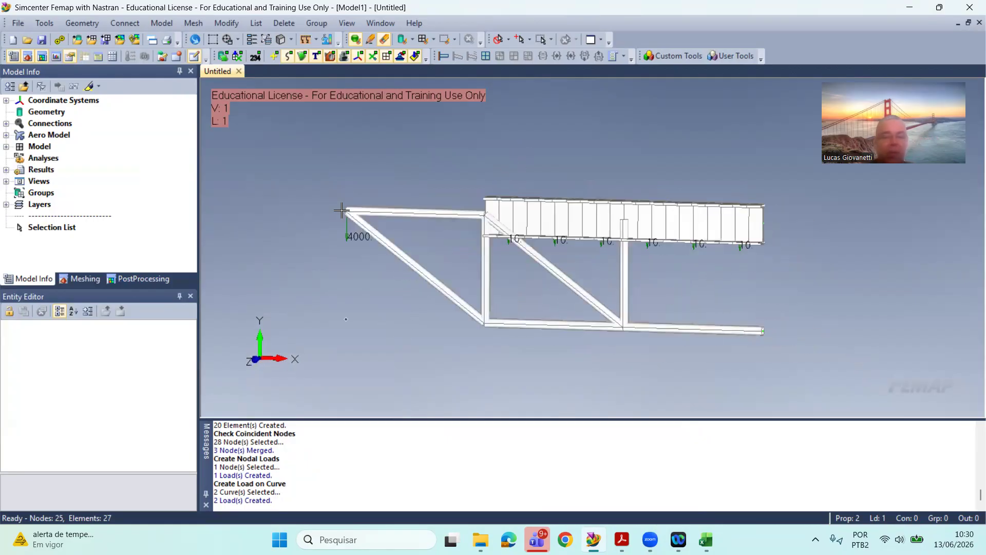
middle_drag(341, 211, 342, 229)
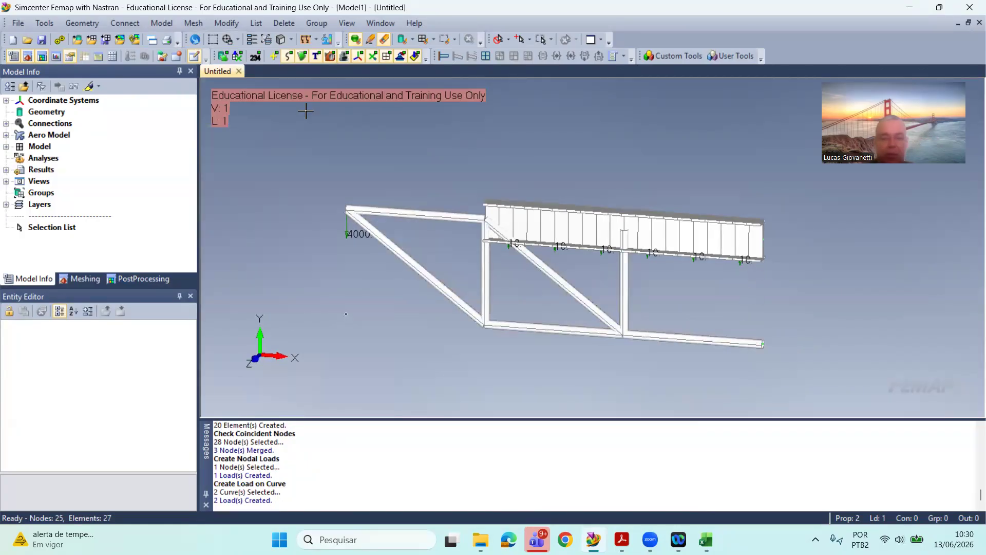
Step: Start creating nodal constraints in a new constraint set titled Support
click(159, 24)
mouse_move(164, 138)
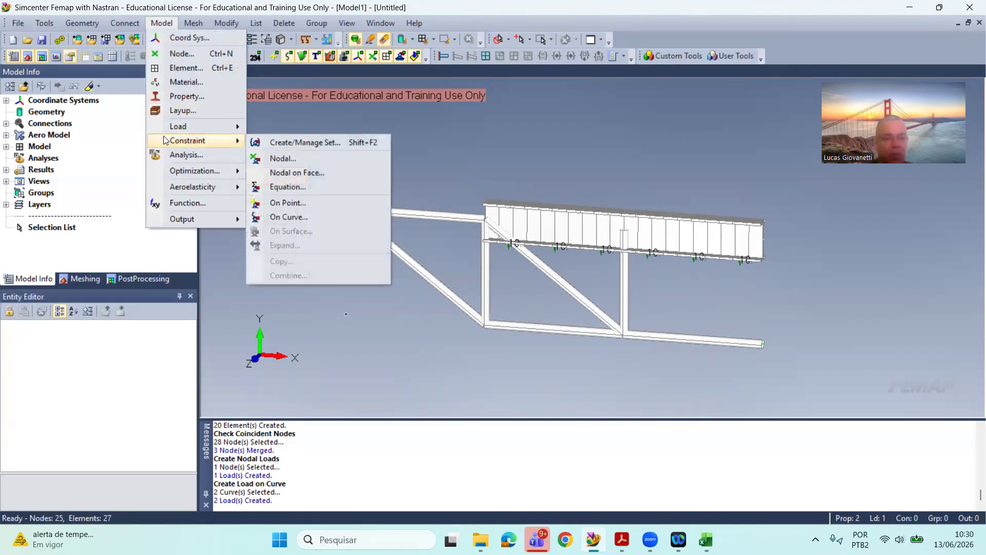
click(352, 158)
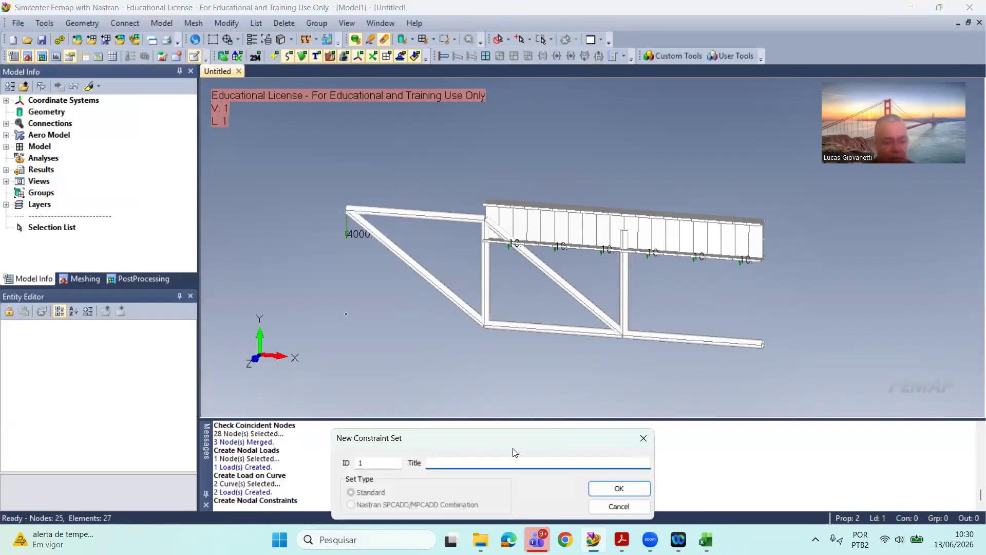
text(Support)
key(Return)
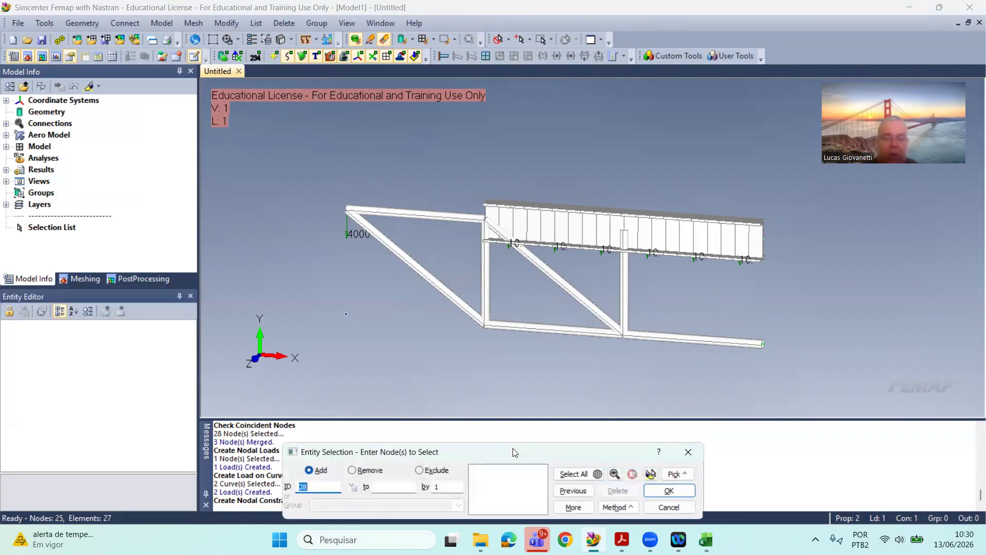
Step: Try constraining TX, TY, TZ and RY at the end nodes of the beam and lower chord, and undo the constraints
click(812, 358)
click(820, 293)
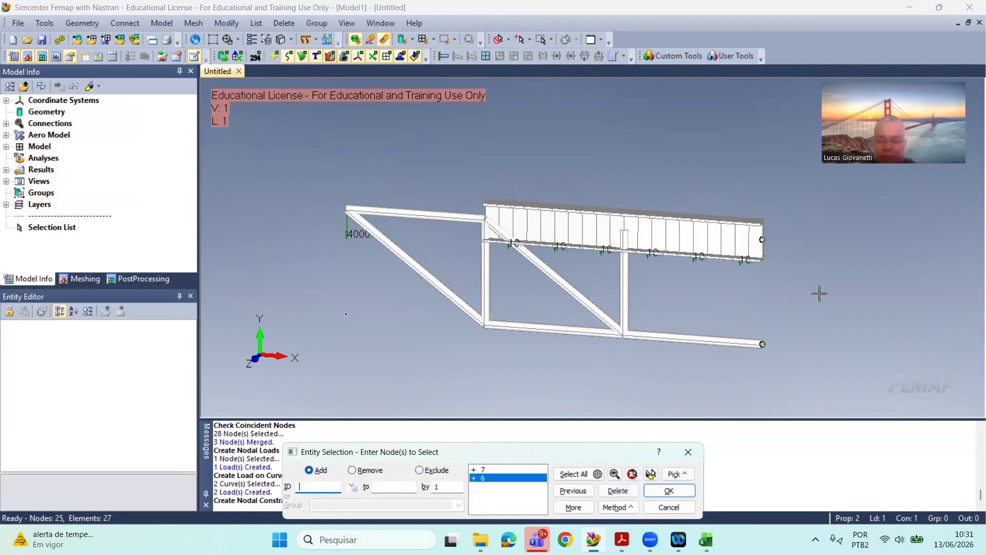
key(Return)
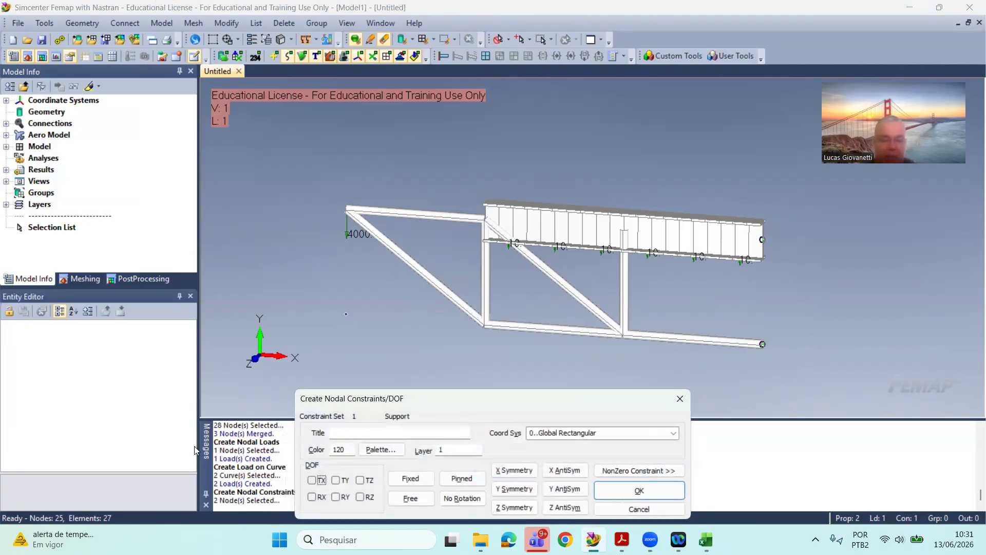
click(334, 481)
click(361, 480)
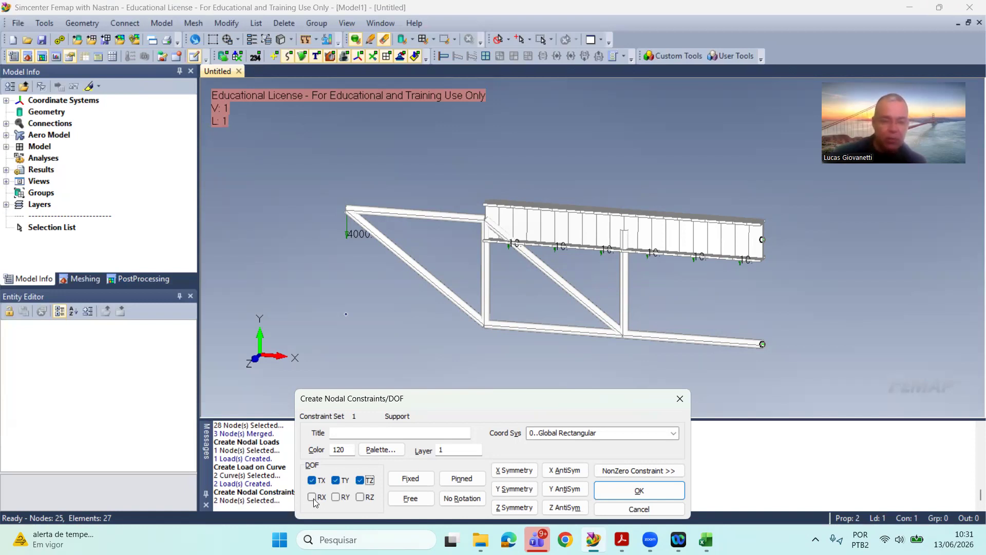
click(335, 497)
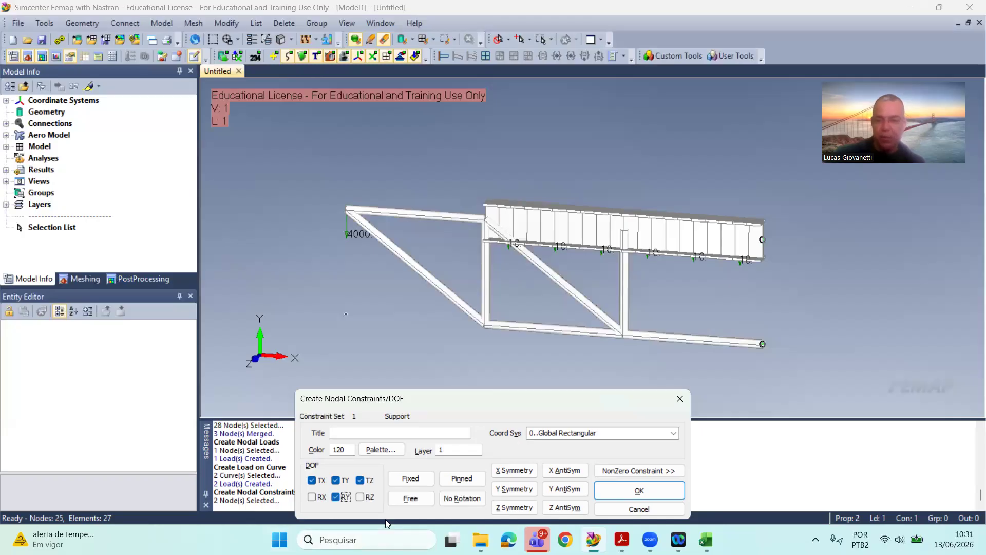
click(638, 491)
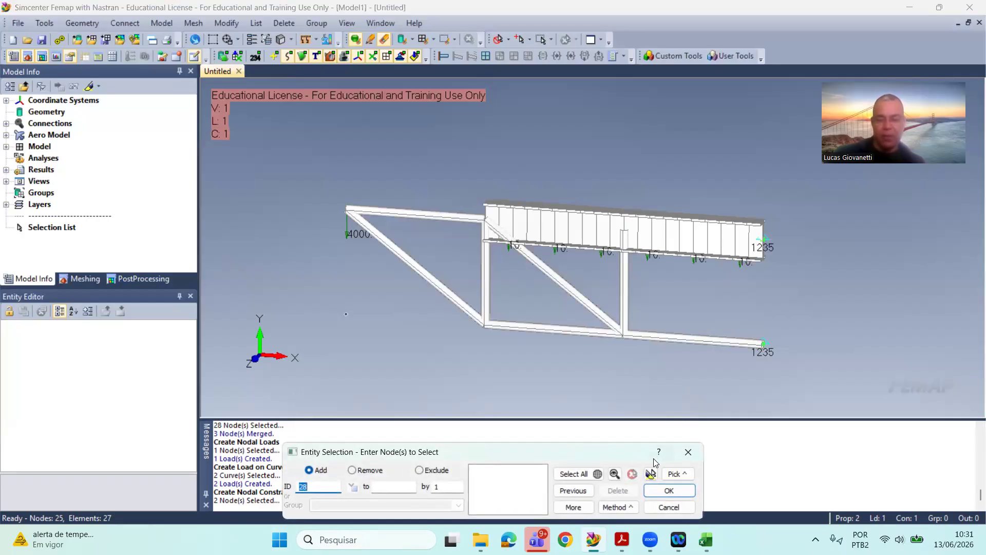
click(660, 507)
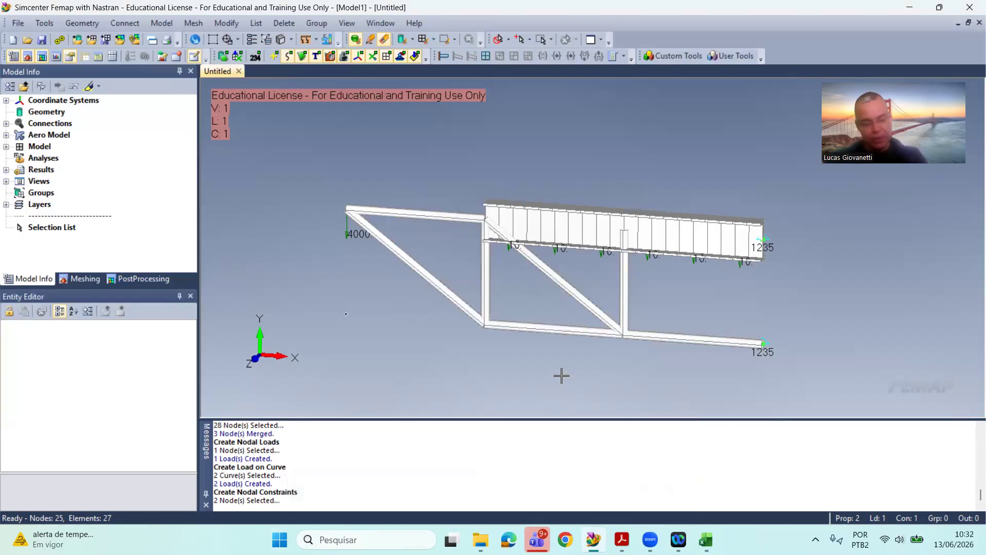
key(ctrl+z)
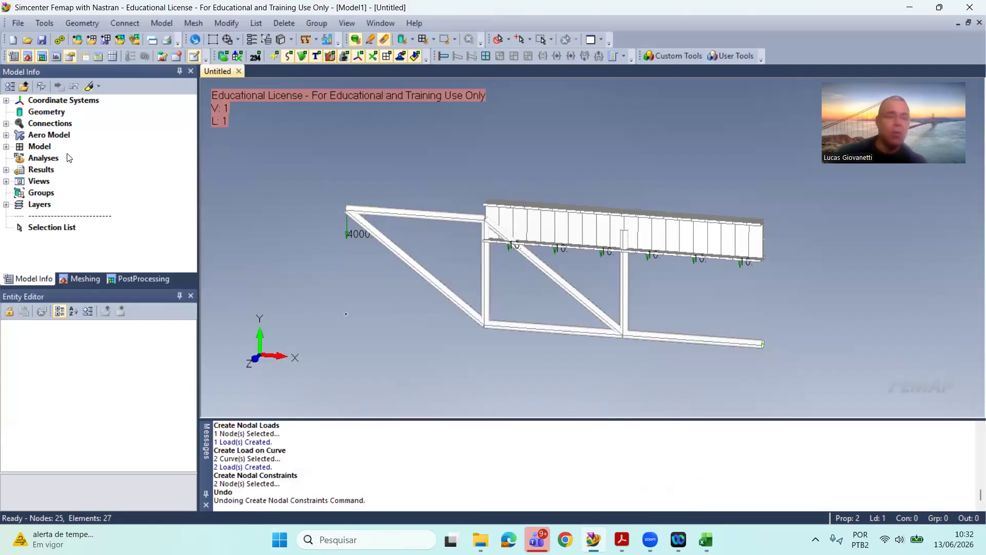
Step: Create a new standard constraint set titled Support in the model
click(7, 147)
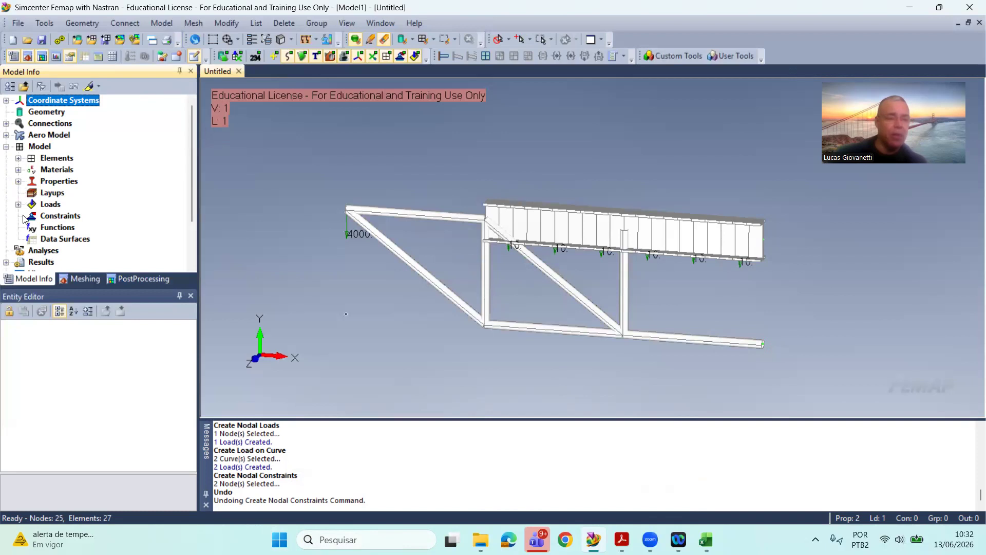
click(57, 227)
click(63, 216)
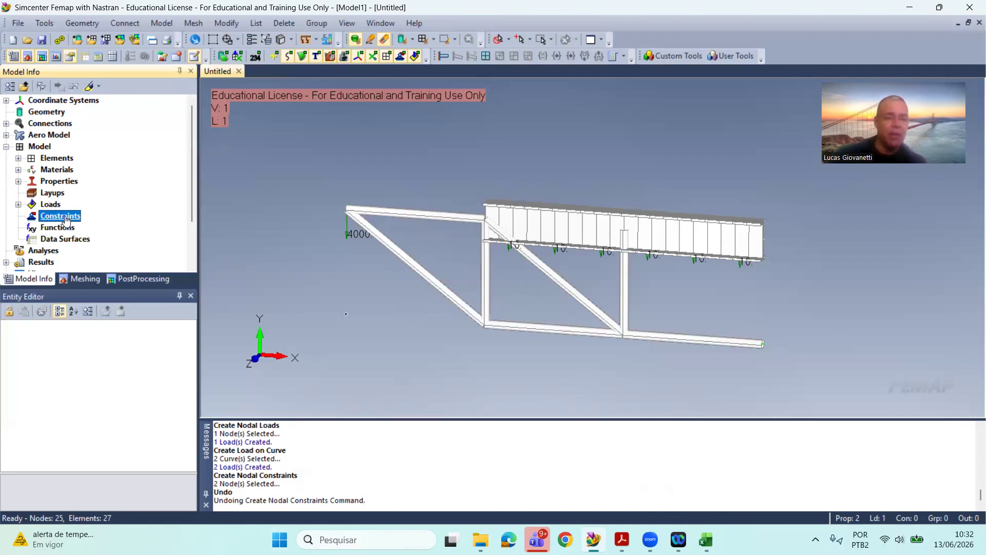
right_click(64, 220)
click(122, 225)
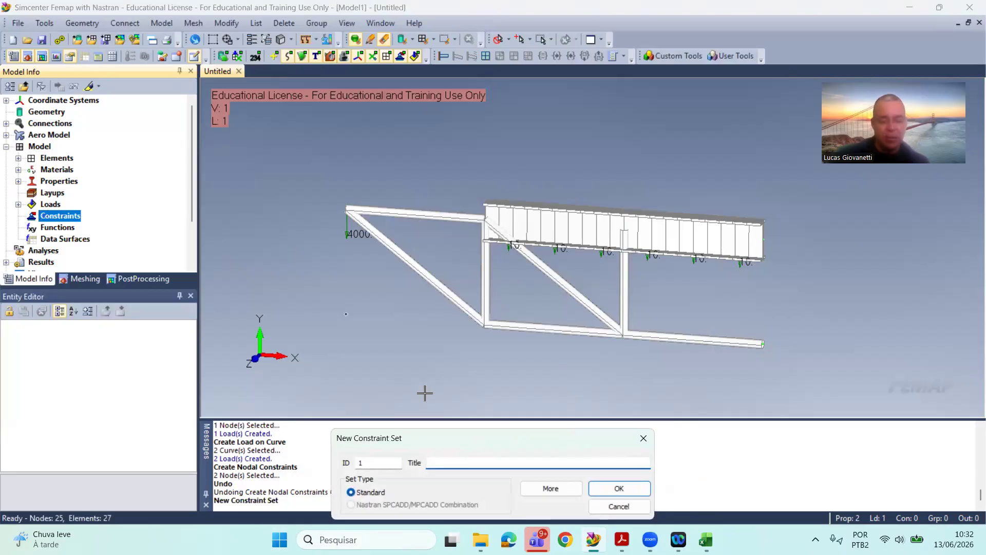
text(So)
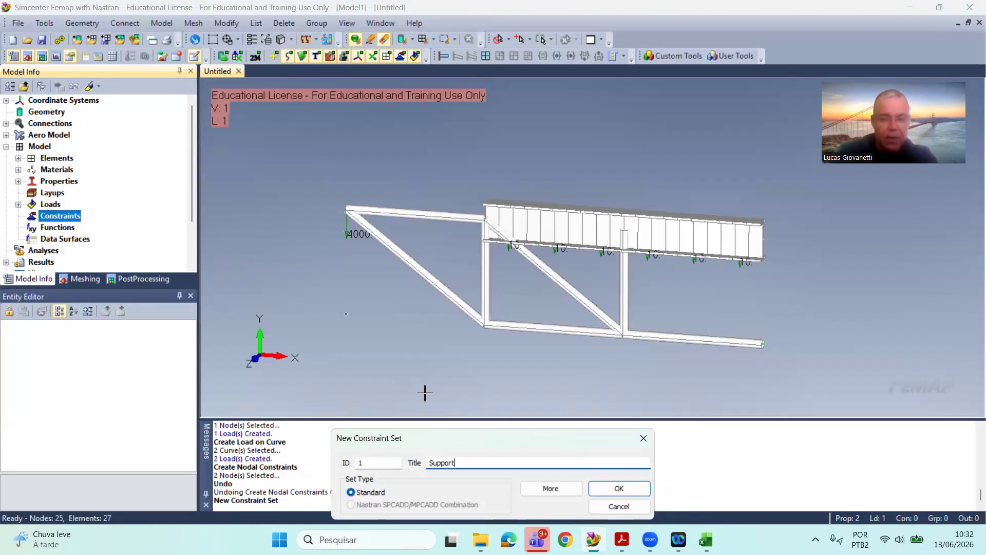
key(Return)
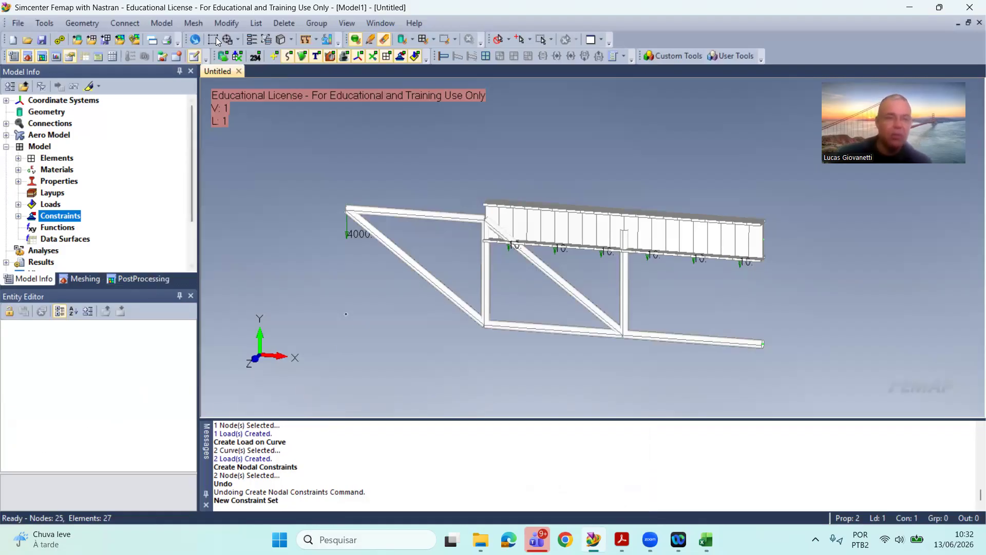
Step: Constrain TX, TY, TZ and RX at the supported end nodes of the I-section beam and the lower chord
click(161, 23)
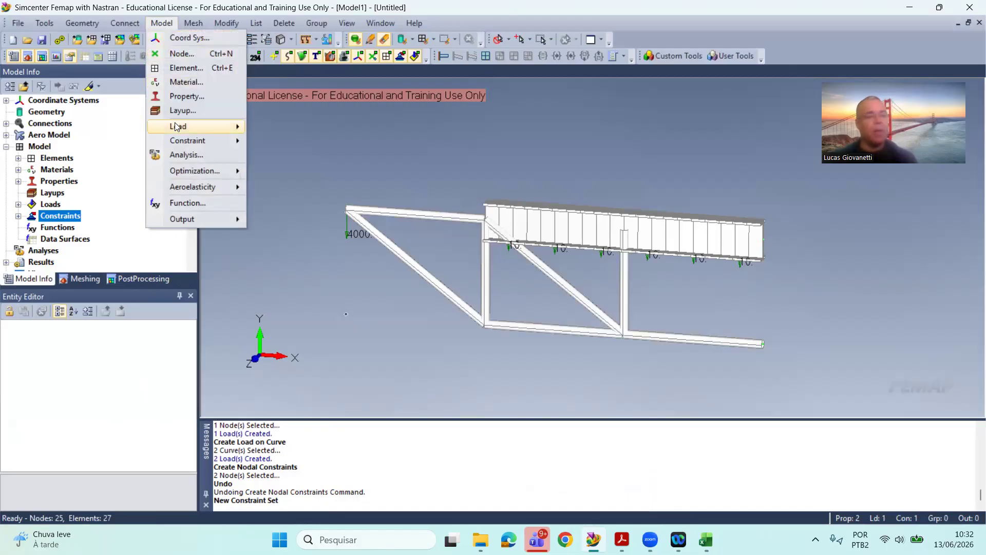
mouse_move(193, 127)
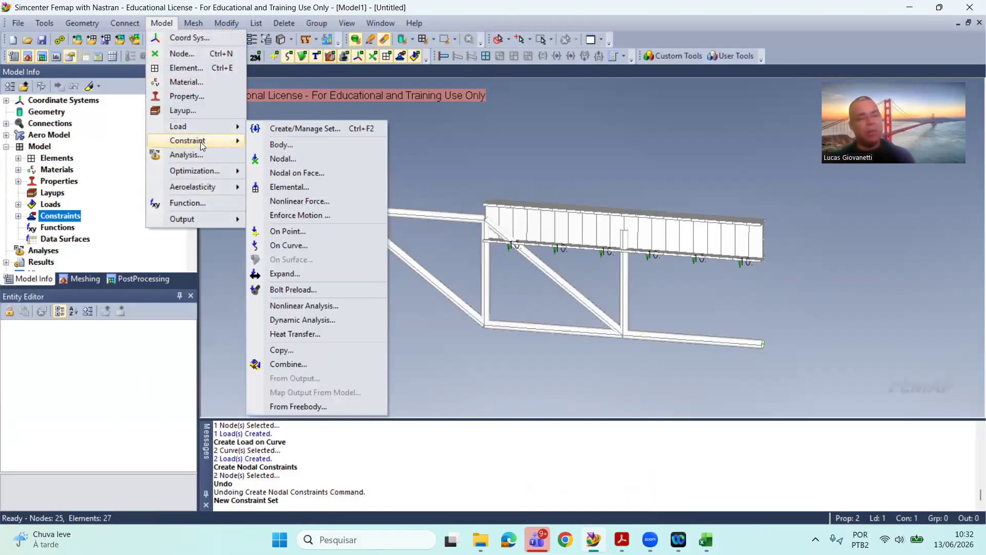
click(299, 157)
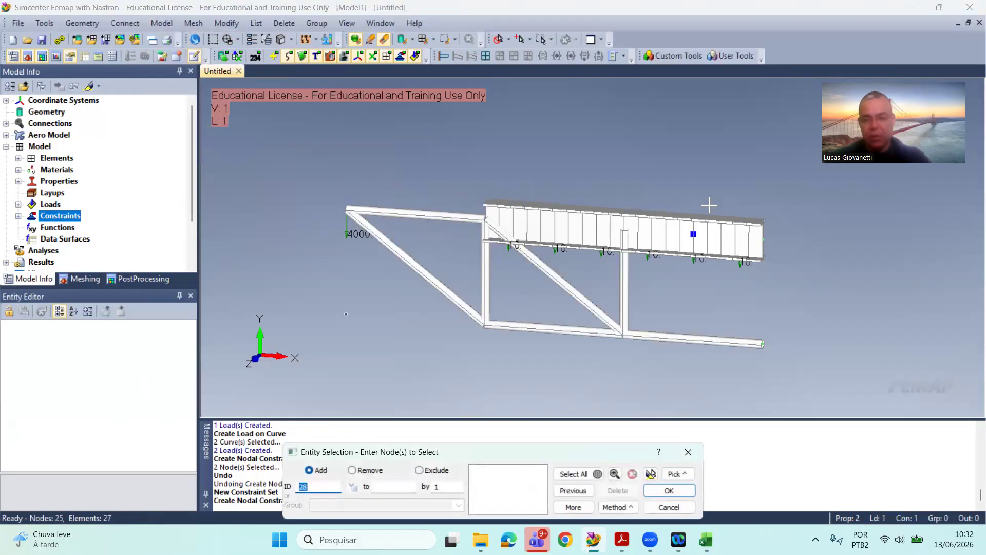
click(765, 233)
click(816, 349)
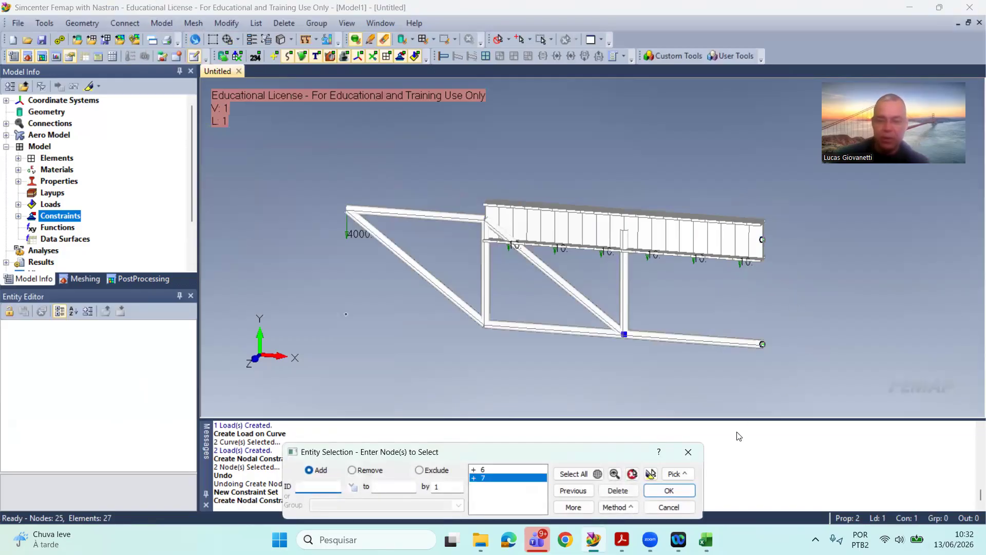
click(676, 491)
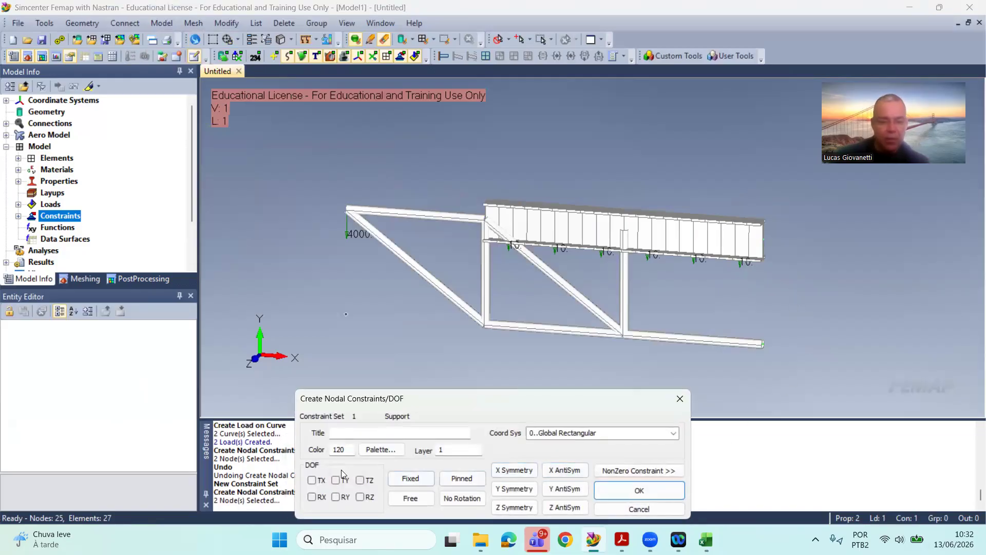
click(336, 479)
click(360, 480)
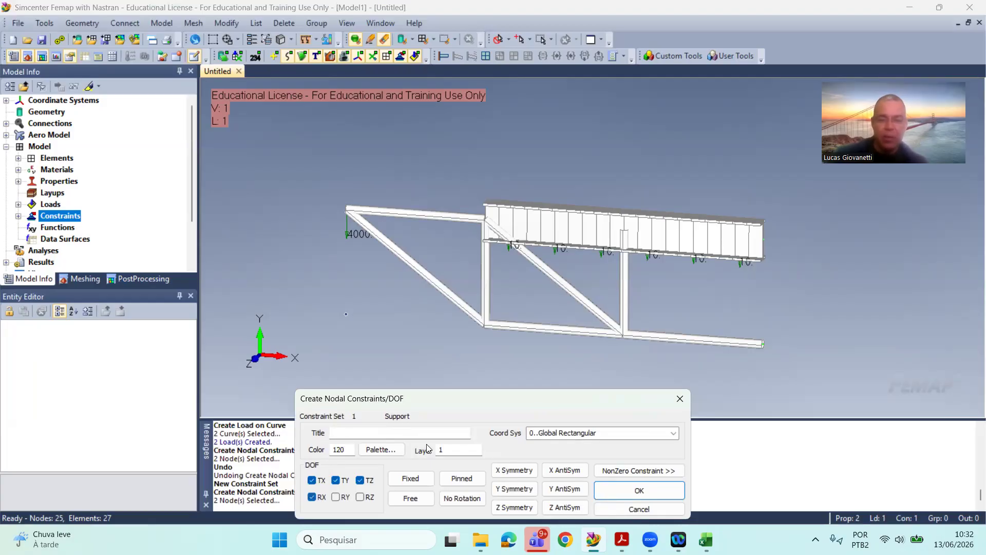
click(648, 490)
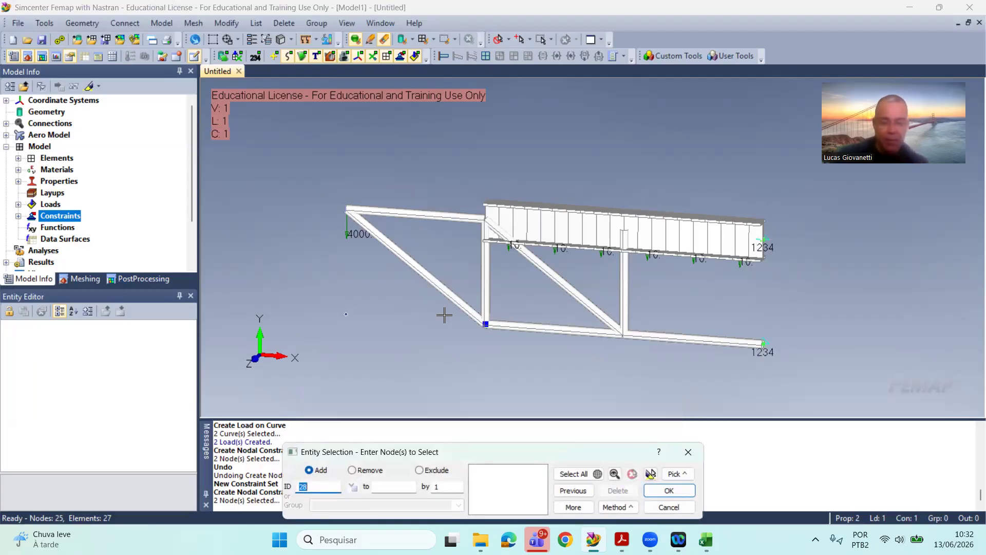
Step: Constrain only TZ at the five remaining truss joint nodes, 1 to 5
click(737, 356)
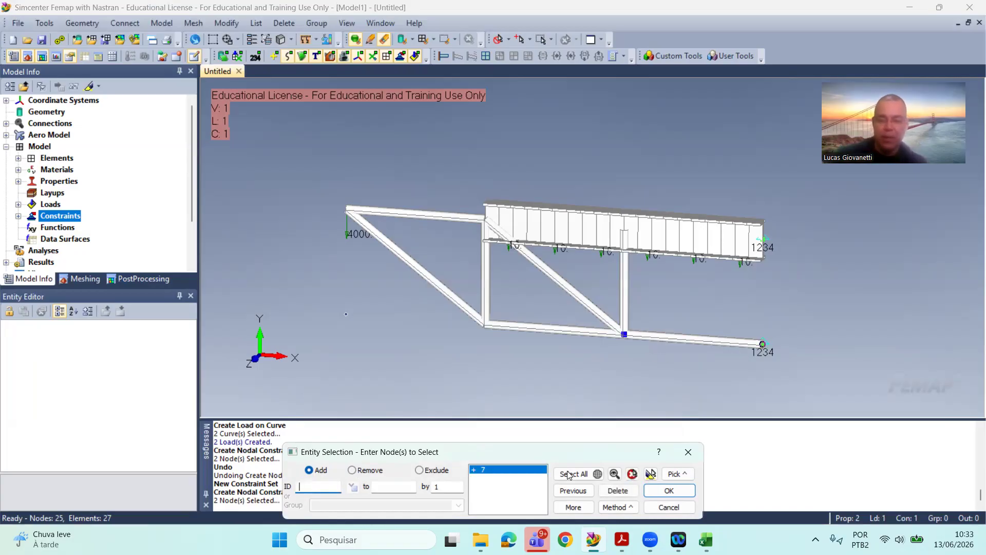
click(619, 491)
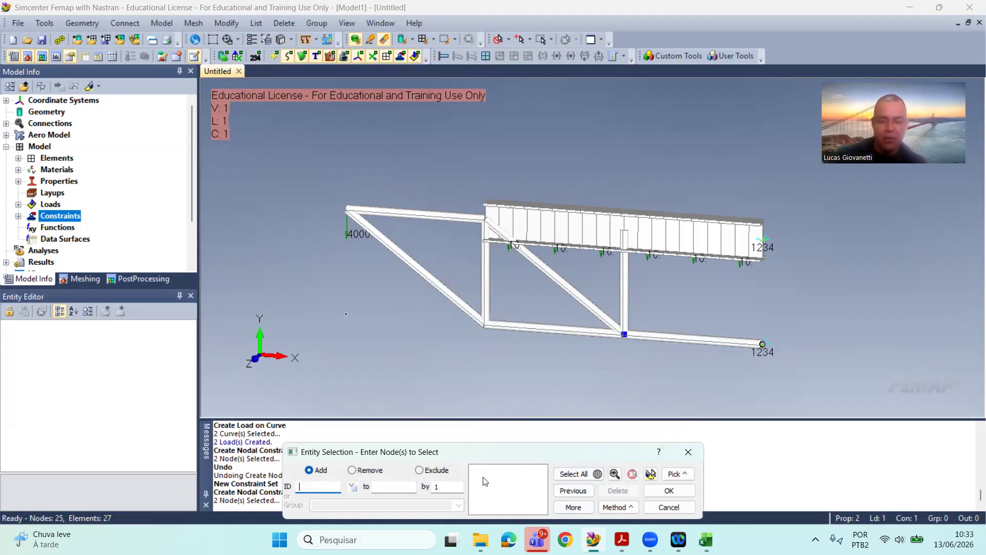
click(654, 323)
click(531, 334)
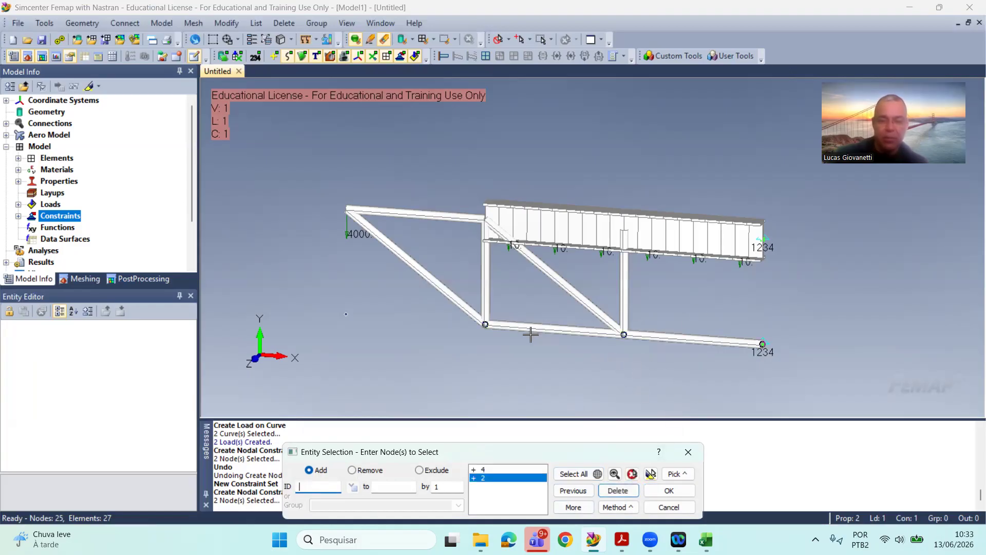
click(381, 245)
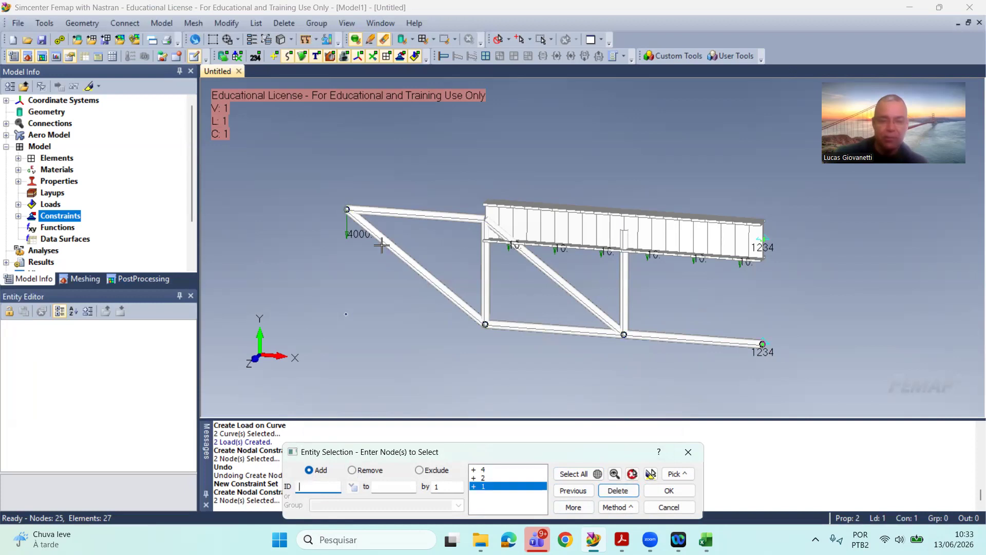
click(426, 230)
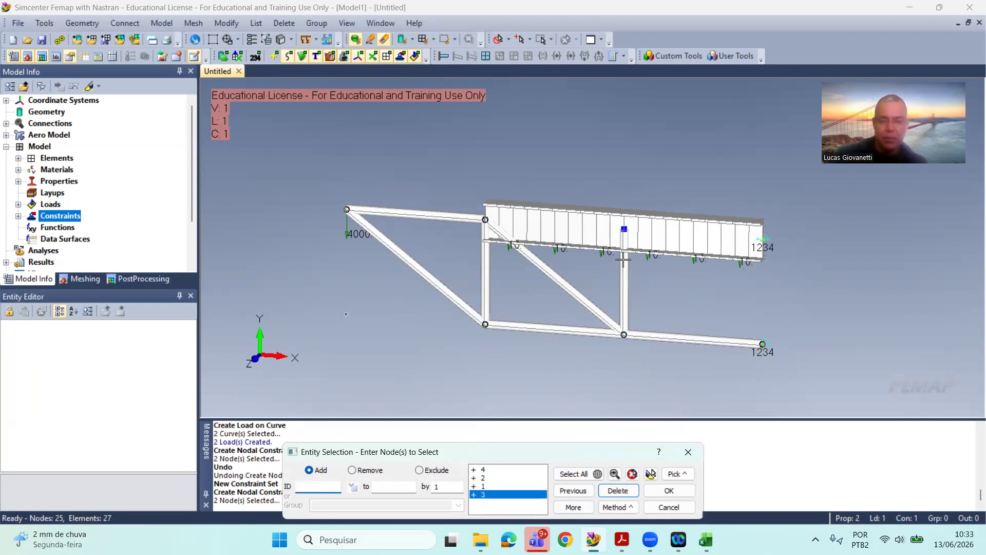
click(624, 229)
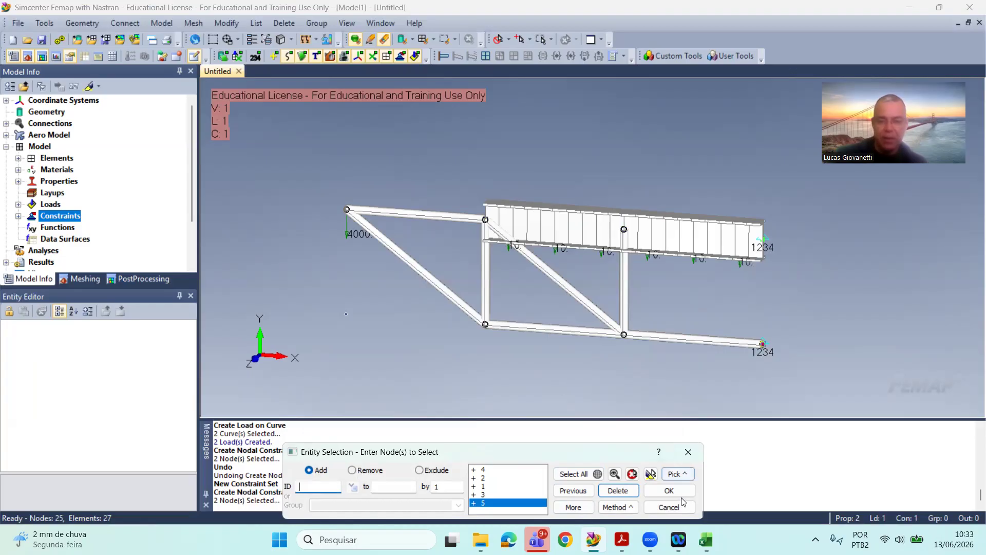
click(668, 490)
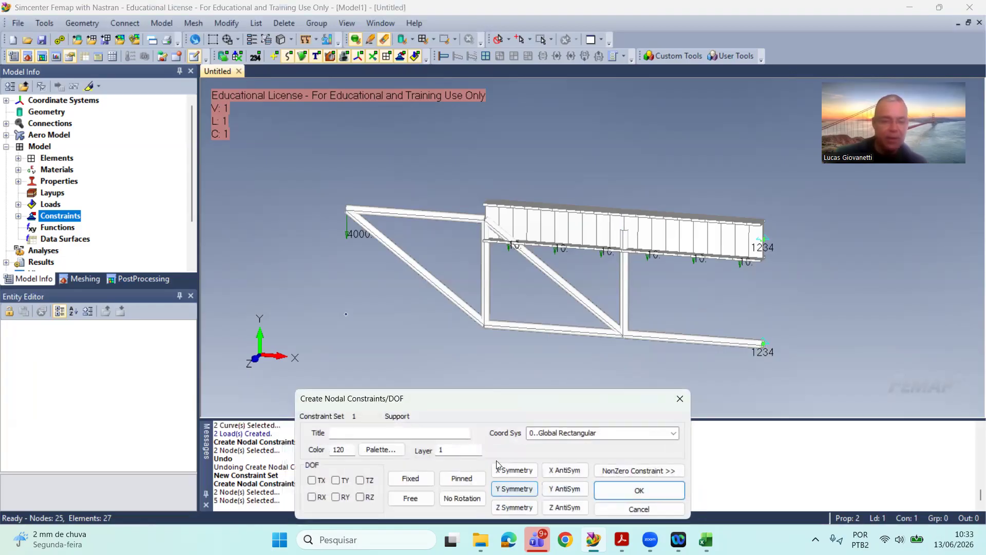
click(360, 480)
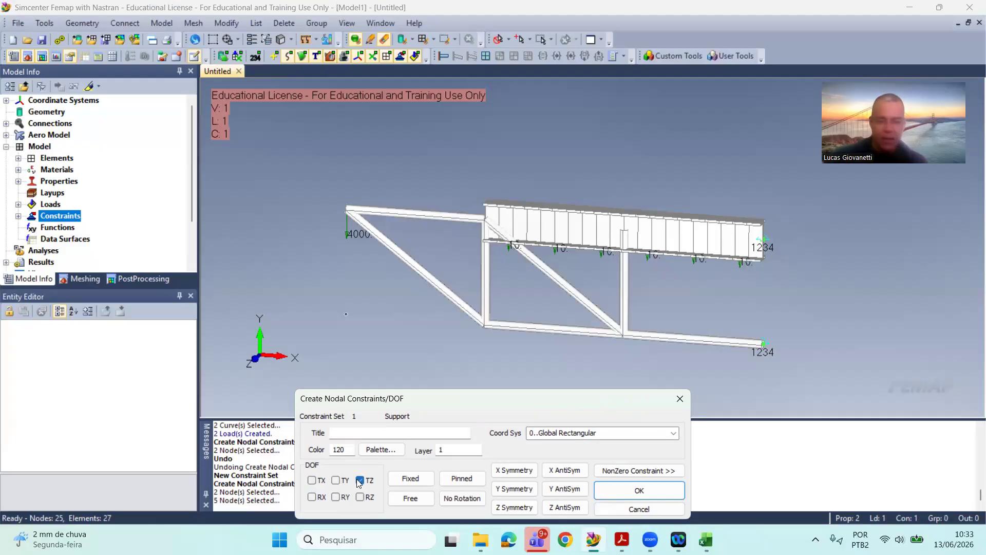
click(619, 494)
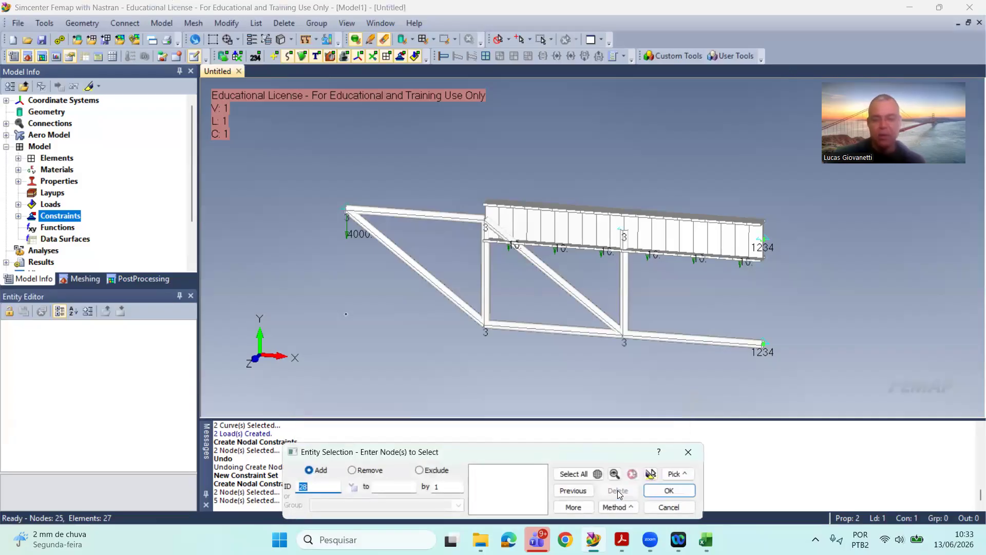
click(669, 506)
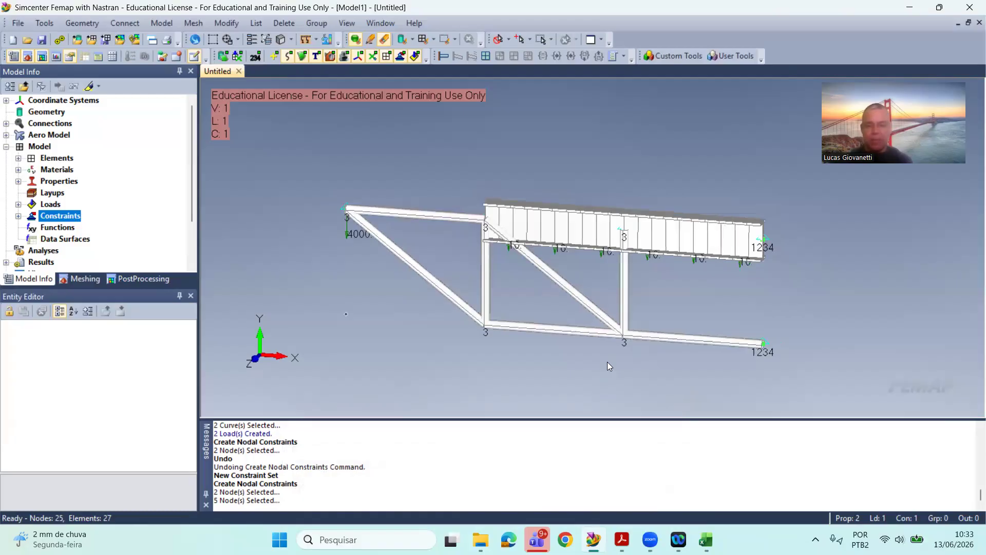
Step: Create an untitled Simcenter Nastran Static analysis set with the integrated solver and run the analysis
scroll(607, 361, up, 1)
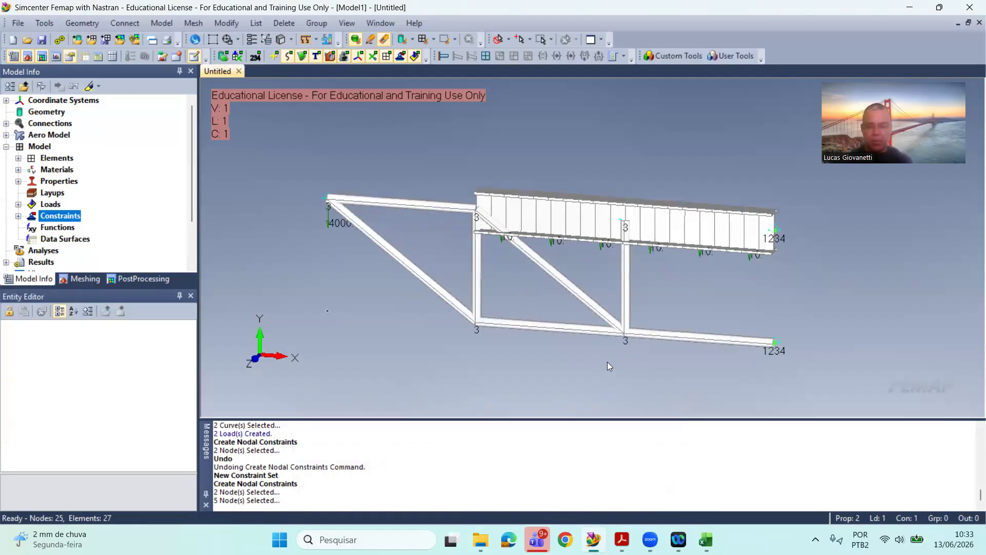
scroll(607, 362, down, 1)
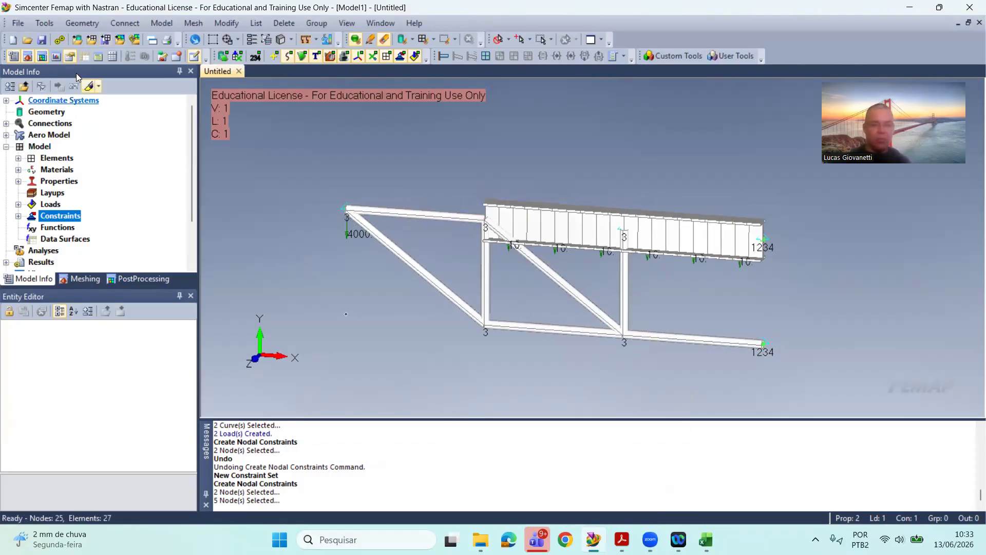
click(19, 23)
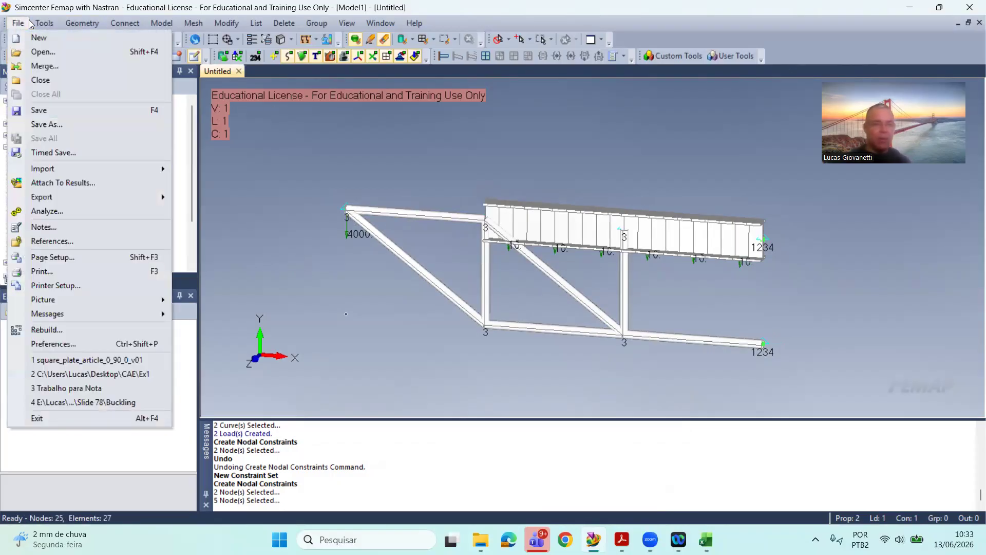
click(47, 211)
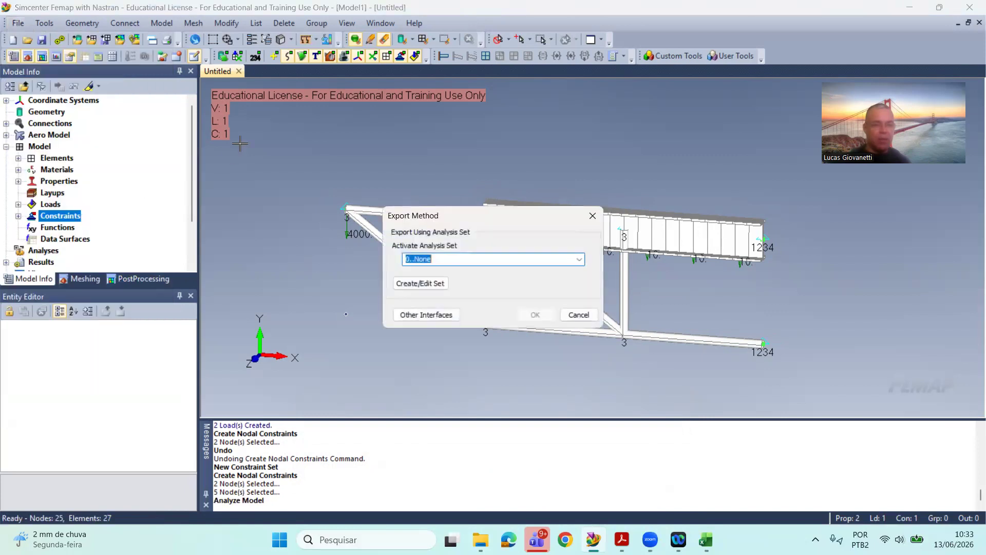
click(420, 283)
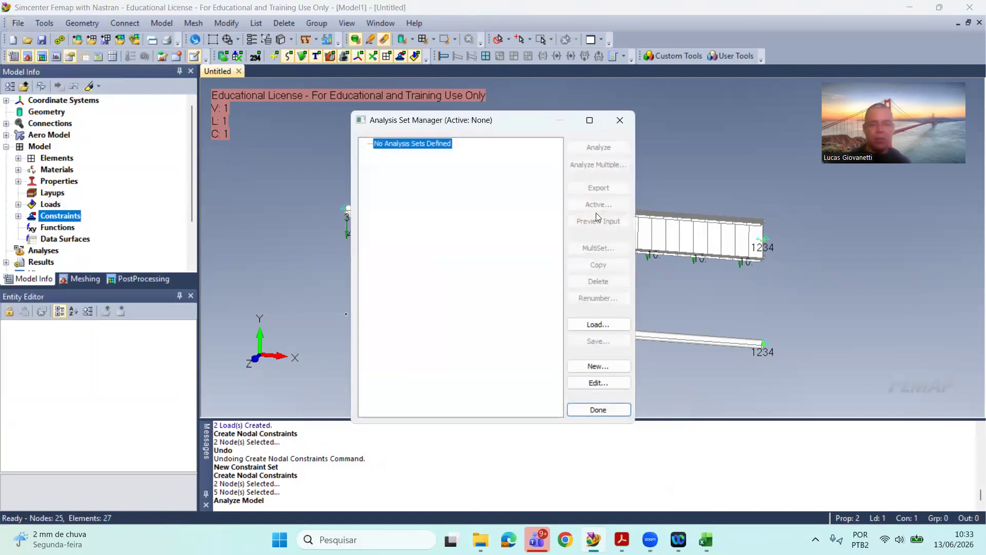
click(597, 366)
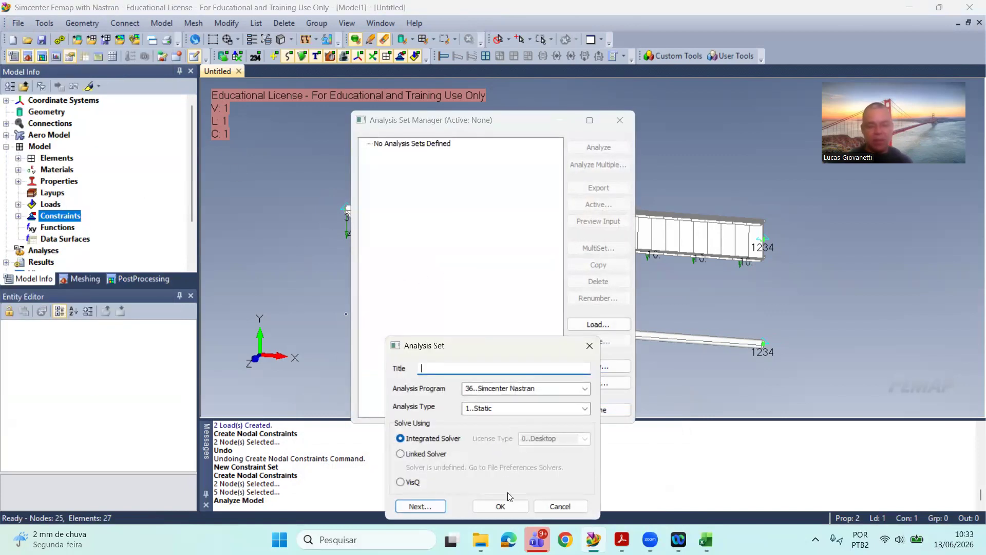
click(500, 505)
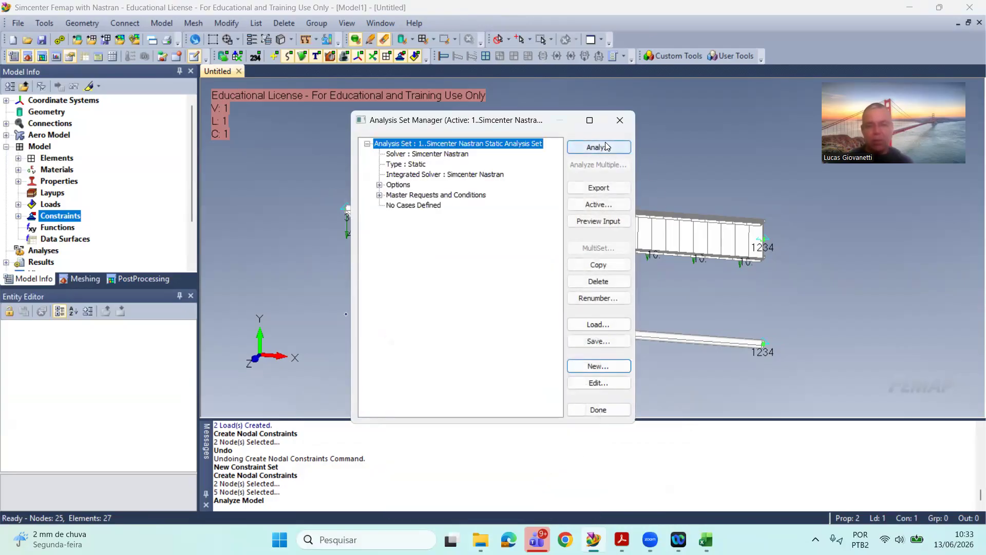
click(599, 147)
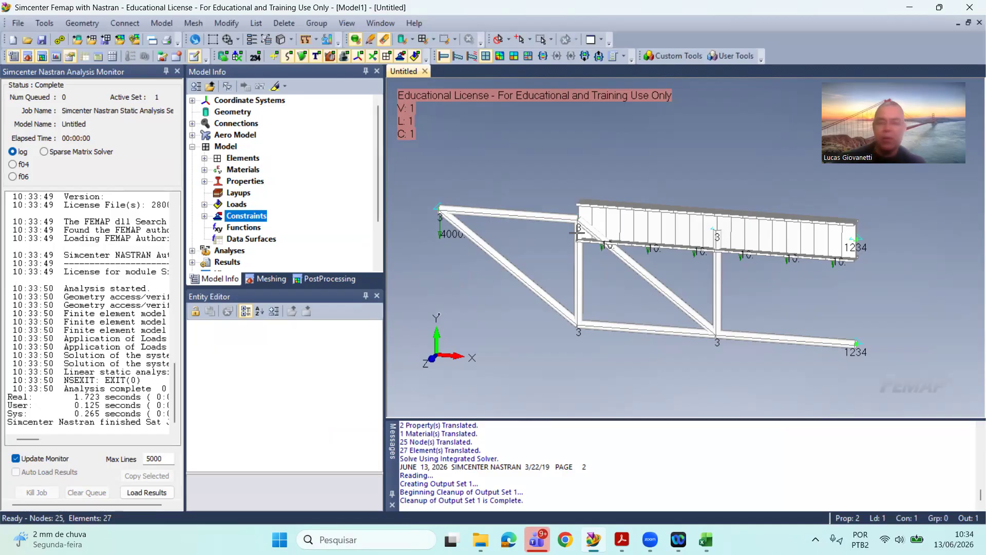
Step: Set the view's deformed style to Deform and its contour style to Contour
scroll(662, 198, up, 1)
scroll(662, 198, down, 2)
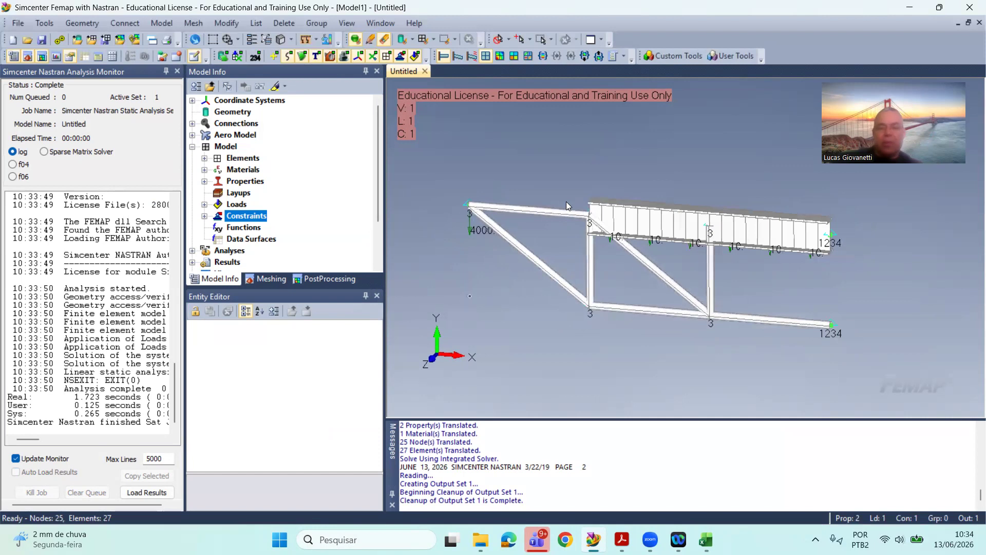
middle_drag(601, 165, 603, 175)
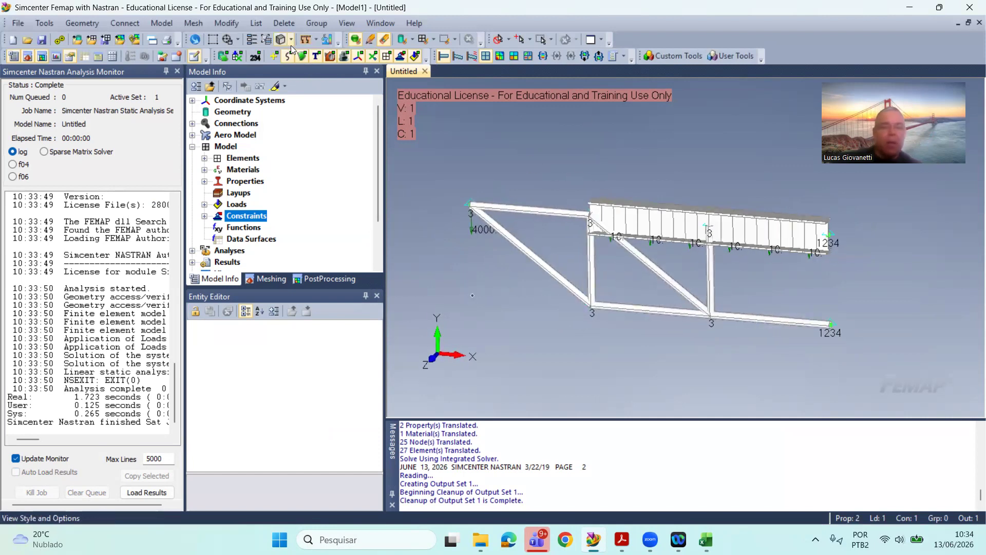
click(252, 40)
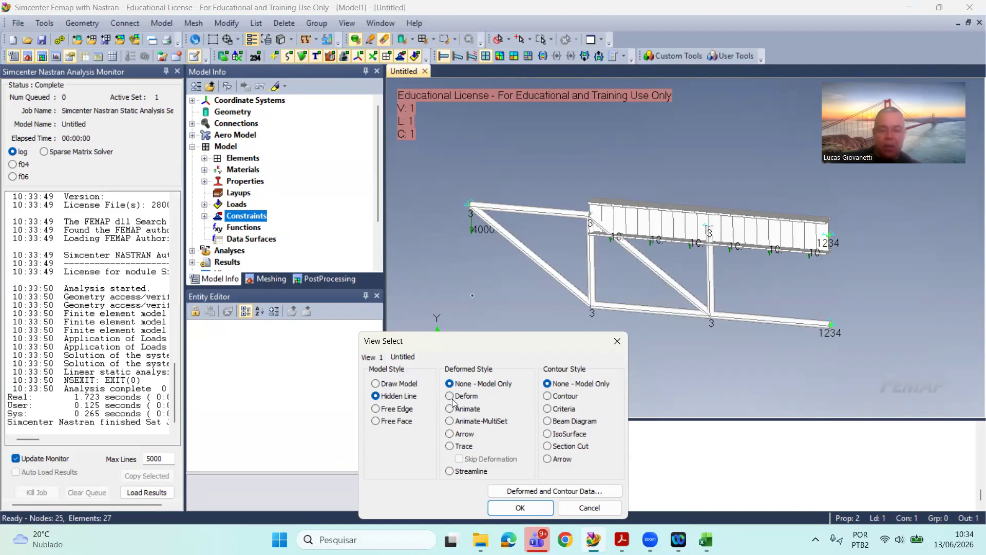
click(556, 396)
click(450, 397)
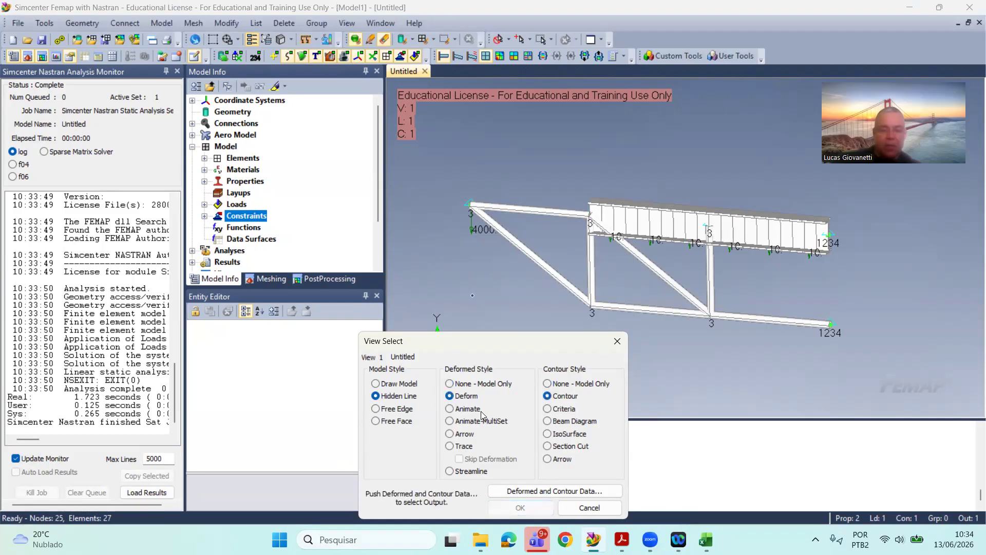
Step: Contour the deformed structure with the Beam EndB Max Comb Stress output vector and inspect the plot
click(588, 491)
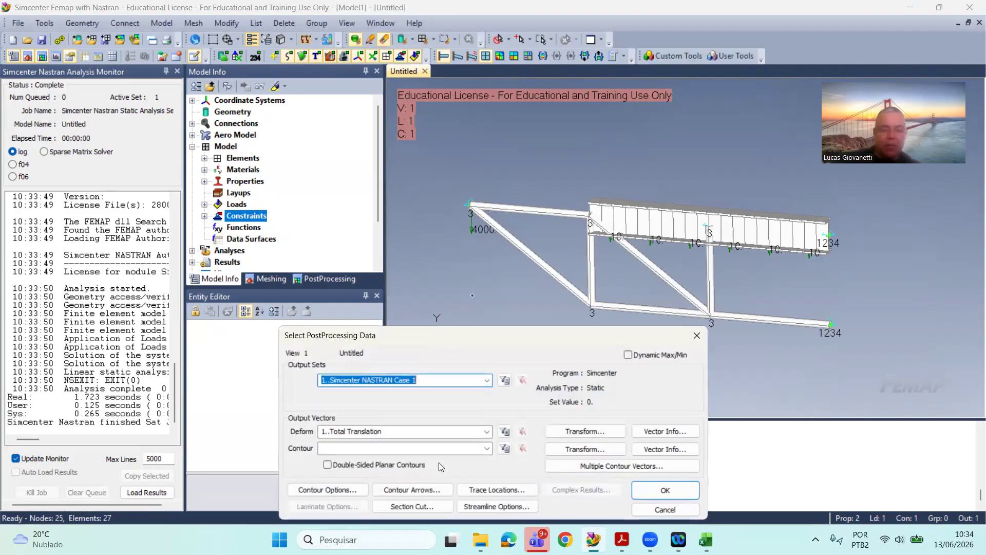
click(486, 448)
scroll(411, 361, down, 7)
scroll(411, 361, down, 3)
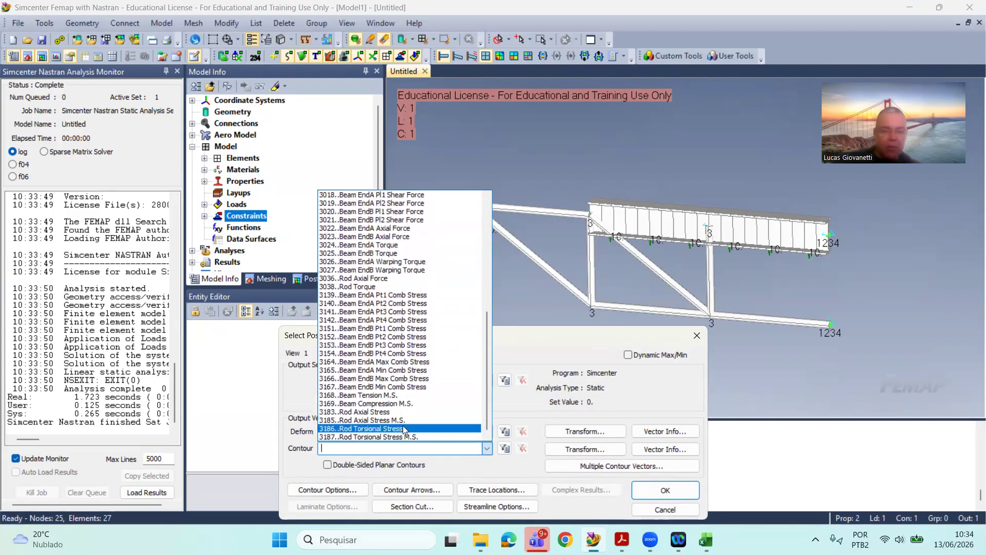
click(432, 381)
click(665, 490)
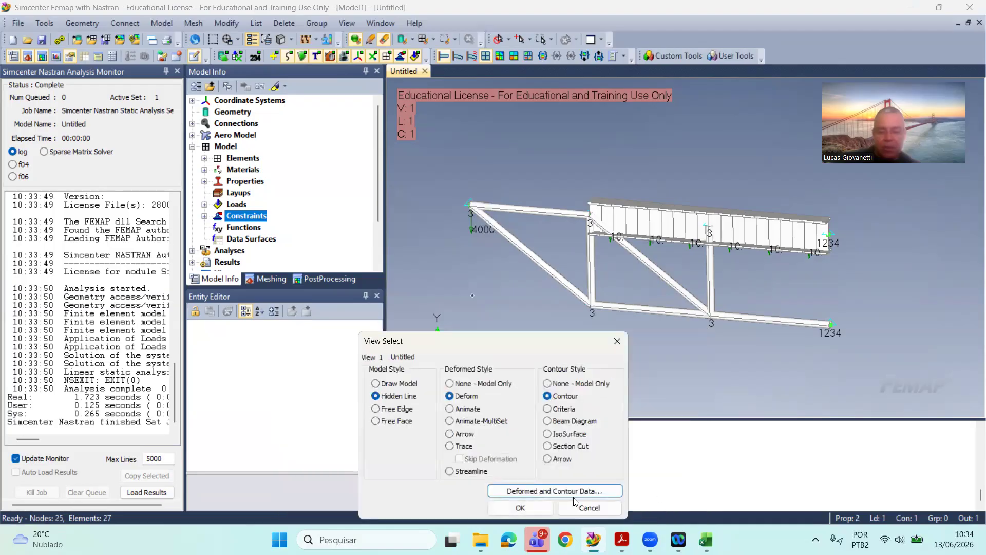
click(550, 504)
middle_drag(660, 347, 665, 307)
scroll(664, 307, up, 2)
scroll(665, 307, down, 1)
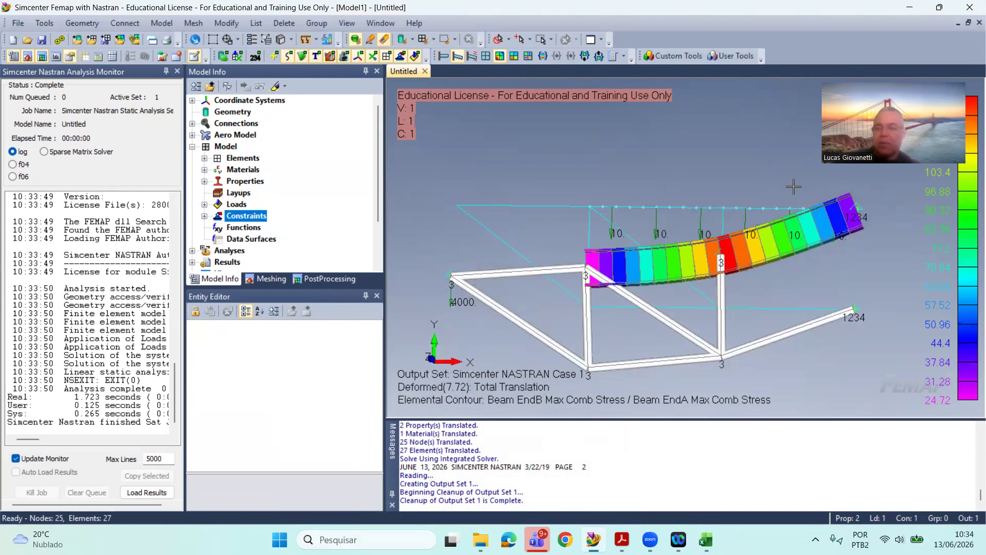
middle_drag(598, 241, 597, 268)
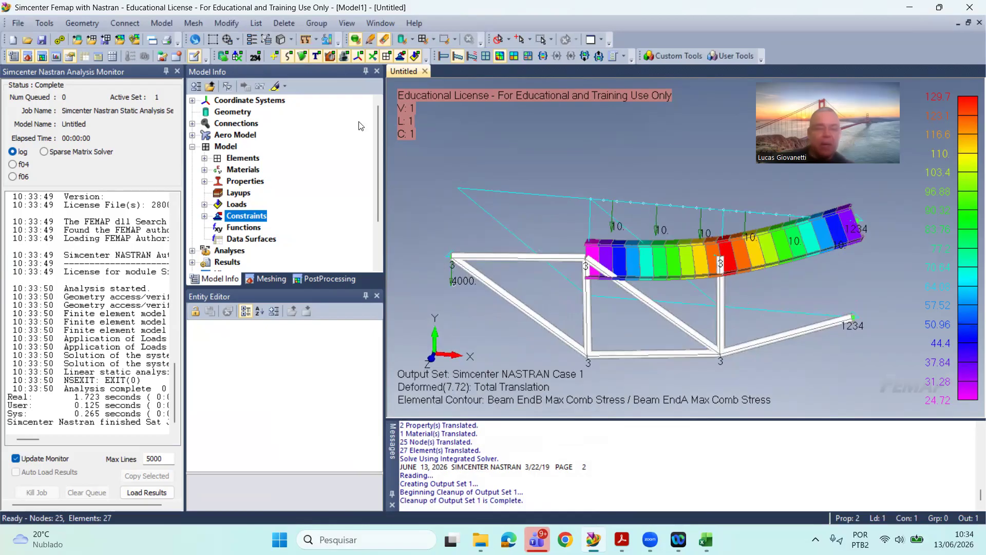
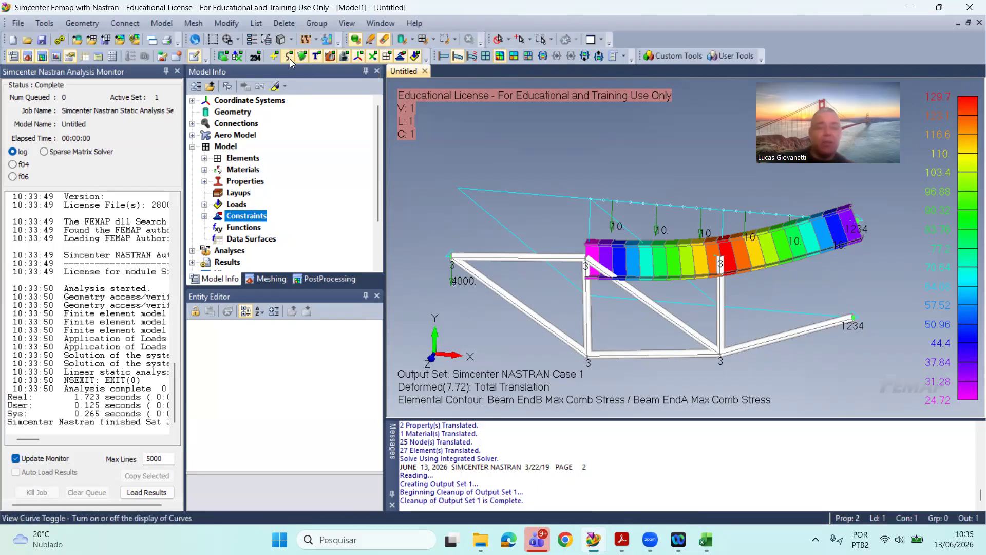
Step: Hide every entity type in the view except the elements, leaving only the contoured structure displayed
click(288, 57)
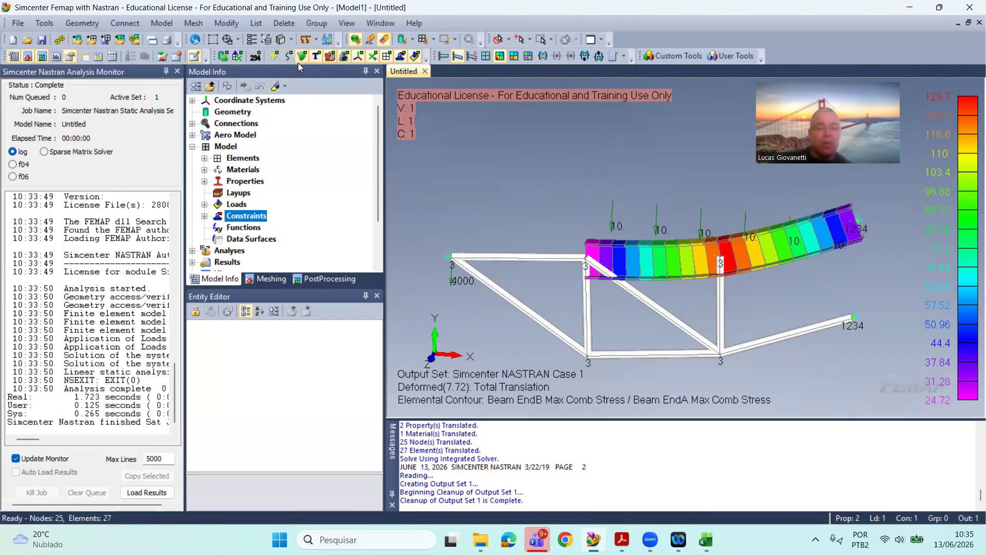
right_click(404, 57)
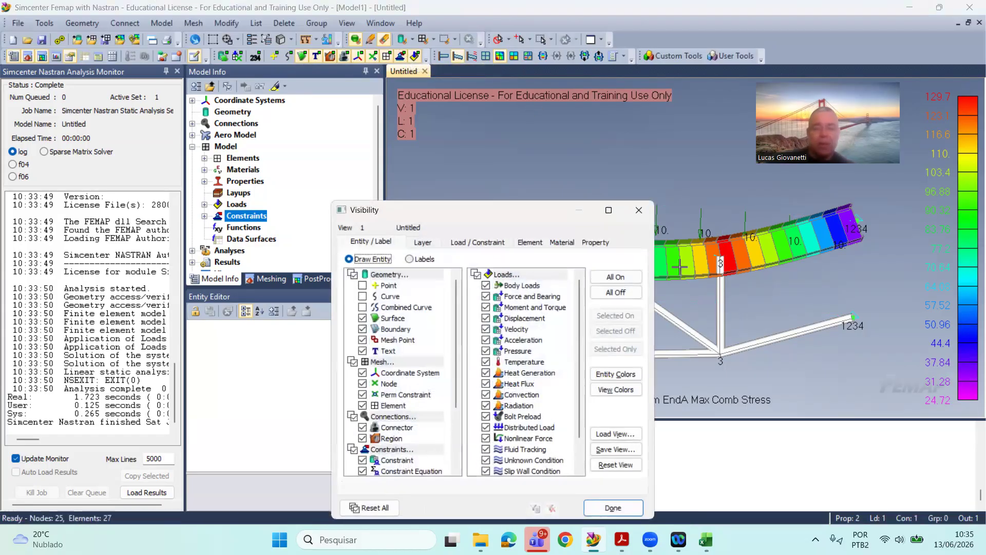
click(627, 292)
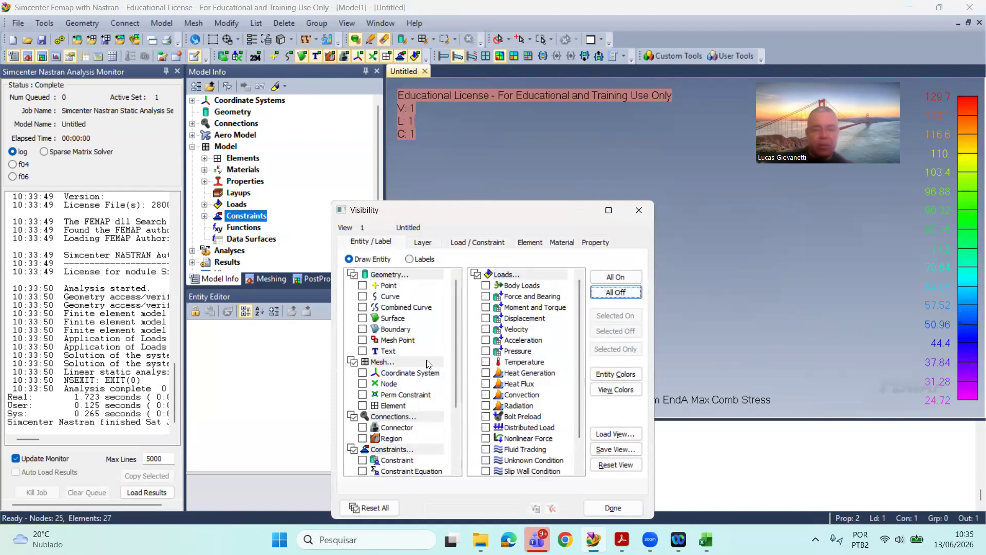
click(369, 405)
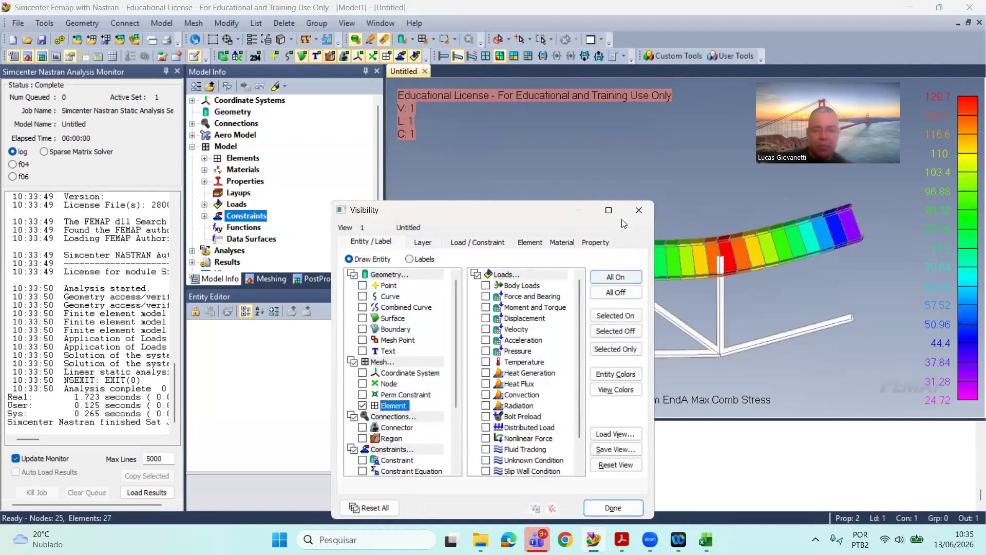
click(637, 210)
mouse_move(643, 215)
middle_down()
mouse_move(626, 261)
mouse_move(646, 218)
mouse_move(639, 211)
mouse_move(627, 225)
middle_up()
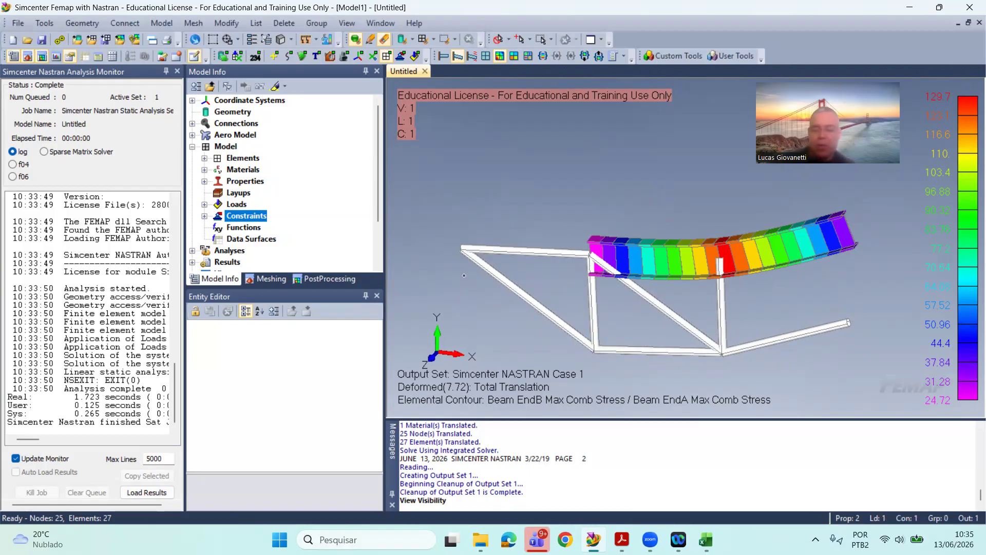
Step: Switch to the Excel workbook and enter the labels "MS =" in D8 and "smax =" in D10
key(alt+Tab)
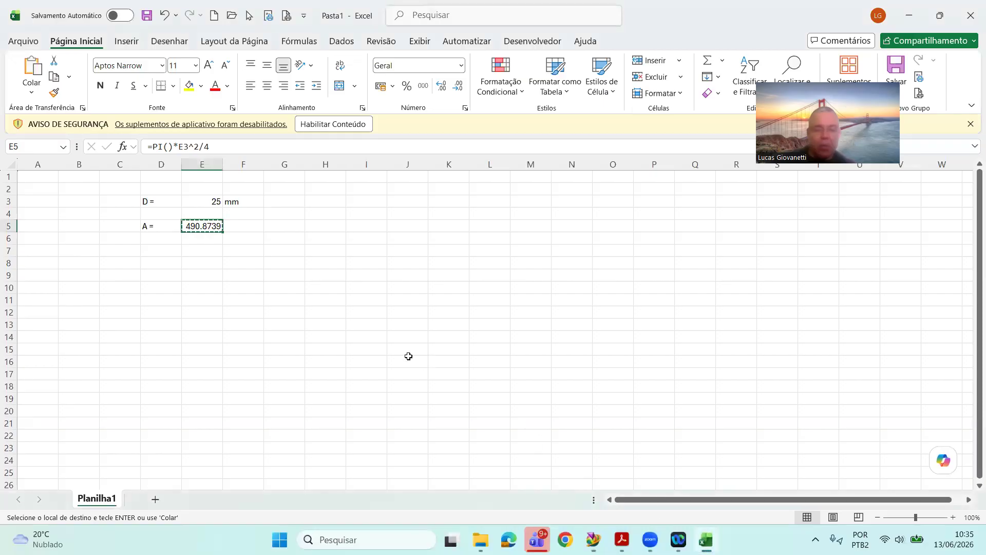
click(158, 261)
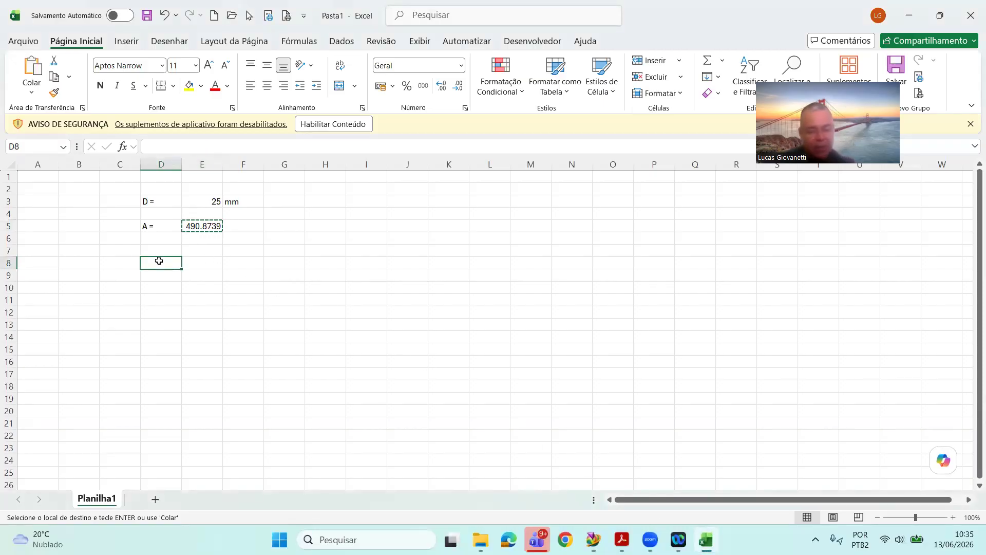
text(M)
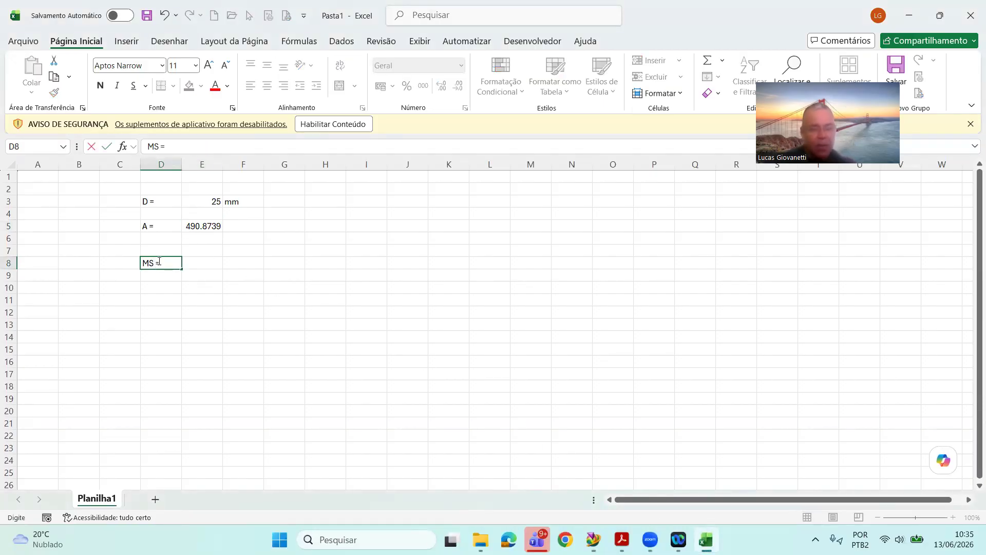
text(S =)
key(Return)
key(Return)
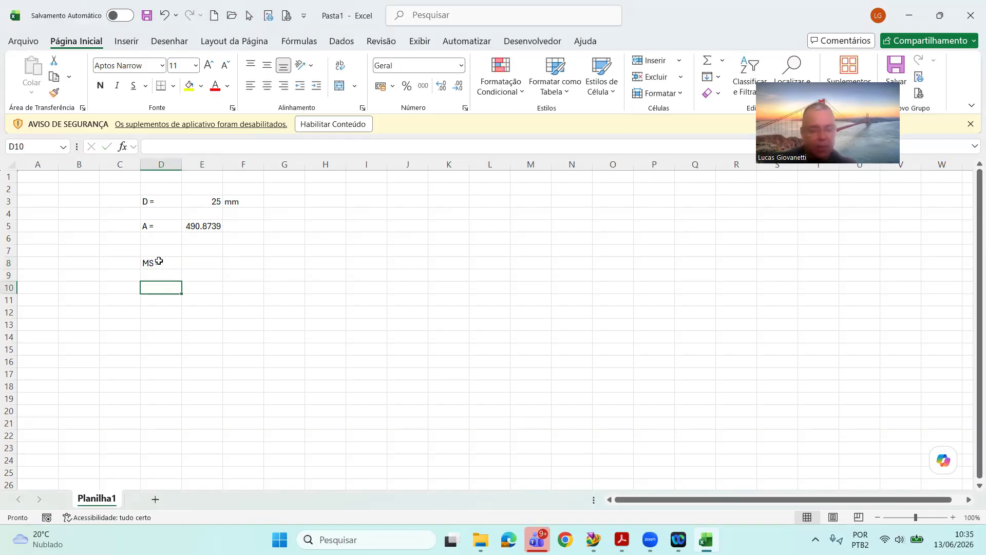
text(s)
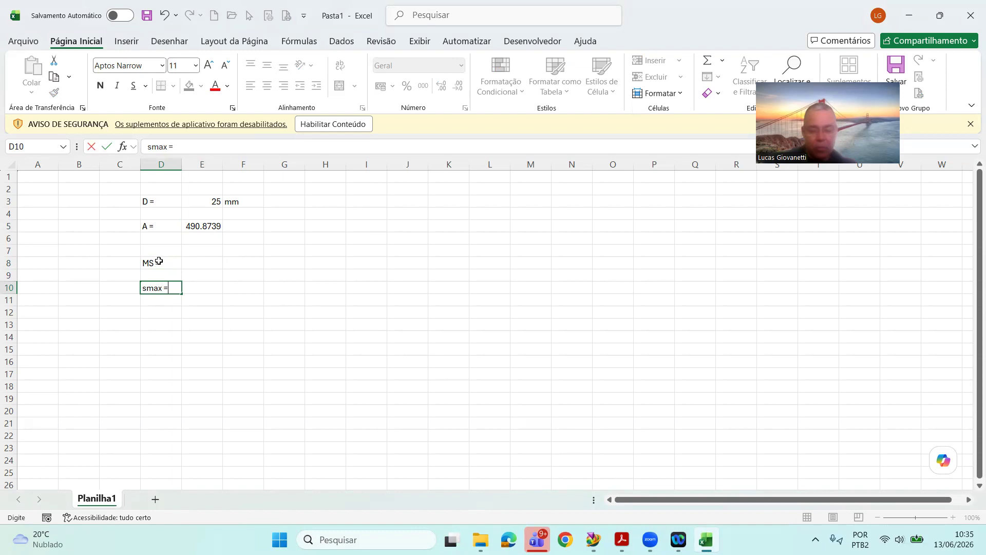
text(max =)
key(Return)
Step: Check the maximum stress on the Femap contour legend and enter it in the workbook as 129.7 in E10, with MPa in F10
key(alt+Tab)
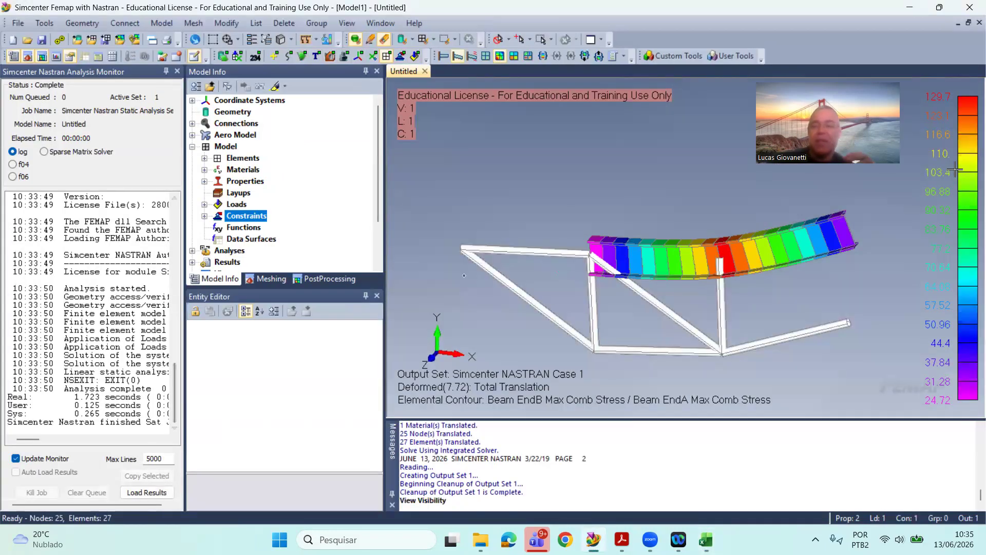
key(alt+Tab)
click(214, 287)
text(129)
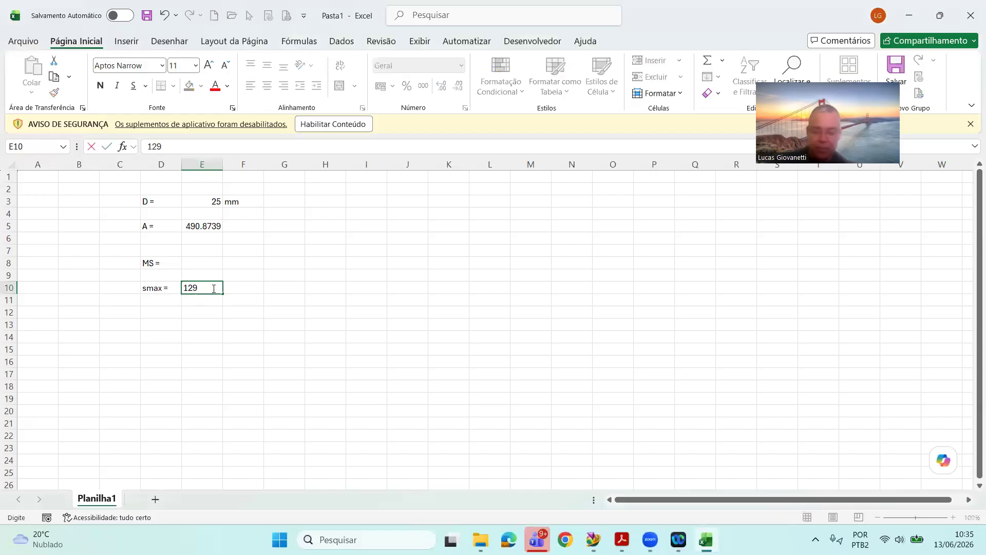
text(.7)
key(Return)
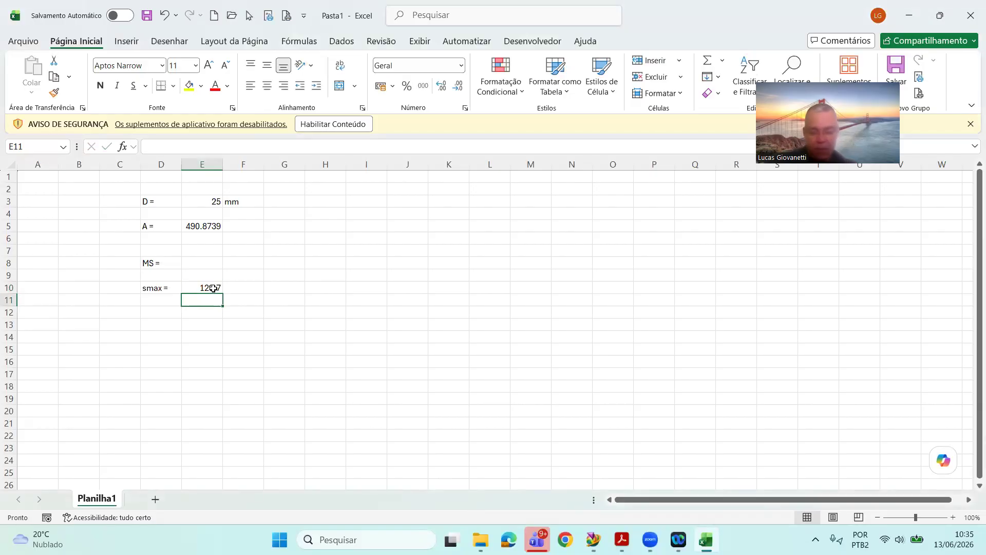
key(Up)
key(Right)
text(M)
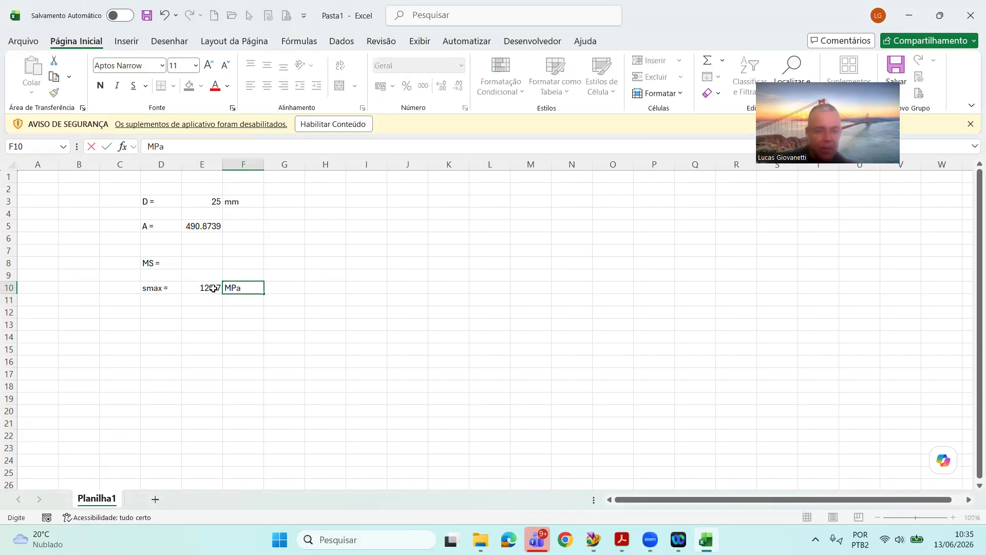
key(Return)
Step: Enter the label "se =" in D12 and set its letter s in the Symbol font to show sigma
key(Left)
key(Left)
key(Down)
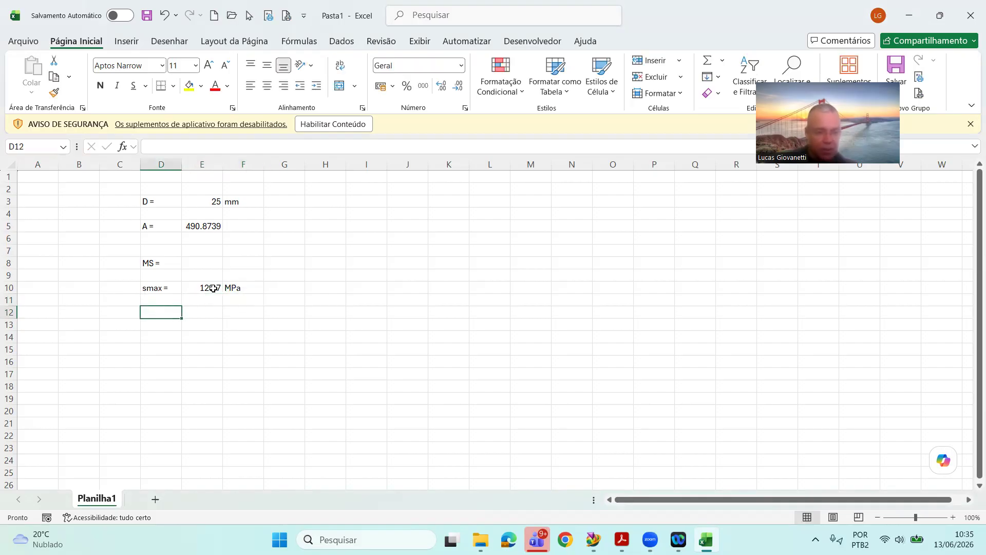
text(se =)
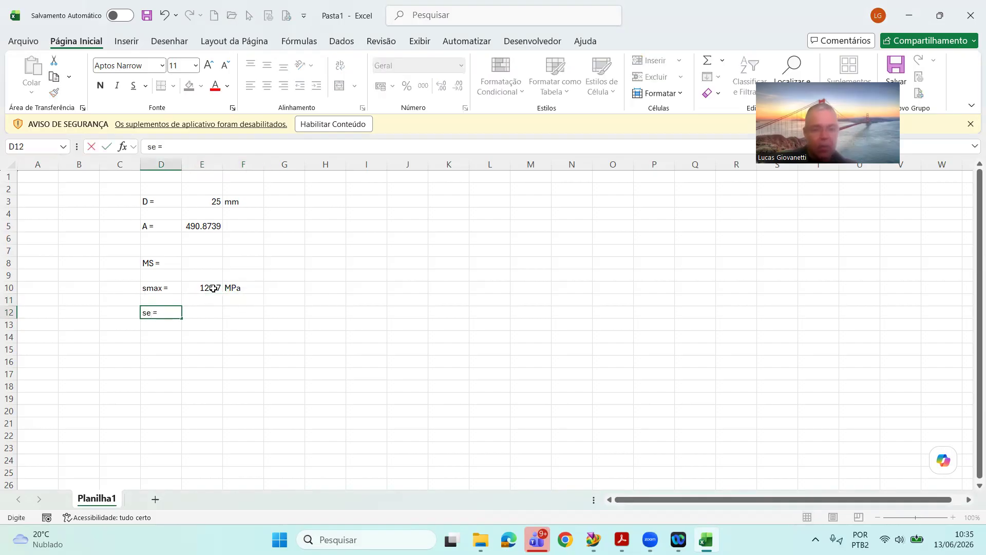
key(Return)
key(Up)
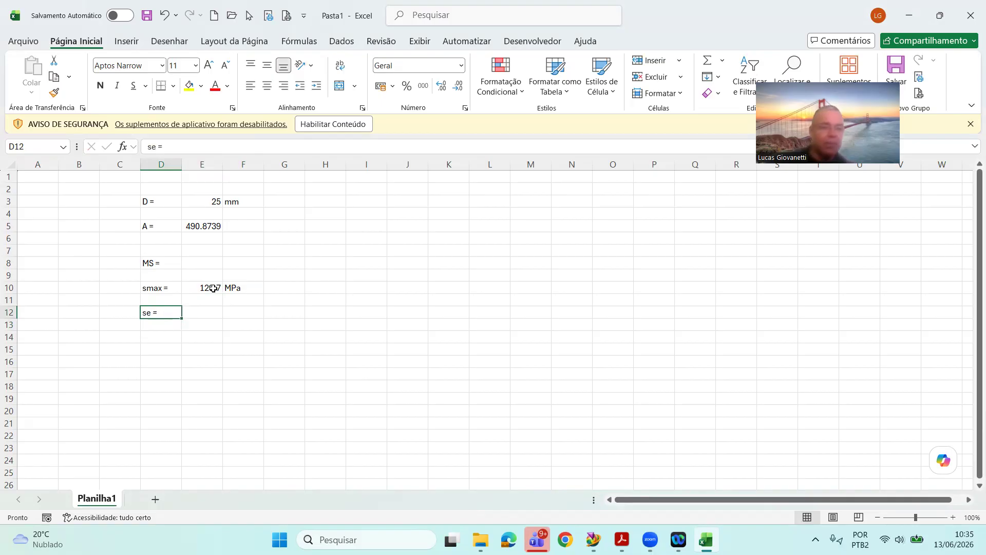
click(154, 145)
click(134, 65)
text(Symbol)
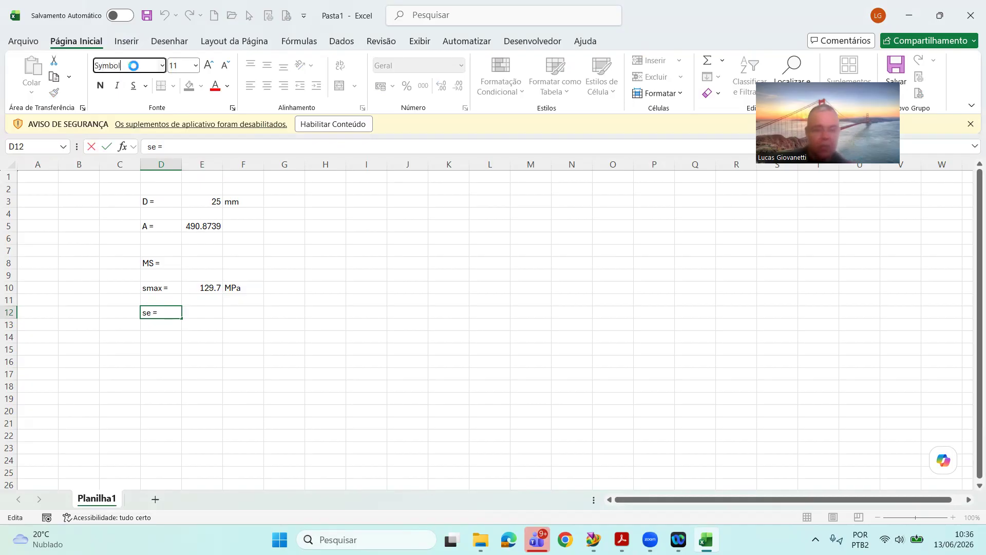
key(Return)
click(242, 354)
Step: Enter the σe stress value 400 in E12 and its unit MPa in F12
click(199, 317)
text(4000)
key(BackSpace)
key(Return)
key(Up)
key(Right)
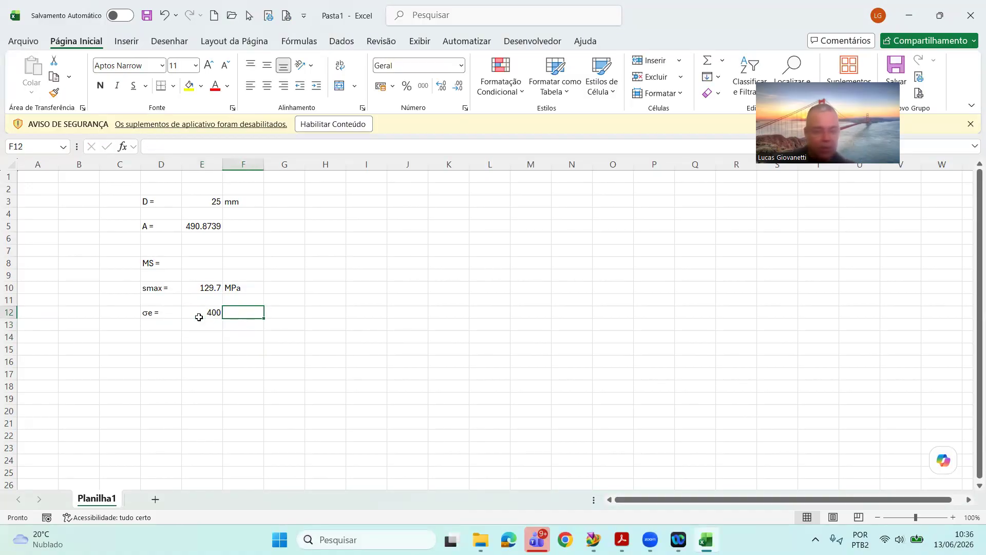
text(MP)
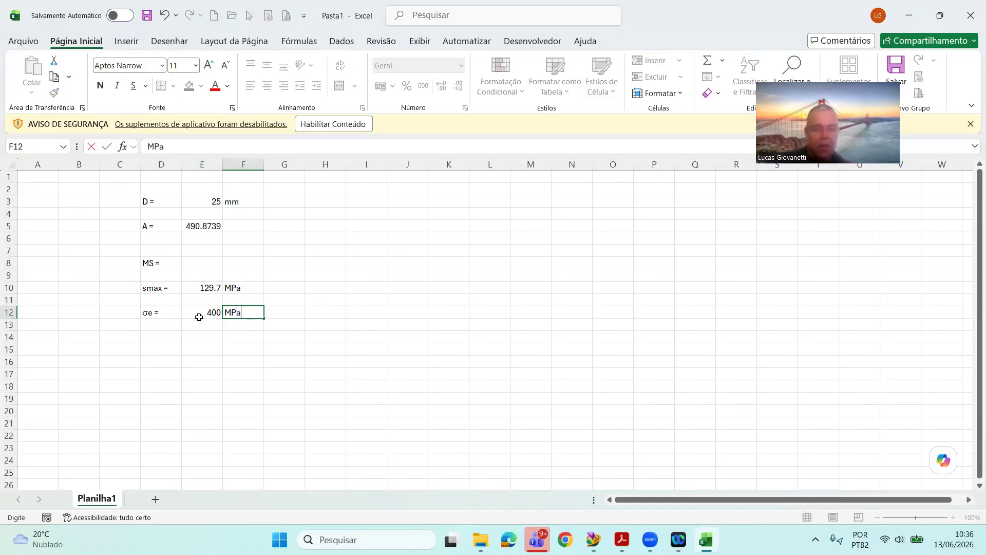
text(a)
key(Return)
Step: Calculate the margin of safety in E8 with the formula =(E12/E10-1)
key(Up)
key(Up)
key(Up)
key(Up)
key(Up)
key(Left)
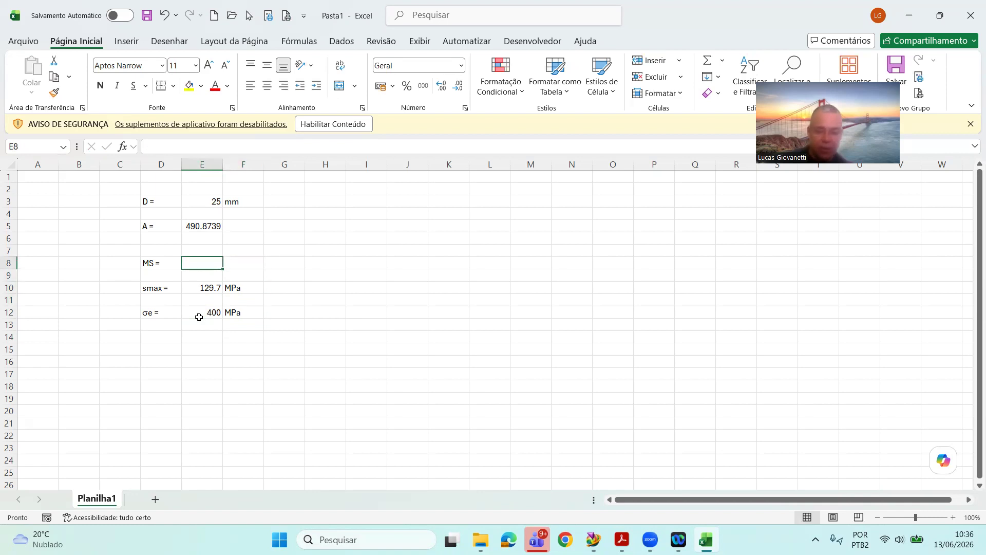
text(=()
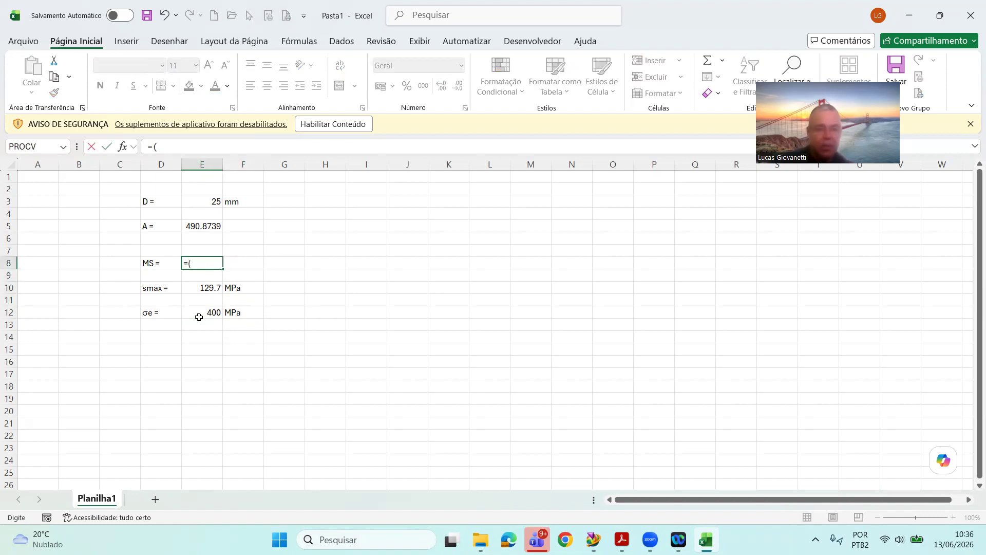
click(195, 312)
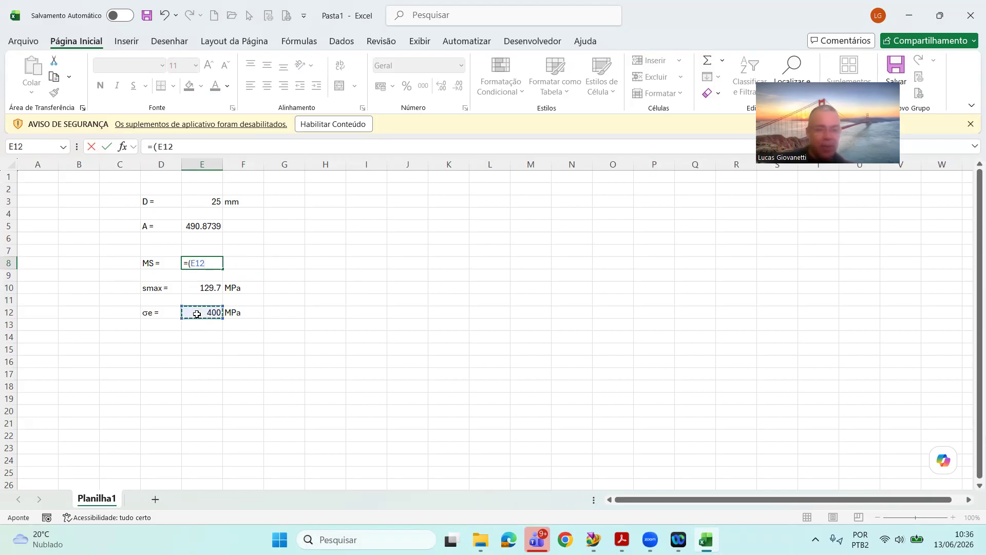
text(/)
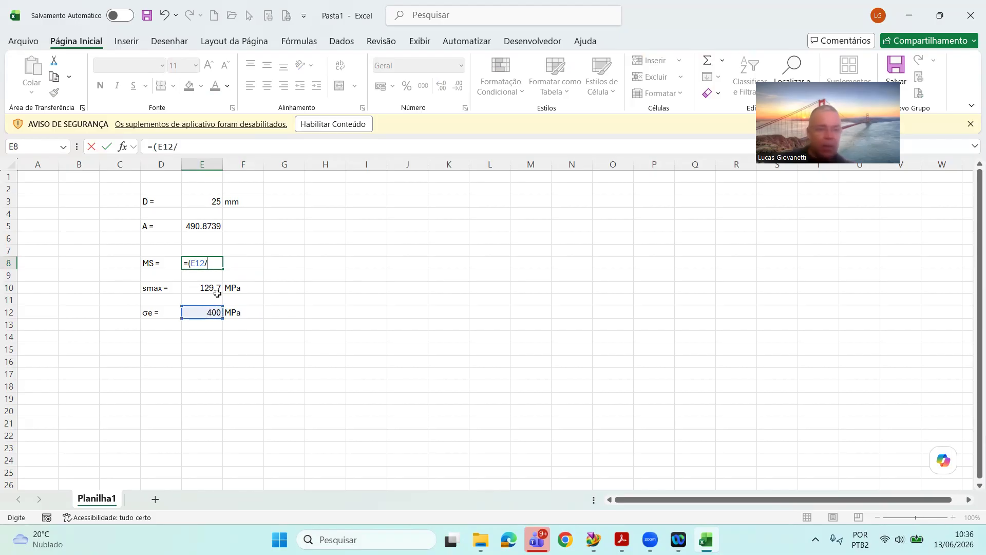
click(205, 289)
text(-1)
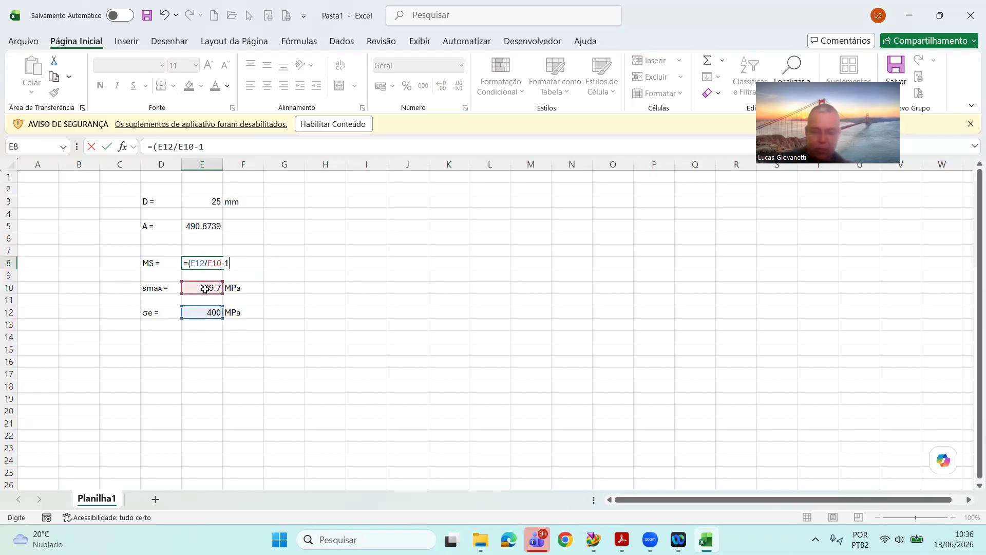
key(Return)
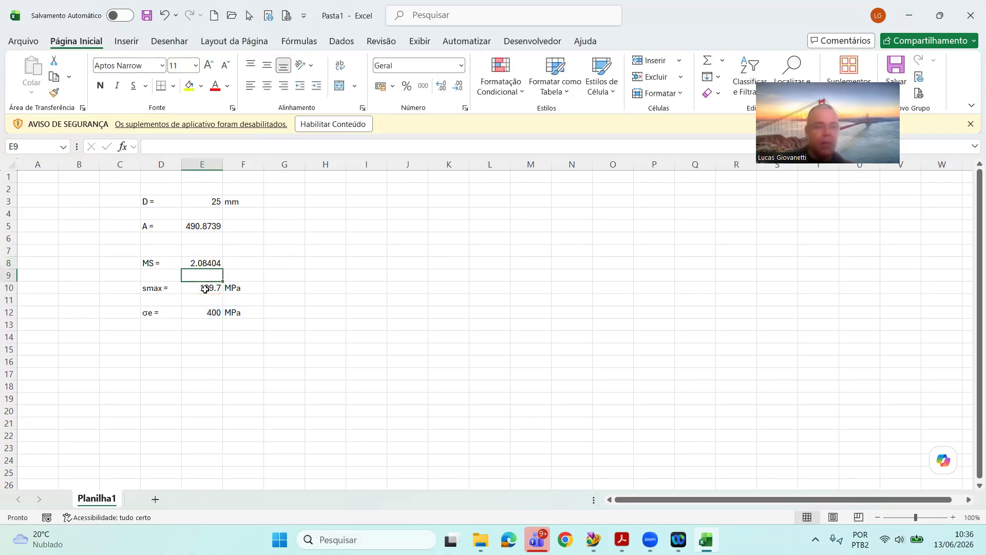
Step: Format the margin of safety in E8 as a percentage
key(Up)
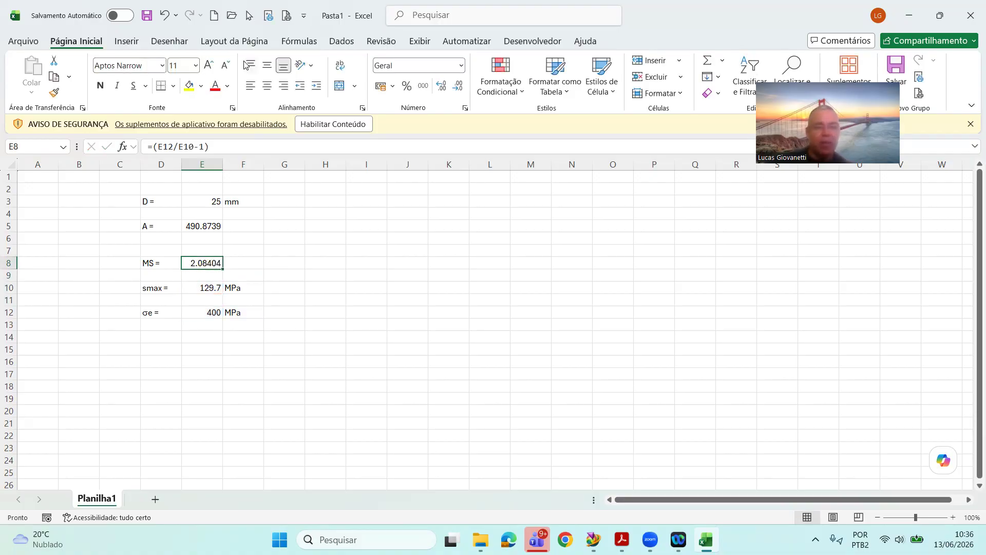
click(406, 85)
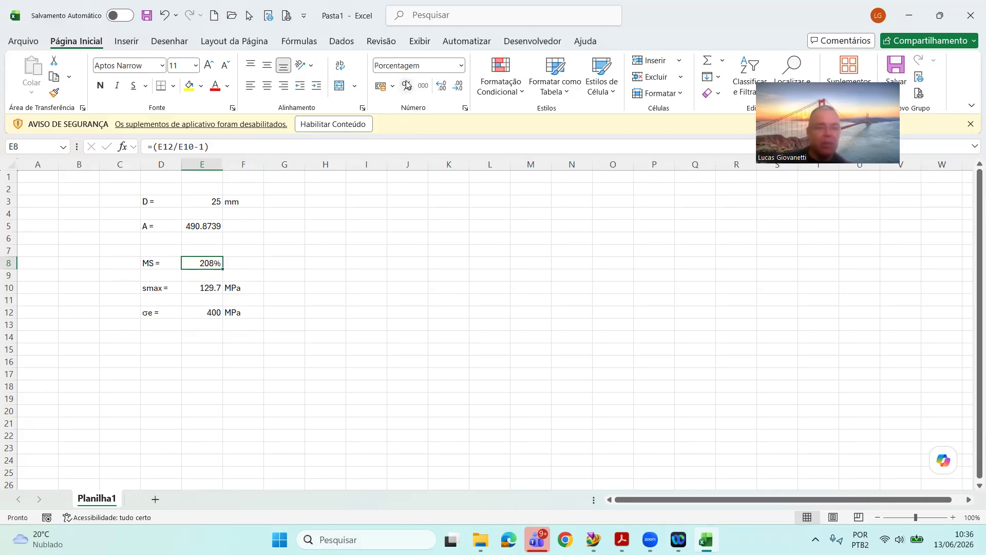
click(325, 278)
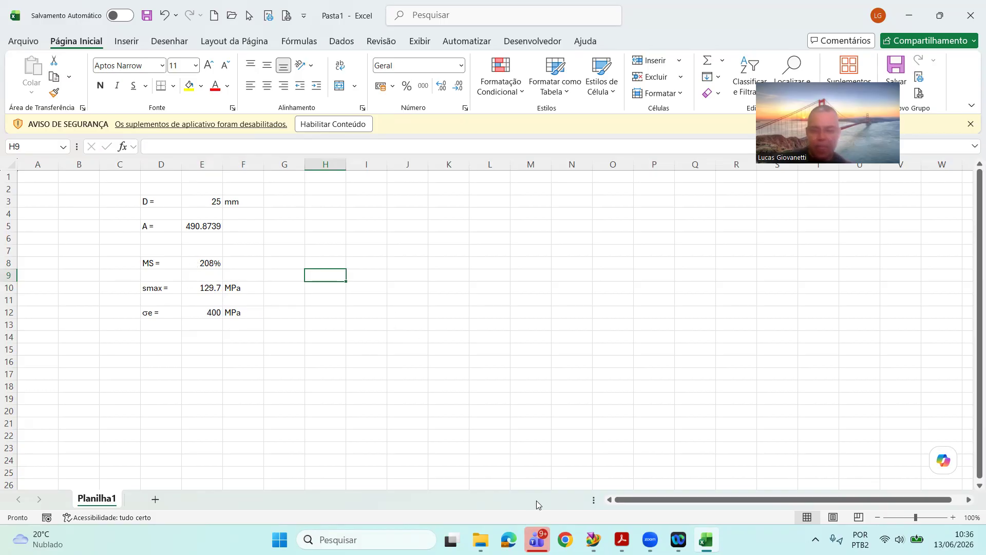
Step: Switch to Simcenter Femap and expand the Analysis Study branch of the results in the model tree
mouse_move(593, 539)
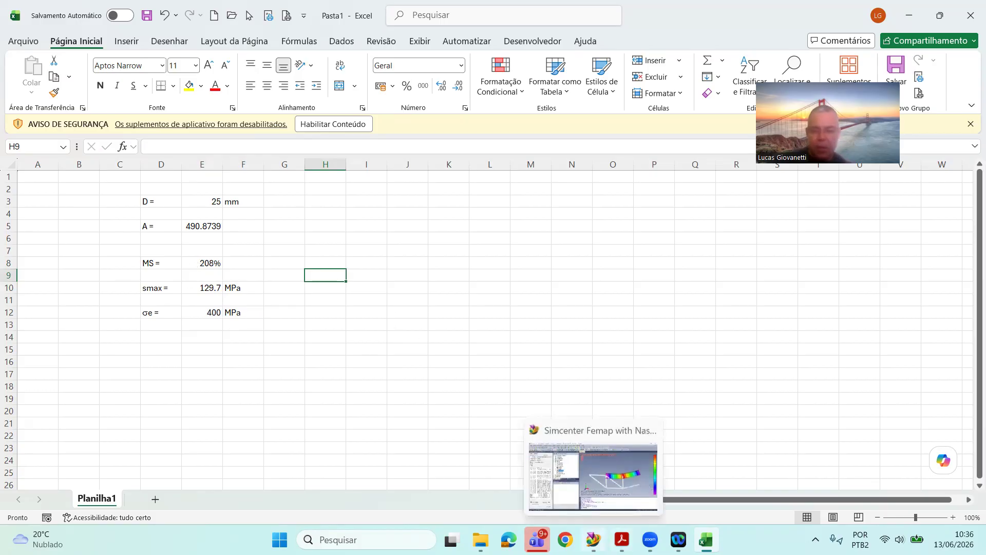
click(611, 488)
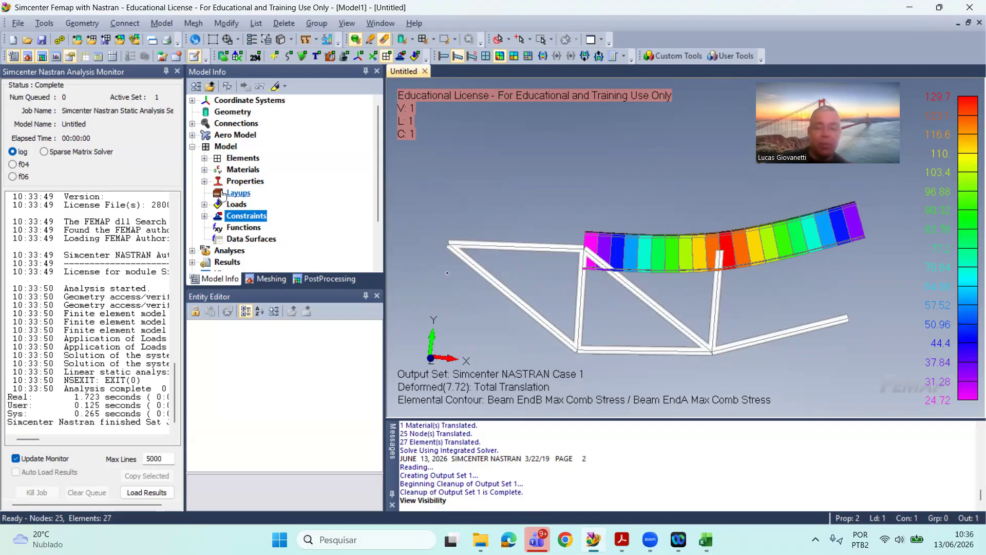
scroll(199, 206, down, 1)
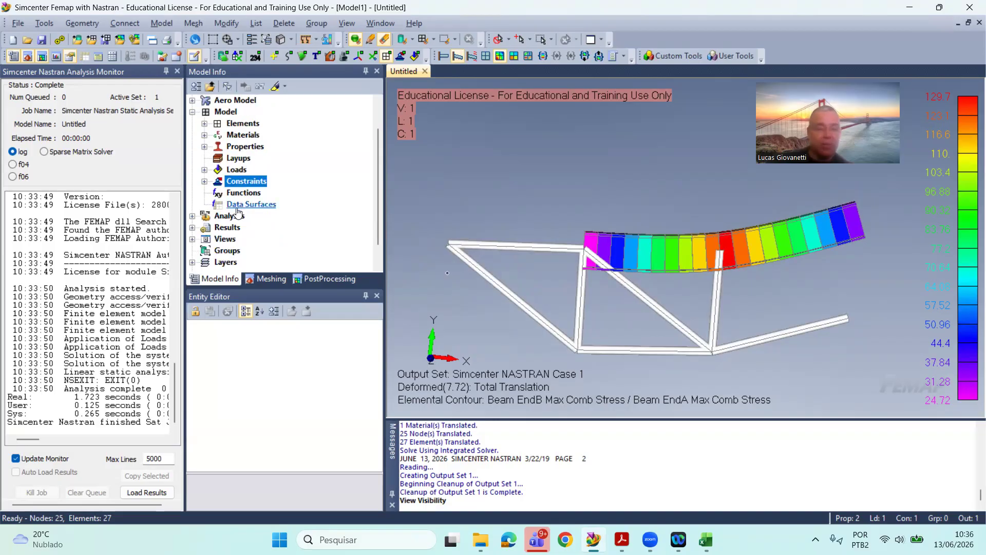
click(192, 228)
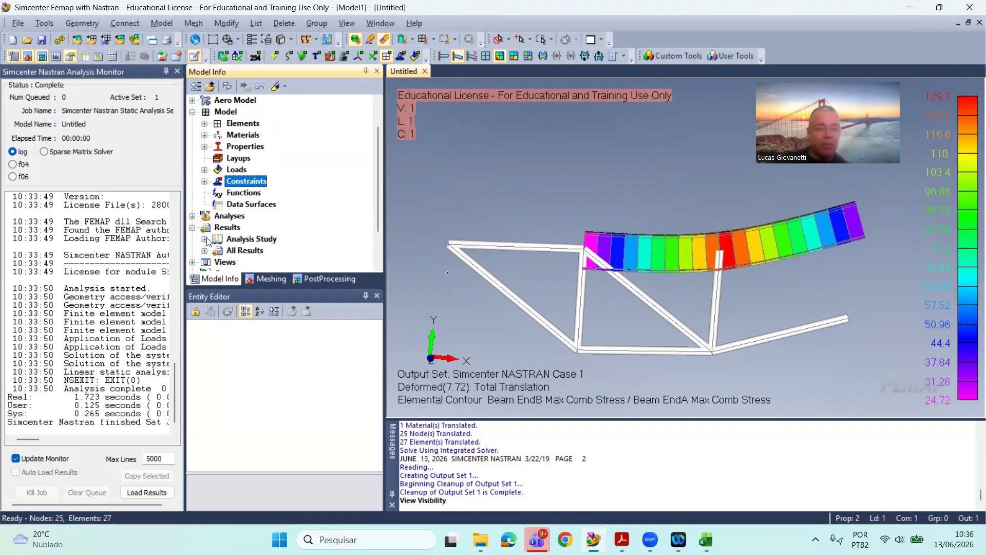
click(206, 240)
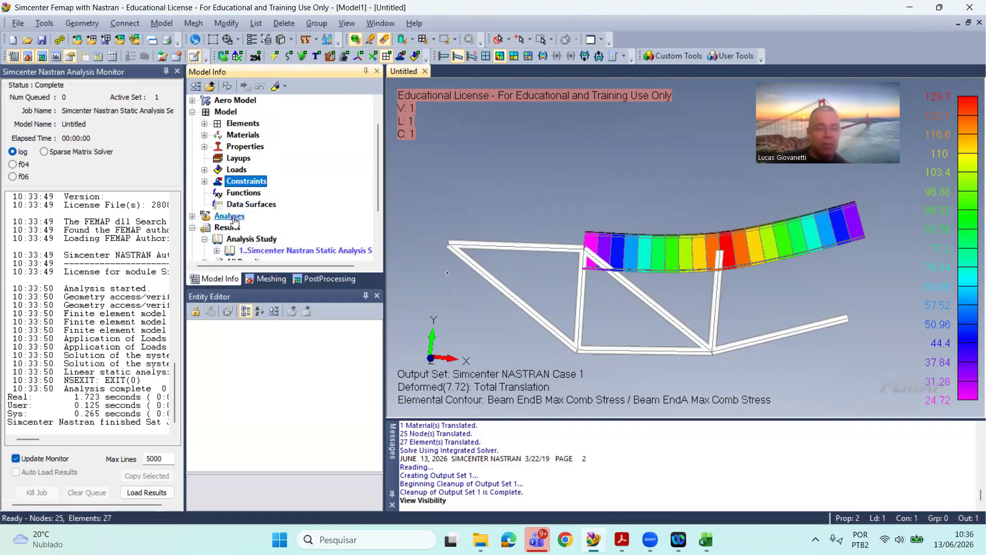
Step: Edit the I-beam cross section of the Viga property, setting its height to 90 while keeping the orientation direction up
click(206, 147)
click(272, 159)
right_click(271, 173)
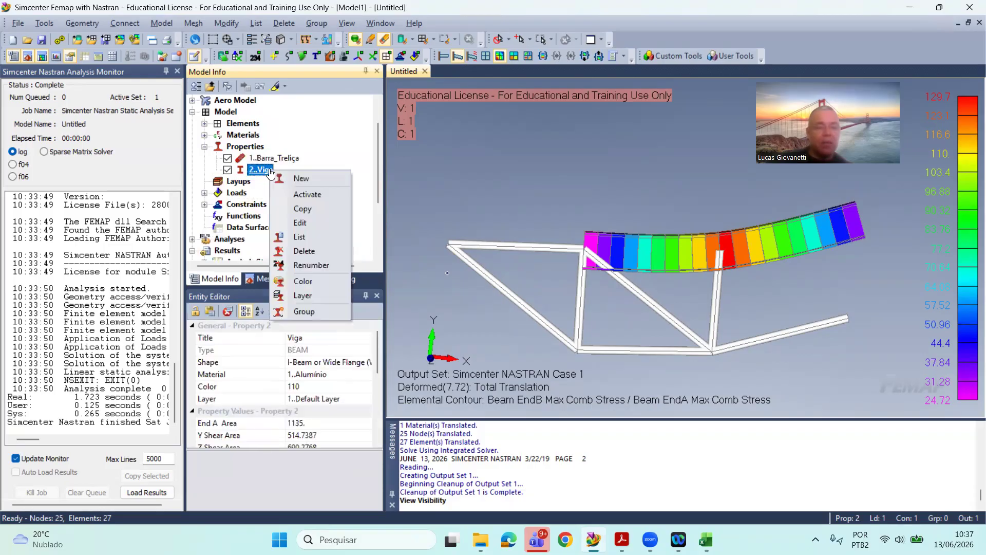
click(308, 220)
click(589, 365)
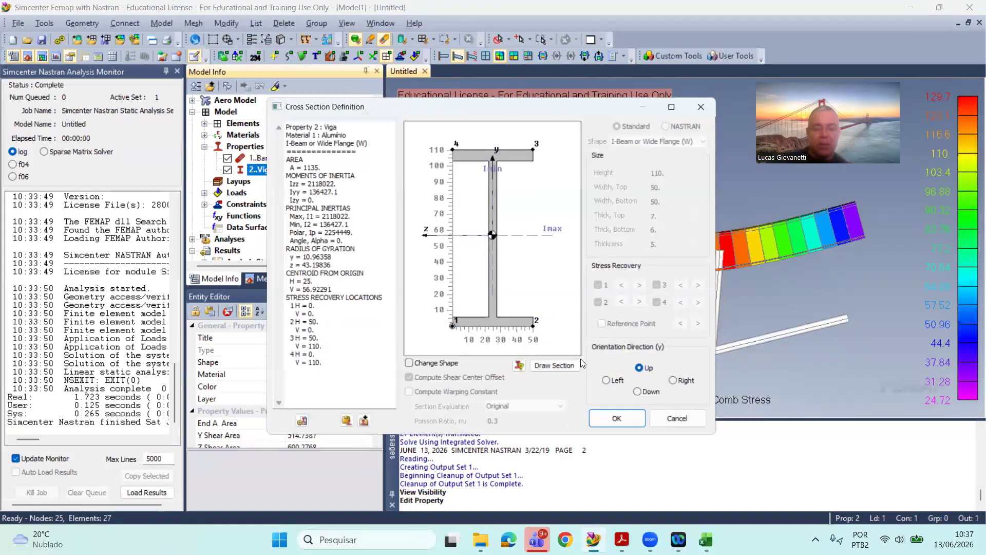
click(409, 367)
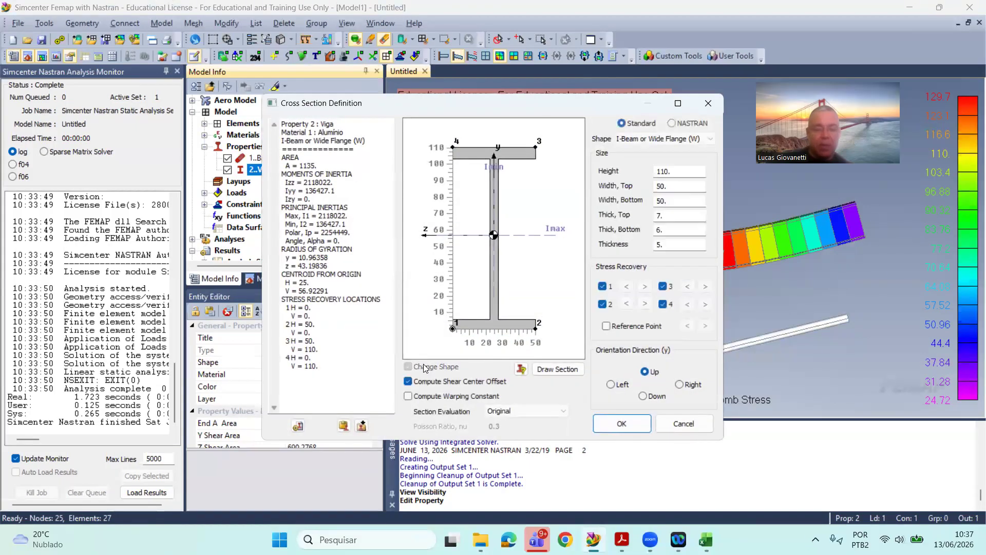
double_click(655, 171)
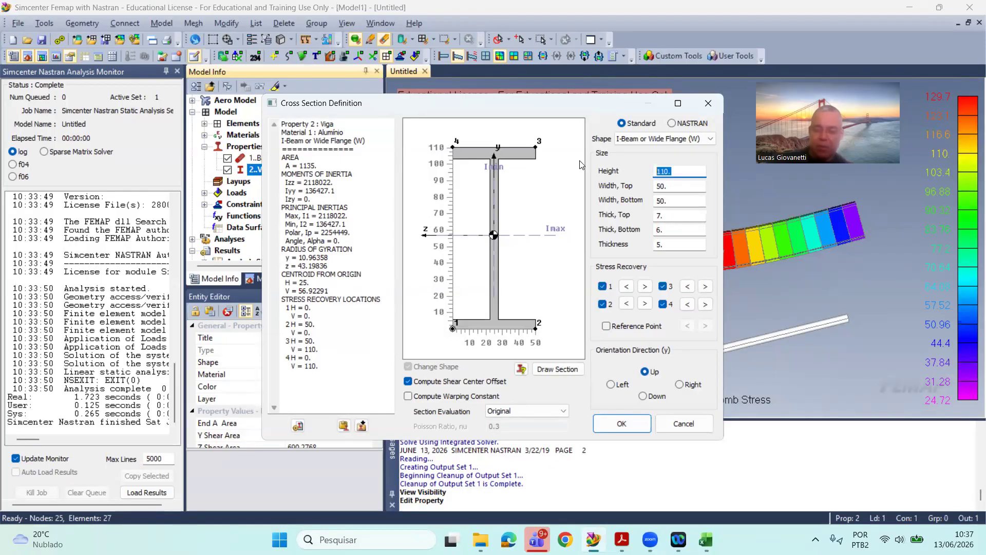
text(90)
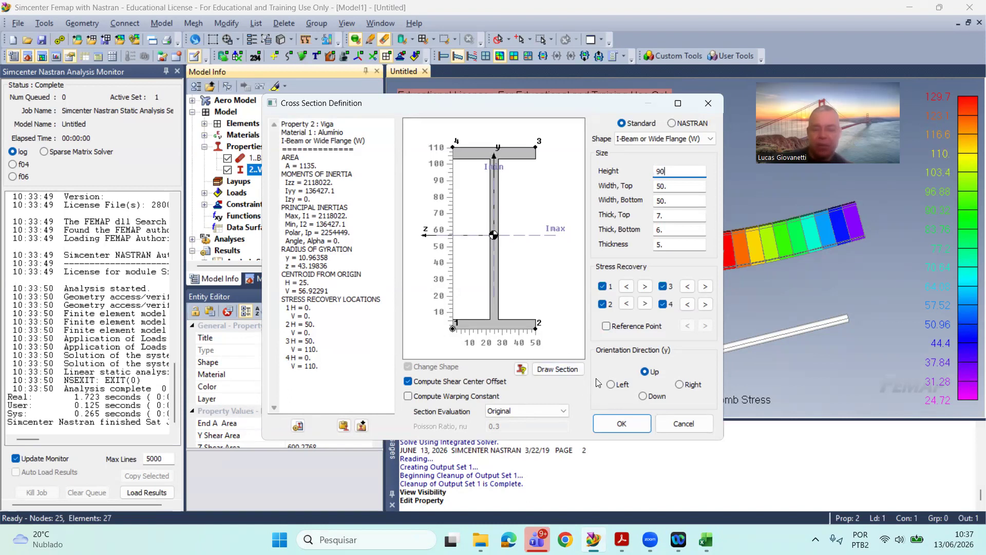
click(653, 396)
click(657, 371)
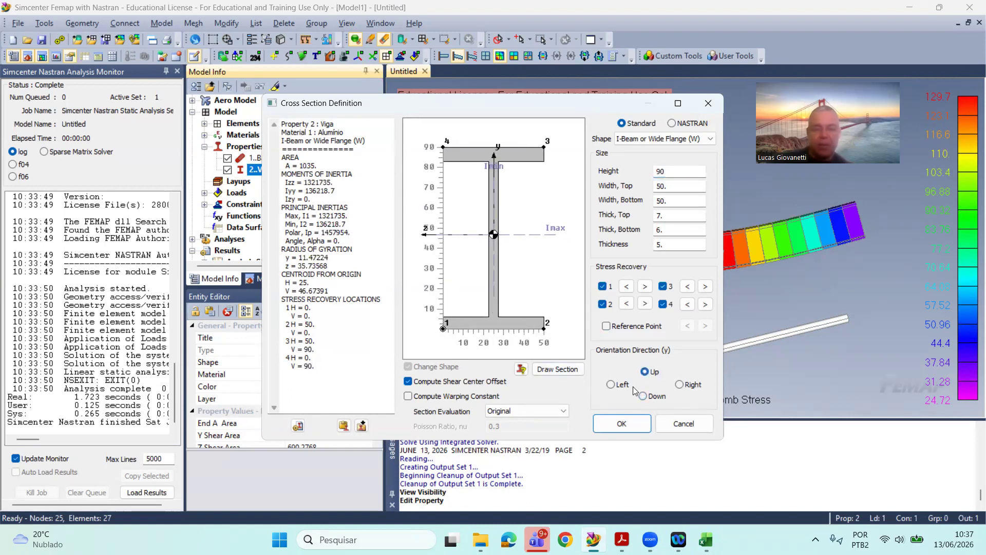
click(615, 425)
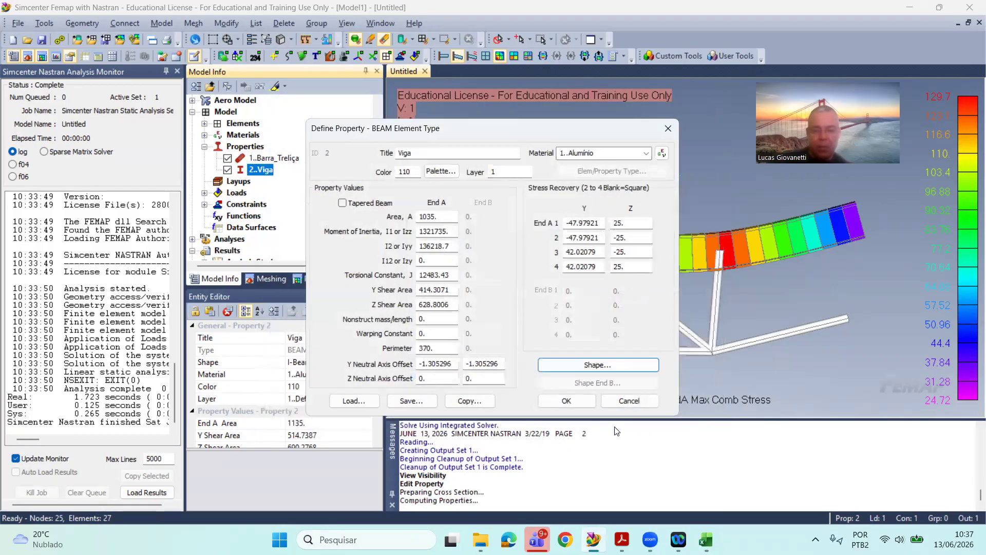
click(570, 399)
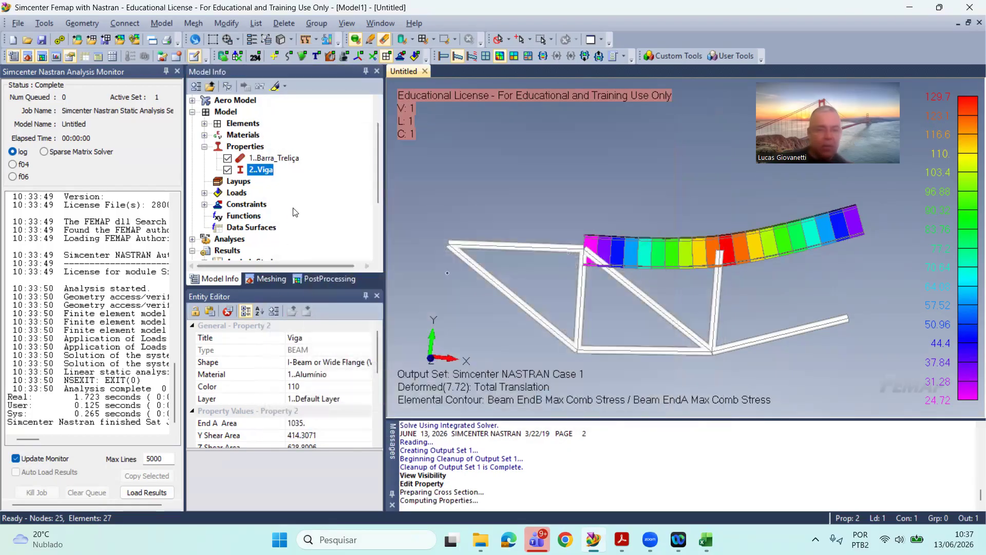
scroll(267, 215, down, 2)
right_click(263, 211)
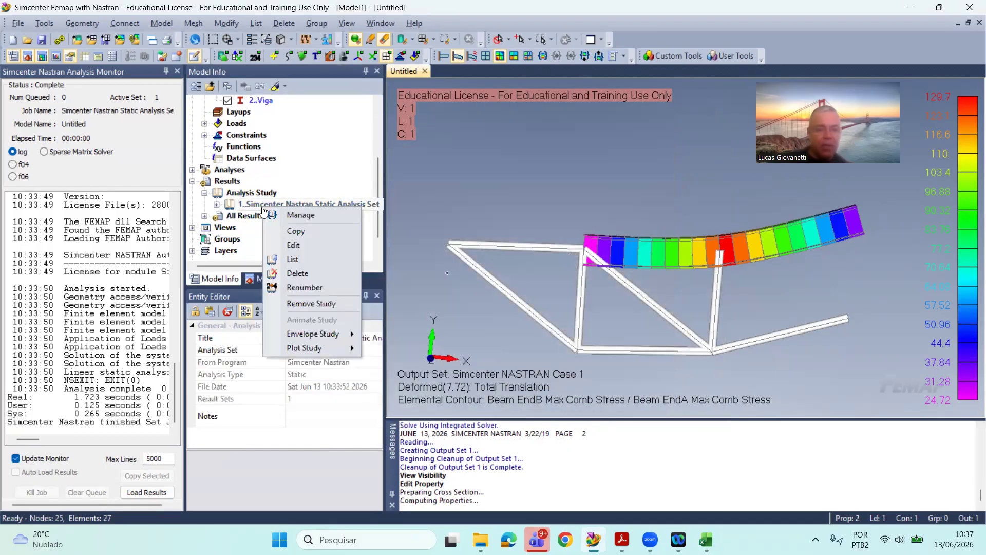
click(306, 213)
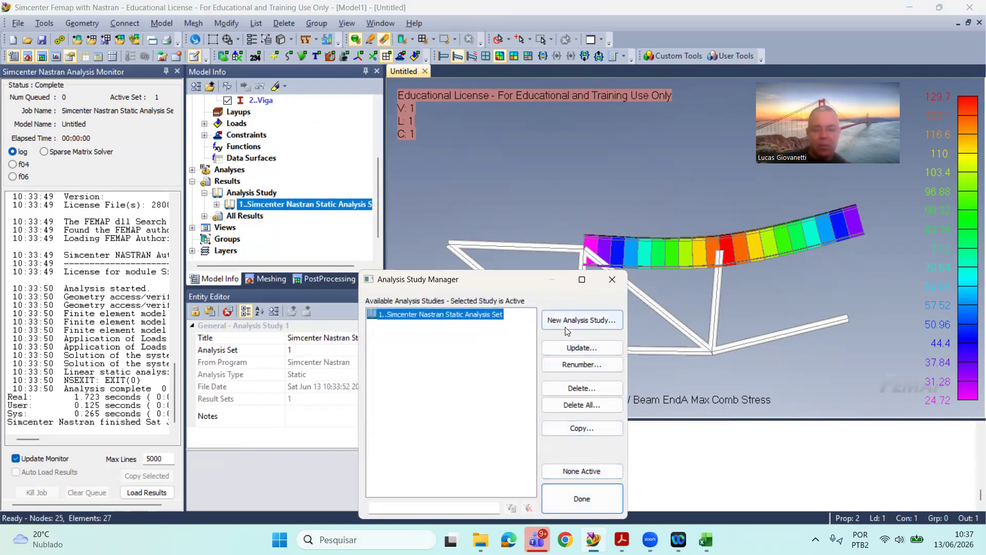
click(609, 283)
click(276, 197)
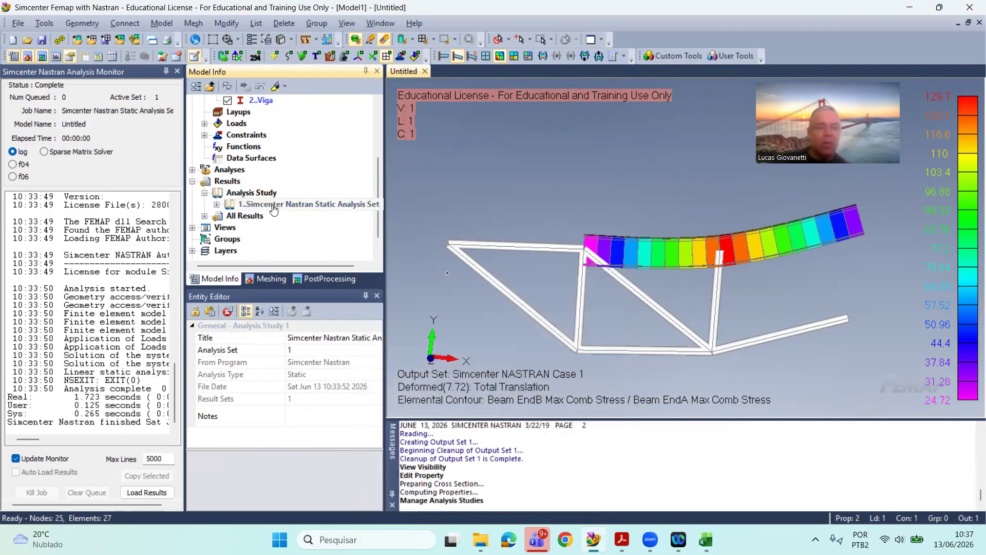
right_click(277, 207)
click(308, 213)
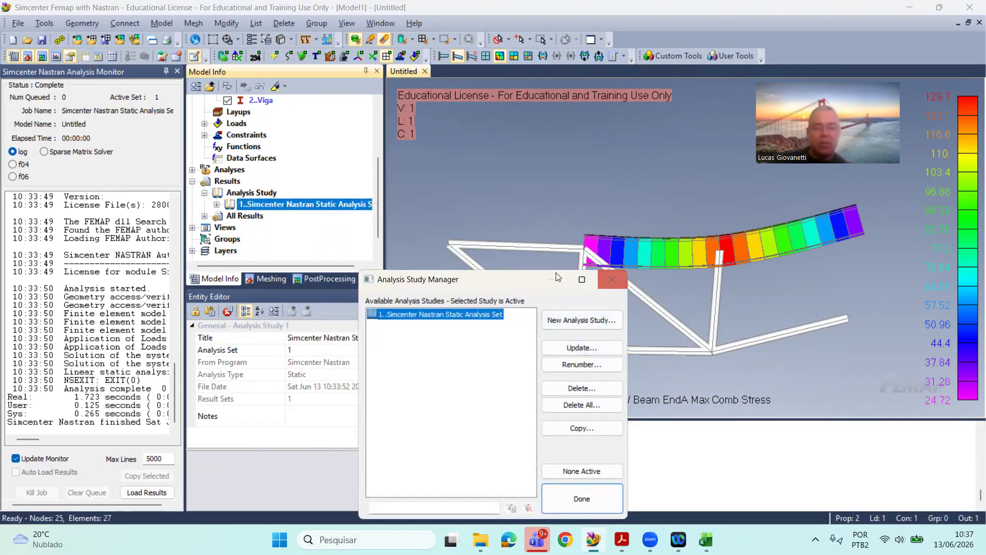
click(559, 320)
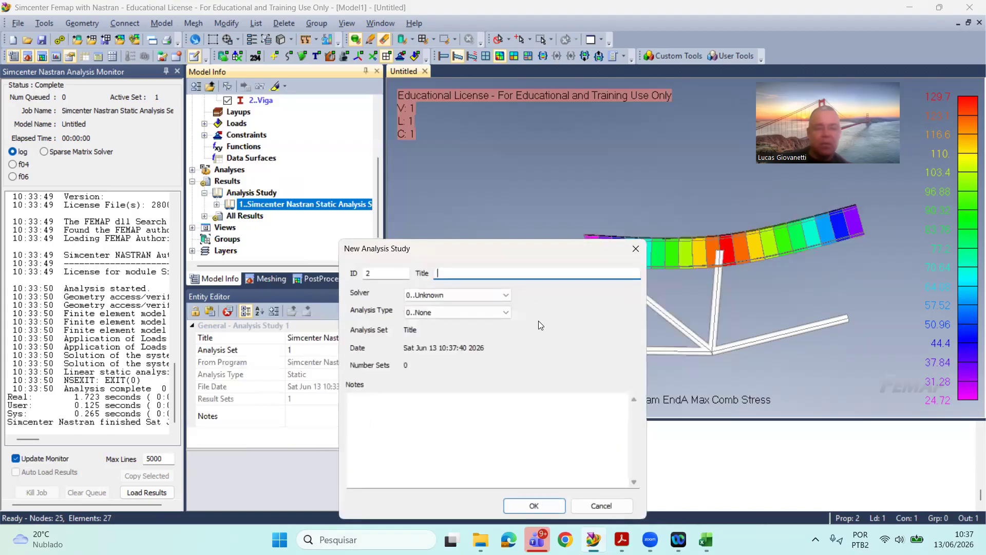
click(634, 250)
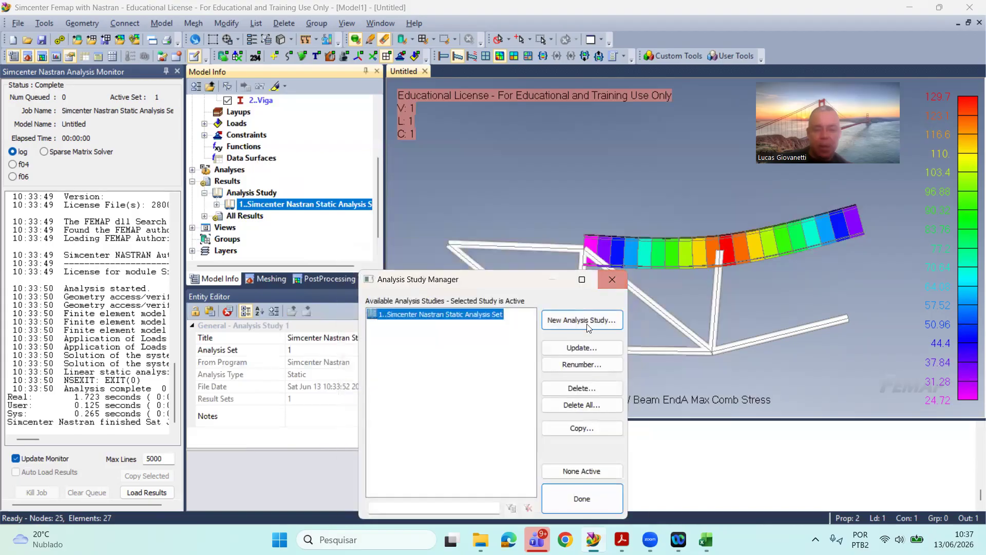
click(620, 281)
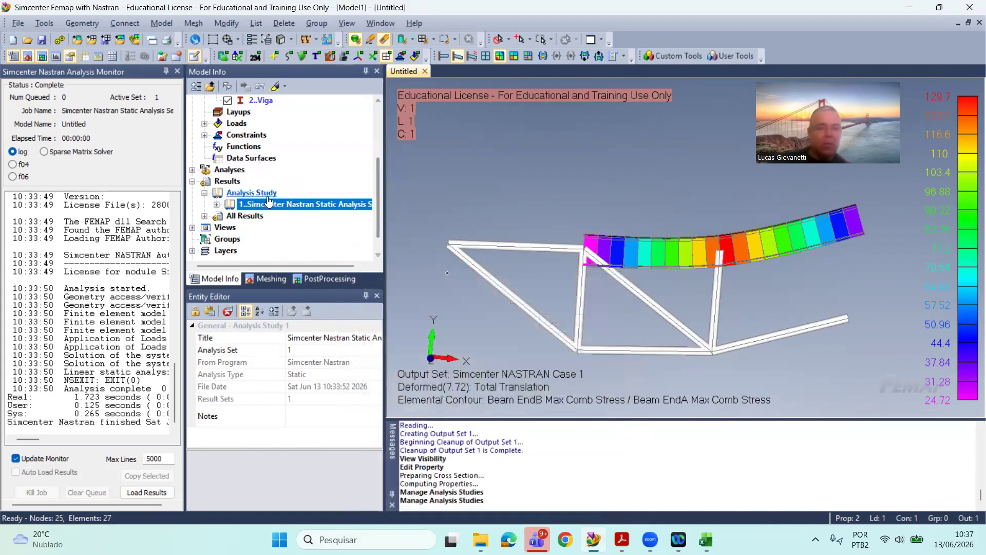
Step: Run the static analysis again with the modified Viga section
click(17, 25)
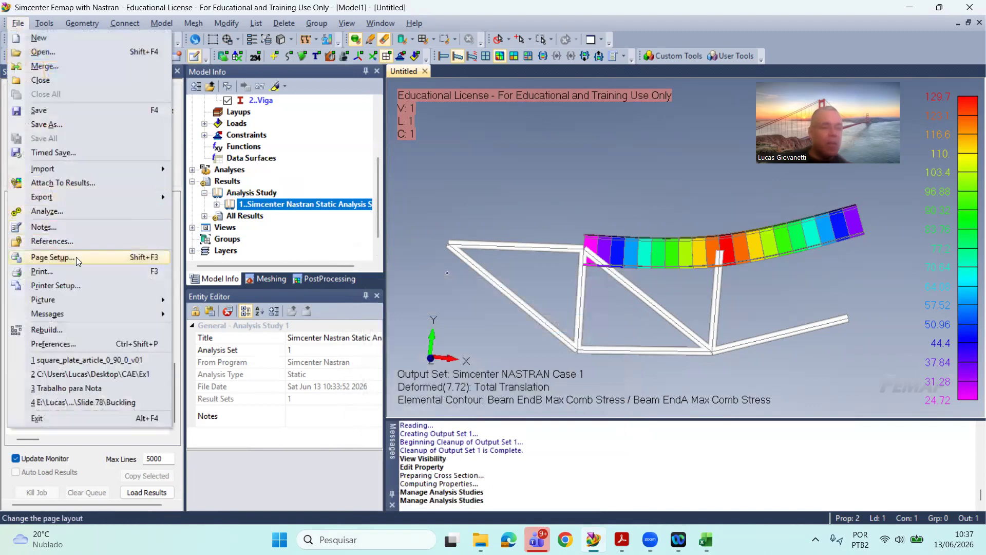
click(89, 211)
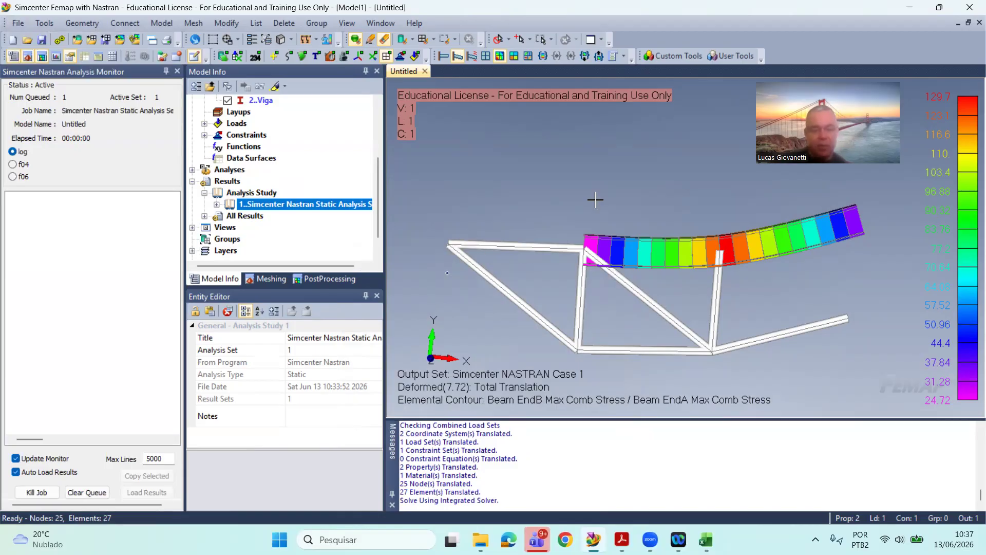
middle_drag(594, 199, 577, 267)
scroll(577, 266, up, 1)
scroll(577, 266, down, 1)
scroll(611, 236, up, 1)
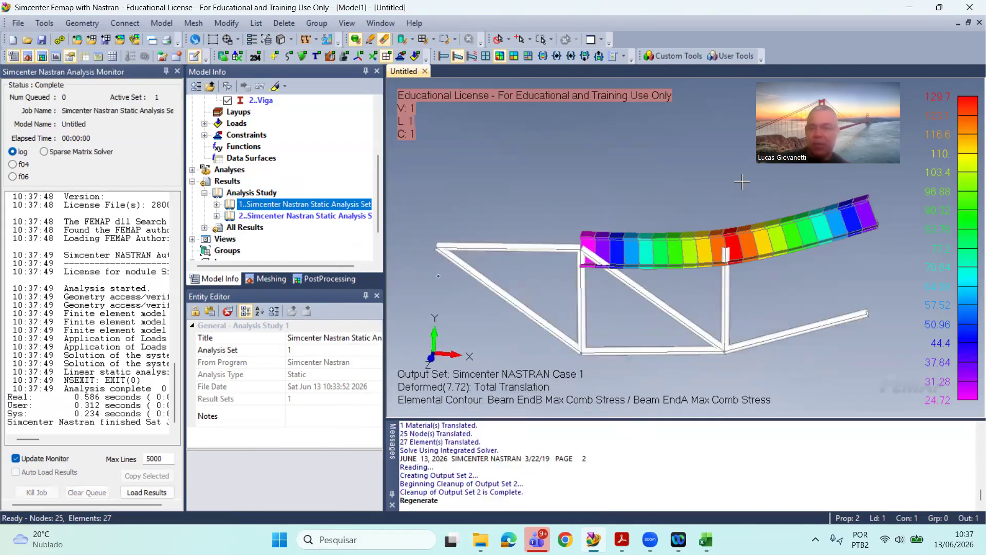
scroll(742, 182, down, 1)
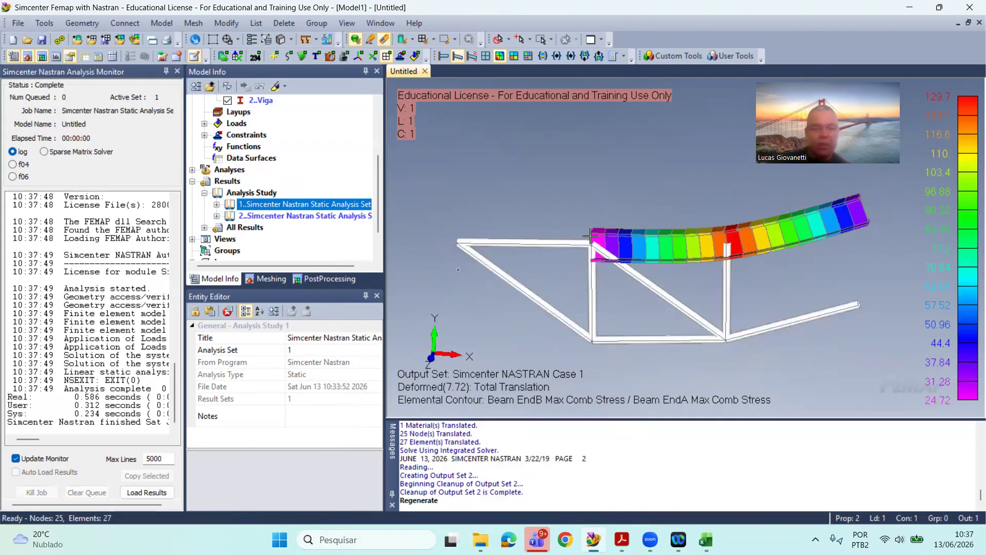
Step: Expand the second analysis study and the All Results branch, and select output set 2..Simcenter NASTRAN Case 1
double_click(273, 213)
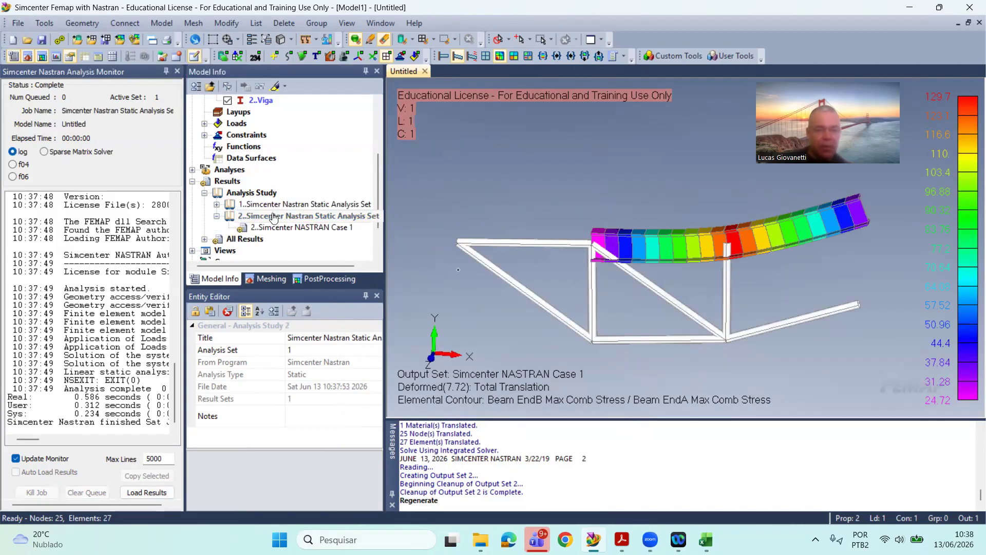
scroll(273, 217, down, 2)
click(205, 193)
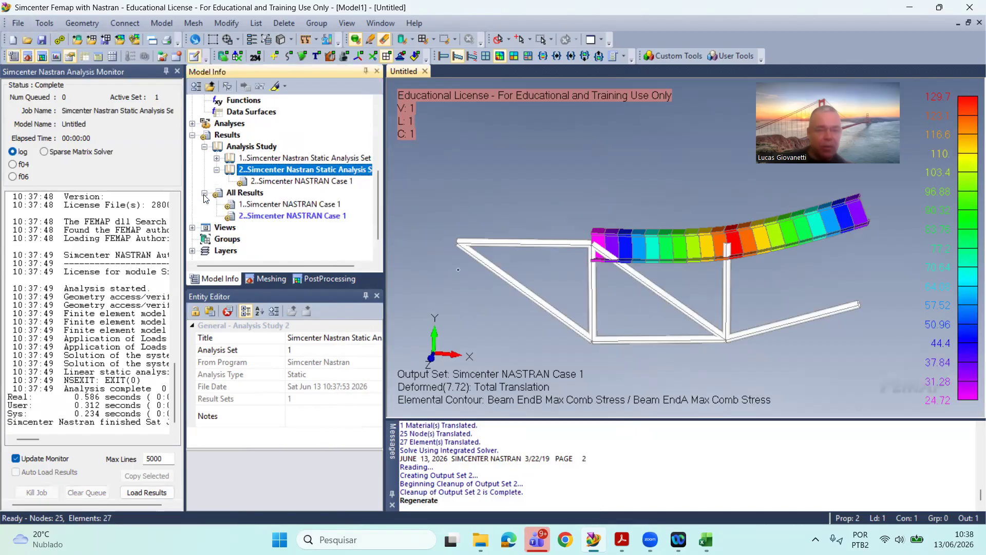
click(273, 216)
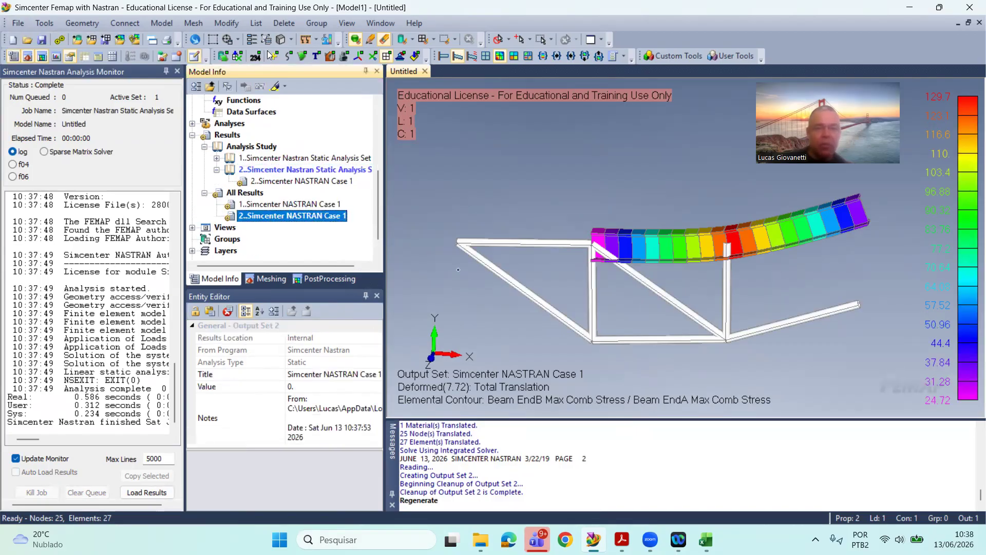
Step: Set the deformed and contour plot to output set 2..Simcenter NASTRAN Case 1 and inspect the beam's maximum combined stress
click(251, 39)
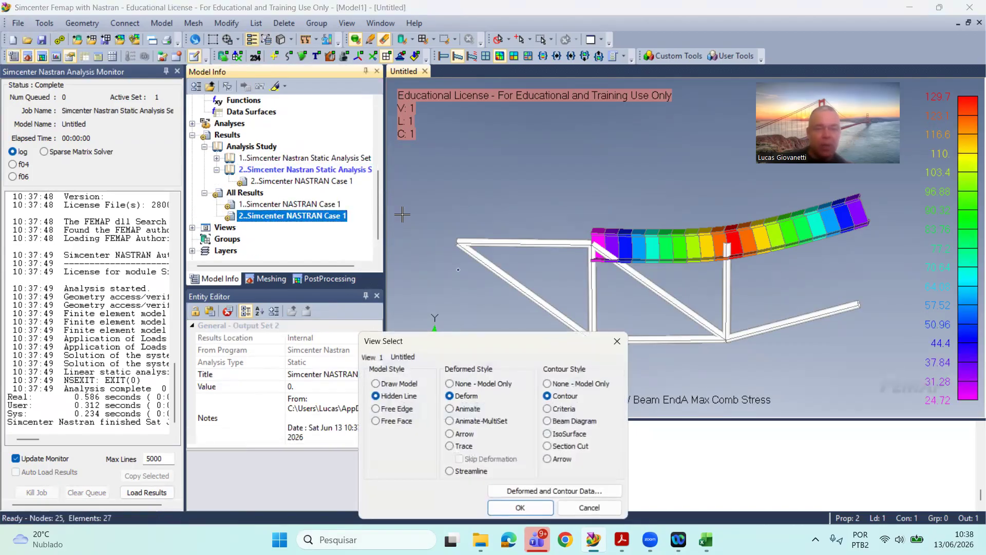
click(519, 489)
click(486, 381)
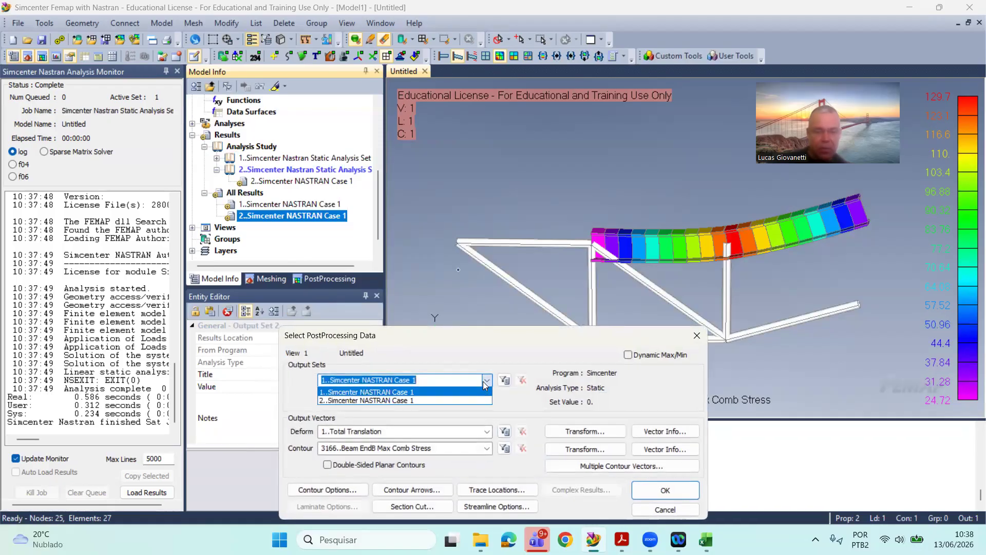
click(463, 399)
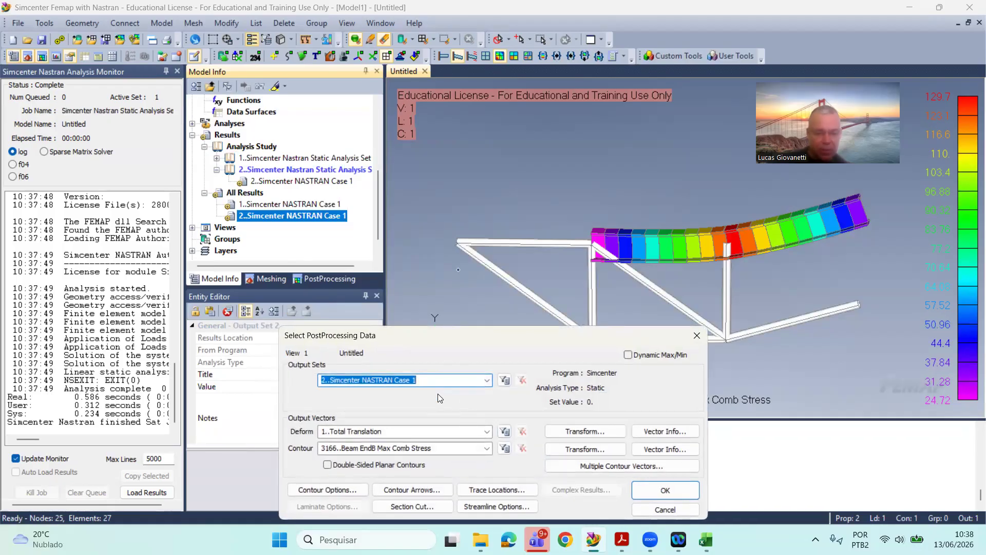
click(665, 490)
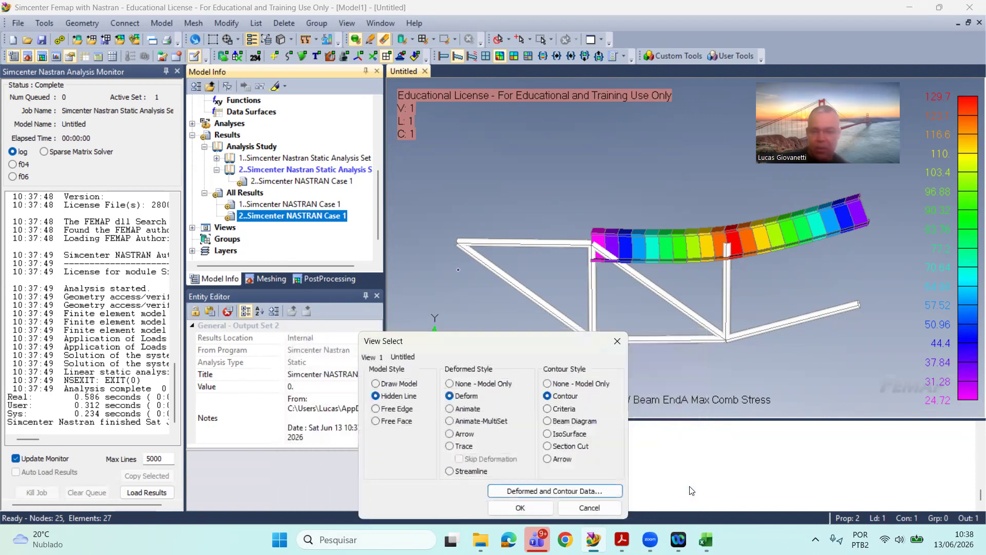
click(524, 504)
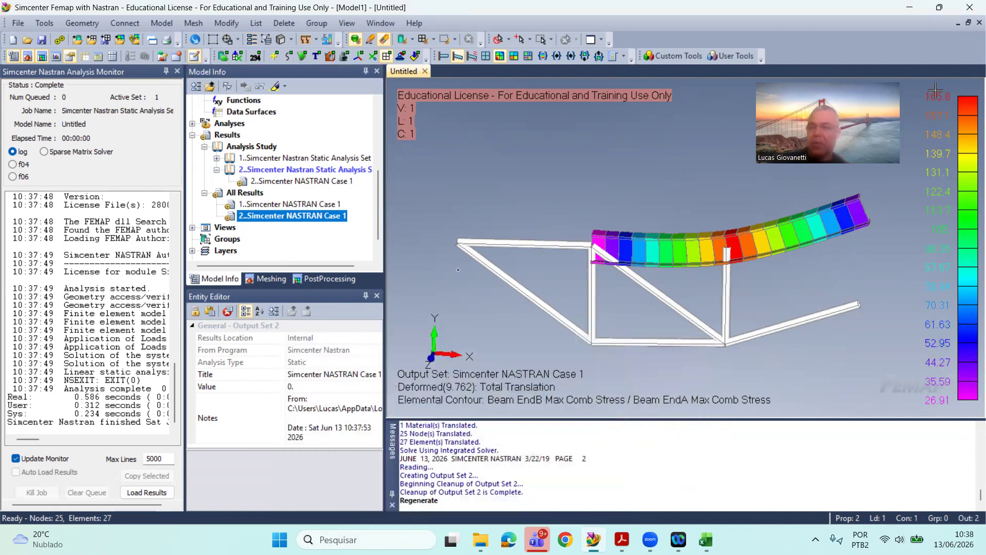
scroll(935, 89, up, 1)
scroll(951, 105, down, 1)
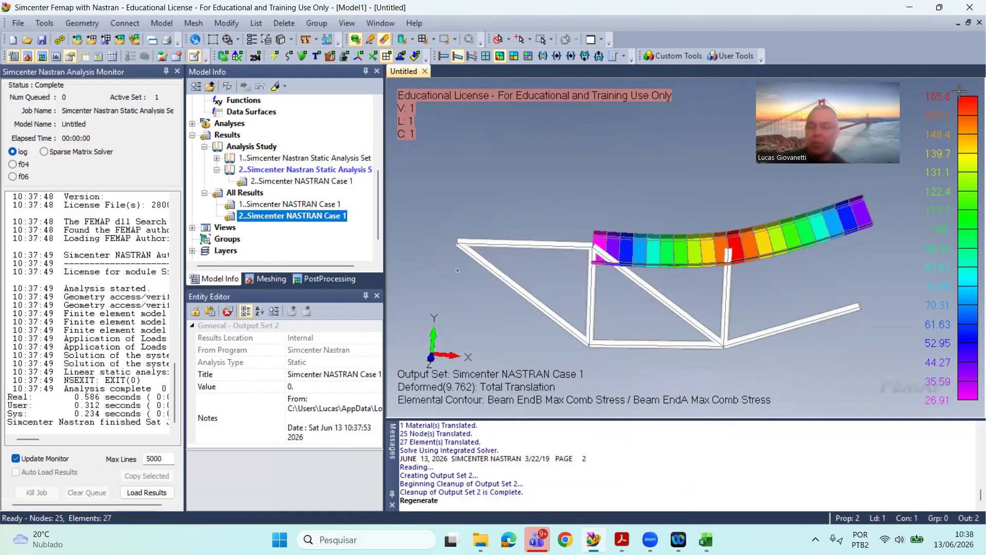
Step: Switch to Excel, set the smax value in E10 to 165.8 MPa, and select the recalculated margin of safety cell E8
click(706, 540)
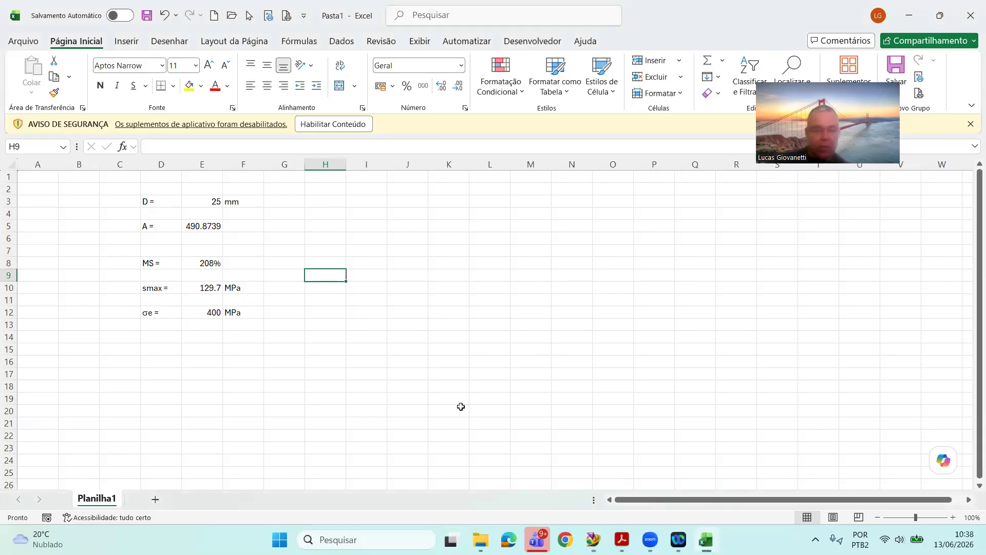
click(267, 325)
click(209, 287)
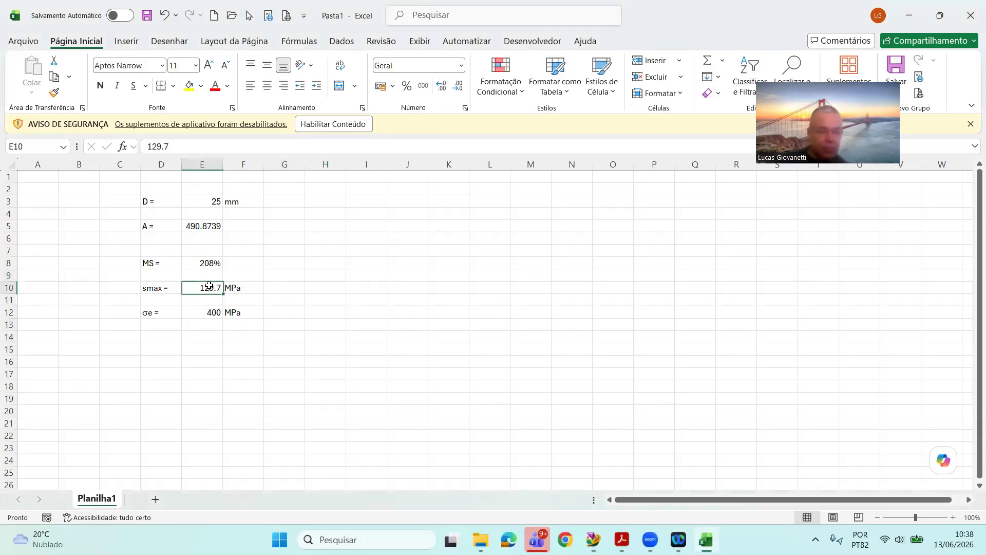
text(165.8)
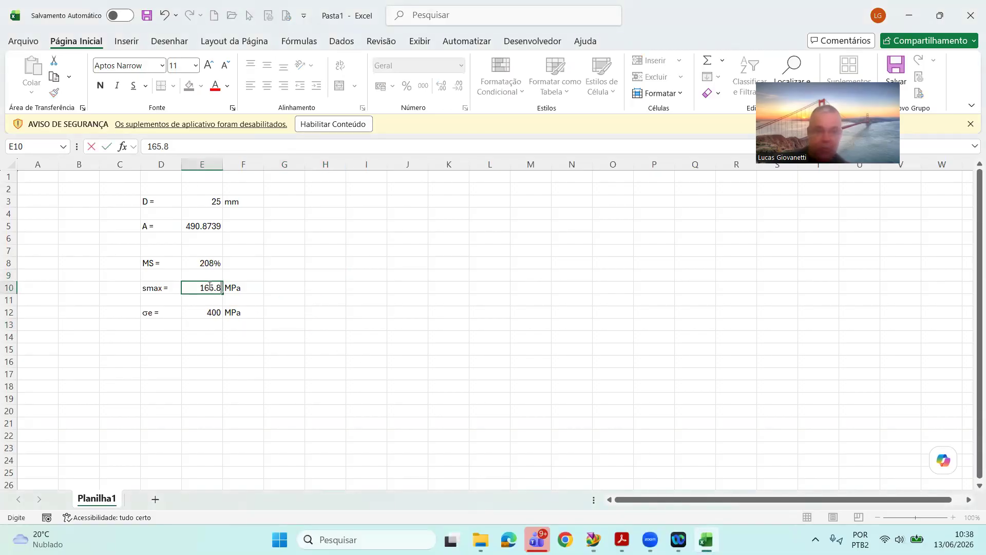
key(Return)
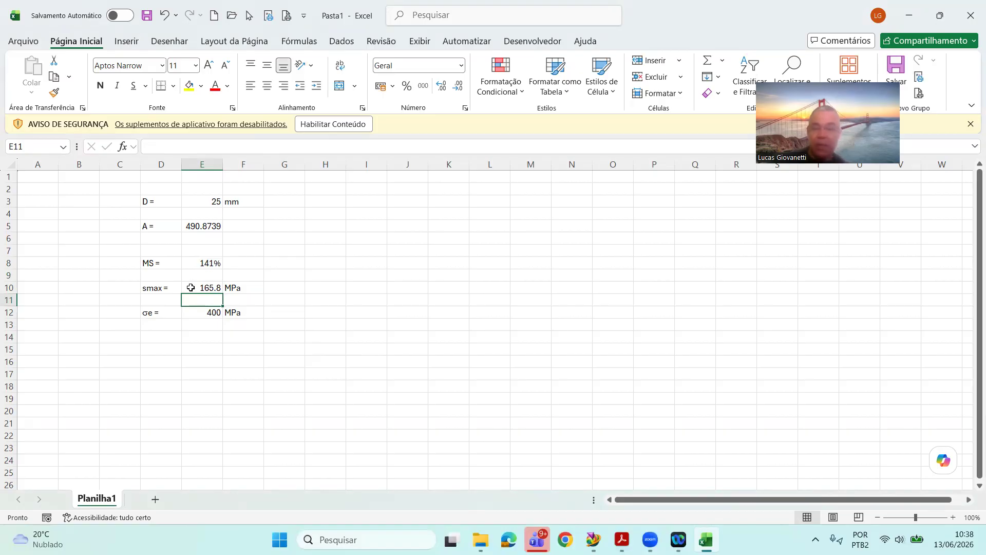
click(211, 262)
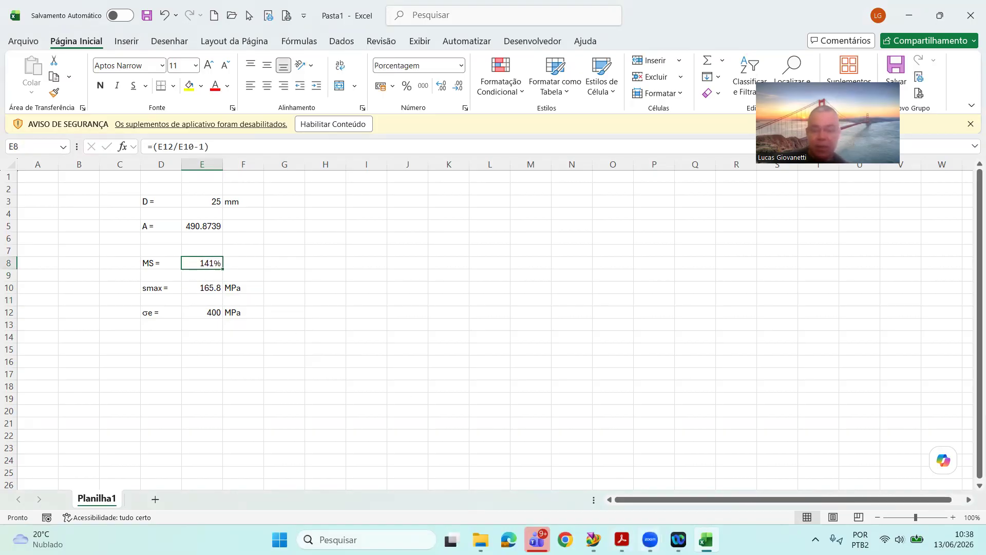
Step: Return to Femap and edit the Viga property's I-beam shape, setting the web thickness to 4 and the bottom flange thickness to 5
click(593, 539)
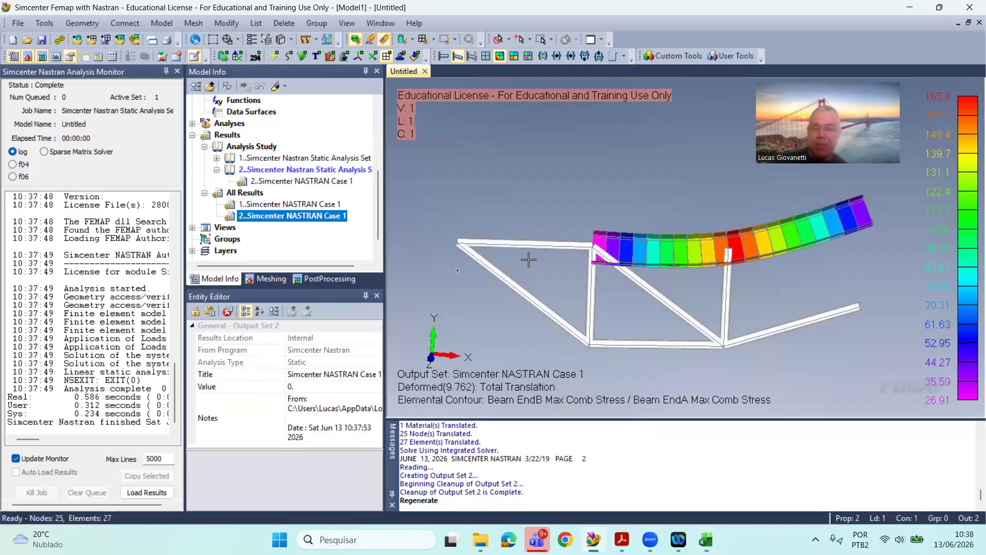
scroll(250, 127, up, 2)
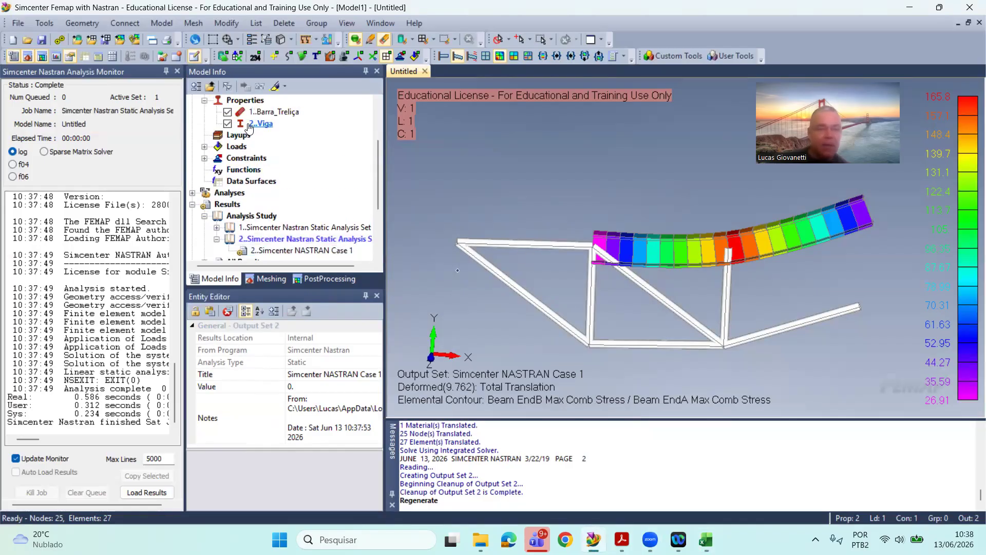
click(260, 124)
right_click(266, 123)
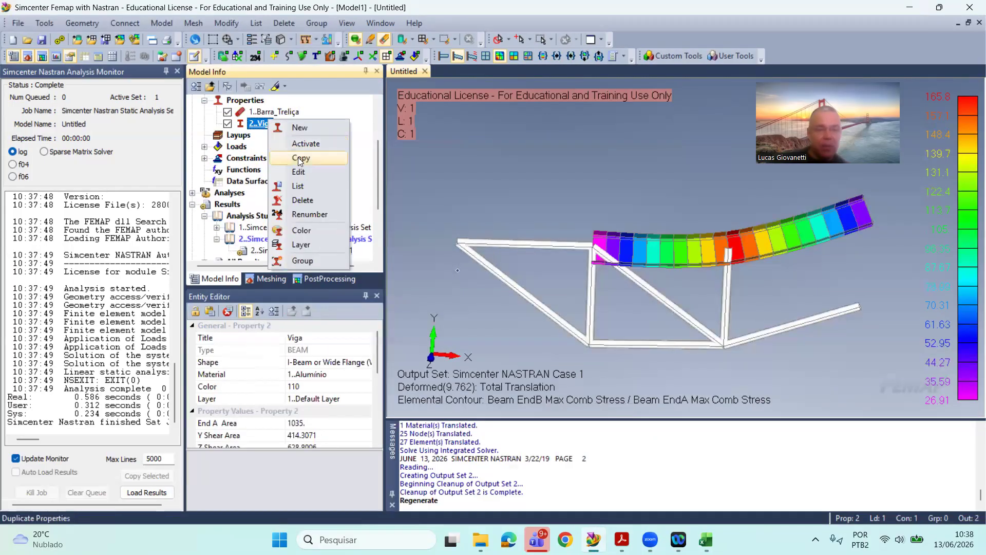
click(315, 171)
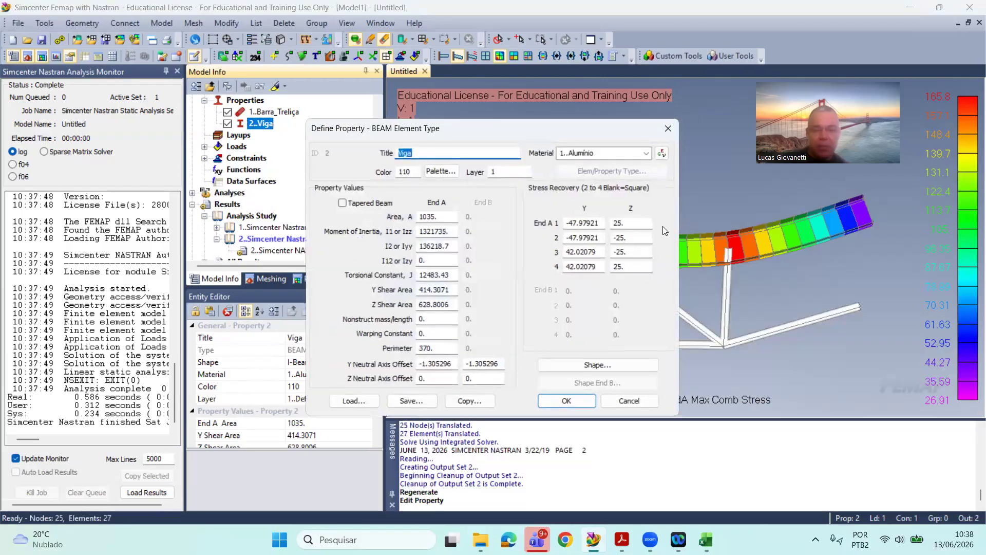
click(580, 360)
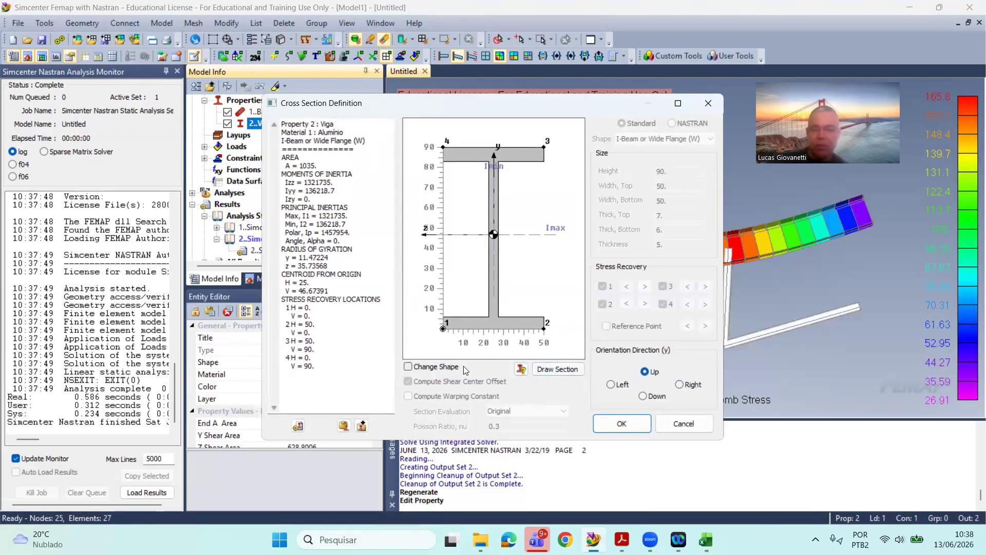
click(417, 367)
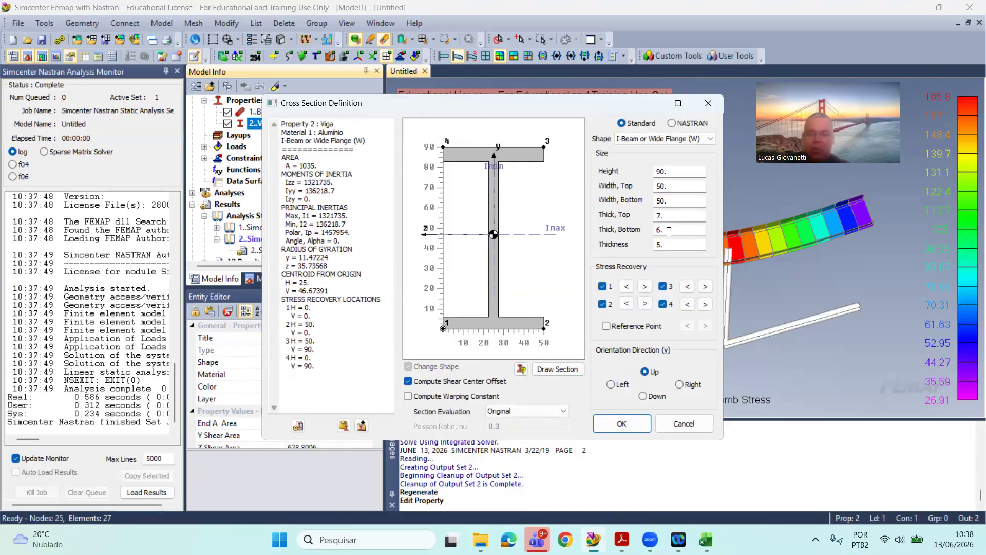
text(4)
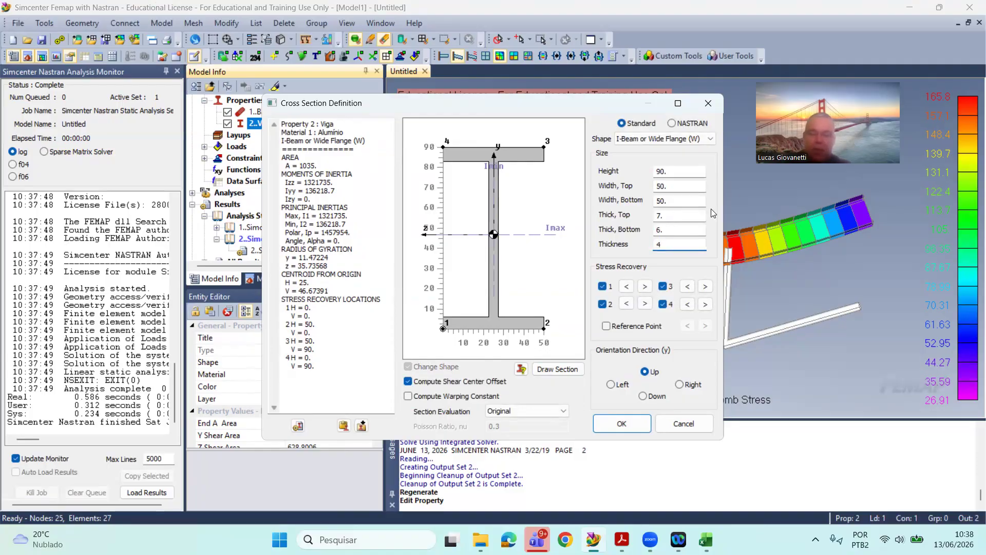
double_click(666, 229)
text(5)
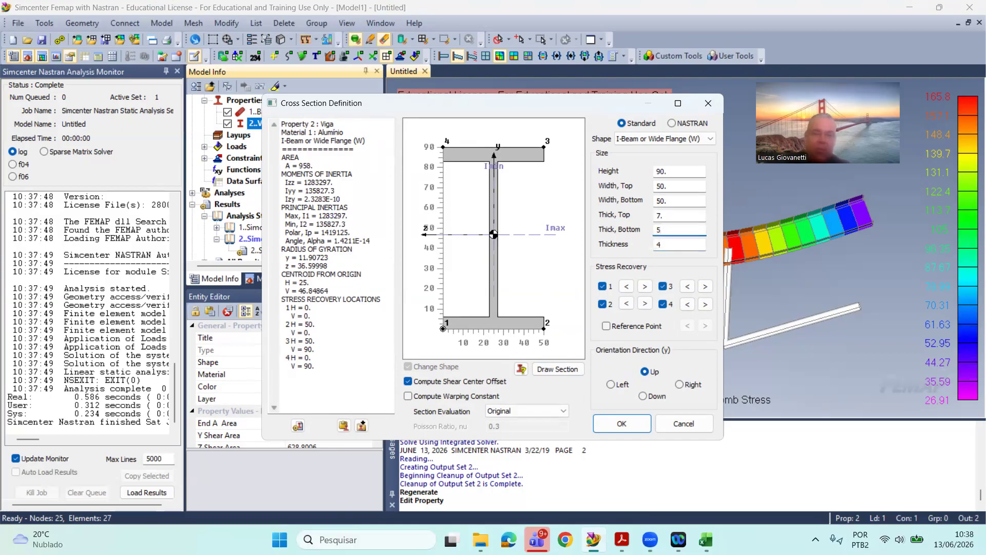
Step: Set the I-beam height to 80, keep the orientation direction up, and accept the cross section and the Viga property
double_click(662, 173)
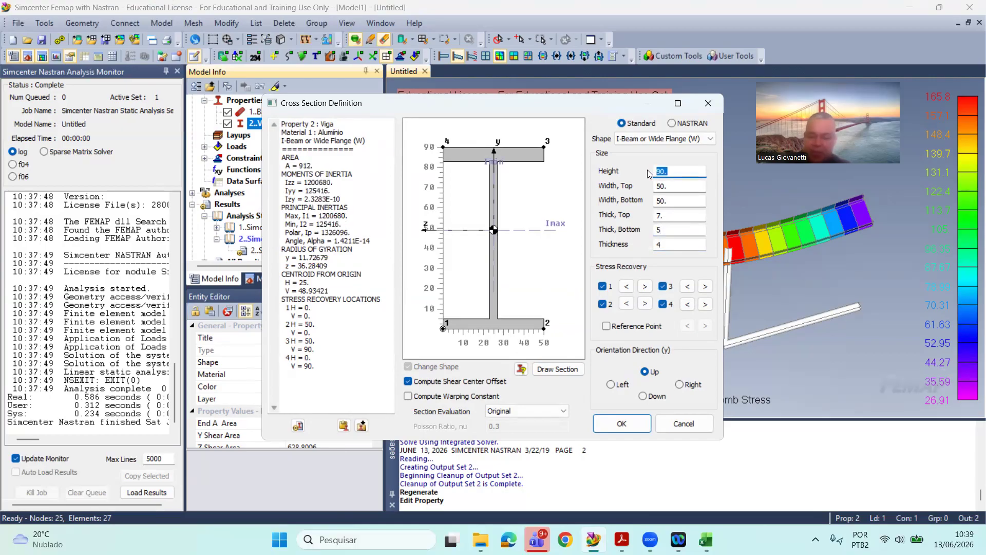
click(643, 396)
click(645, 372)
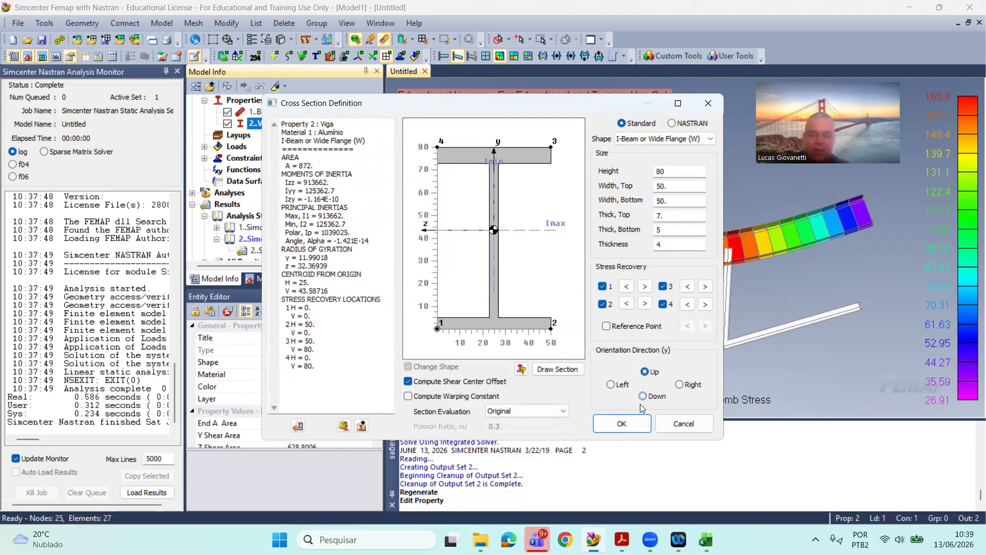
click(610, 424)
click(580, 400)
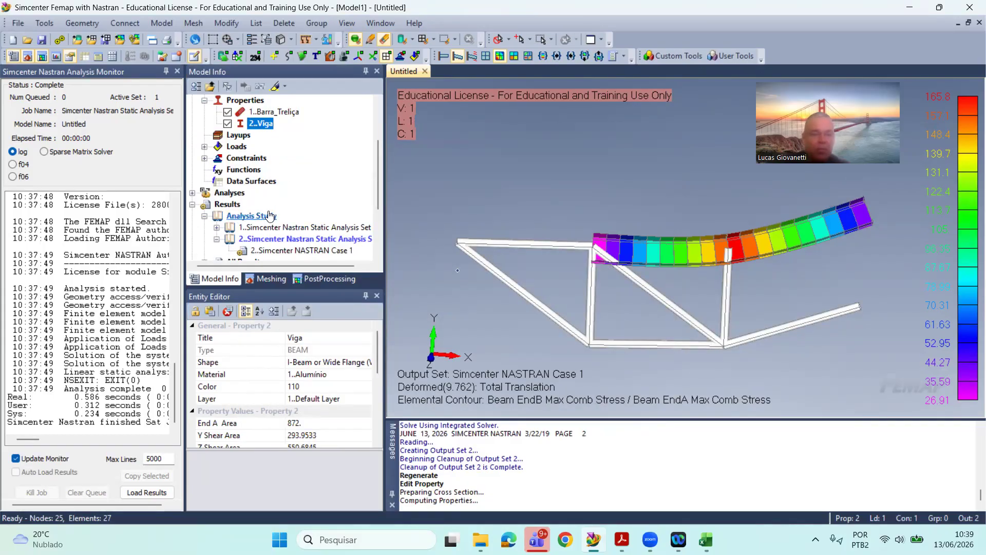
Step: Run the static analysis with the thinner, 80-high Viga section
click(19, 24)
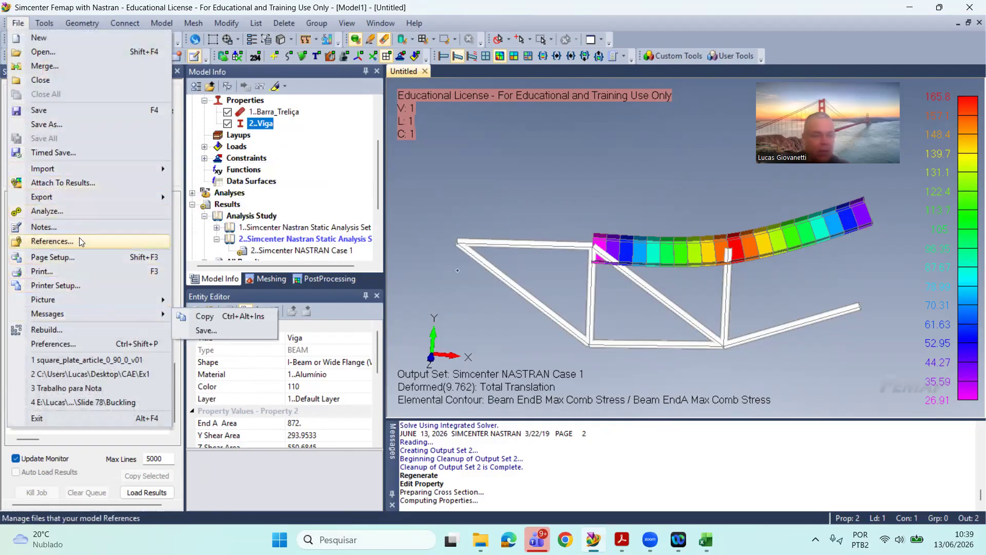
click(82, 210)
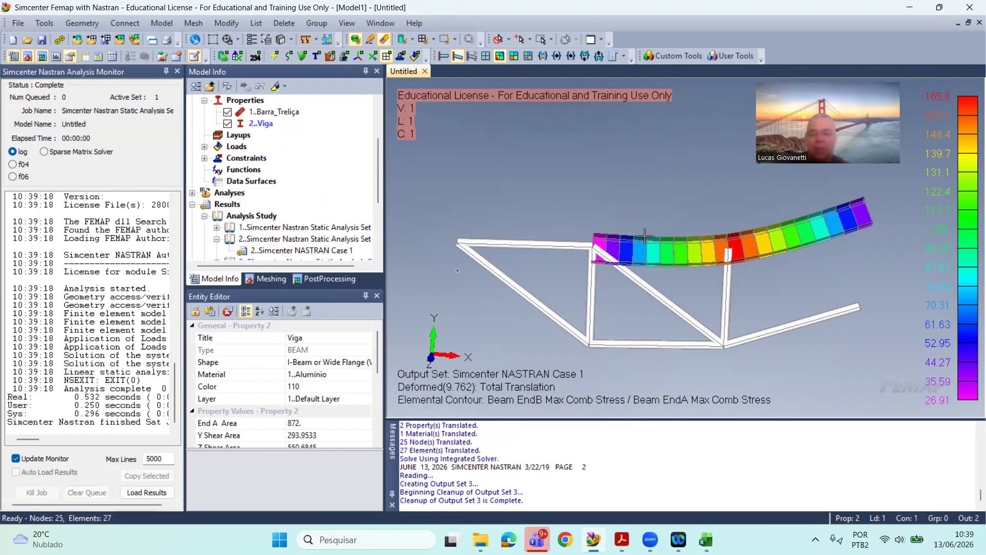
click(170, 23)
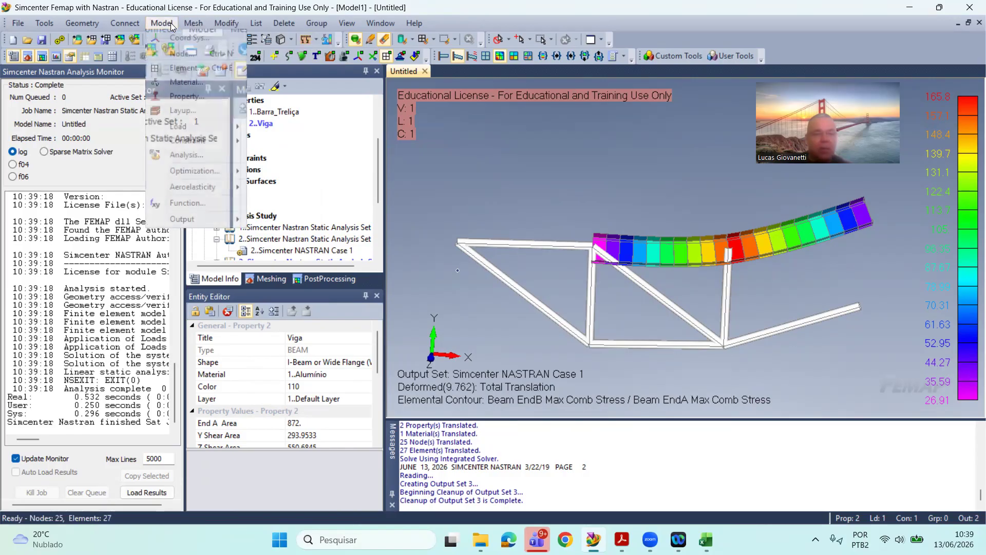
mouse_move(186, 123)
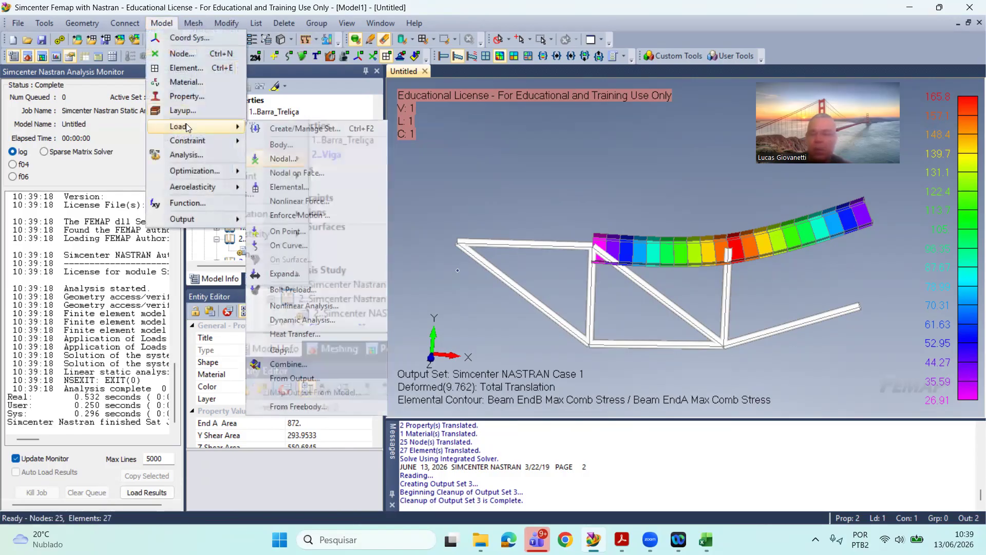
click(509, 105)
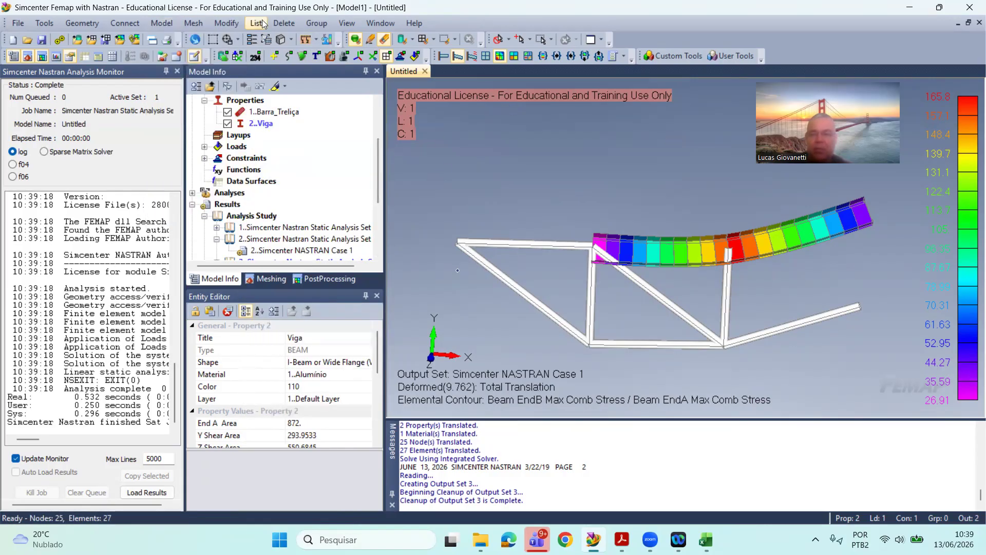
click(252, 43)
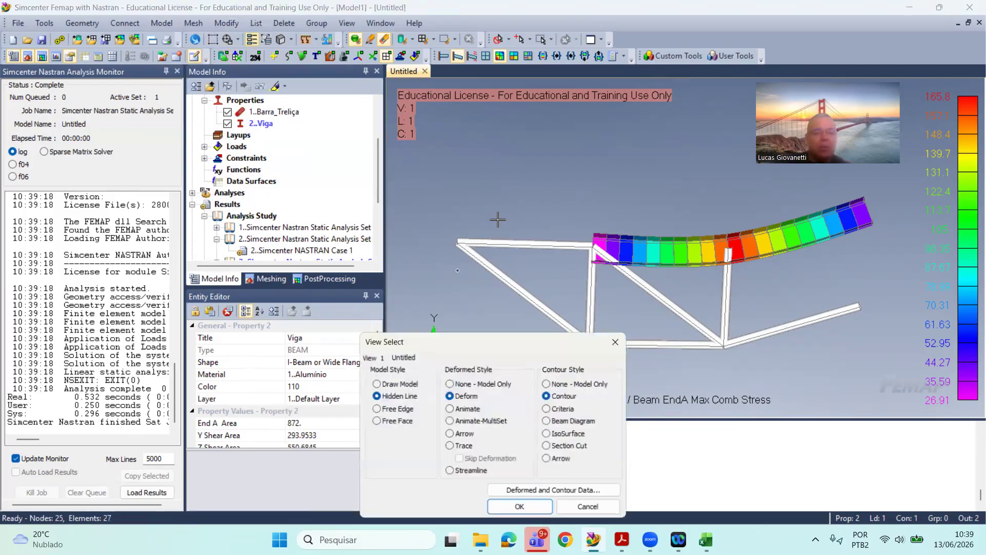
click(545, 492)
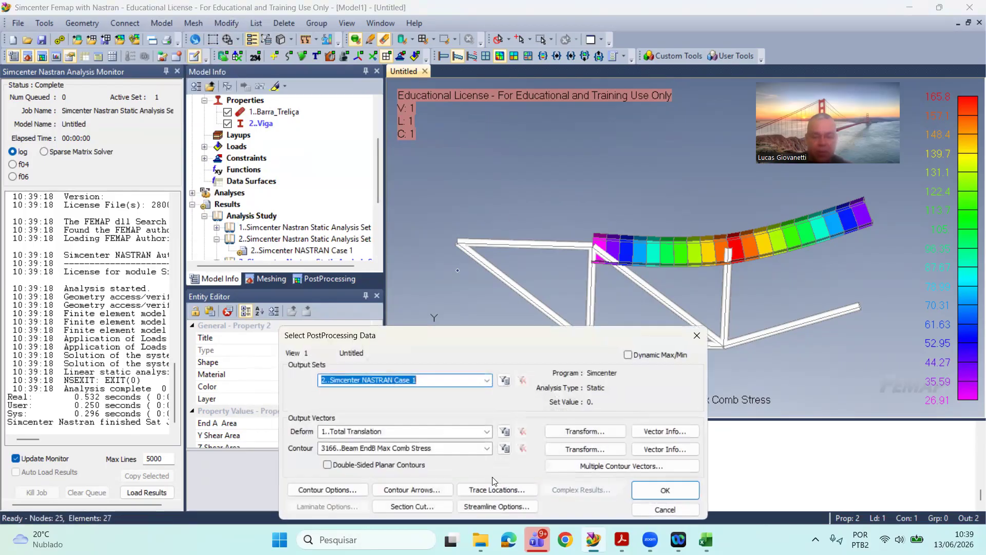
click(476, 449)
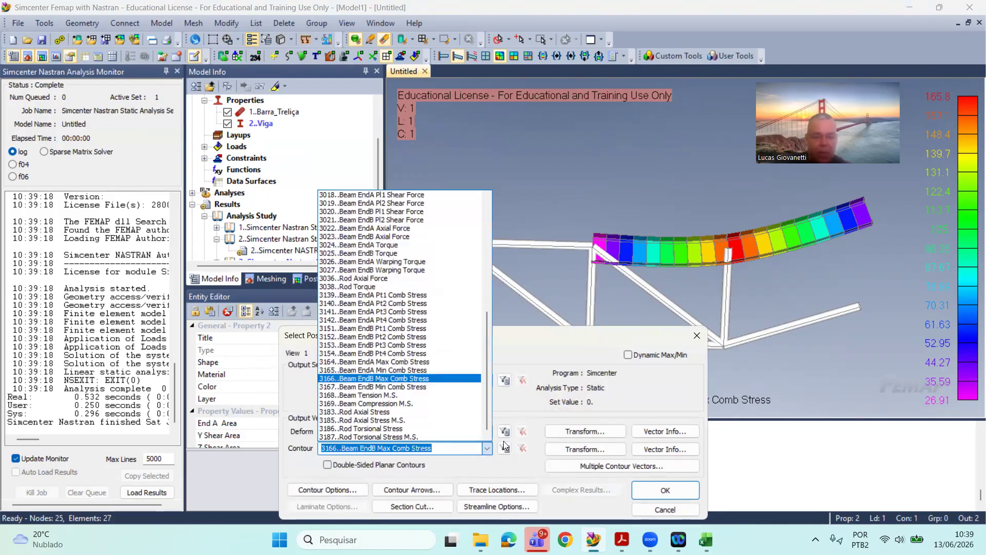
click(510, 413)
click(665, 490)
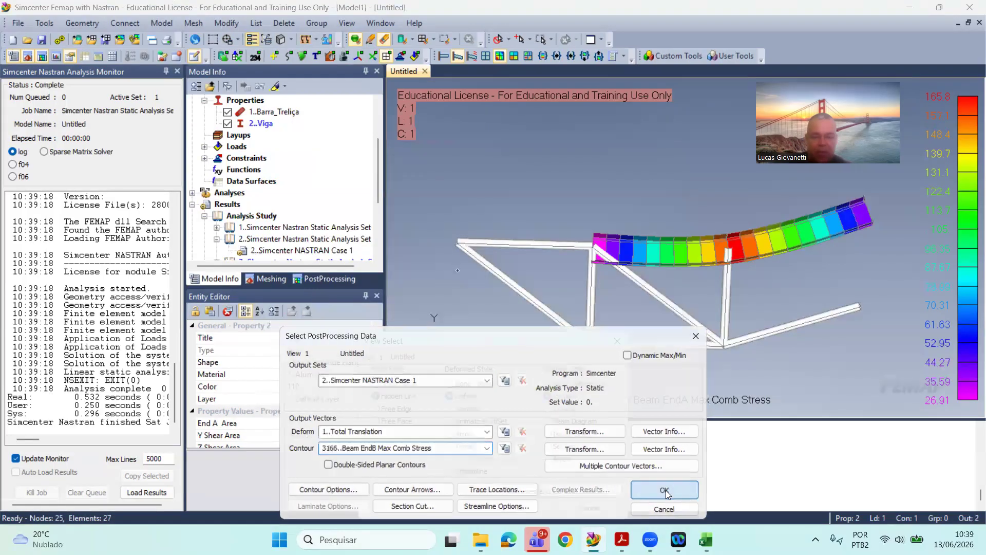
click(519, 507)
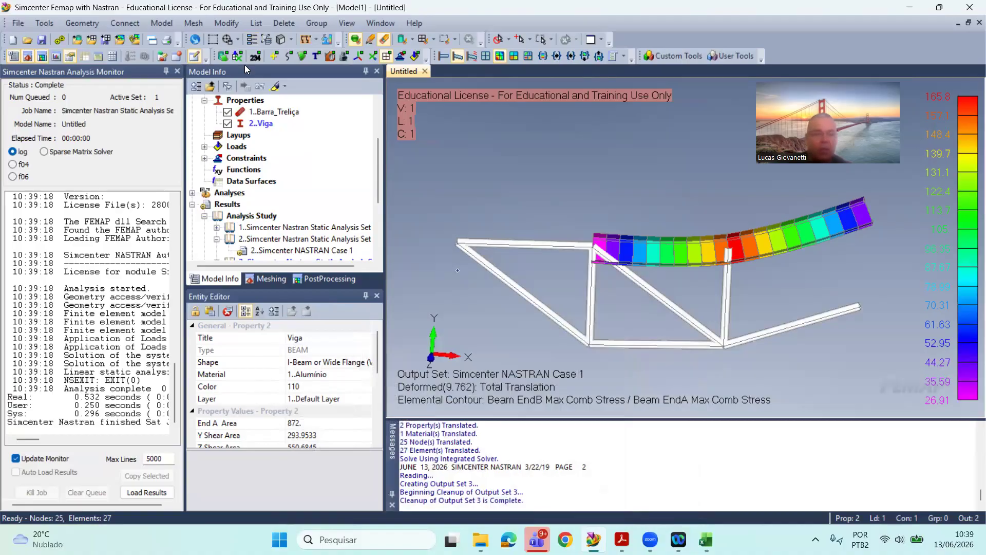
Step: Set the deformed and contour plot to output set 3..Simcenter NASTRAN Case 1, keeping the beam maximum combined stress contour
click(252, 39)
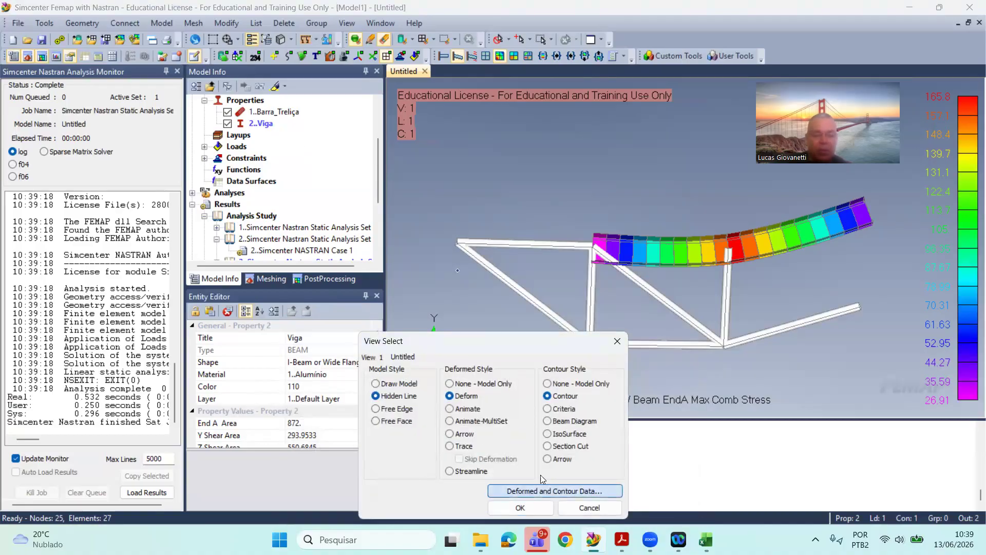
click(544, 490)
click(486, 380)
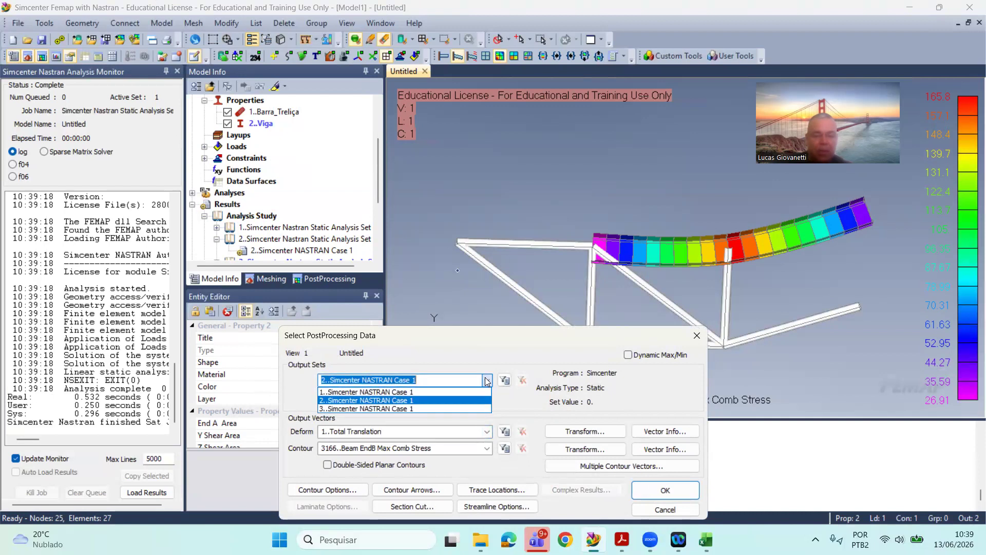
click(446, 408)
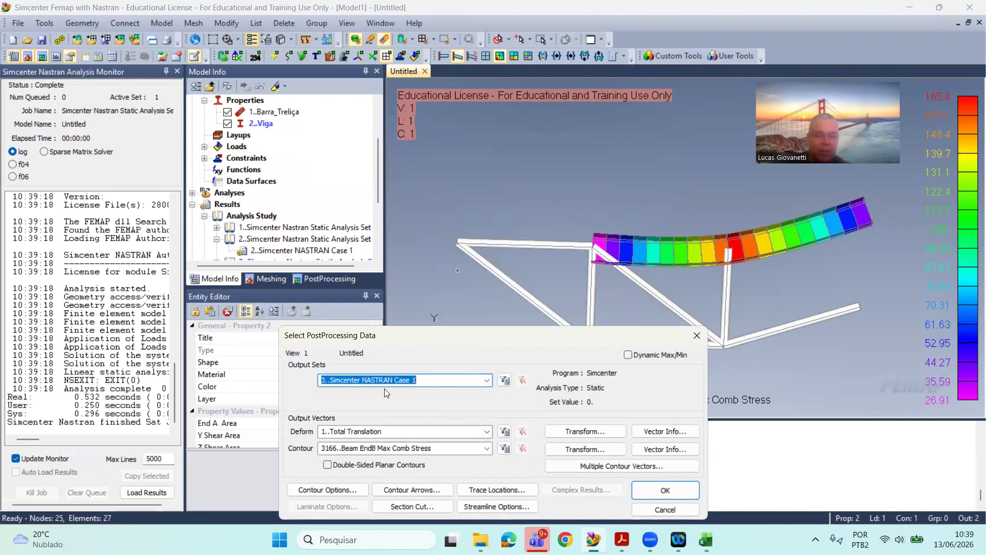
click(665, 490)
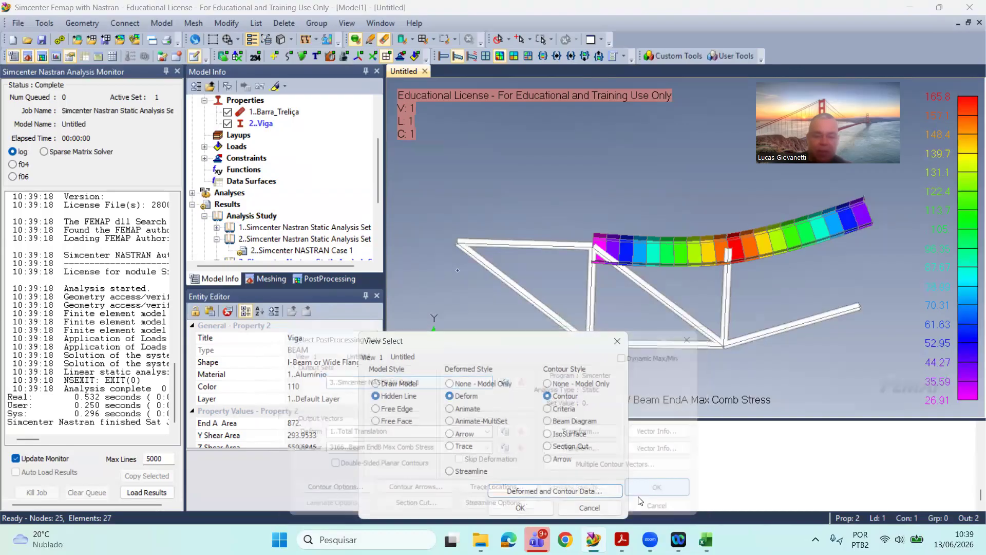
click(520, 508)
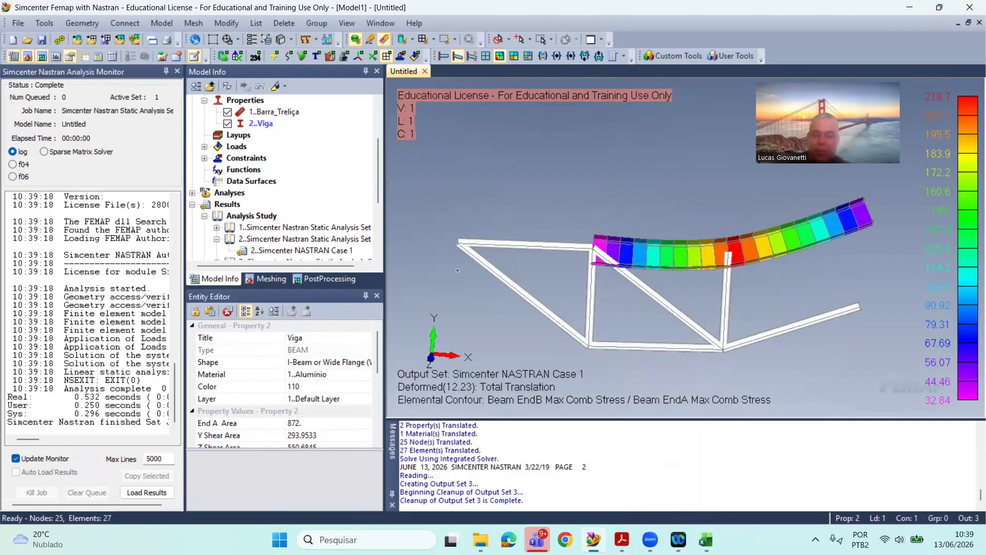
Step: Switch to Excel, update smax in E10 to 218.7 MPa, and select the margin of safety cell E8
click(705, 539)
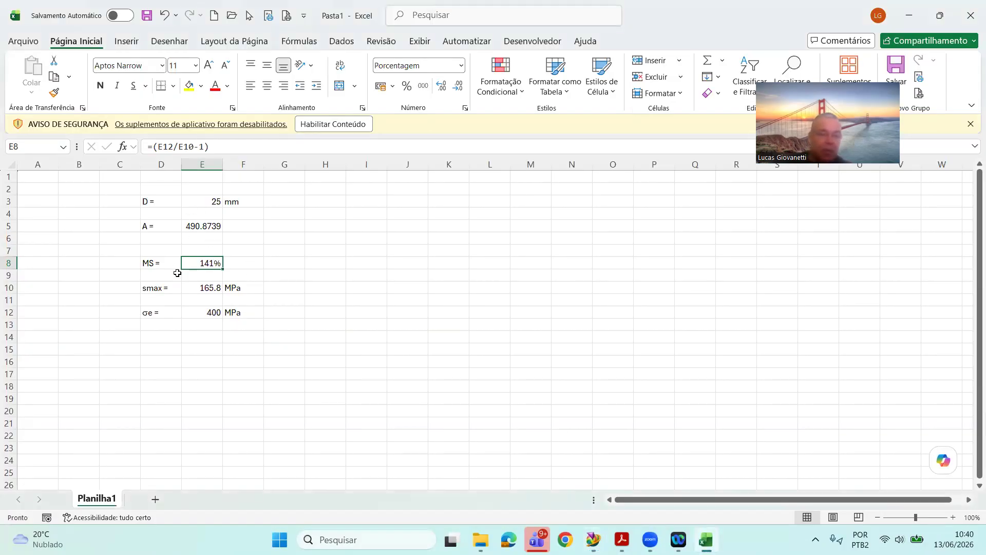
click(206, 287)
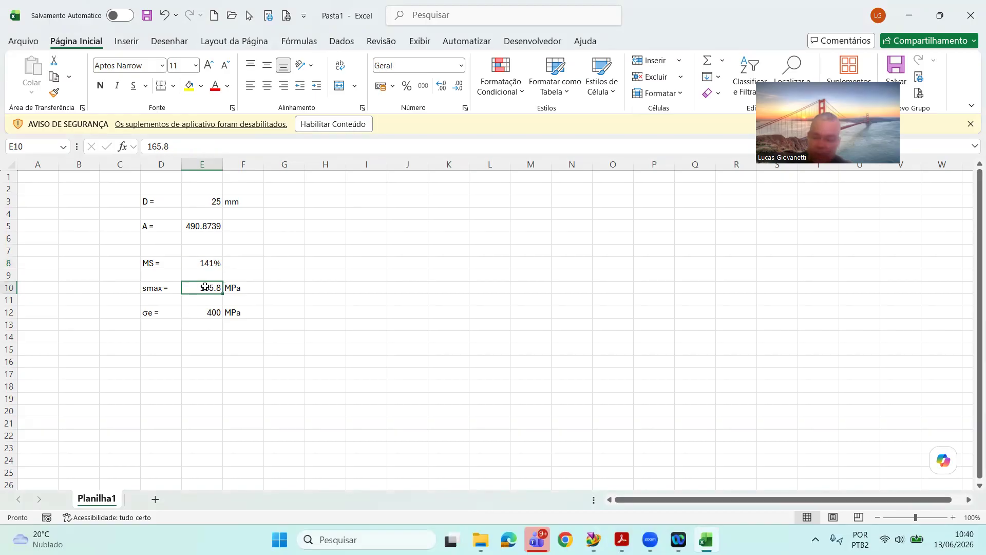
text(218.7)
key(Return)
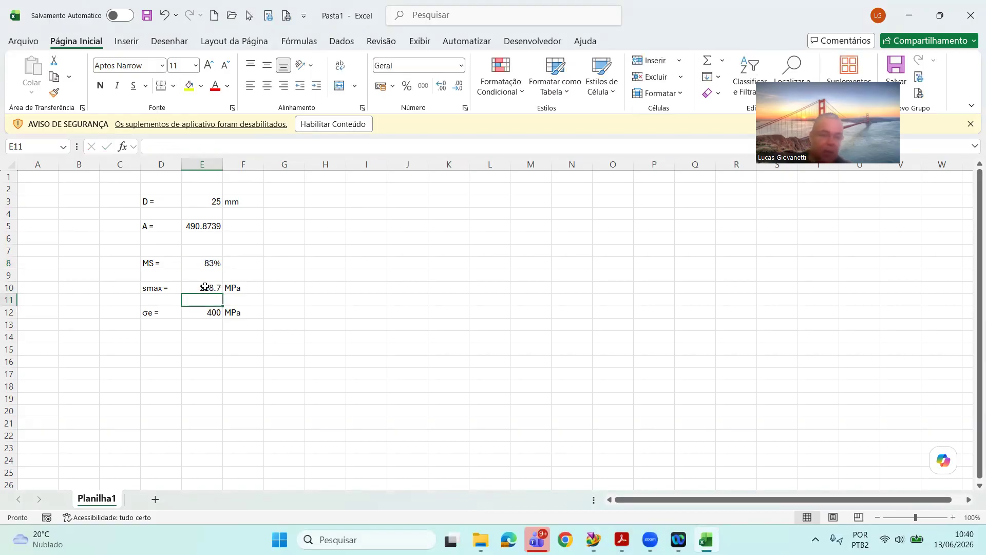
click(211, 262)
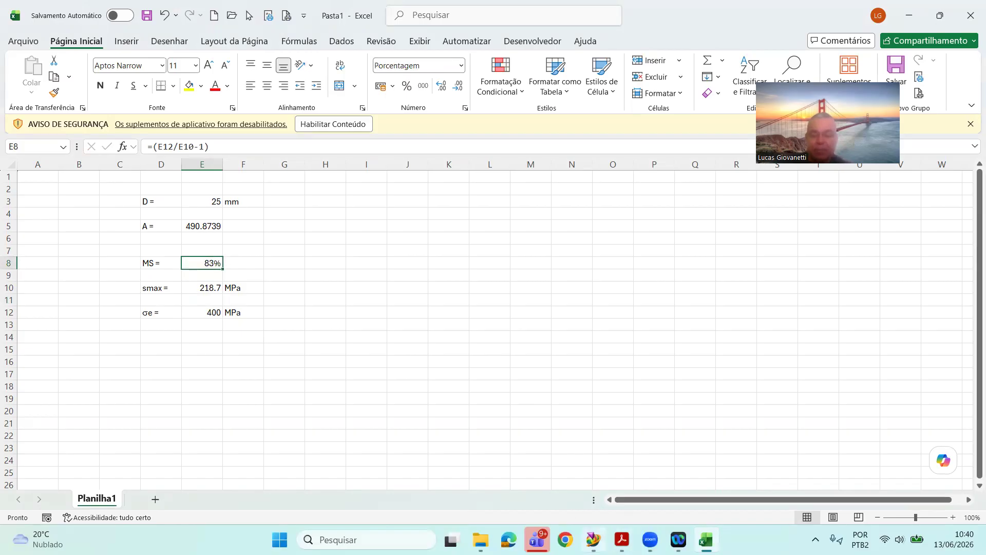
Step: Switch to Femap and contour the deformed plot of output set 3 with the 3036..Rod Axial Force vector
click(593, 539)
mouse_move(631, 320)
middle_down()
mouse_move(614, 313)
mouse_move(626, 289)
mouse_move(597, 272)
mouse_move(606, 311)
mouse_move(624, 317)
middle_up()
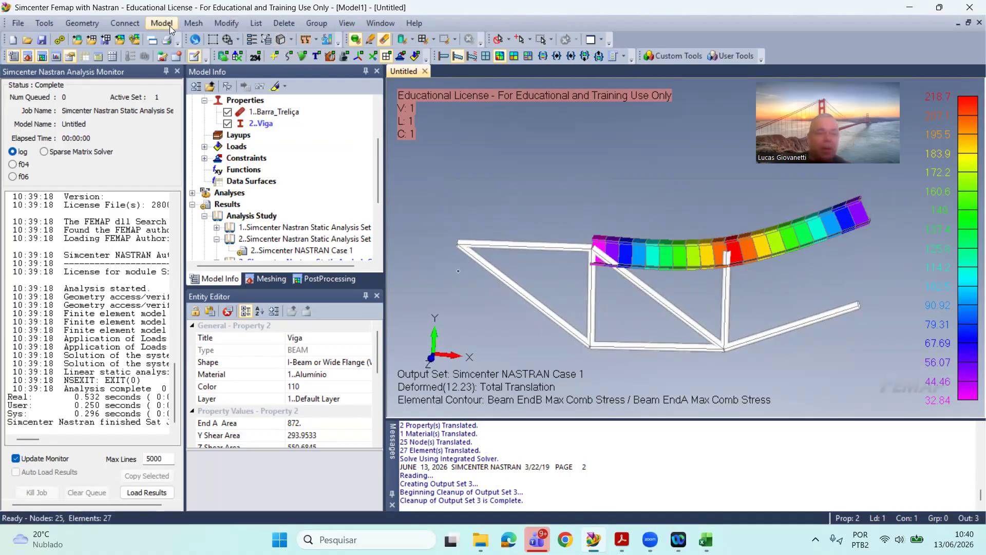
click(252, 40)
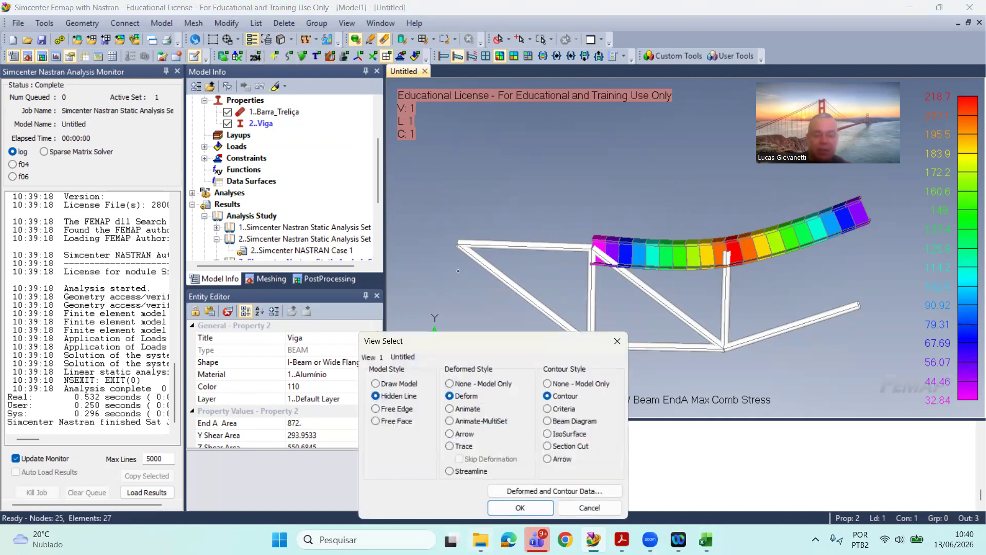
click(545, 491)
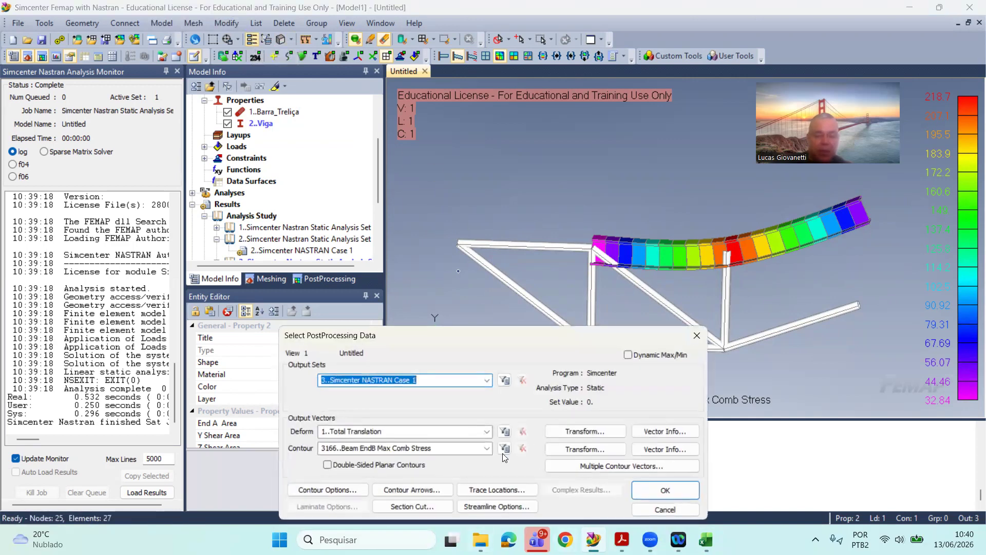
click(485, 448)
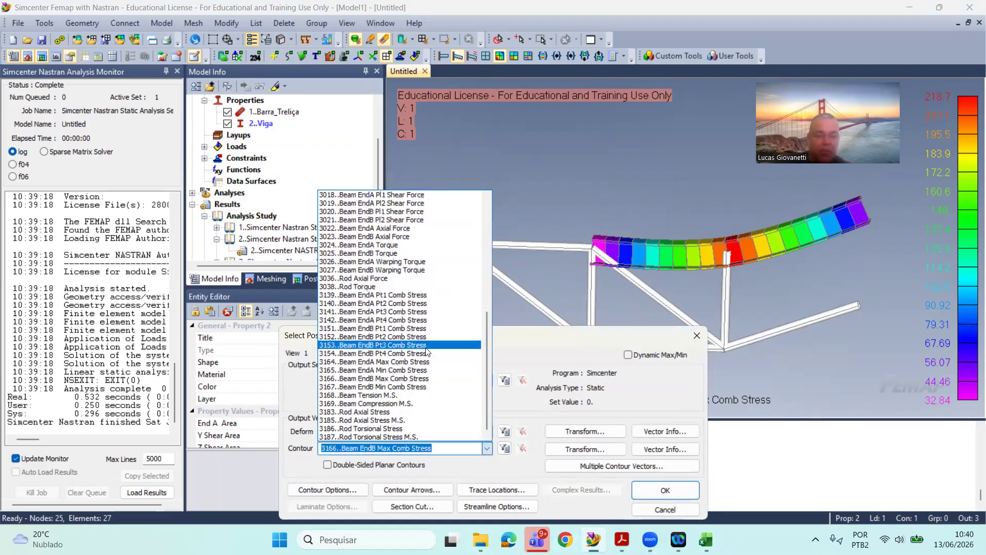
scroll(426, 314, up, 2)
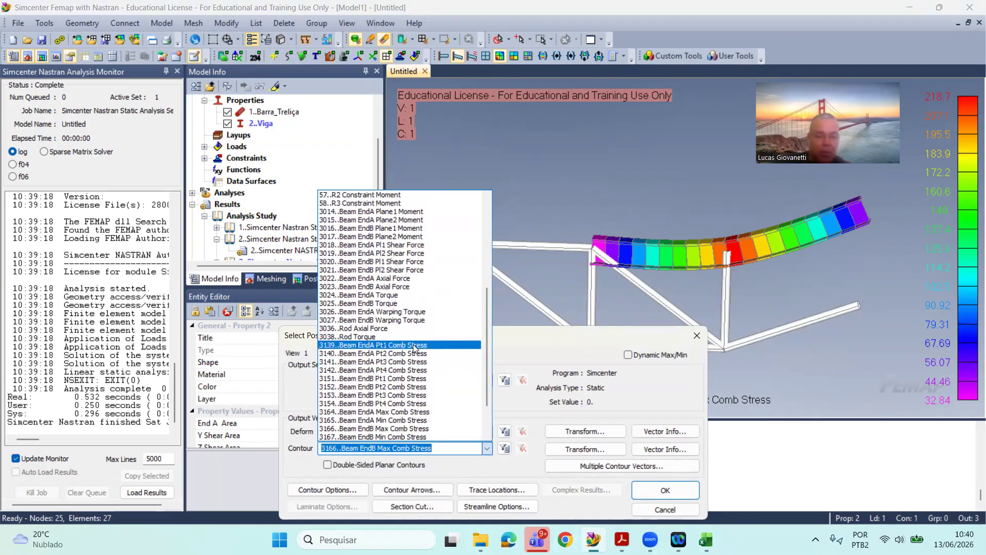
scroll(416, 314, up, 2)
scroll(419, 308, up, 5)
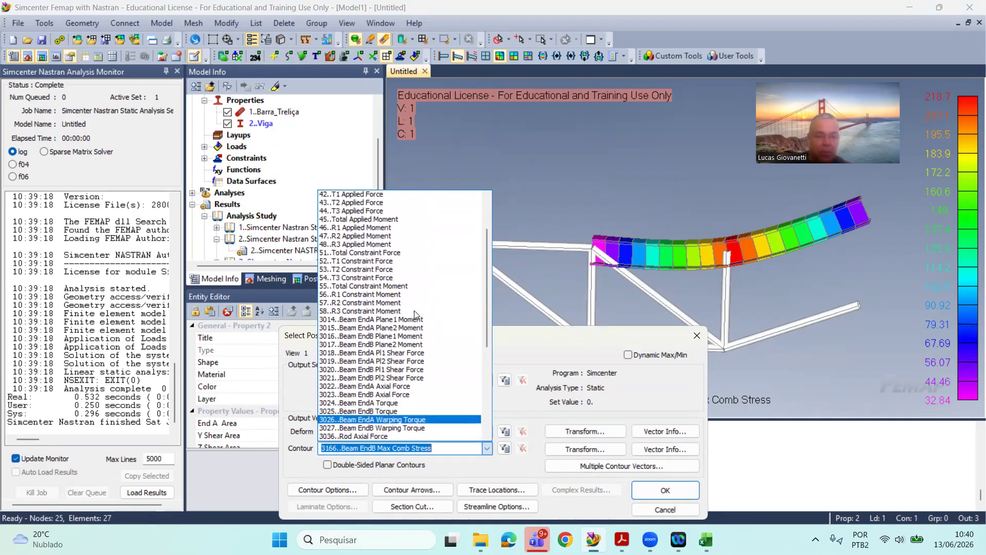
scroll(426, 308, down, 2)
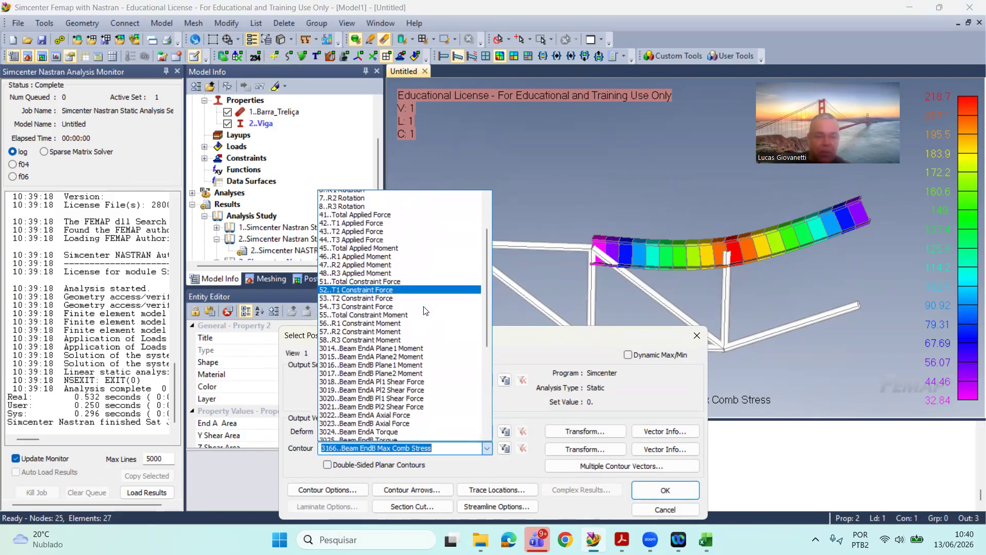
scroll(423, 321, down, 1)
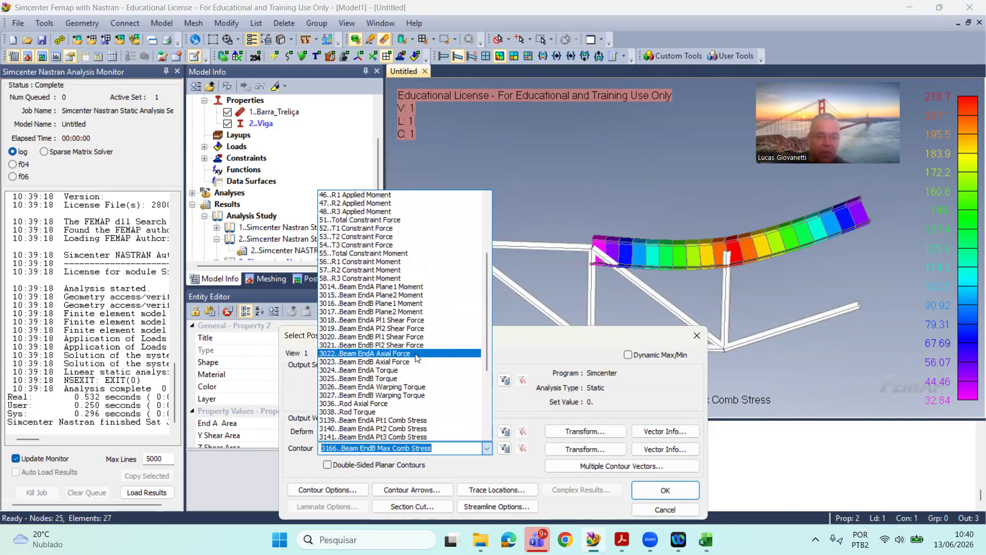
scroll(417, 358, down, 2)
scroll(417, 358, up, 3)
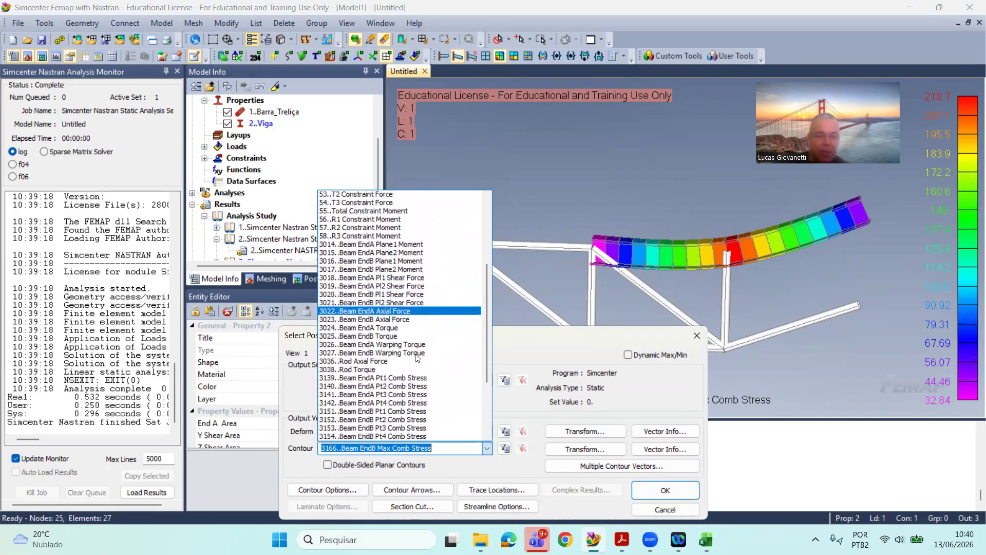
scroll(416, 358, up, 2)
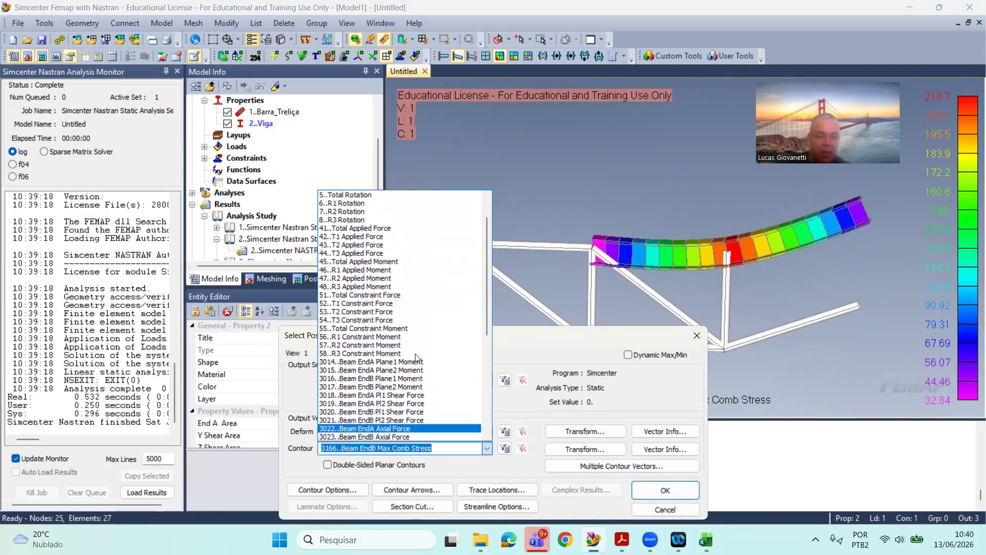
scroll(416, 357, down, 7)
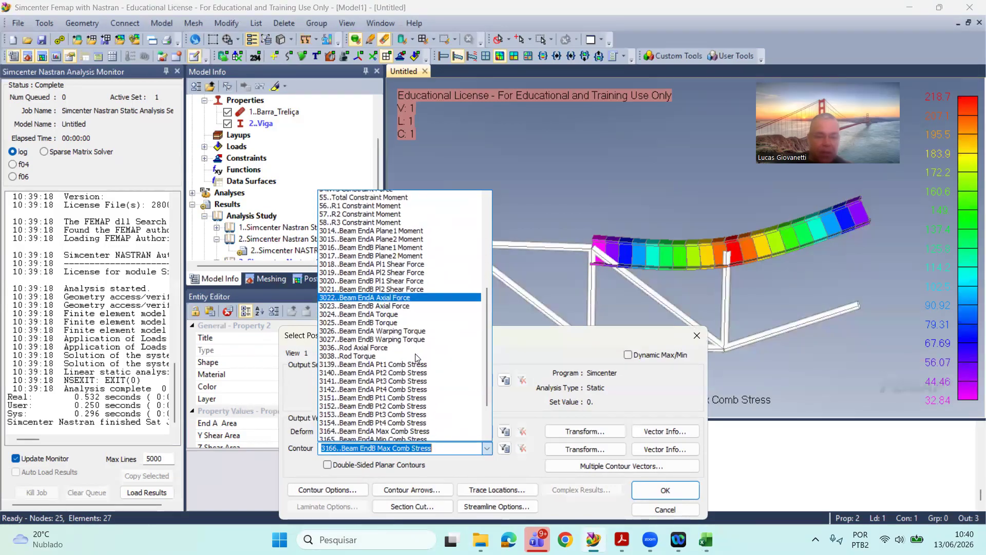
scroll(416, 358, down, 1)
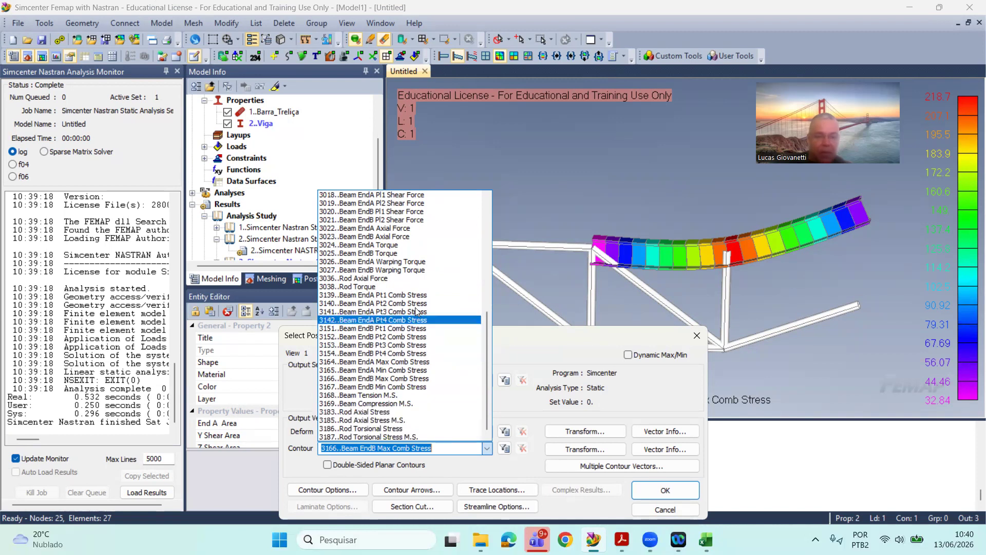
click(405, 279)
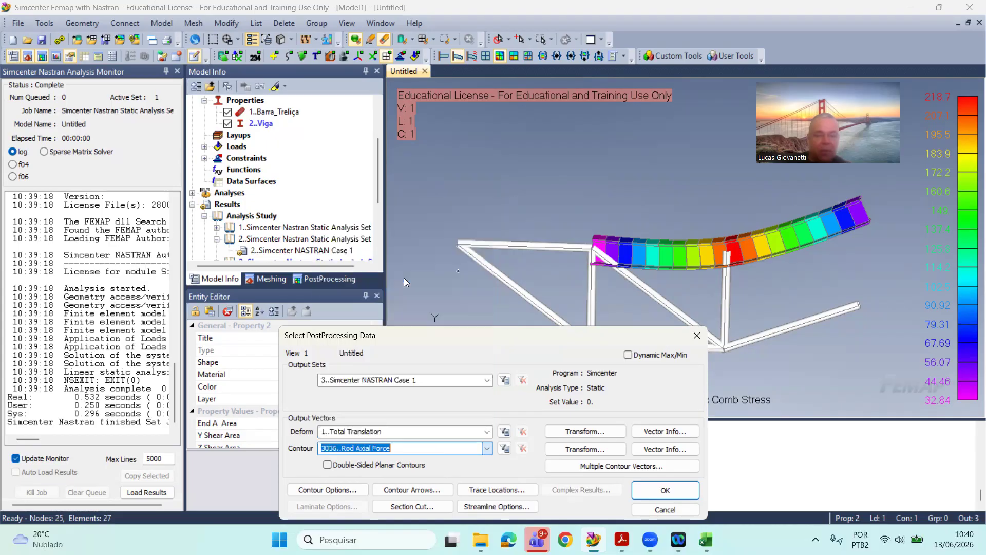
click(644, 490)
click(520, 507)
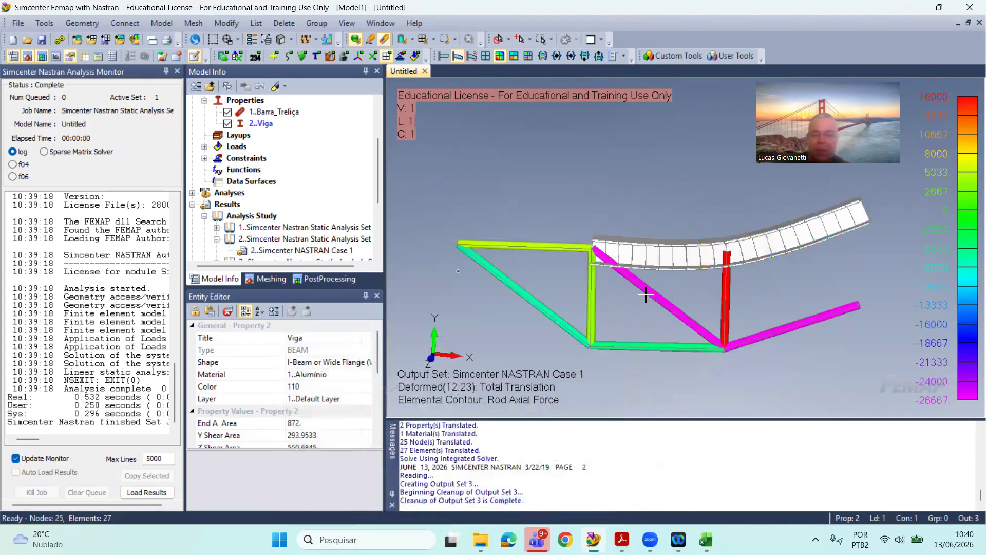
Step: Change the contour of the deformed plot to the 3183..Rod Axial Stress vector and apply it to the view
mouse_move(646, 296)
middle_down()
mouse_move(653, 267)
mouse_move(648, 280)
middle_up()
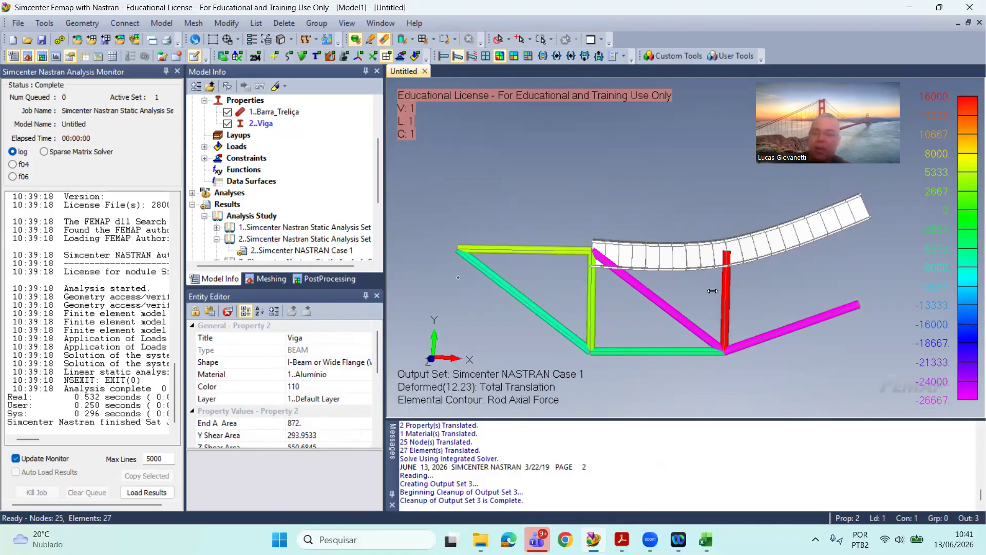
middle_drag(730, 296, 709, 258)
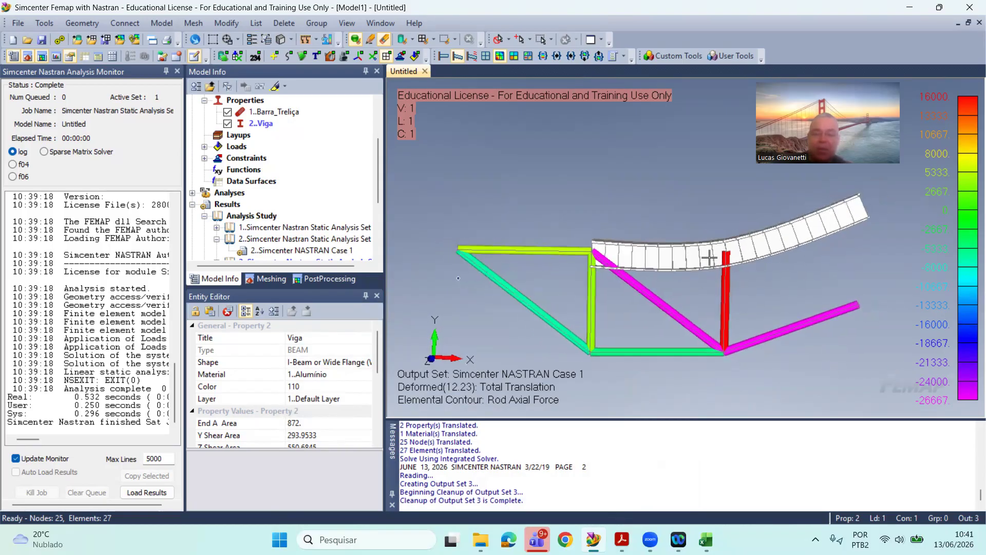
click(252, 41)
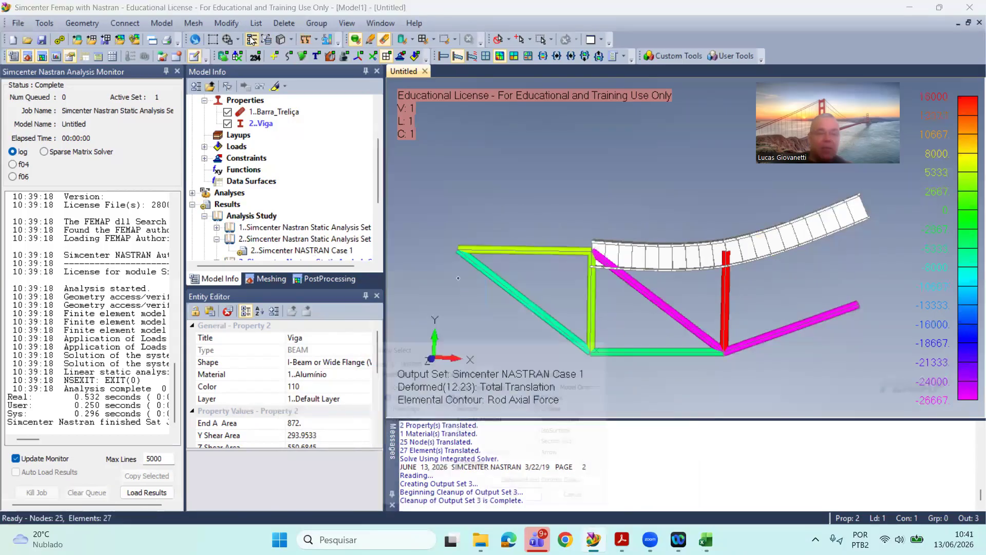
click(529, 490)
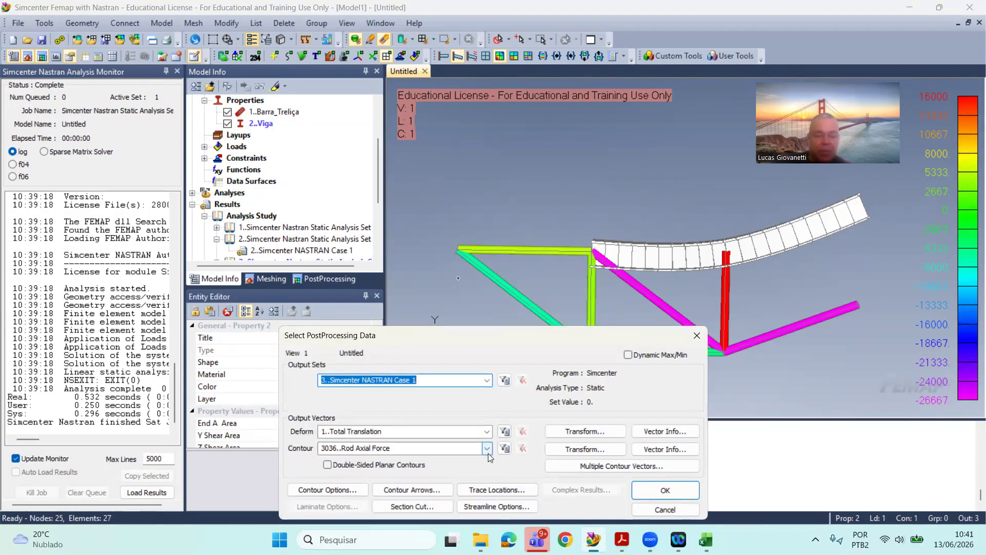
click(487, 448)
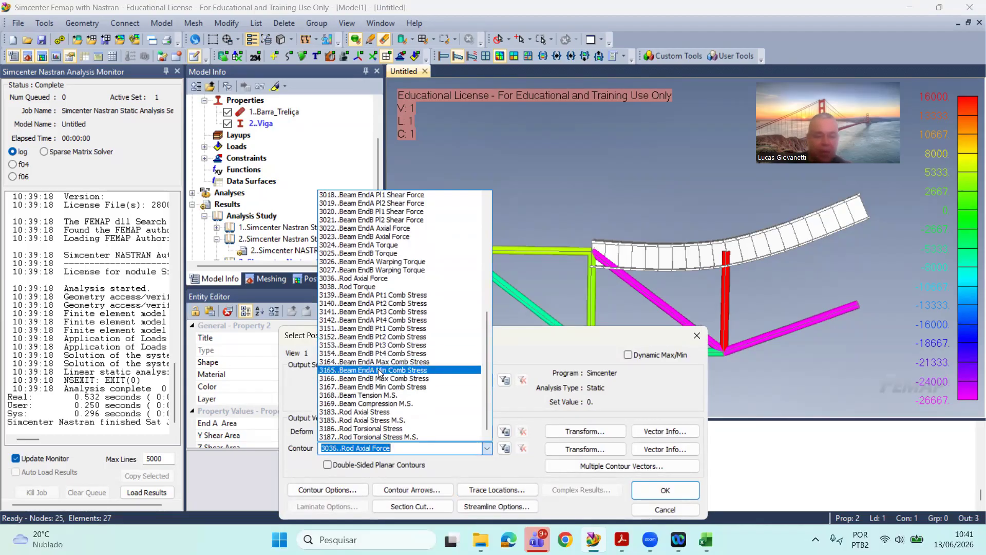
click(402, 412)
click(665, 490)
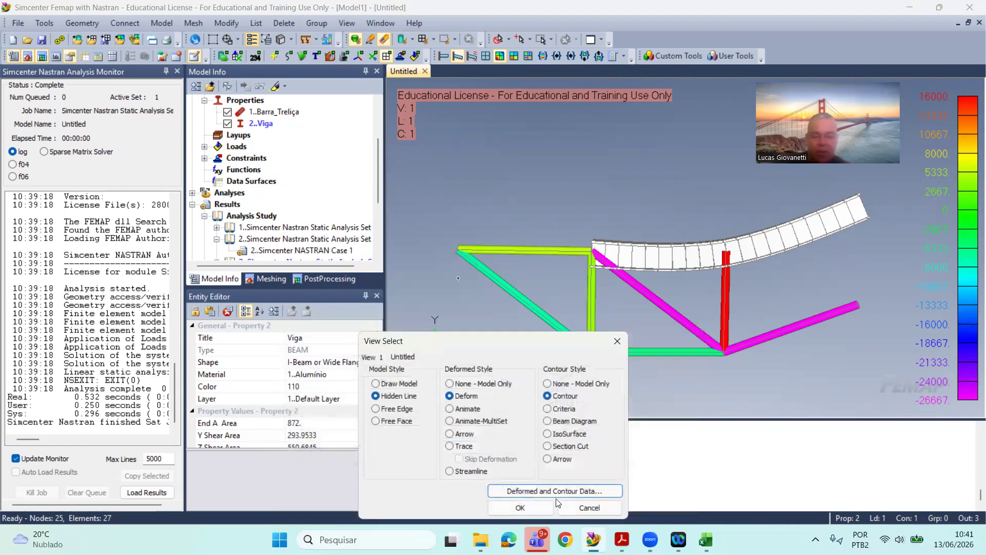
click(520, 507)
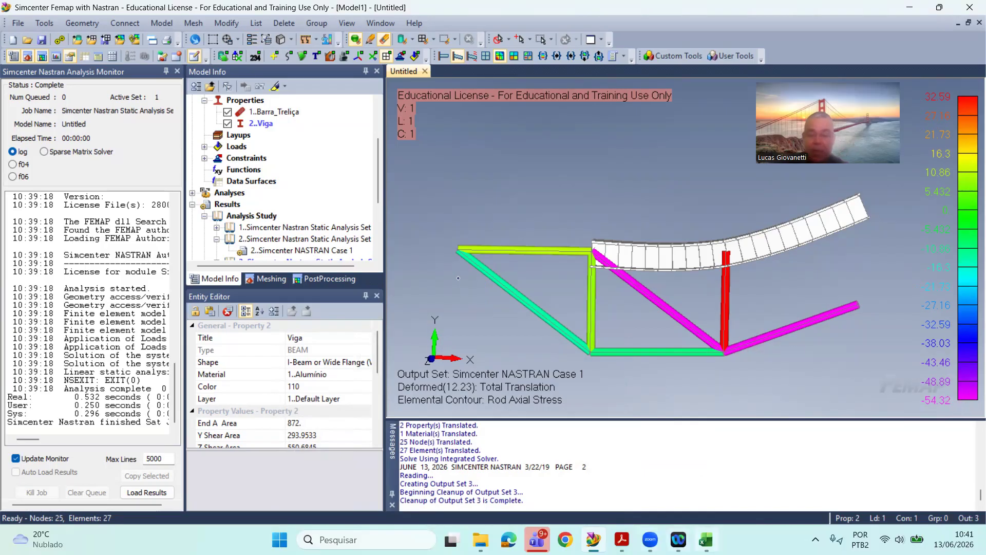
Step: Switch to Excel, set the diameter D in E3 to 15 mm, and enter the area unit mm2 in F5
click(705, 539)
click(209, 204)
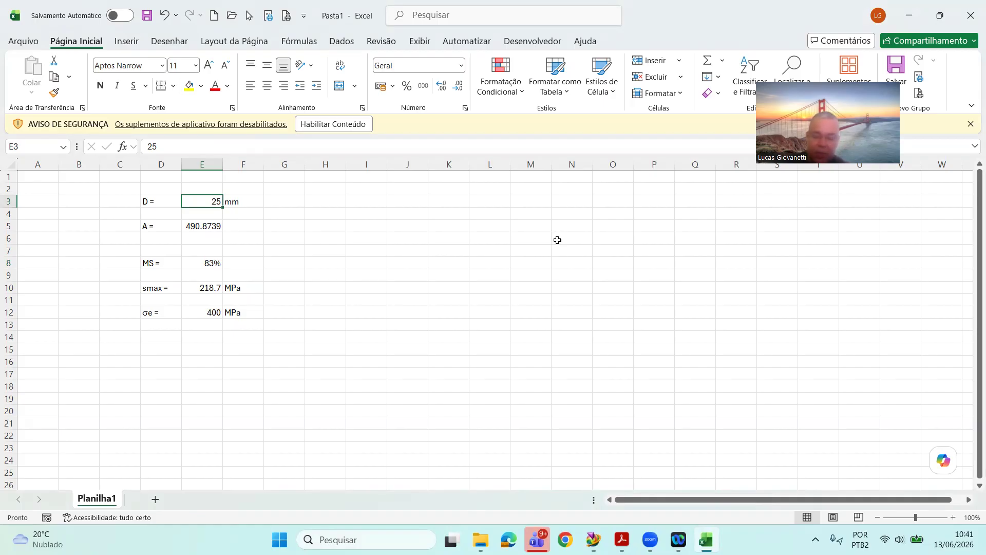
text(15)
key(Return)
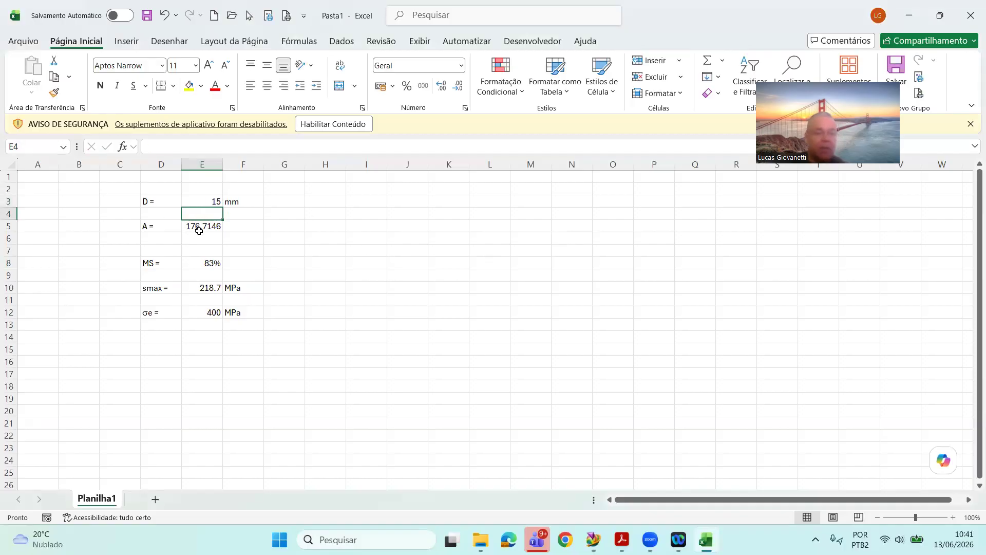
click(233, 224)
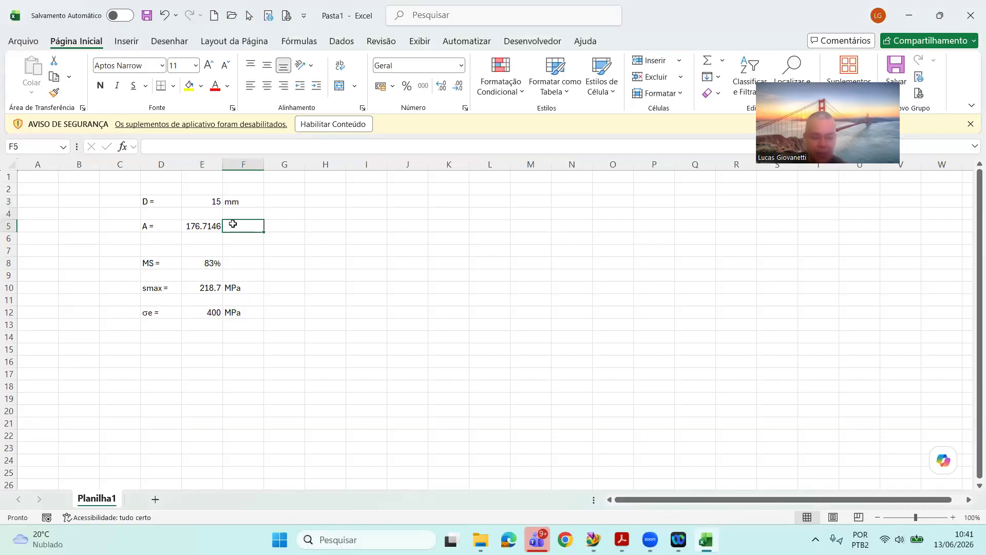
text(mm2)
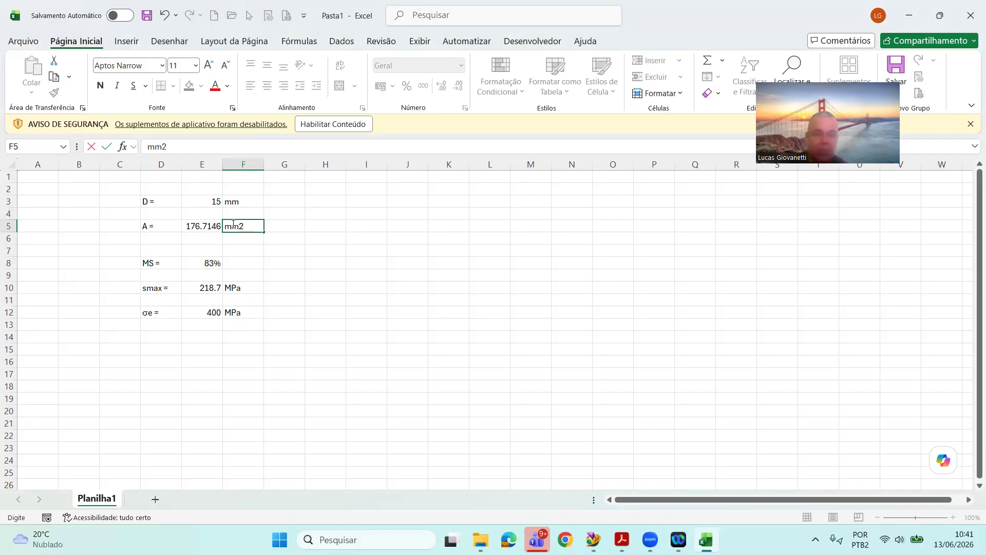
key(Return)
Step: Copy the area from E5, paste it in Femap as the Barra_Treliça rod property's area, 176.7145868, accept it, and regenerate the view
click(194, 226)
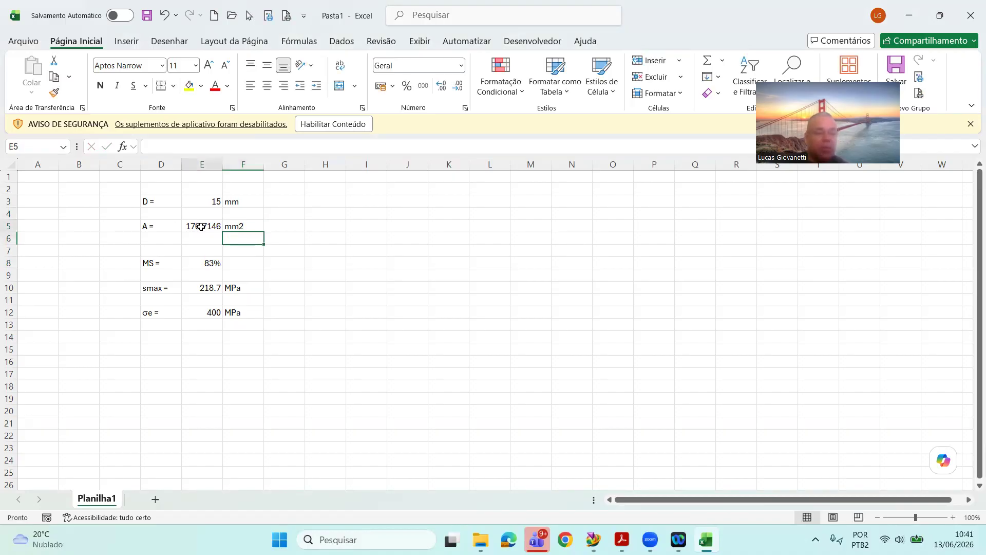
right_click(194, 226)
click(236, 165)
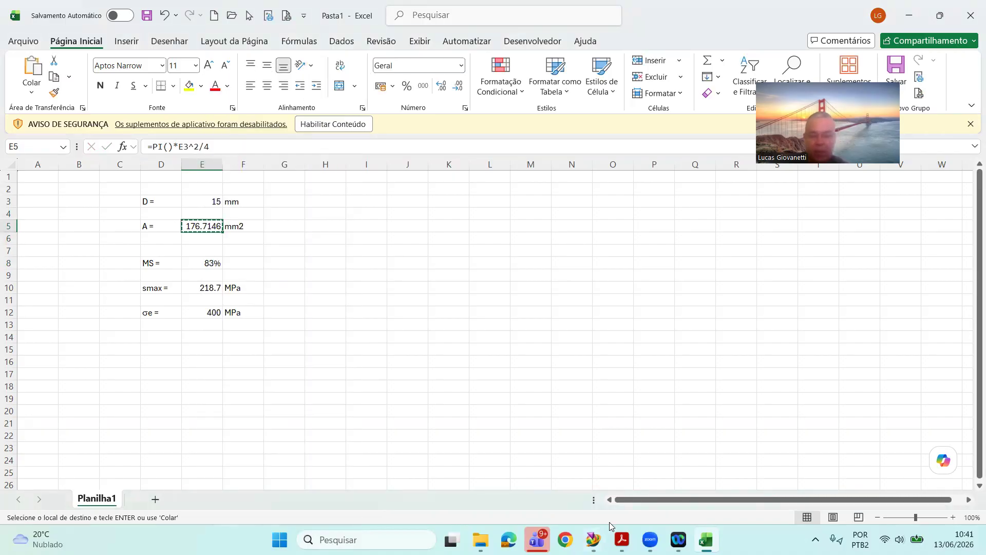
click(594, 539)
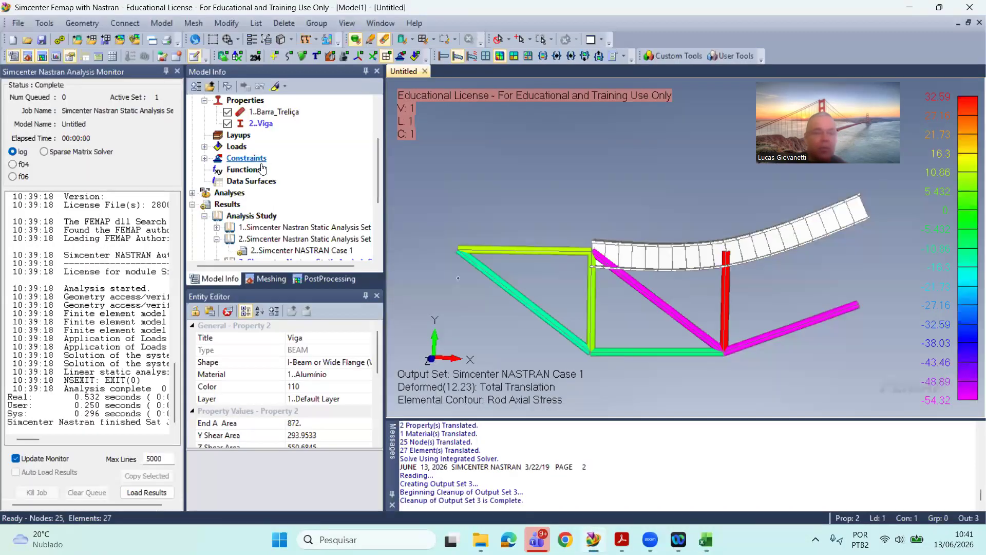
scroll(252, 170, up, 2)
click(267, 181)
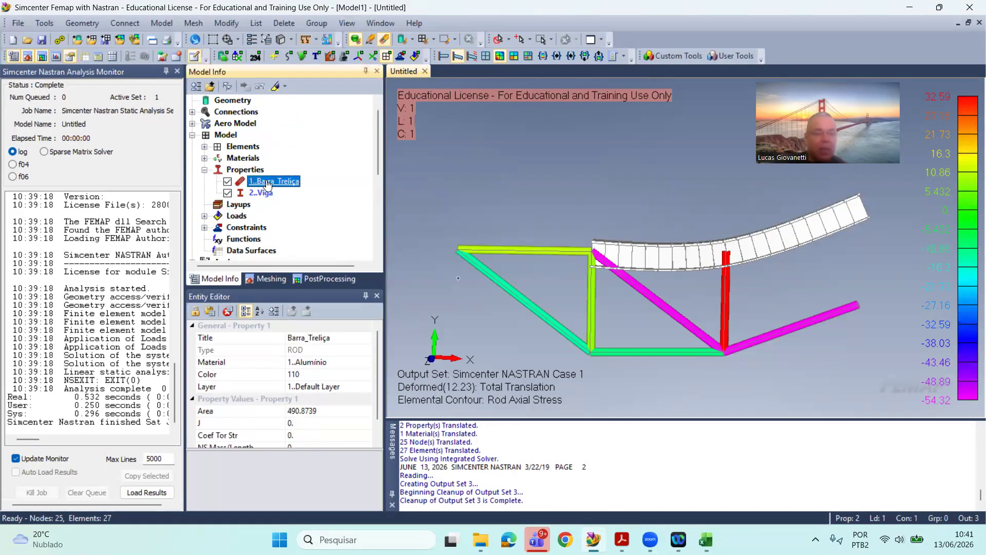
right_click(267, 183)
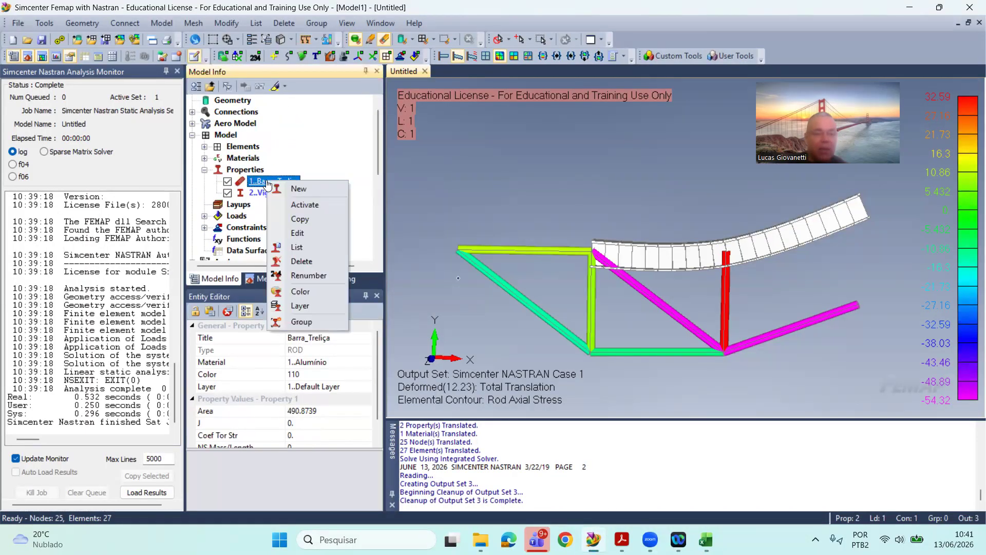
click(298, 232)
drag(458, 259, 397, 254)
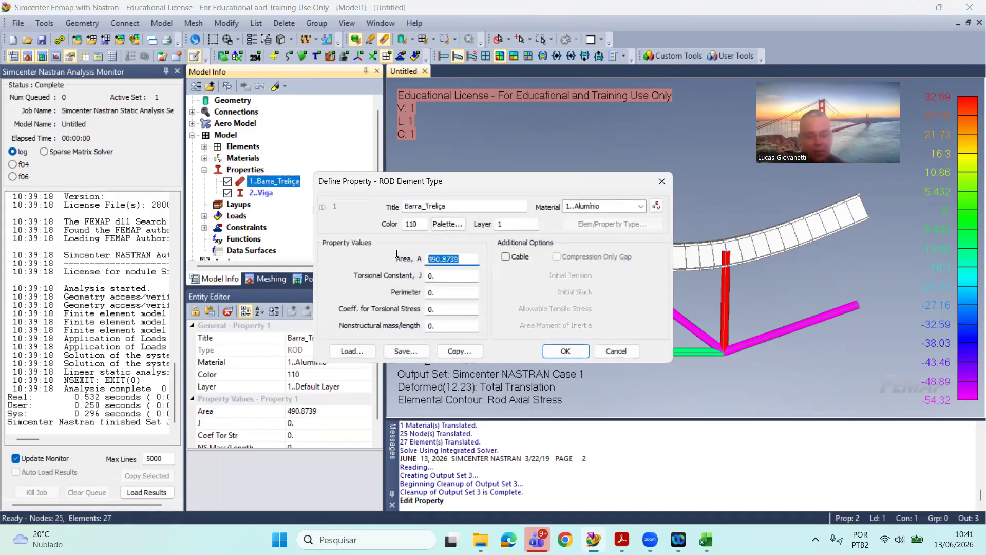
text(176.7145868)
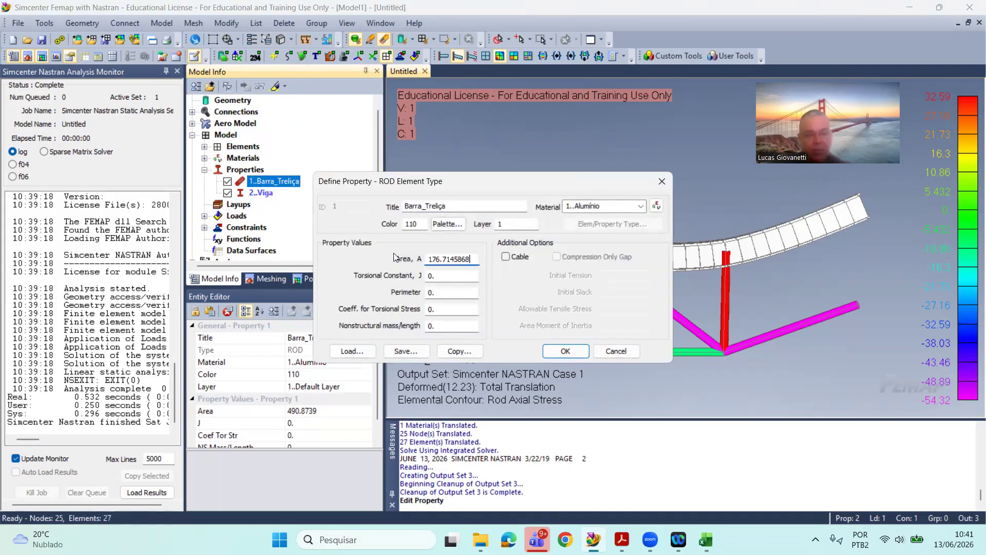
click(565, 351)
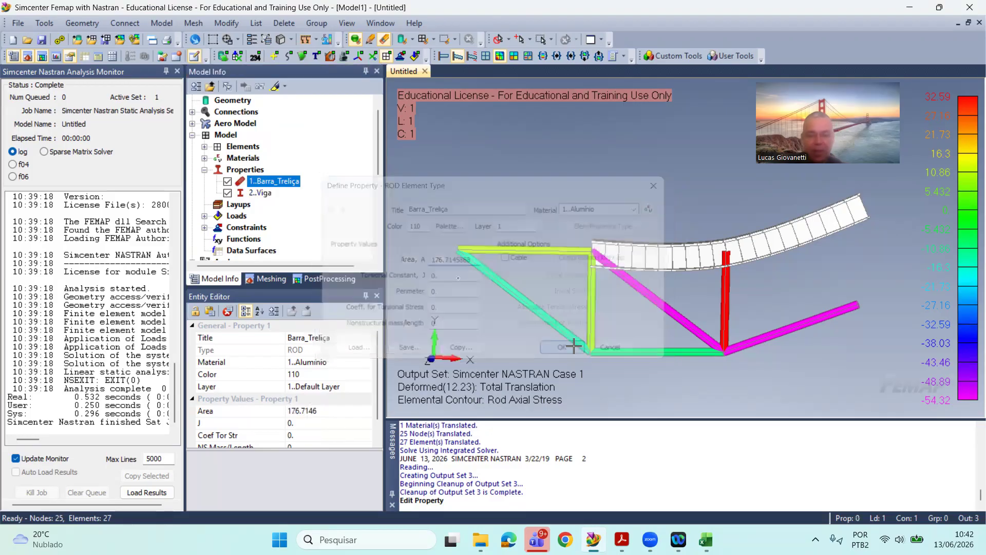
key(ctrl+g)
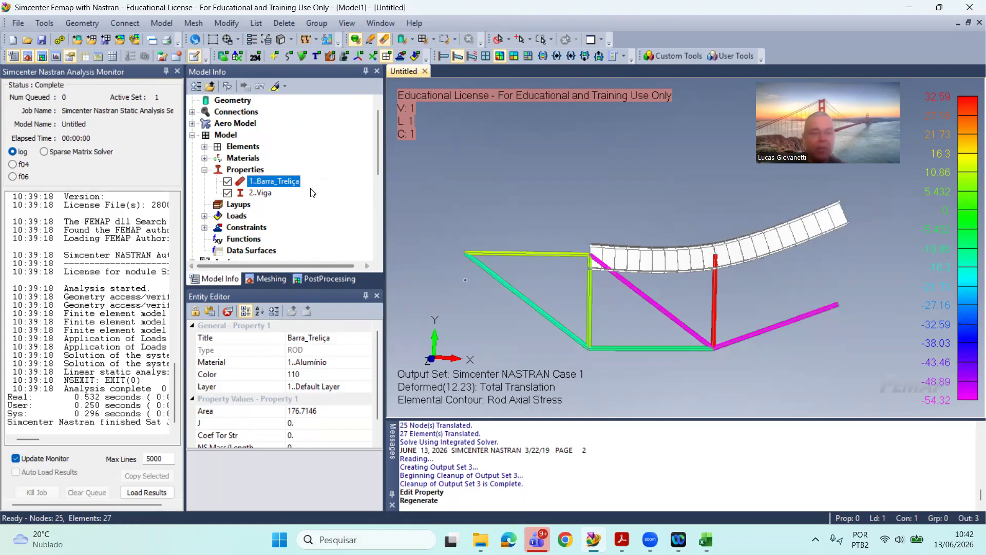
scroll(312, 189, down, 3)
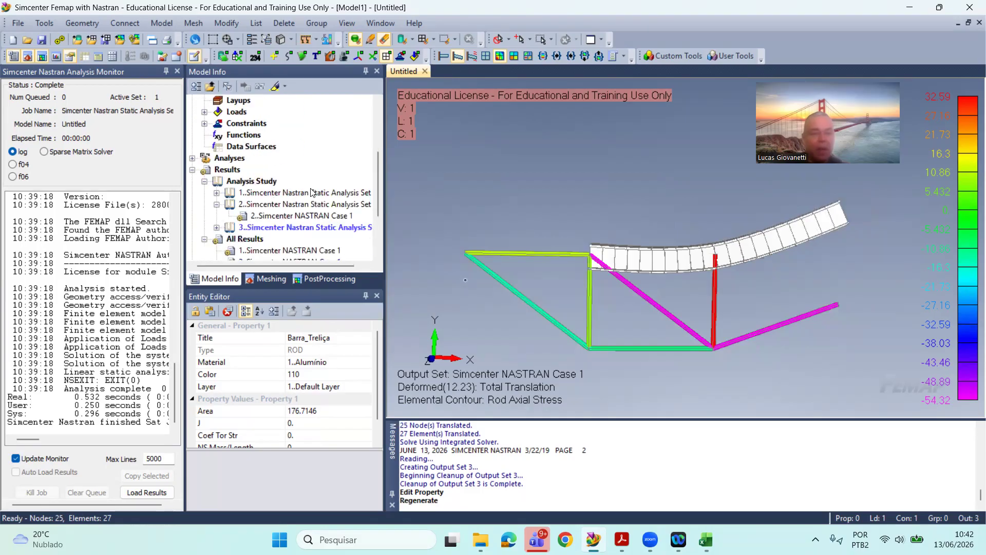
Step: Rerun the static analysis and show output set 4 in the deformed Rod Axial Stress contour plot
click(18, 23)
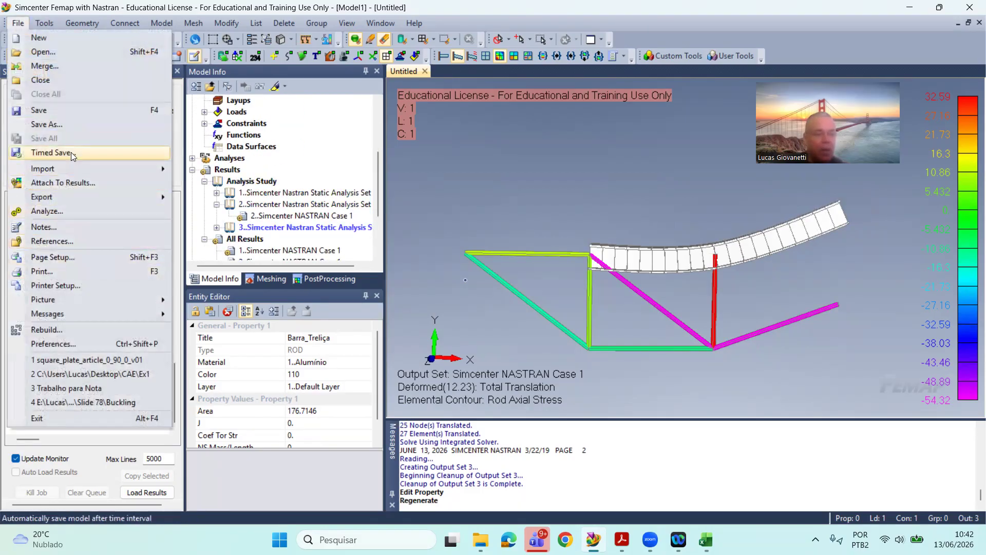
click(76, 211)
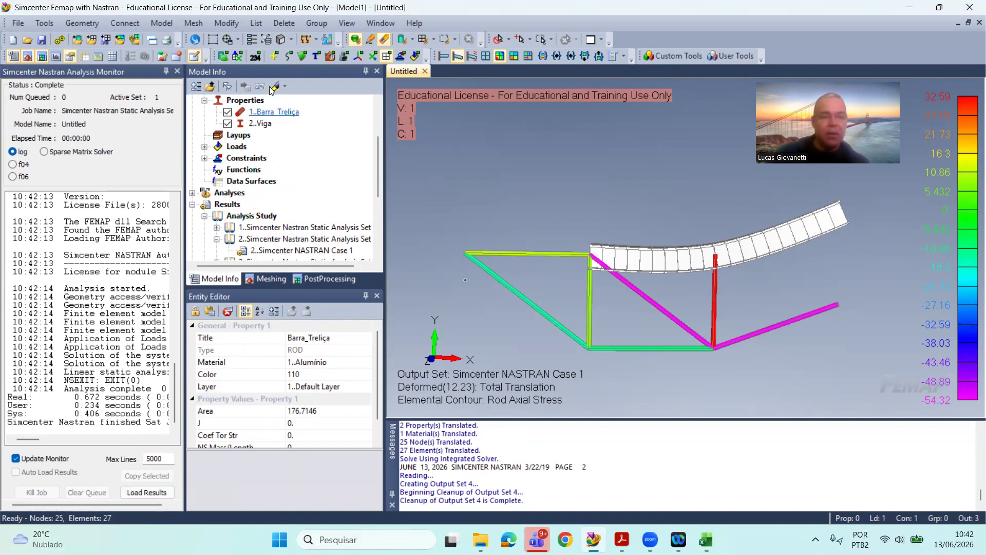
click(251, 41)
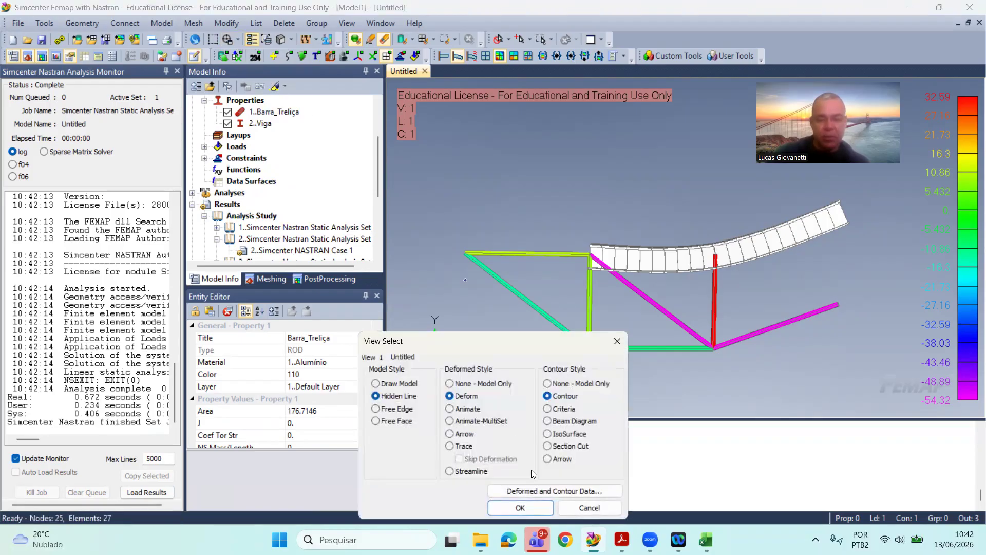
click(555, 491)
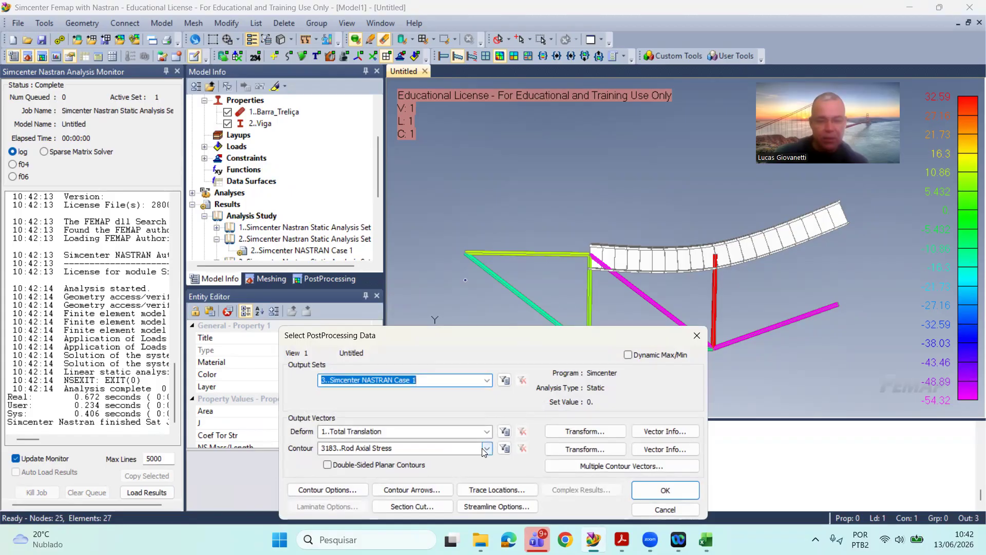
click(486, 380)
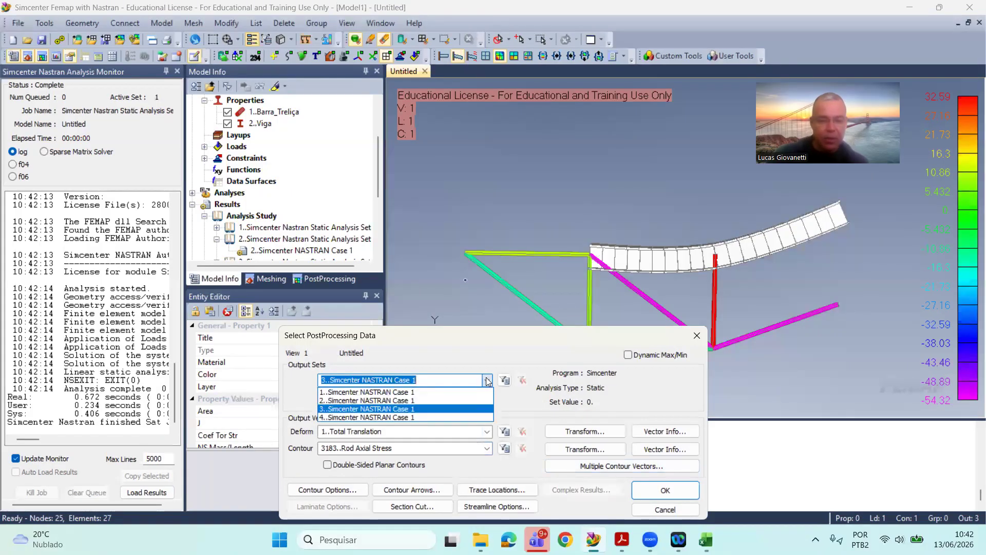
click(465, 417)
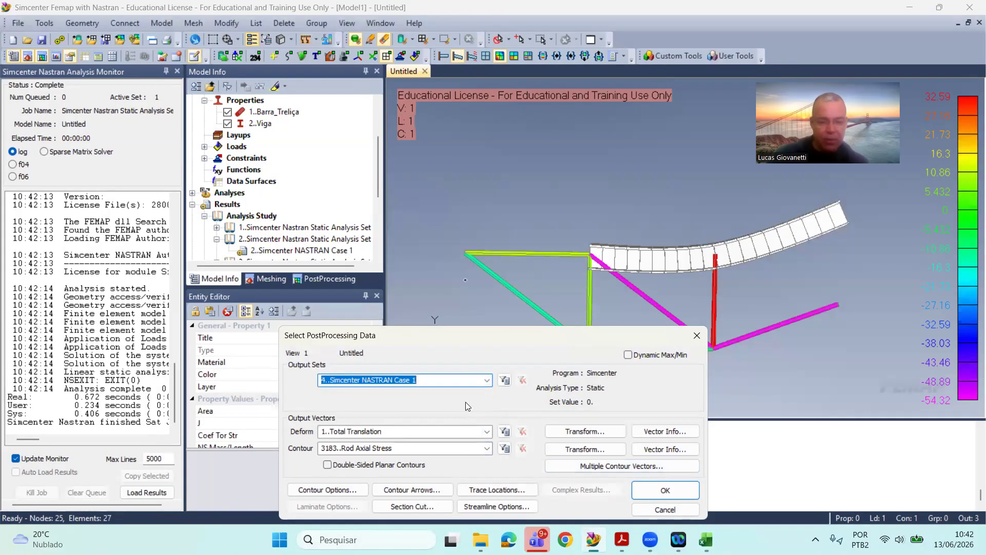
click(664, 490)
click(522, 506)
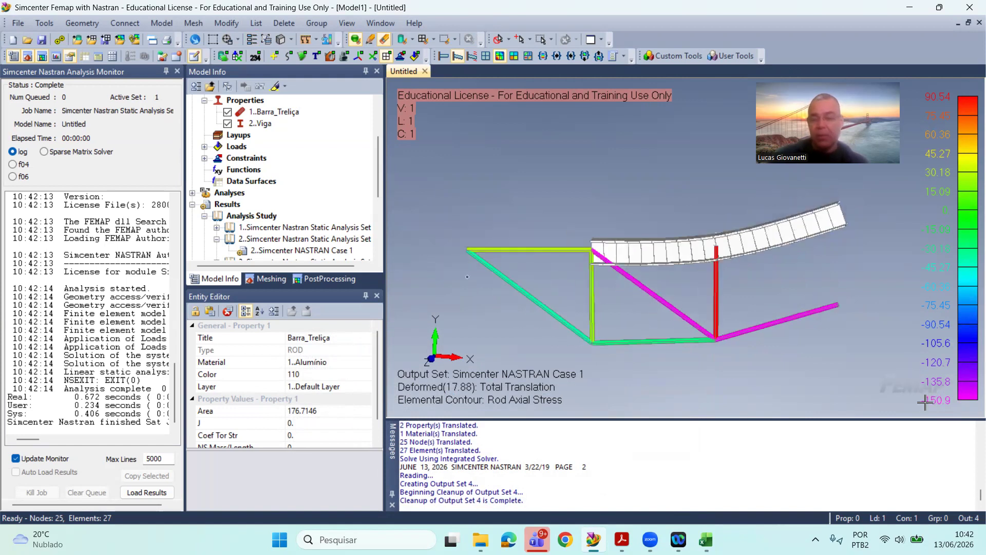
middle_drag(788, 352, 793, 378)
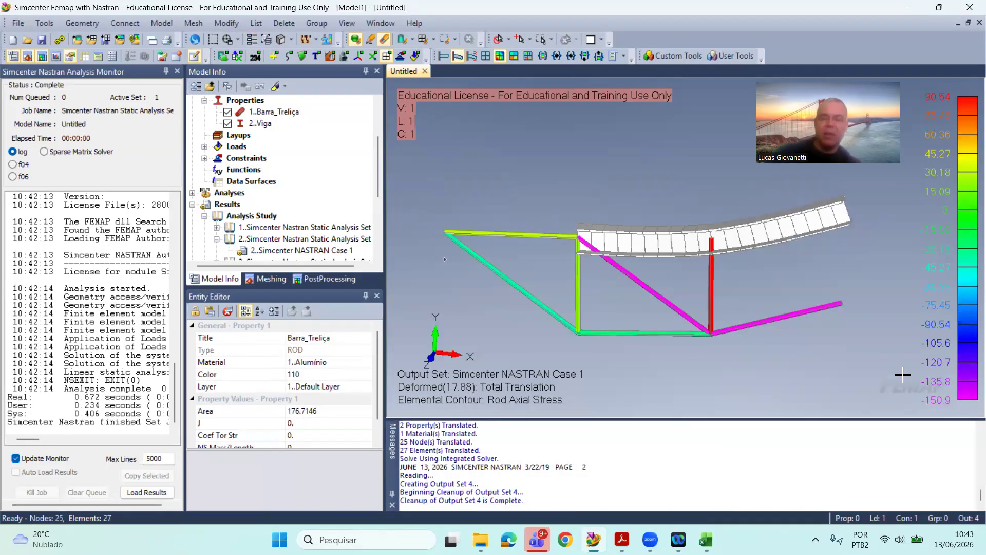
middle_drag(902, 374, 905, 380)
middle_drag(841, 354, 833, 333)
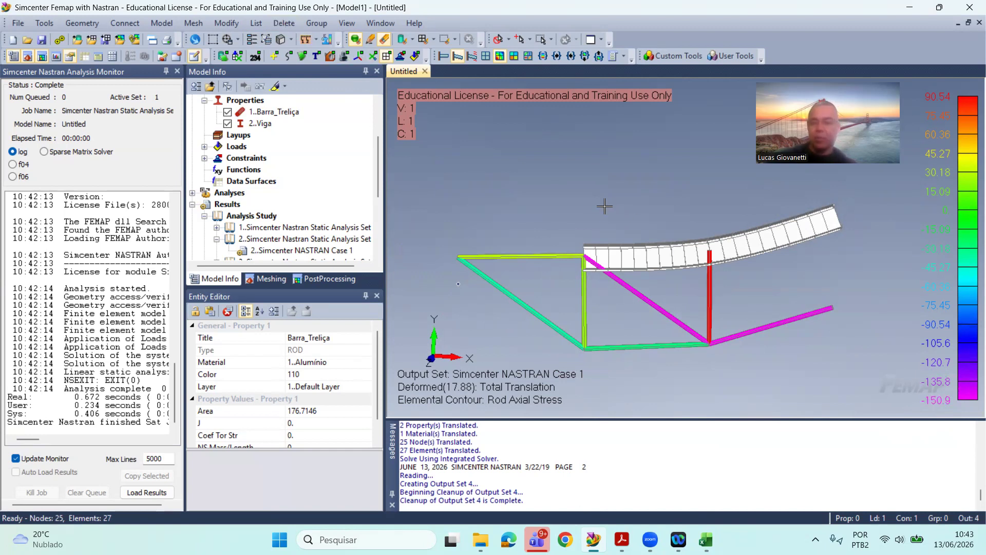
middle_drag(605, 206, 601, 212)
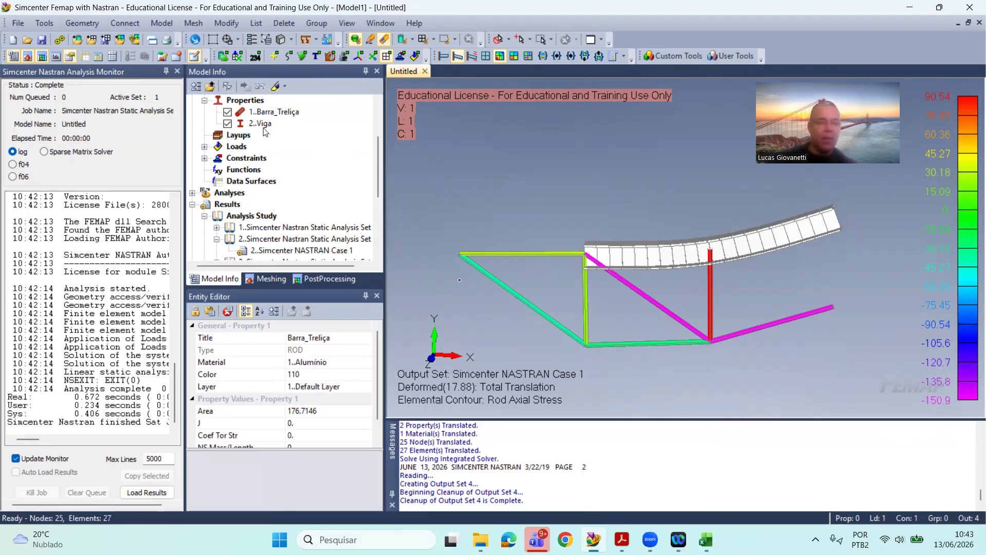
Step: Open the Barra_Treliça rod property for editing, then switch to Excel and set the diameter D in E3 to 25 mm
click(277, 112)
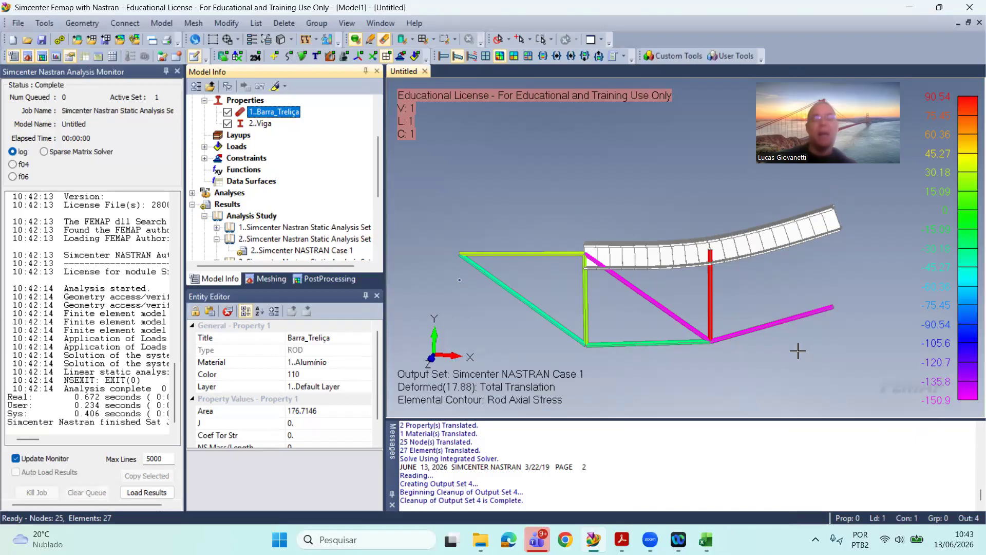
scroll(666, 228, up, 1)
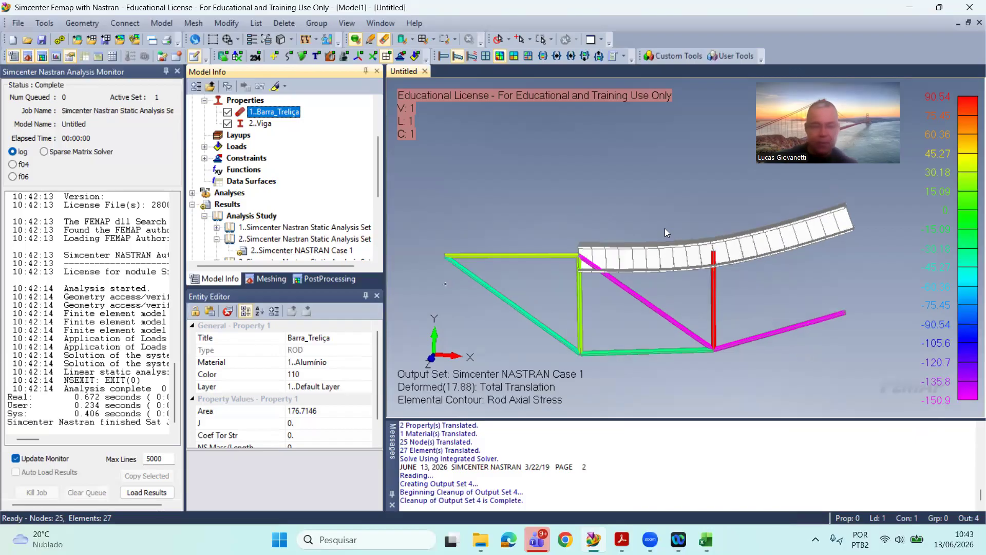
right_click(284, 114)
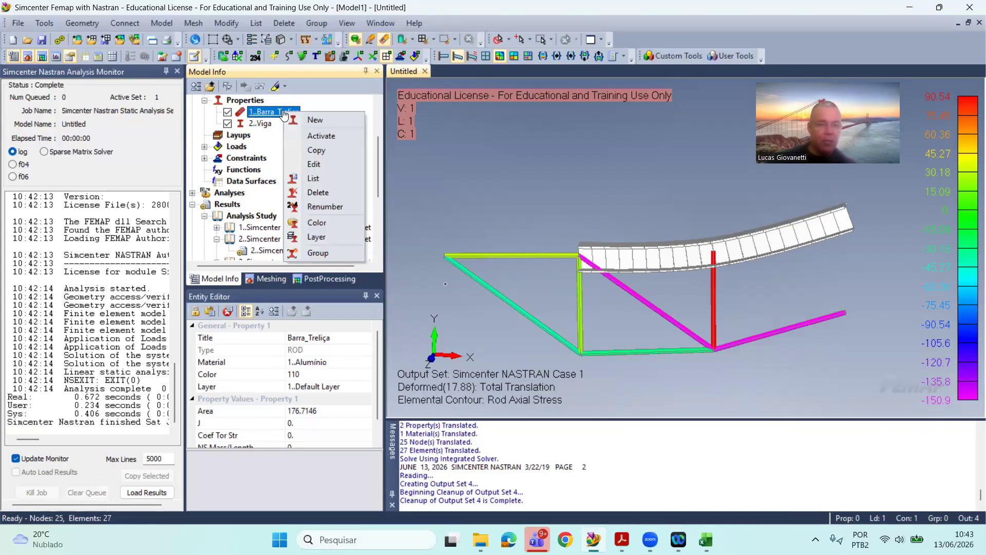
click(337, 162)
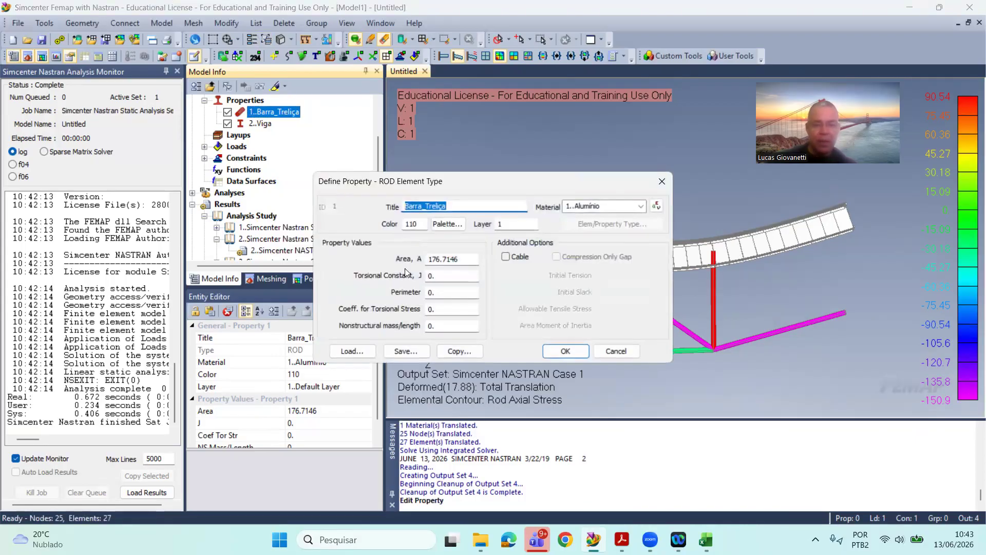
key(alt+Tab)
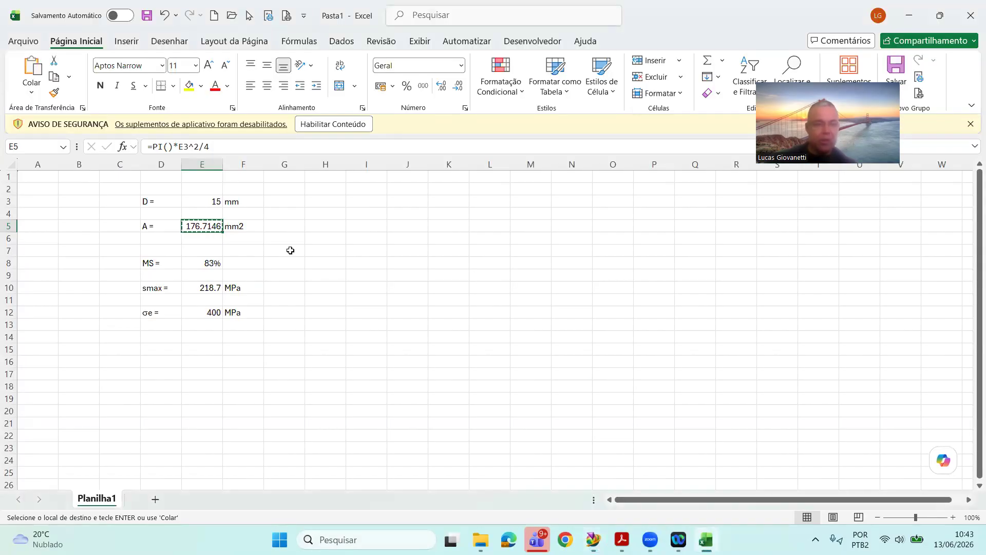
click(209, 204)
text(25)
key(Return)
Step: Copy the area from E5, switch to Femap, paste it as the Barra_Treliça property's area, 490.8738521, and accept it
key(Down)
key(ctrl+c)
key(alt+Tab)
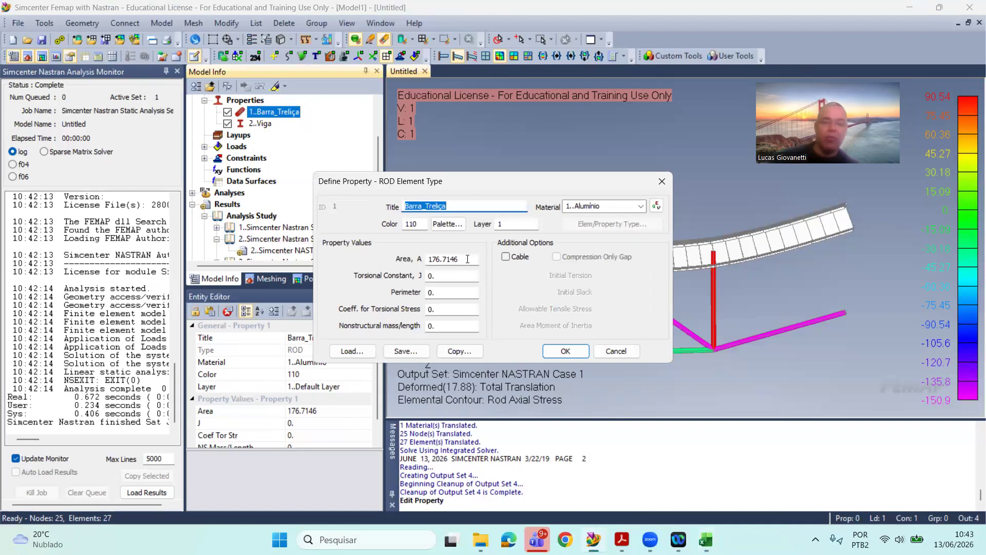
double_click(468, 258)
key(ctrl+v)
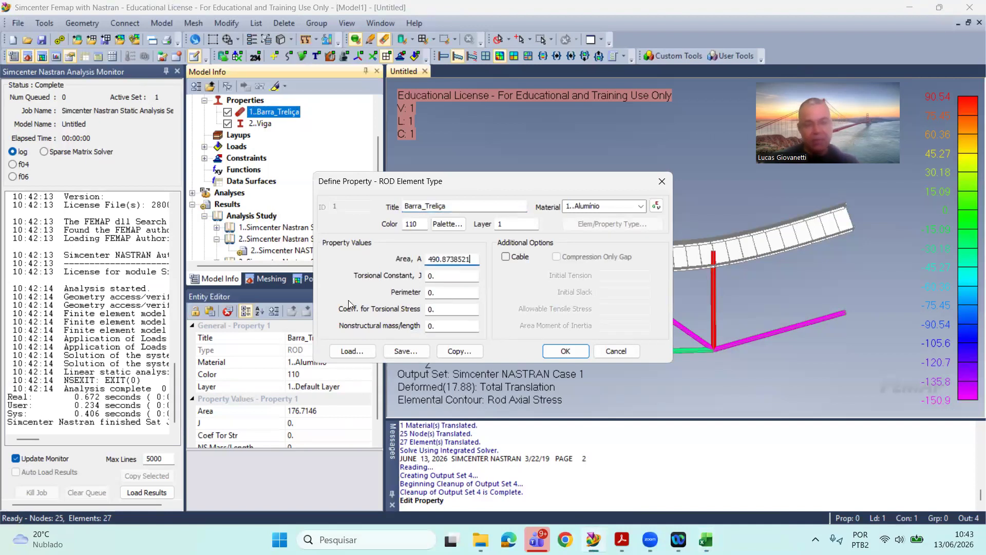
click(565, 350)
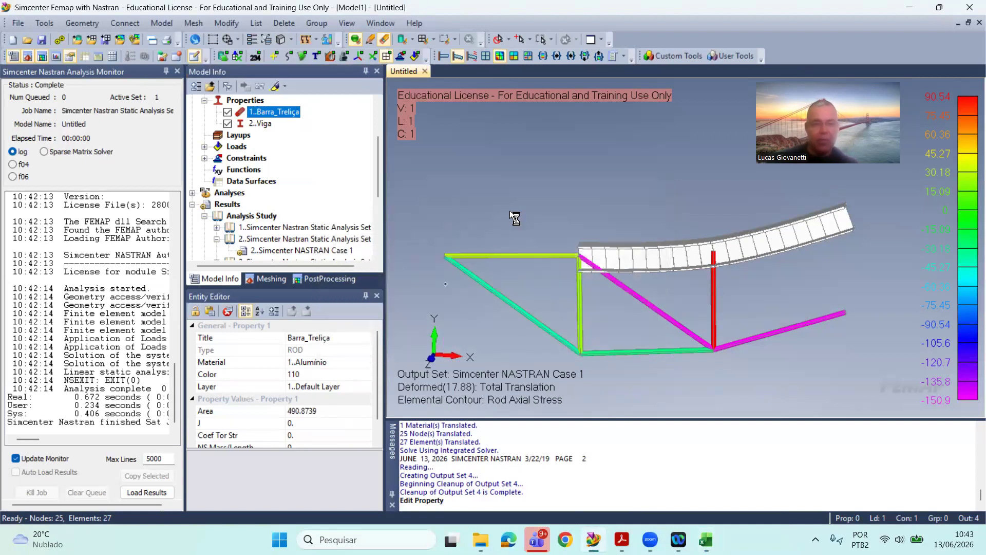
Step: Regenerate the view and run the static analysis again with the enlarged rod area
scroll(255, 229, down, 2)
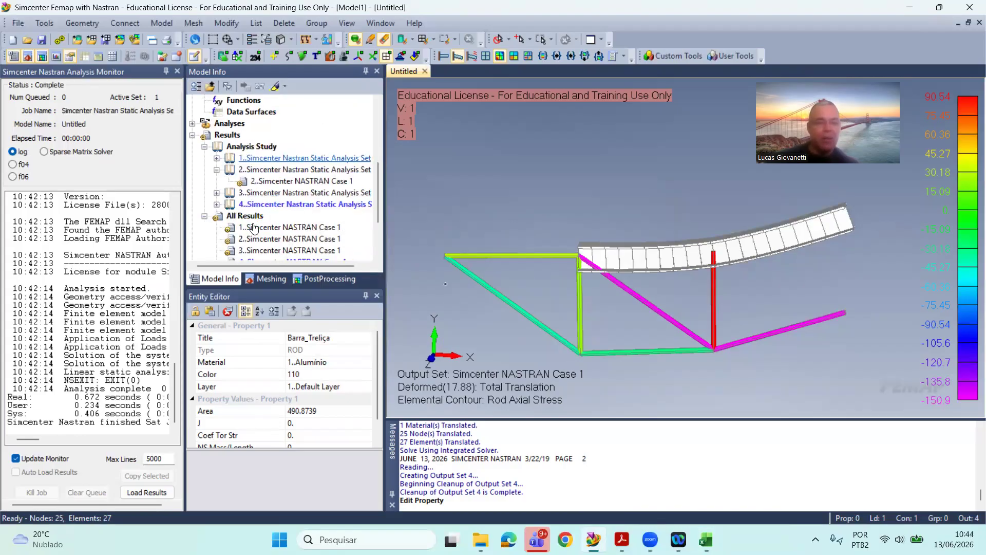
click(18, 23)
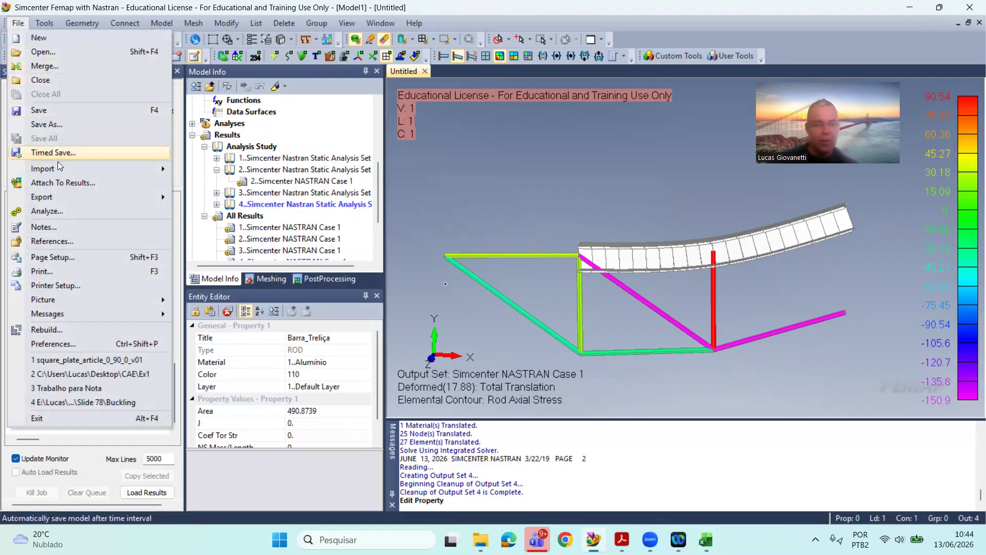
click(549, 191)
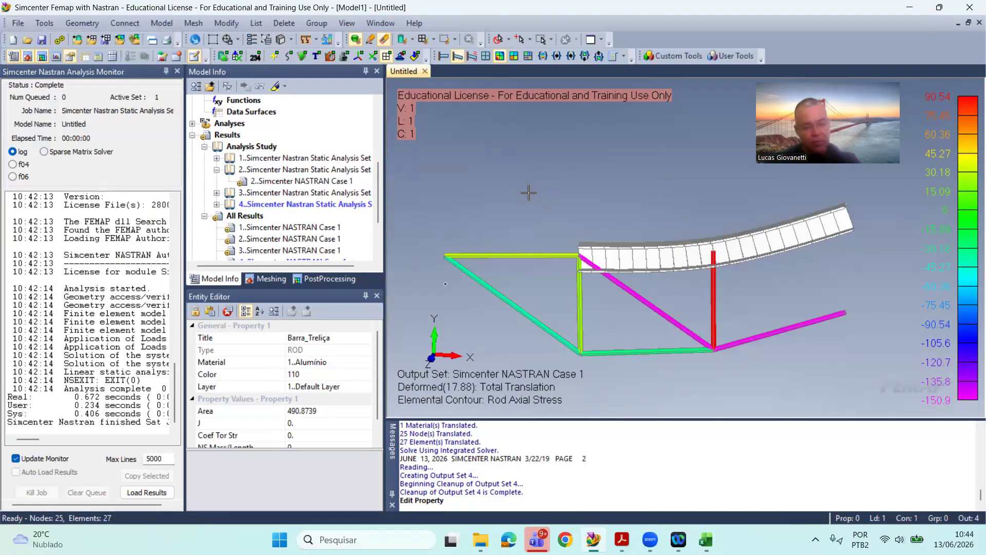
click(25, 22)
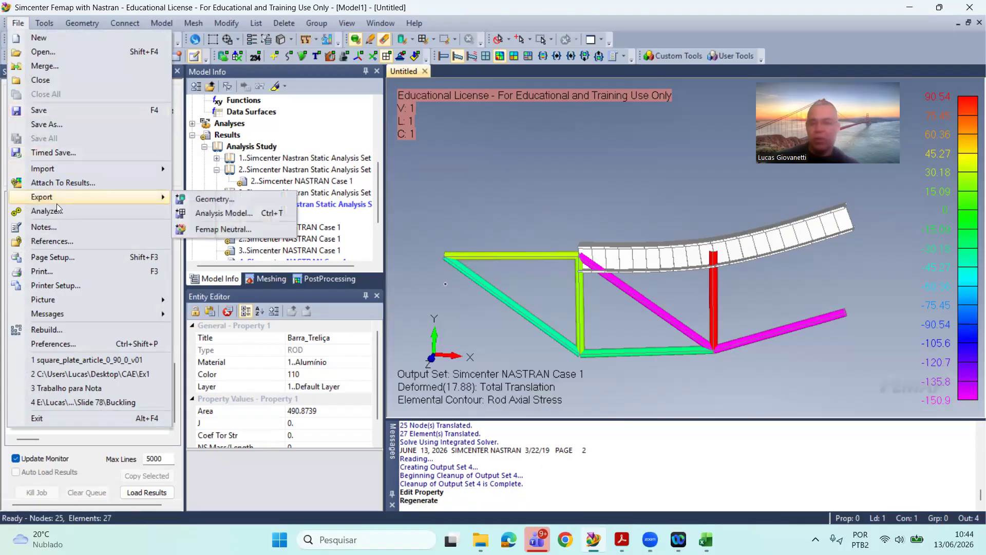
mouse_move(89, 313)
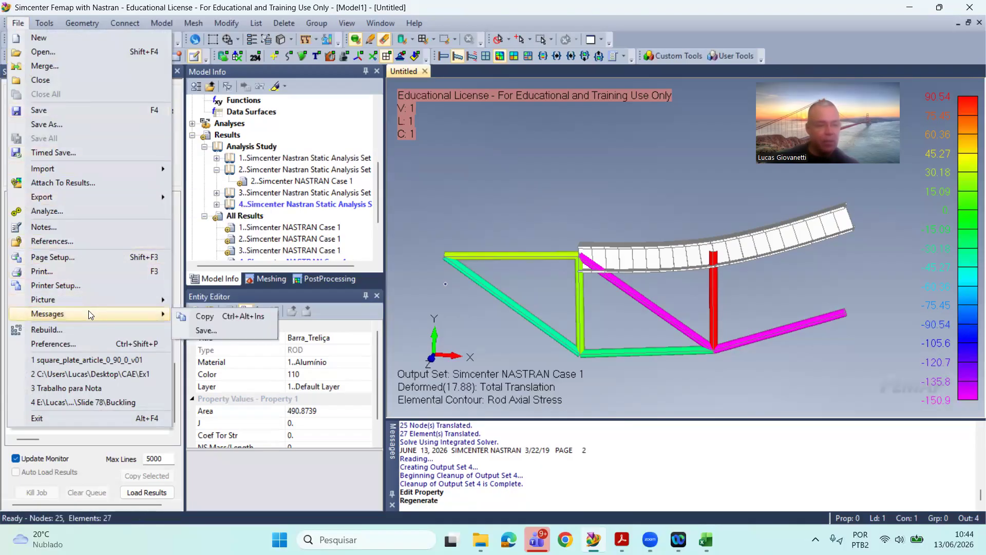
click(81, 212)
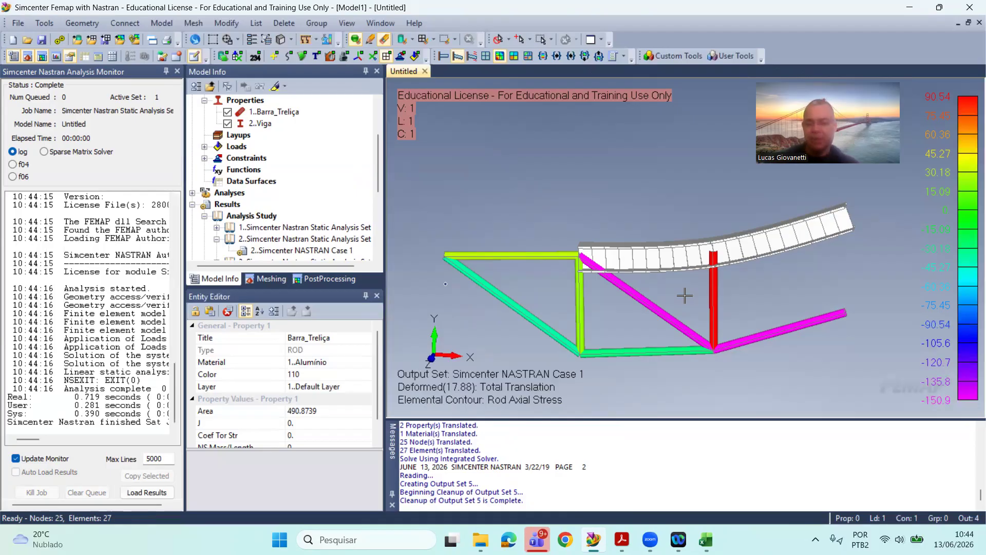
Step: Switch the deformed Rod Axial Stress contour plot to output set 5
middle_drag(684, 294, 690, 301)
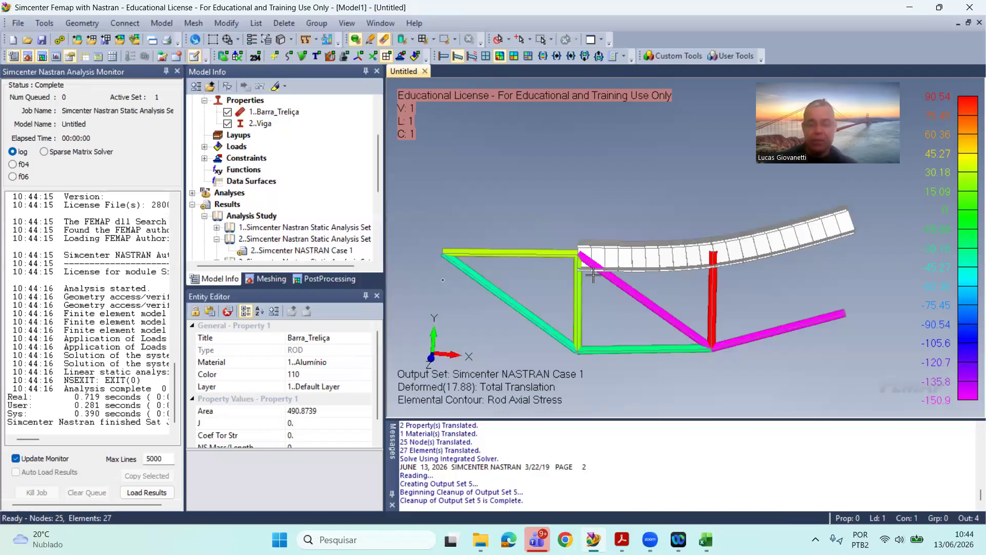
scroll(261, 197, down, 3)
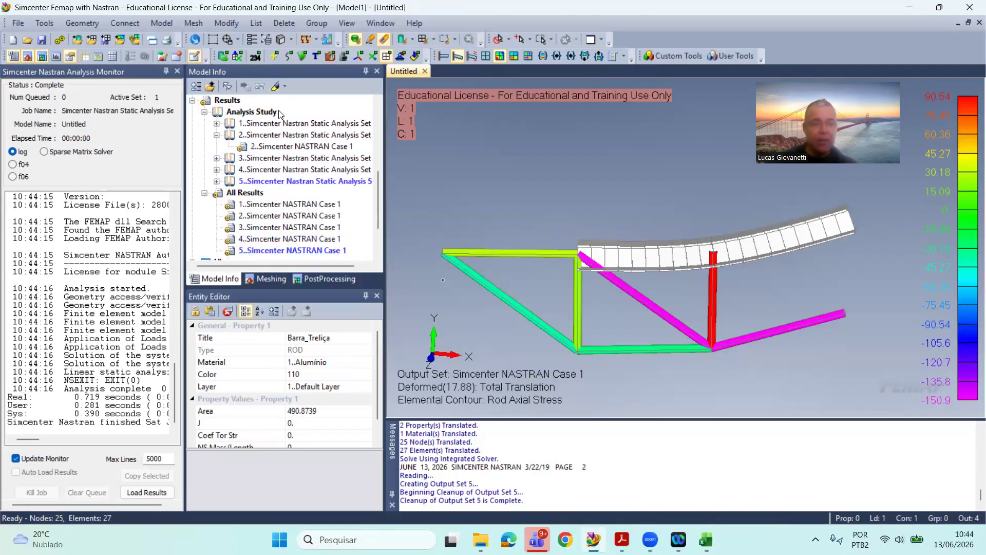
click(256, 55)
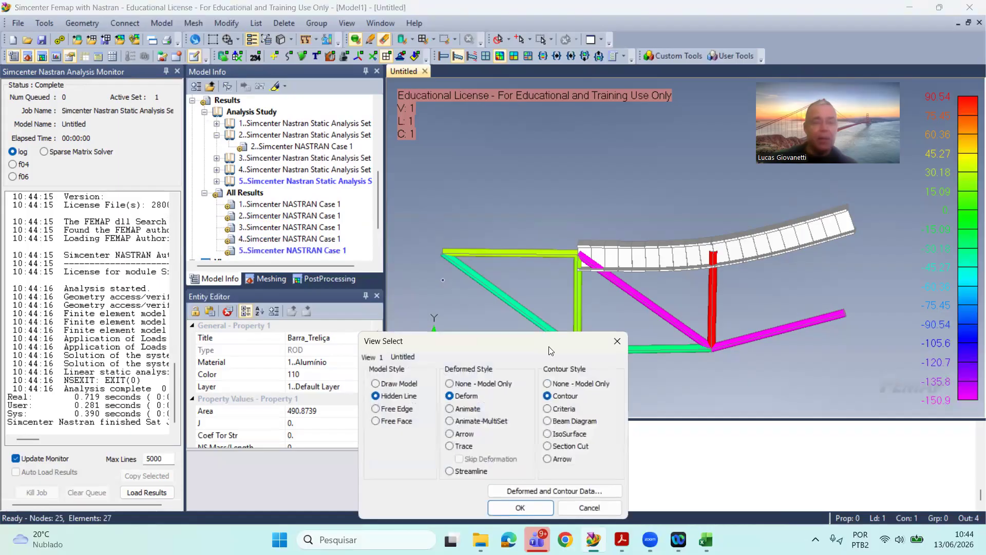
click(555, 491)
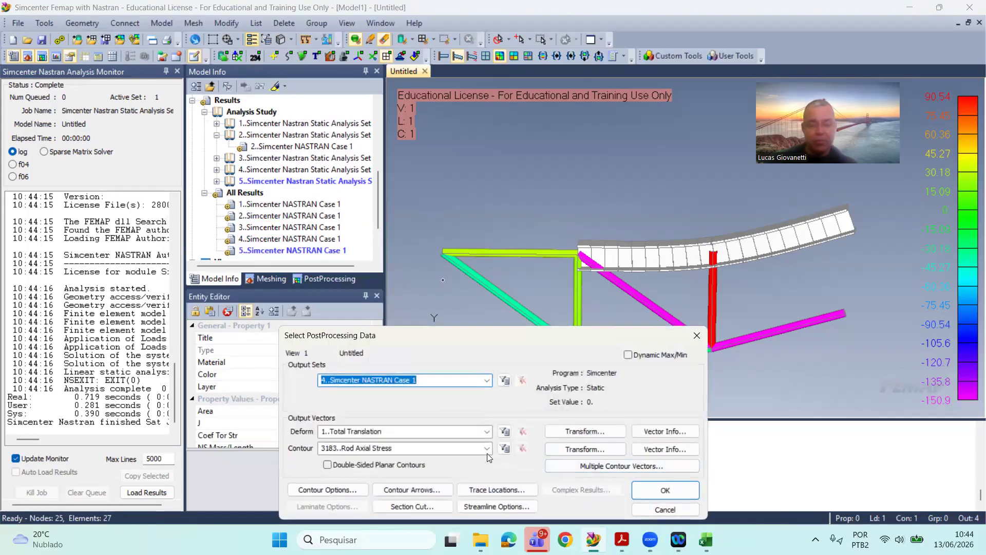
click(486, 380)
click(434, 426)
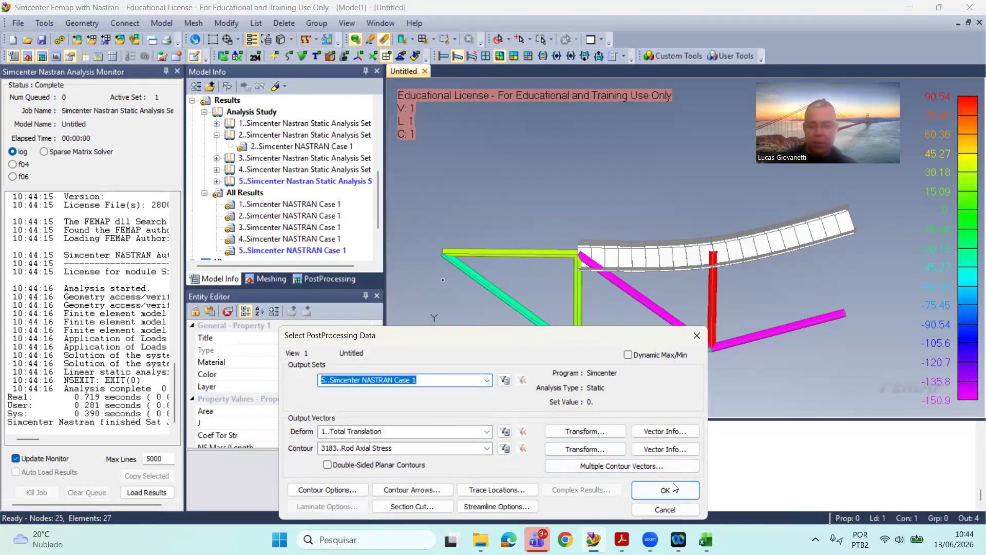
click(665, 490)
click(520, 508)
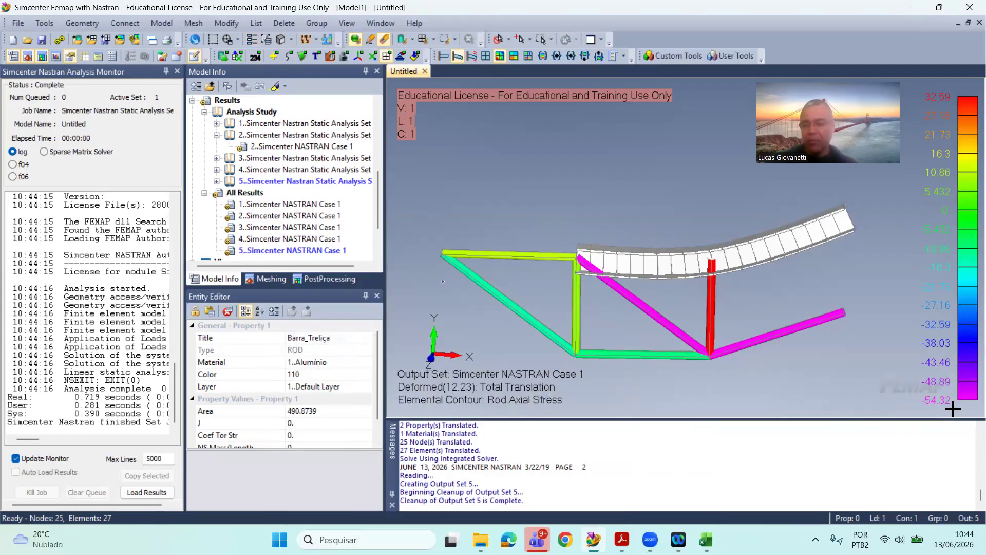
Step: Delete output sets 1 to 4 from All Results, keeping only output set 5
middle_drag(776, 336, 775, 343)
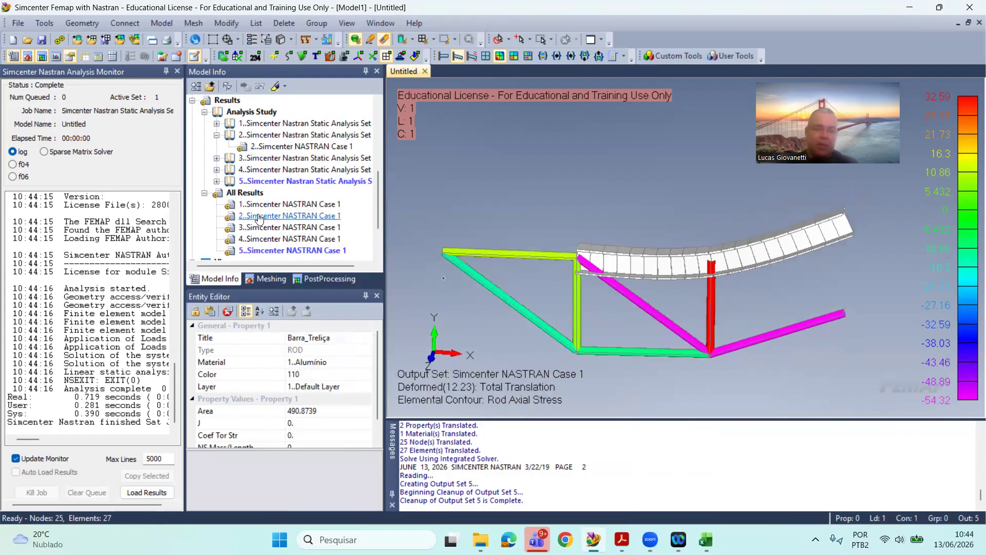
click(273, 204)
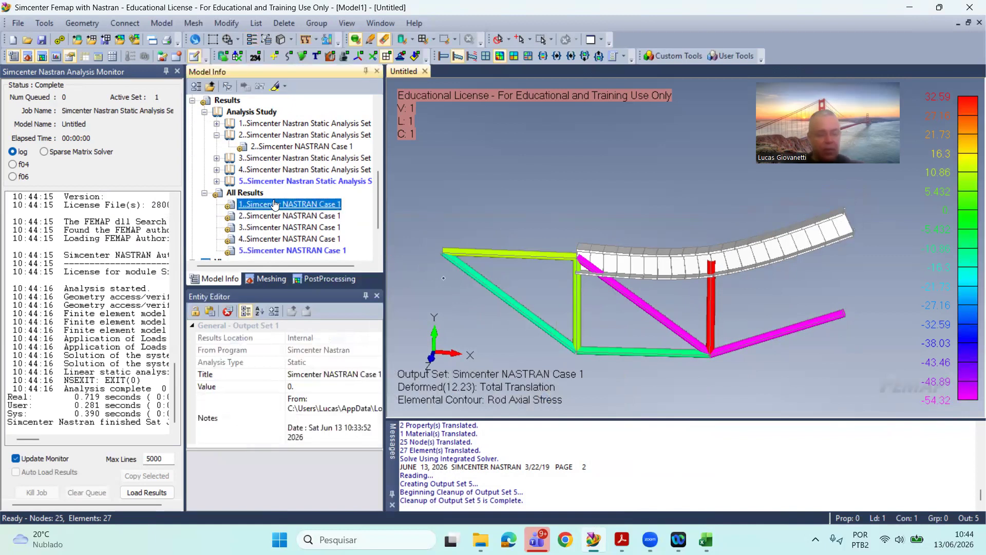
shift+click(295, 239)
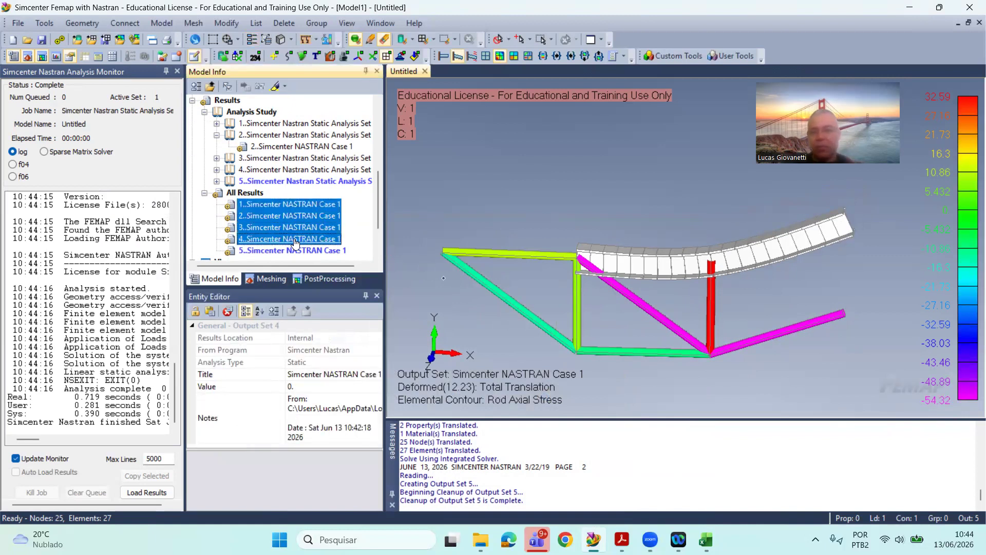
right_click(296, 241)
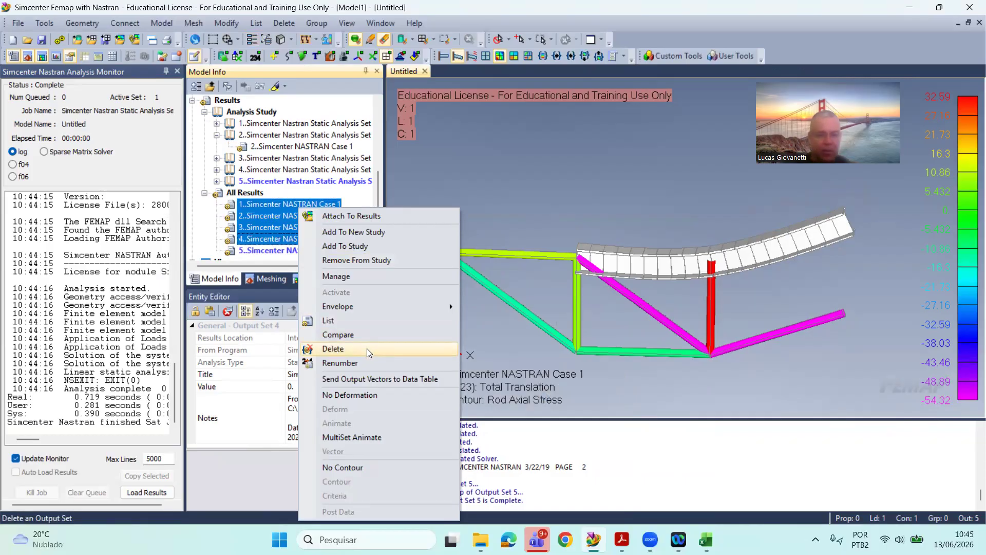
click(504, 177)
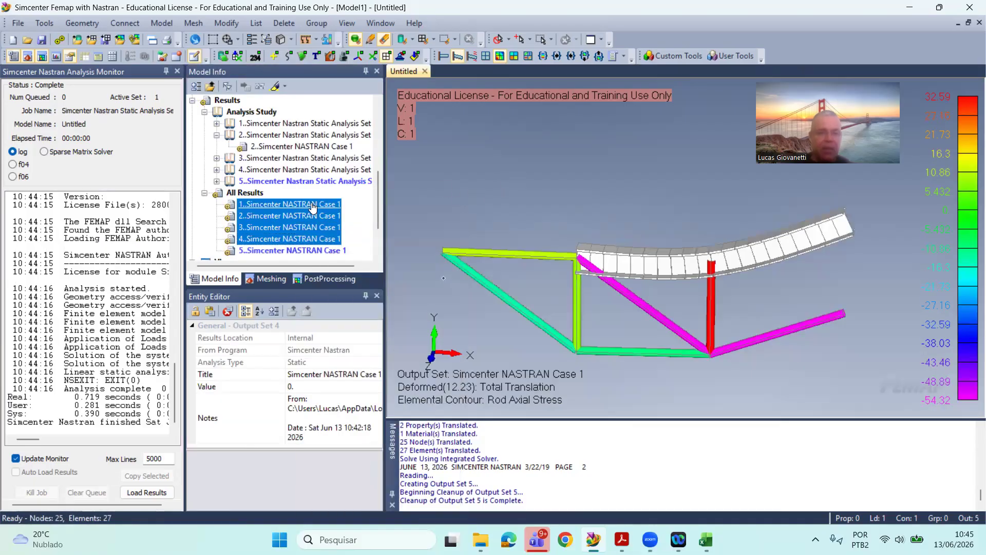
right_click(323, 238)
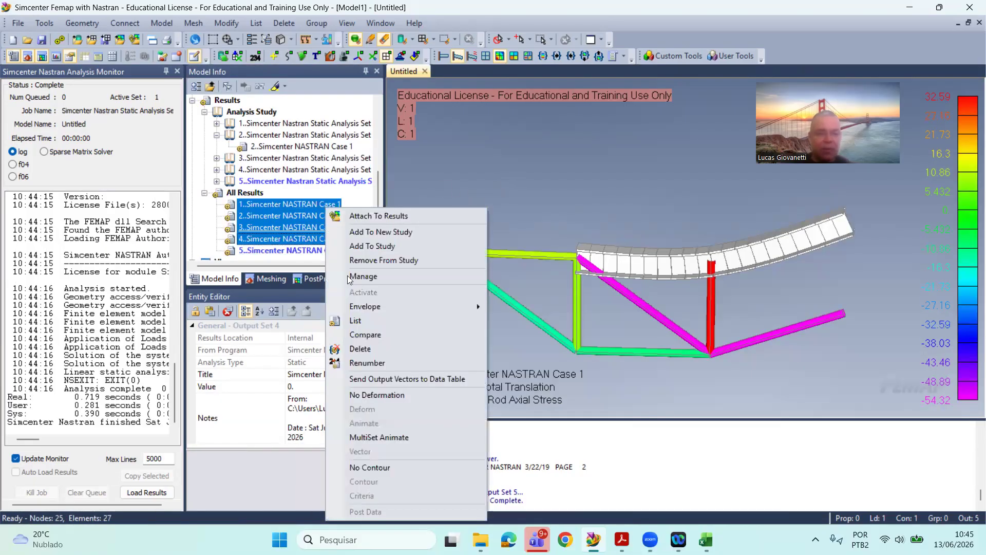
click(374, 350)
click(547, 285)
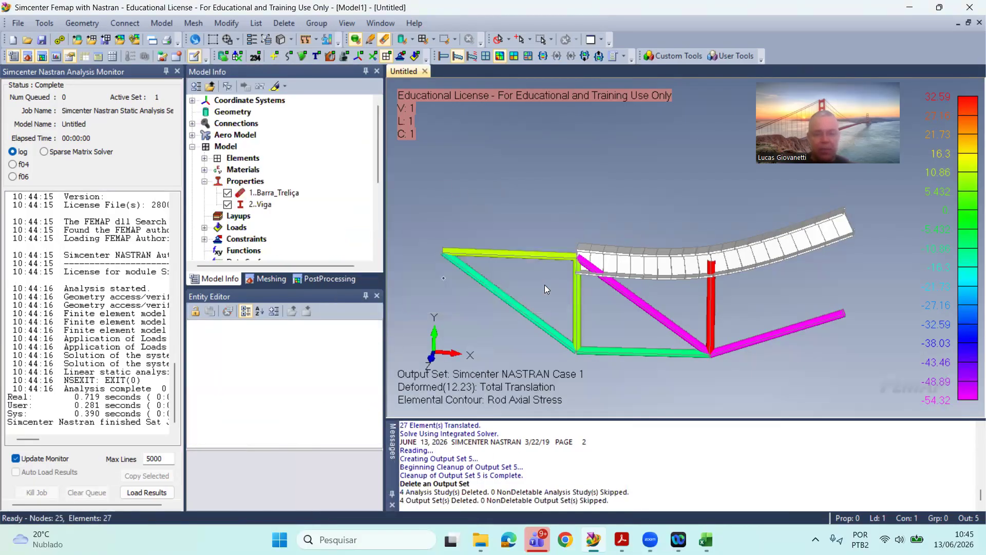
scroll(268, 223, down, 1)
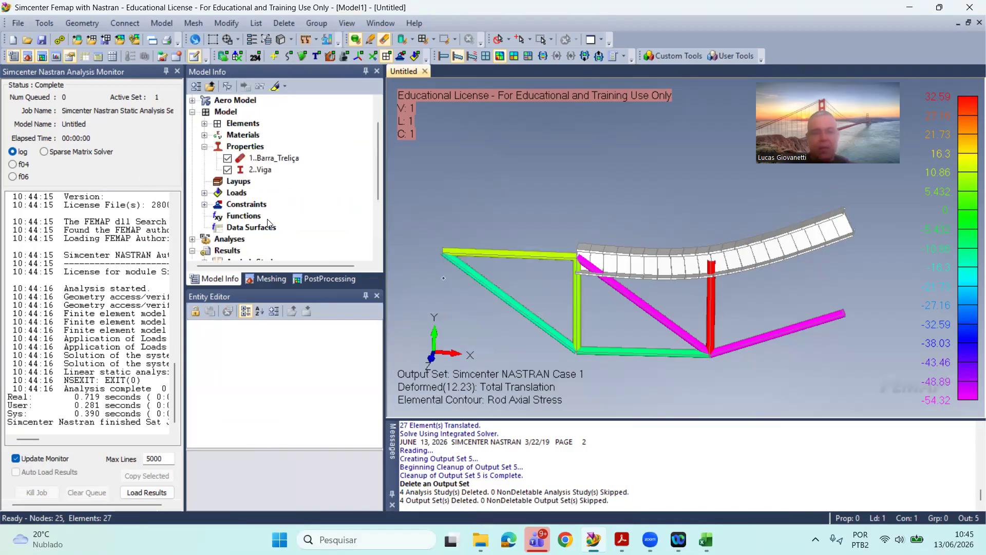